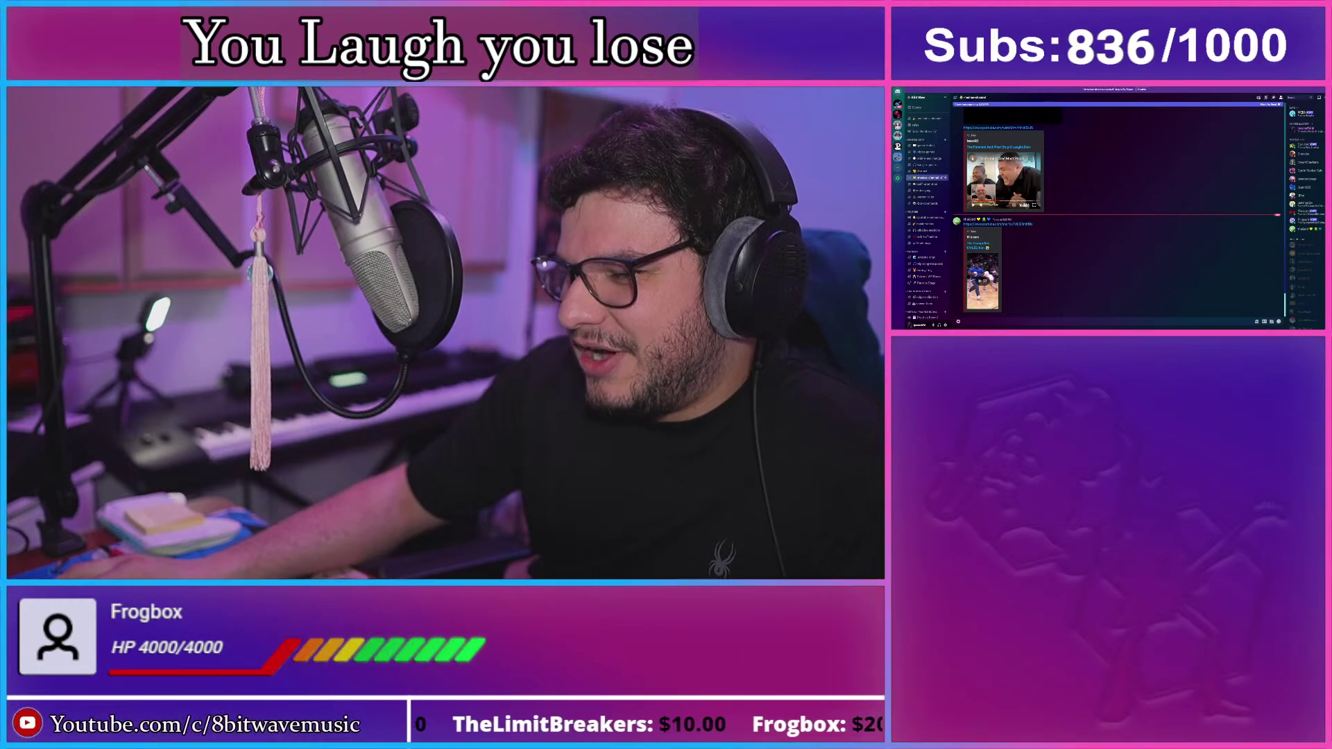
- Switch to the browser, open the Loyalty viewer list and bring up the points editor for the viewer in the eighth row
{"action": "key", "text": "alt+Tab"}
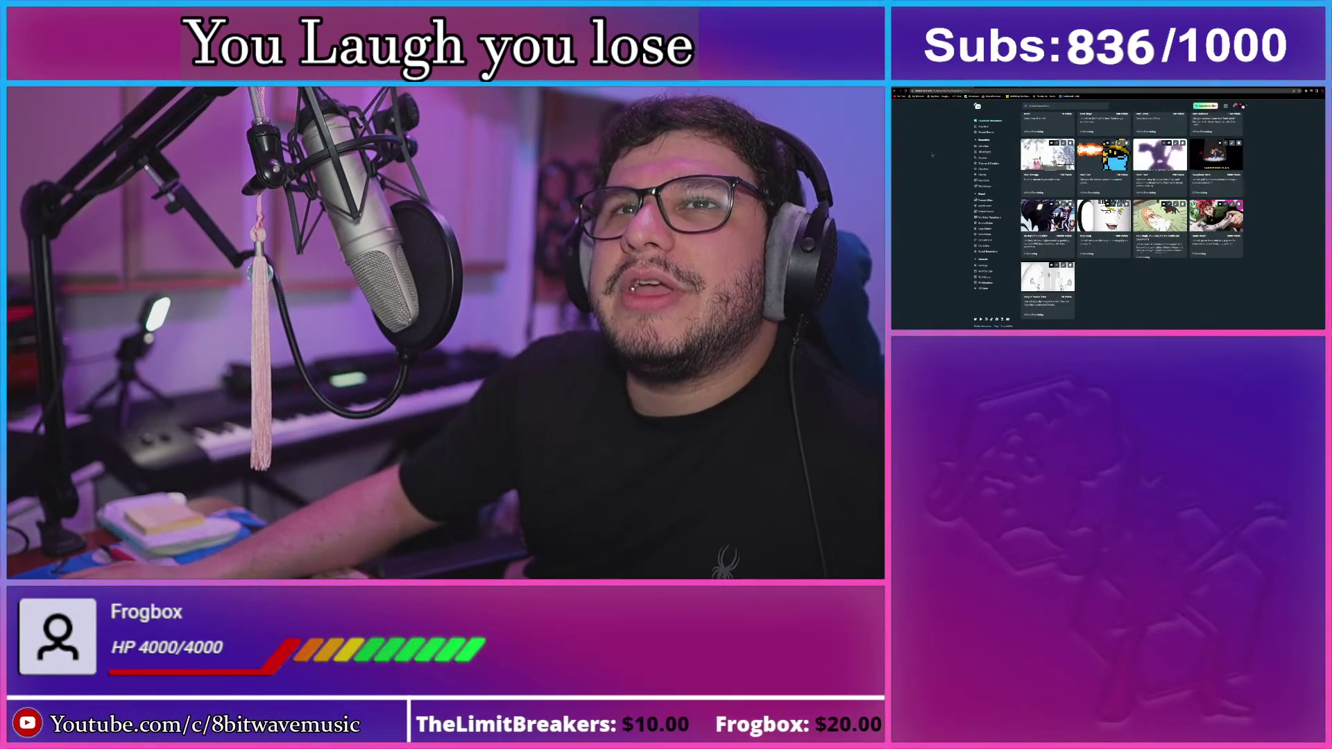
{"action": "scroll", "coordinate": [940, 181], "scroll_direction": "down", "scroll_amount": 5}
{"action": "scroll", "coordinate": [940, 181], "scroll_direction": "up", "scroll_amount": 3}
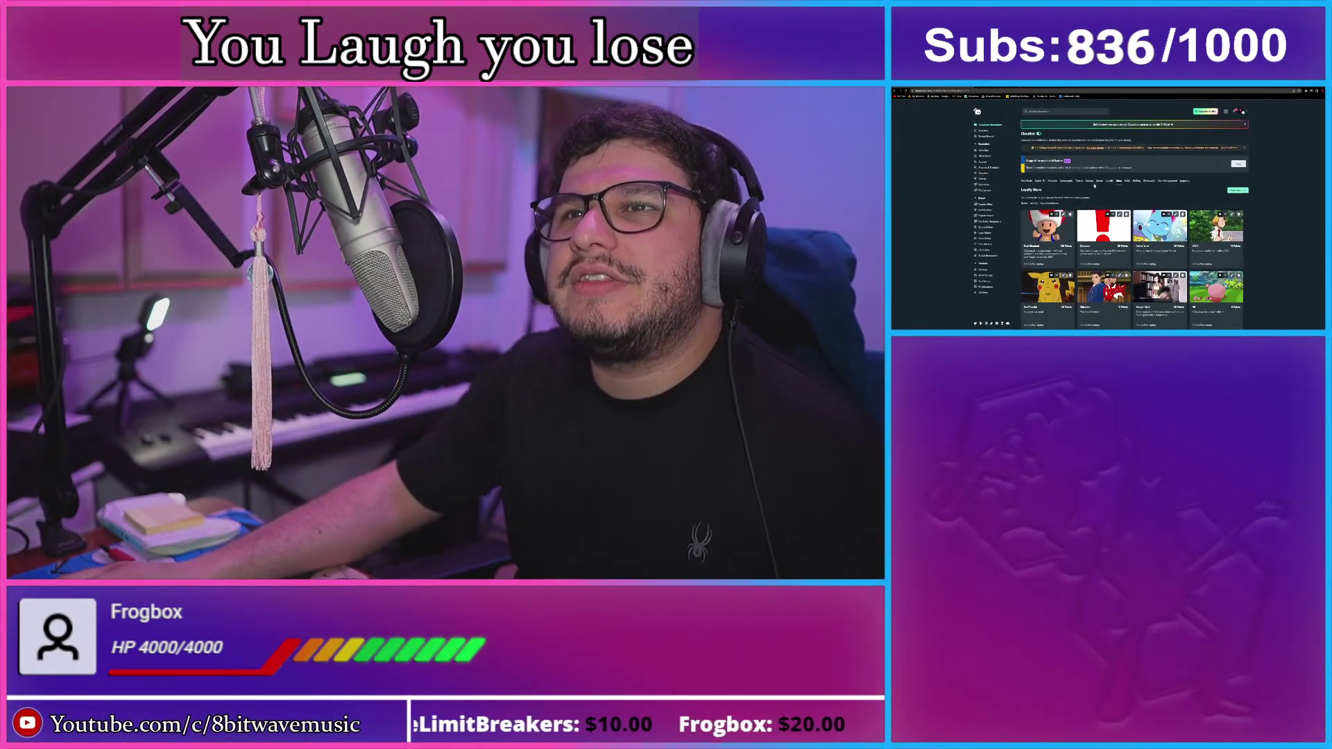
{"action": "left_click", "coordinate": [1107, 183]}
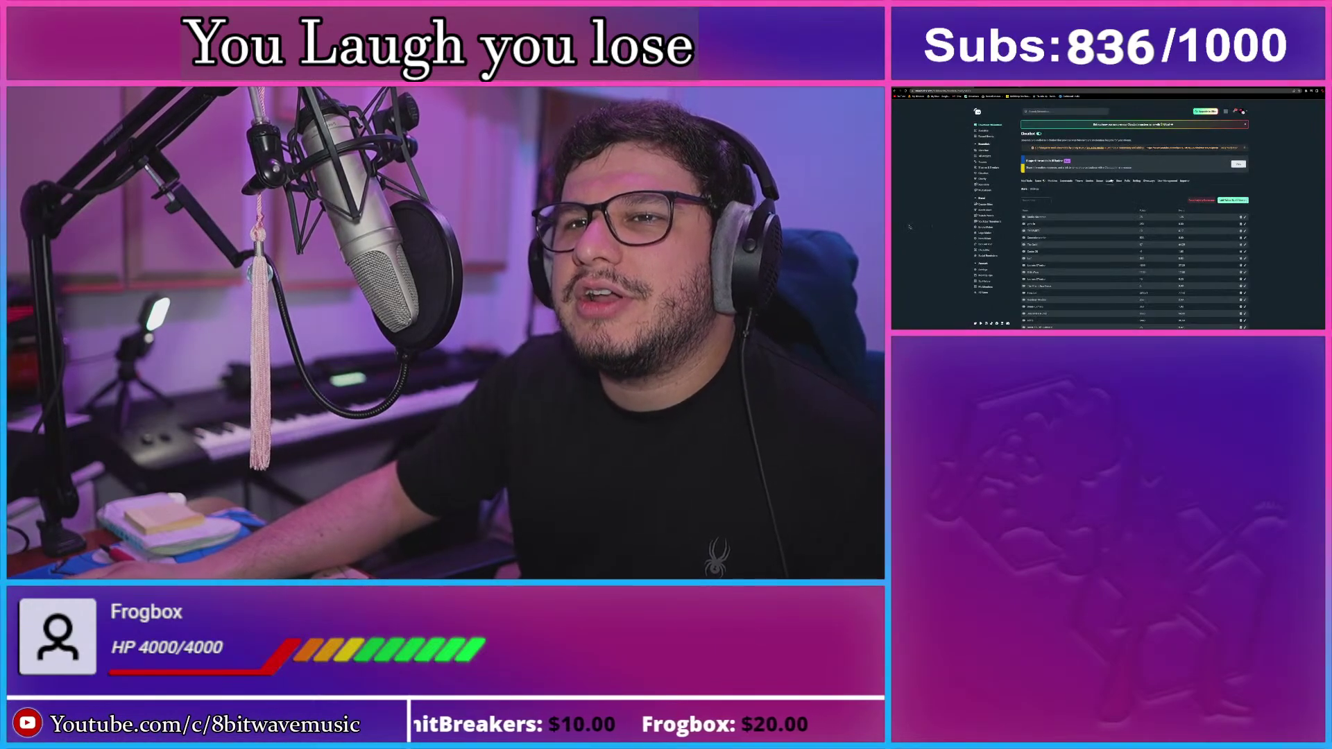
{"action": "scroll", "coordinate": [1079, 202], "scroll_direction": "down", "scroll_amount": 1}
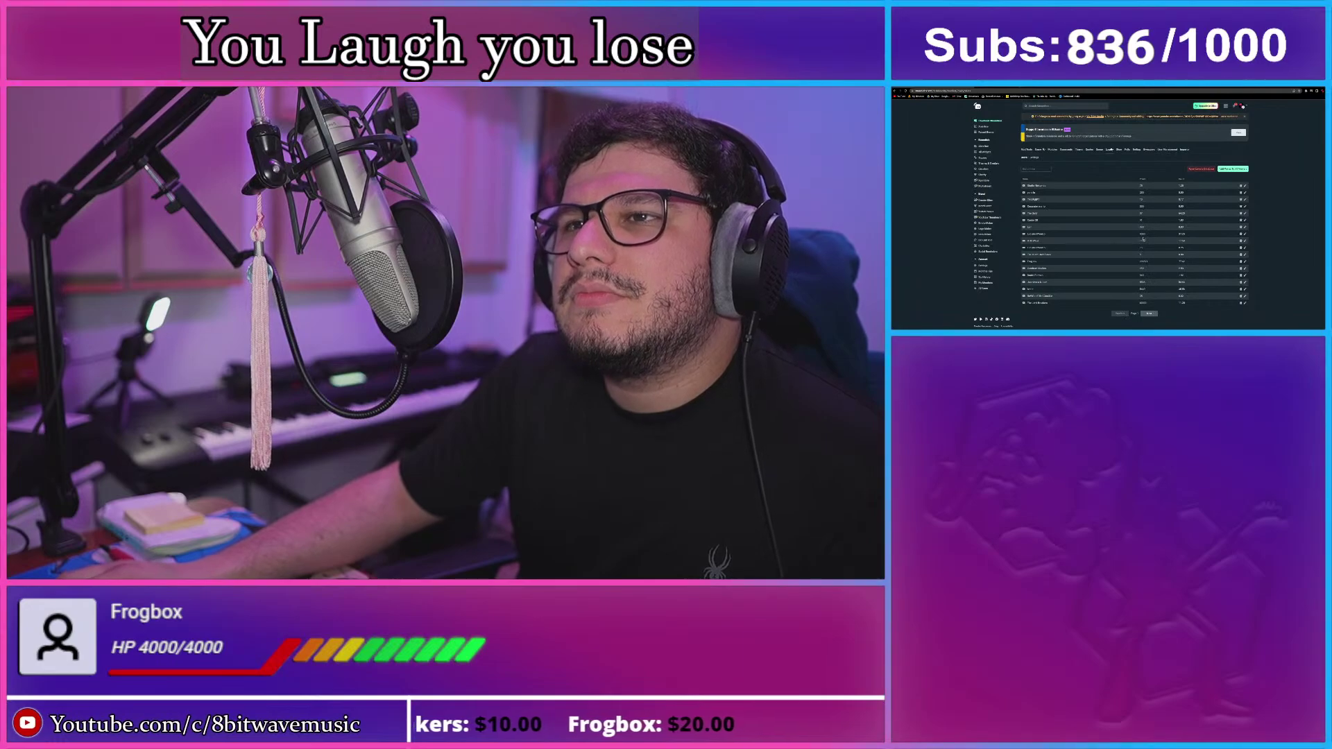
{"action": "left_click", "coordinate": [1245, 234]}
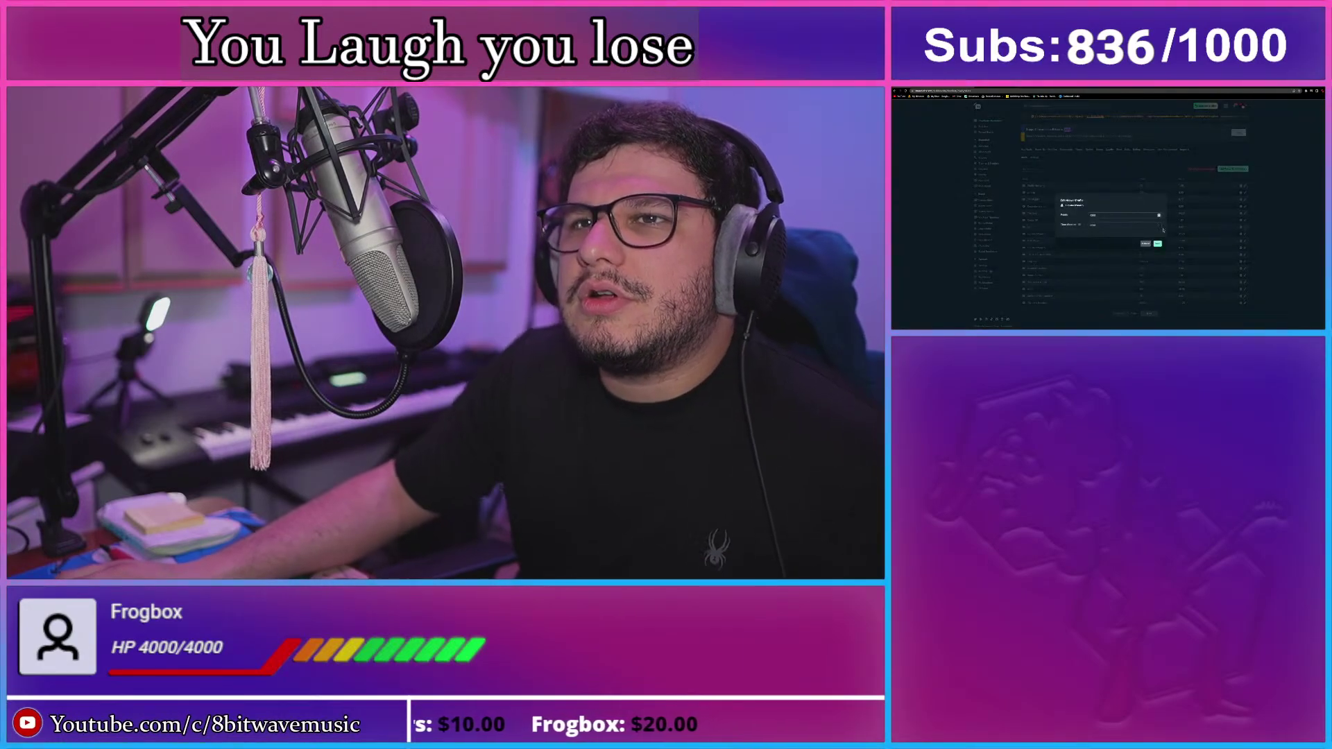
{"action": "key", "text": "Return"}
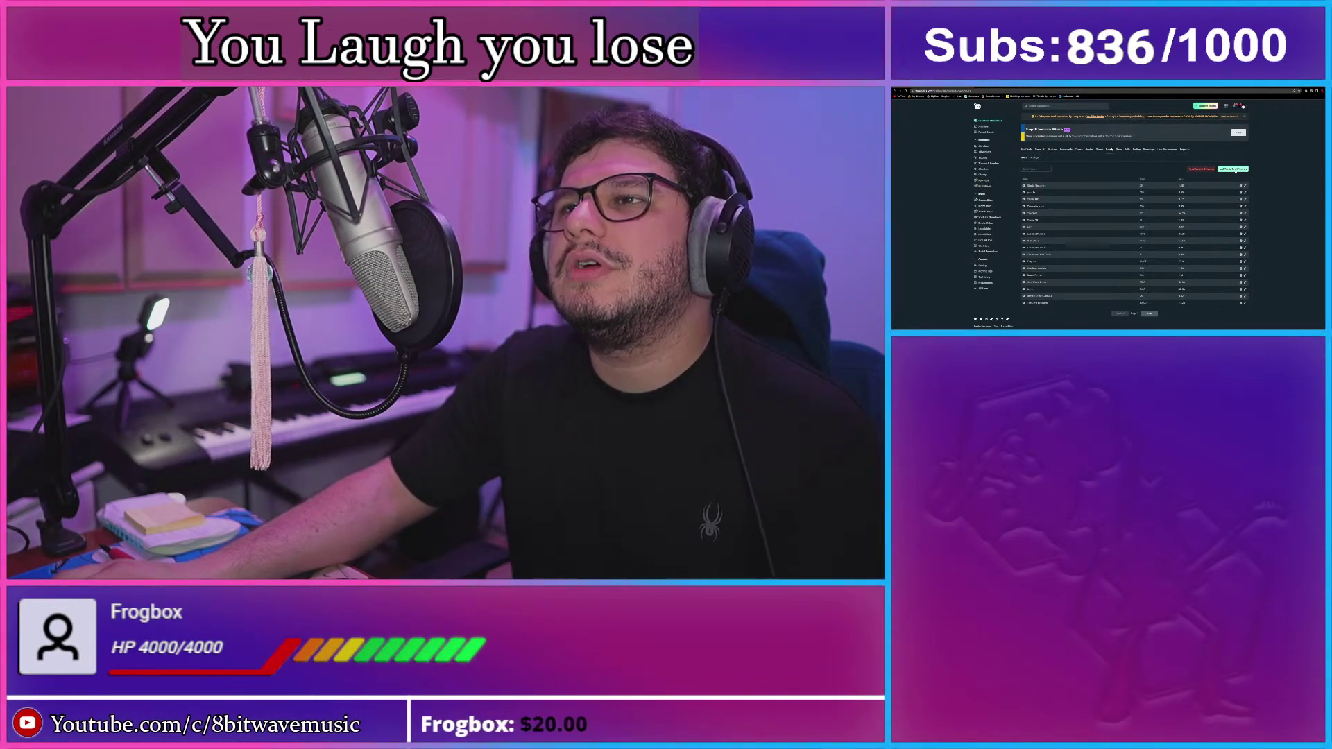
- Add 1000 loyalty points to all viewers
{"action": "left_click", "coordinate": [1233, 169]}
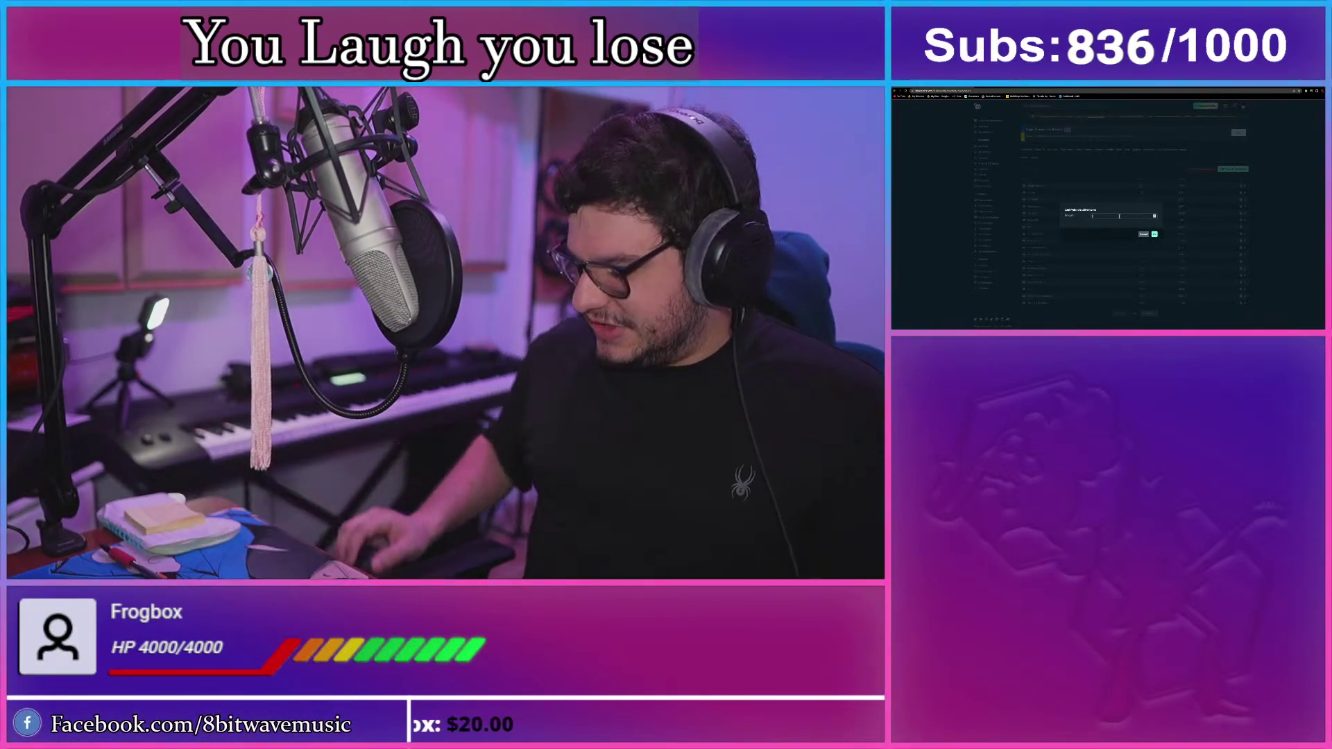
{"action": "type", "text": "1000"}
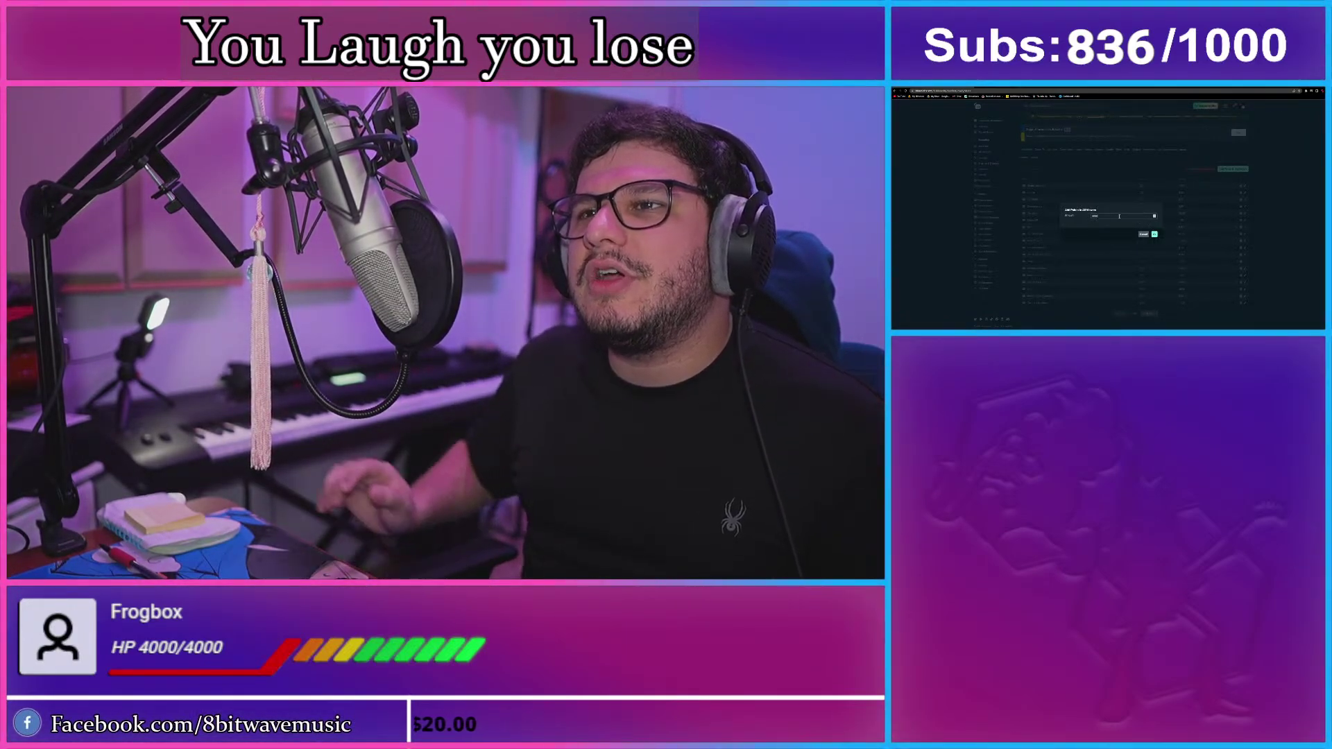
{"action": "left_click", "coordinate": [1154, 235]}
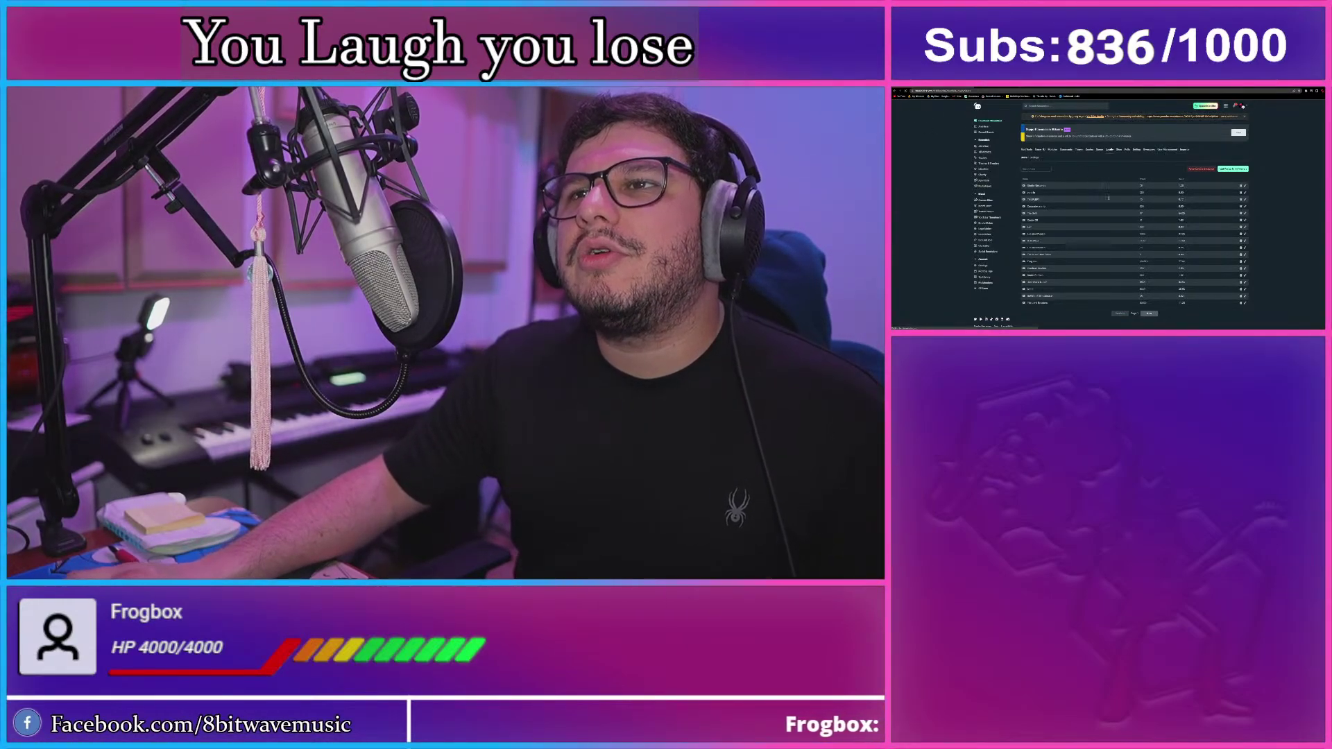
{"action": "left_click", "coordinate": [1157, 192]}
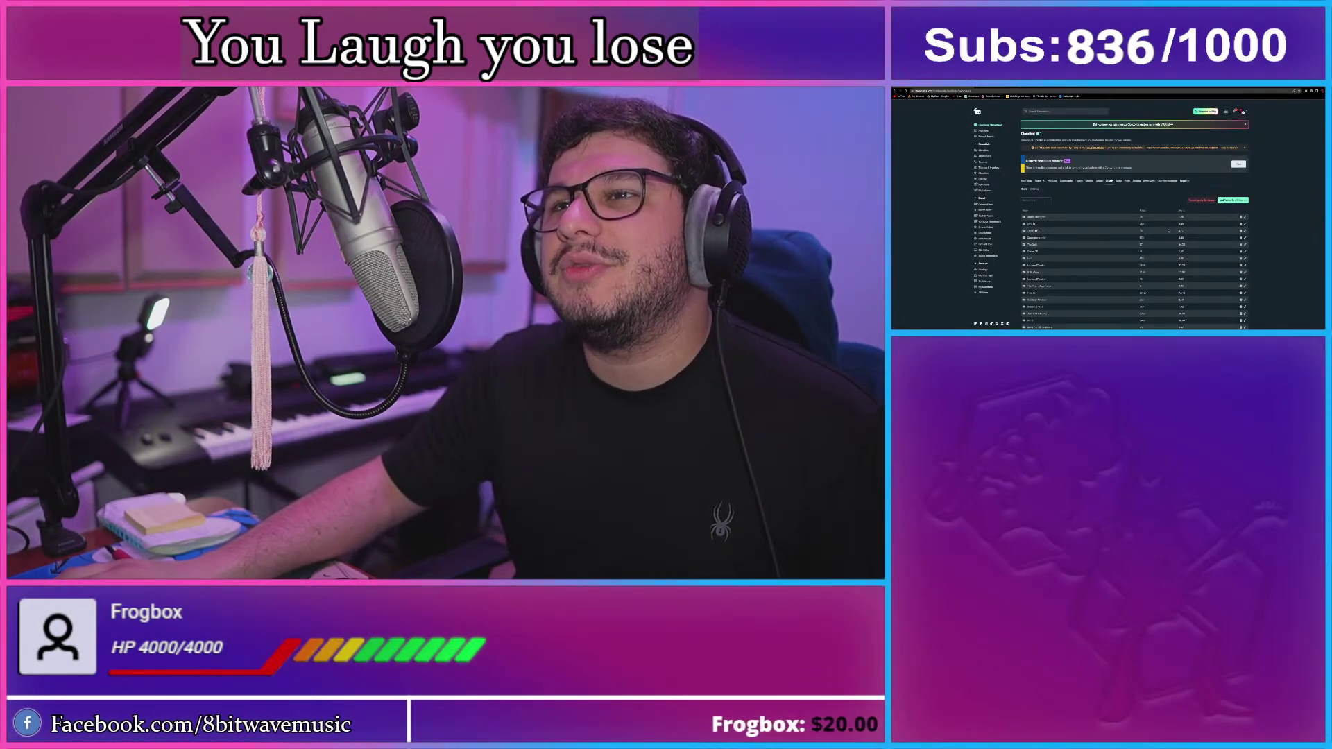
- Enter a new points value for the viewer in the eighth row of the loyalty list and save it
{"action": "scroll", "coordinate": [1168, 229], "scroll_direction": "down", "scroll_amount": 5}
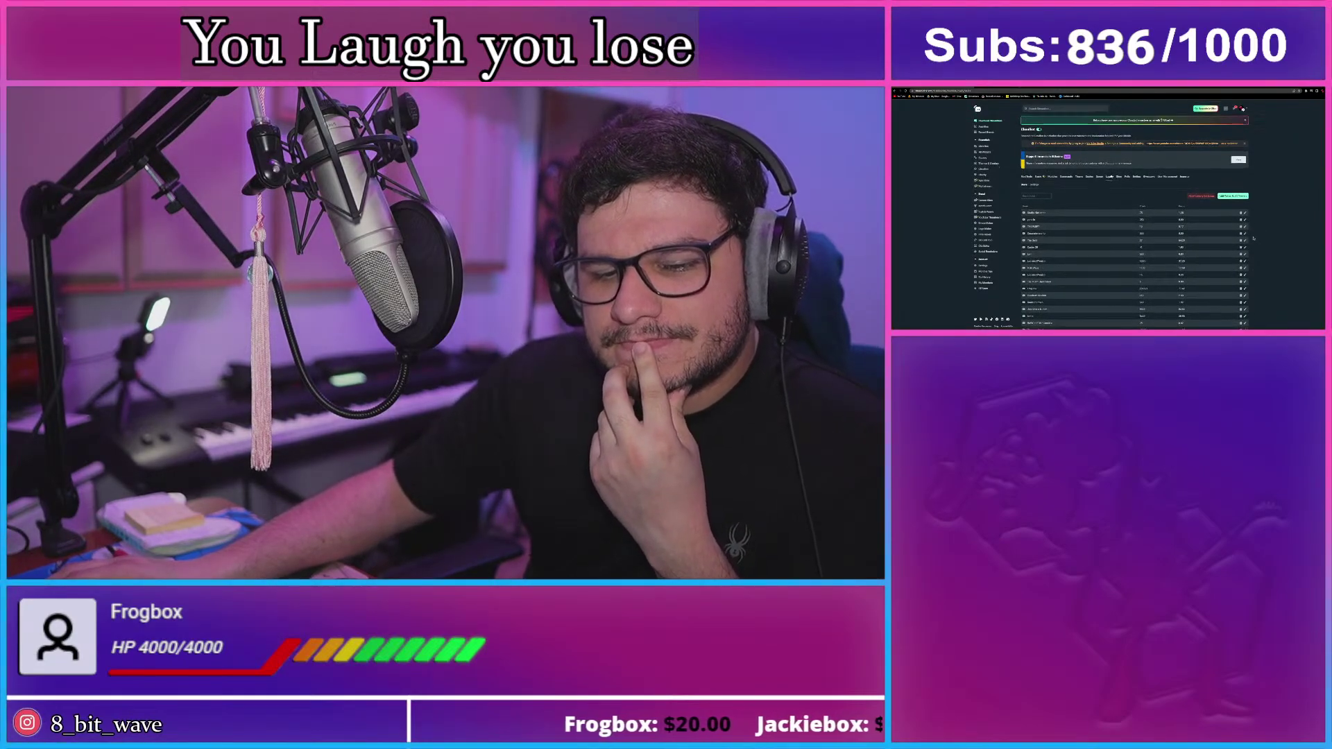
{"action": "scroll", "coordinate": [1253, 237], "scroll_direction": "down", "scroll_amount": 3}
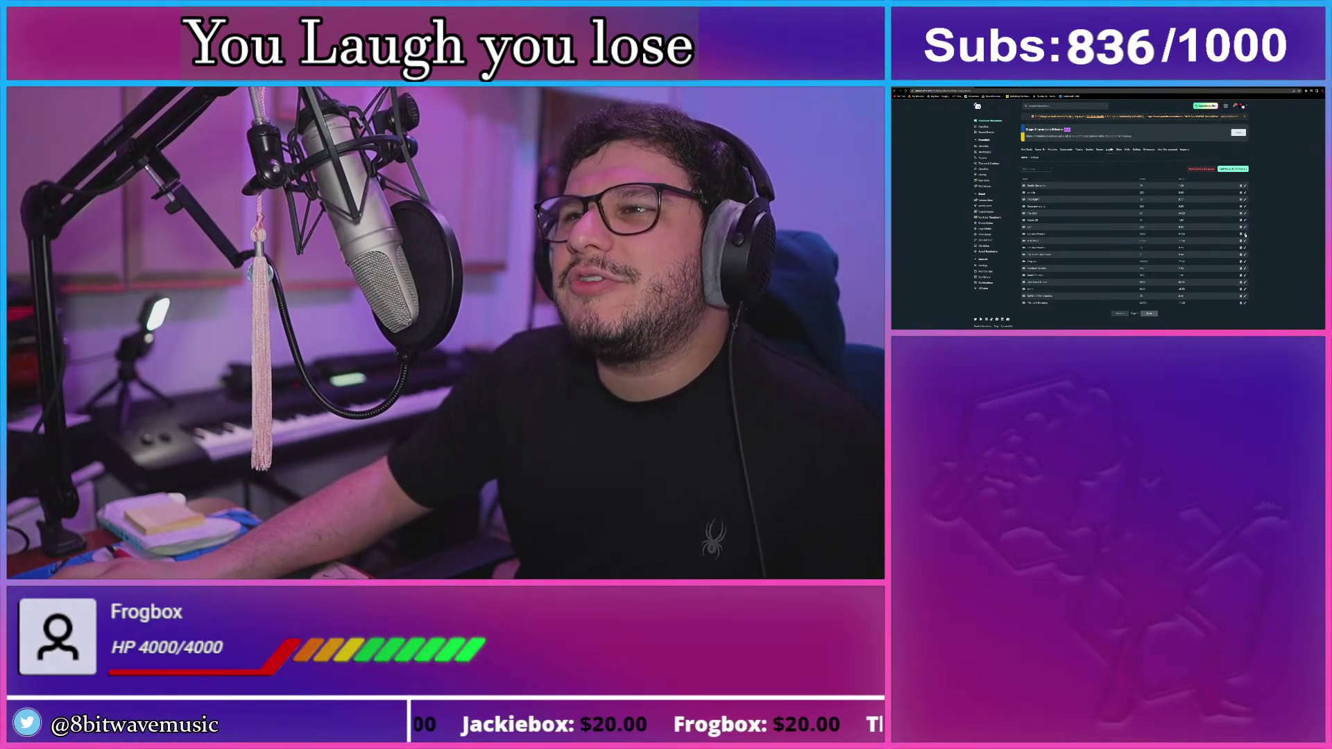
{"action": "left_click", "coordinate": [1245, 235]}
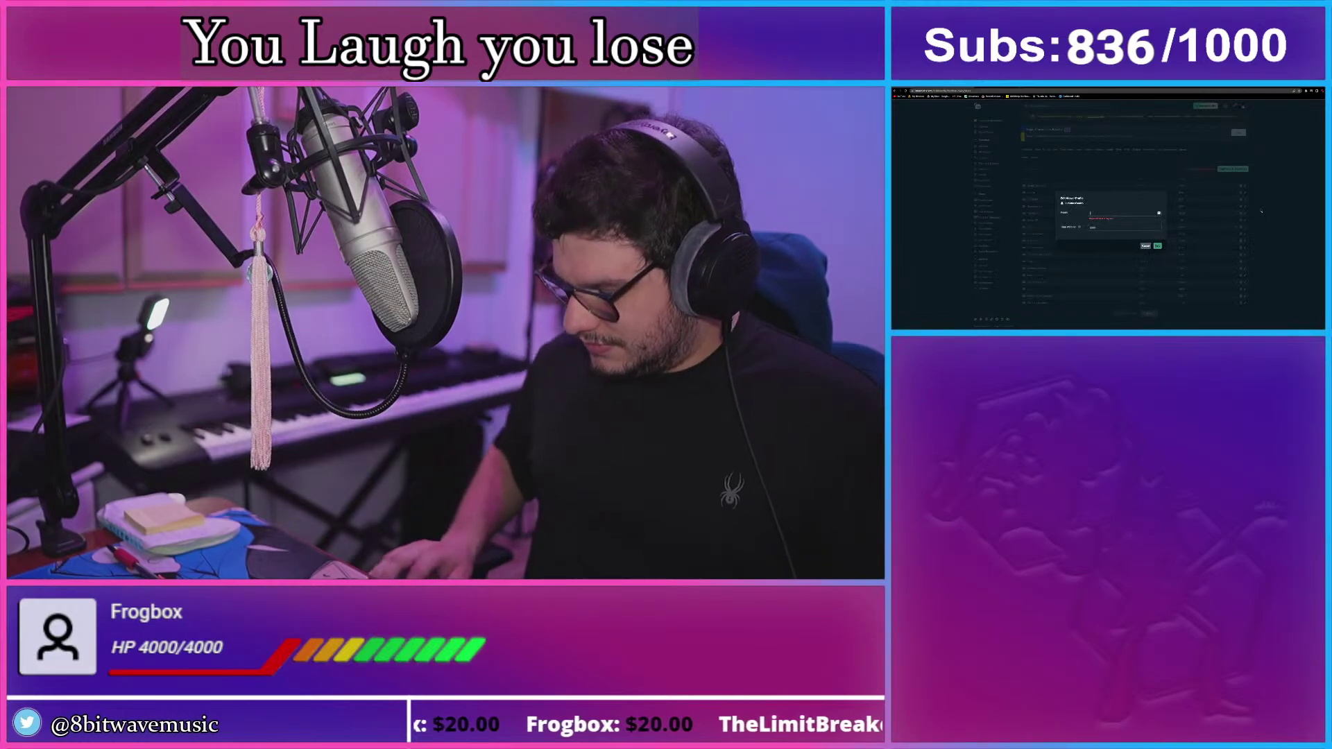
{"action": "type", "text": "00"}
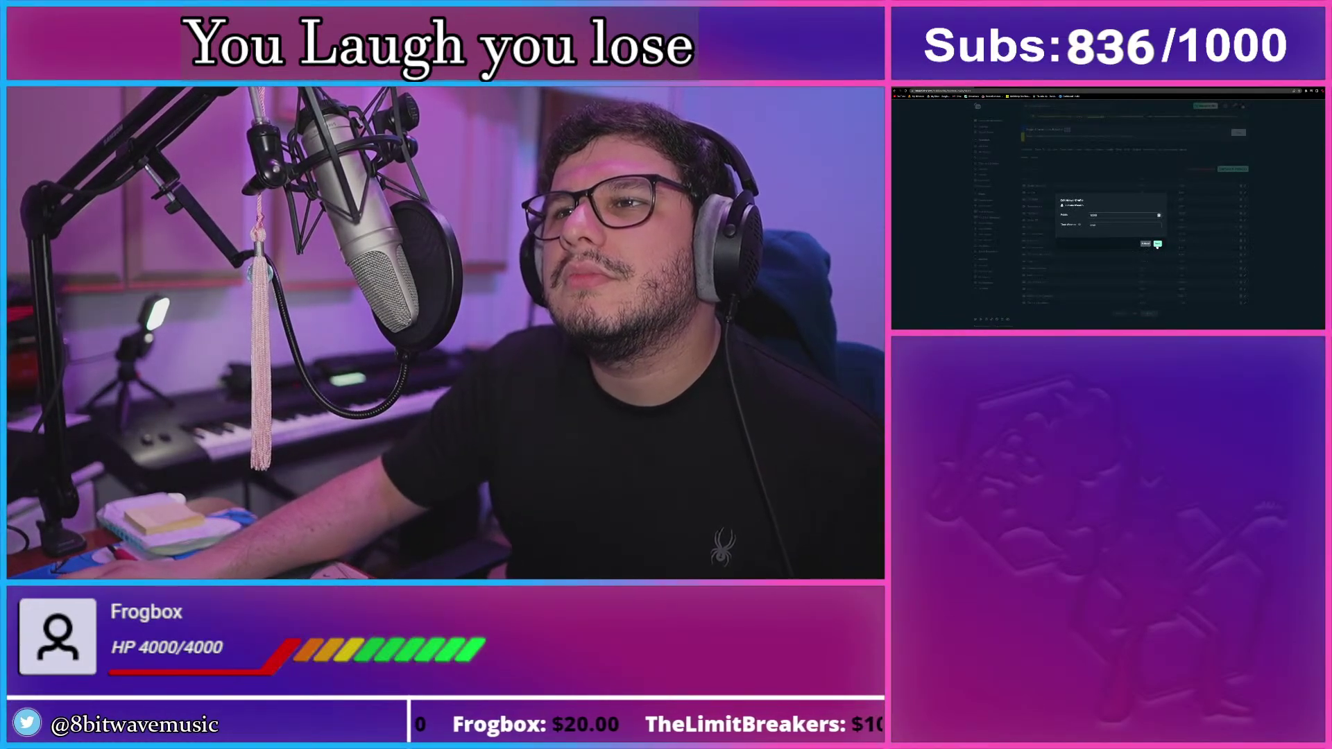
{"action": "left_click", "coordinate": [1157, 244]}
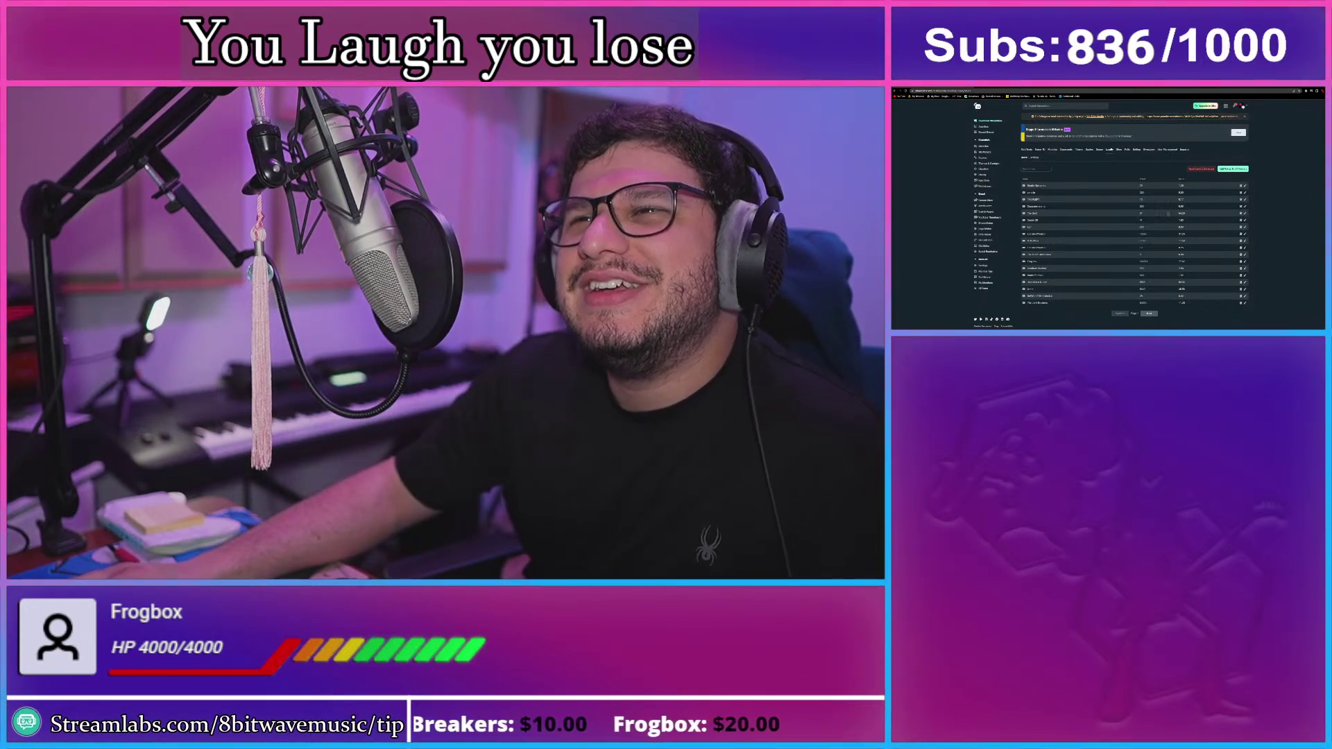
- Enter a new points value for the viewer in the fifth row of the loyalty list and save it
{"action": "left_click", "coordinate": [1245, 215]}
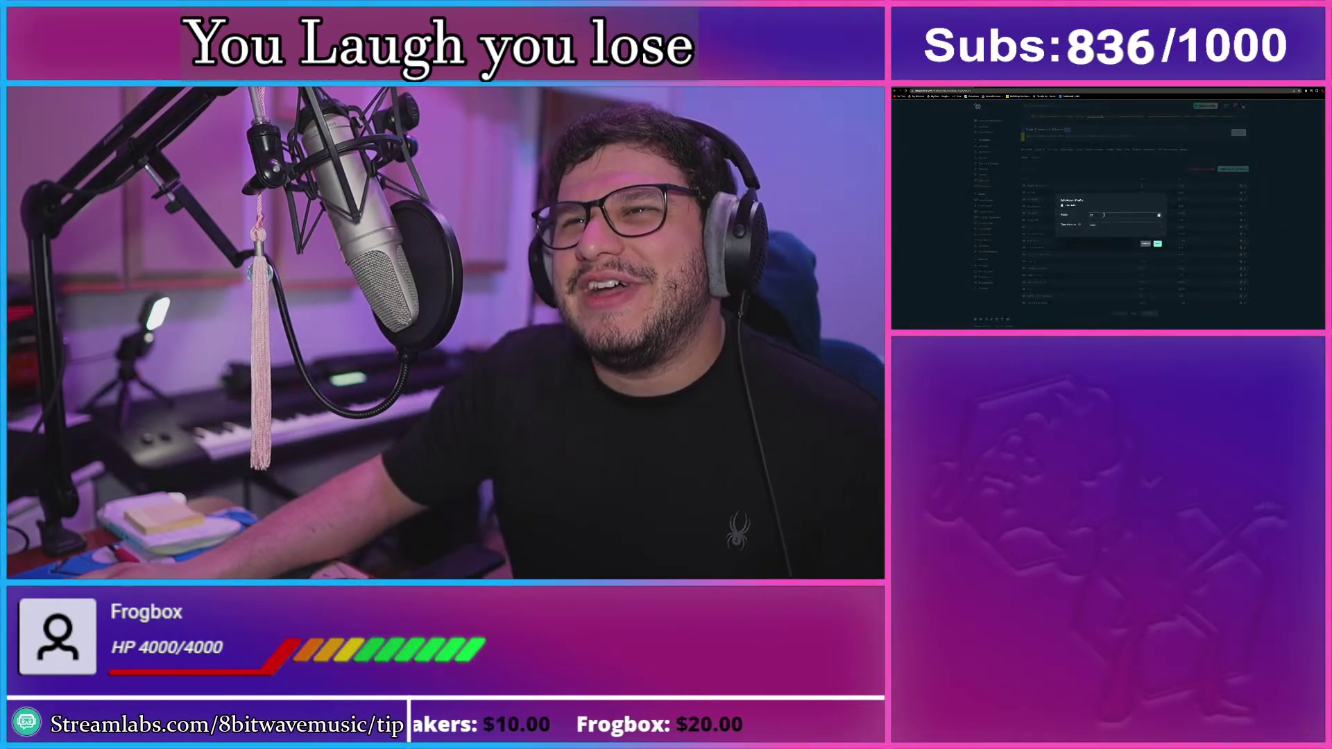
{"action": "type", "text": "12"}
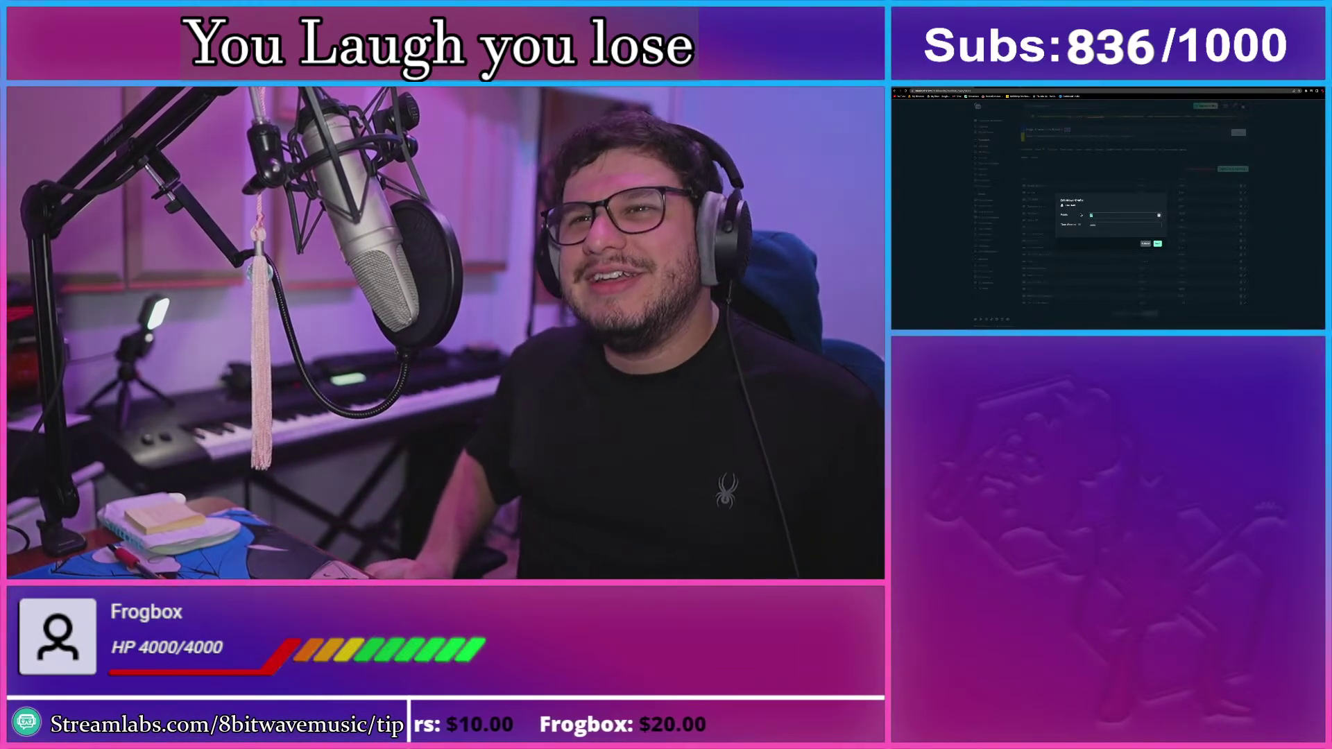
{"action": "type", "text": "0"}
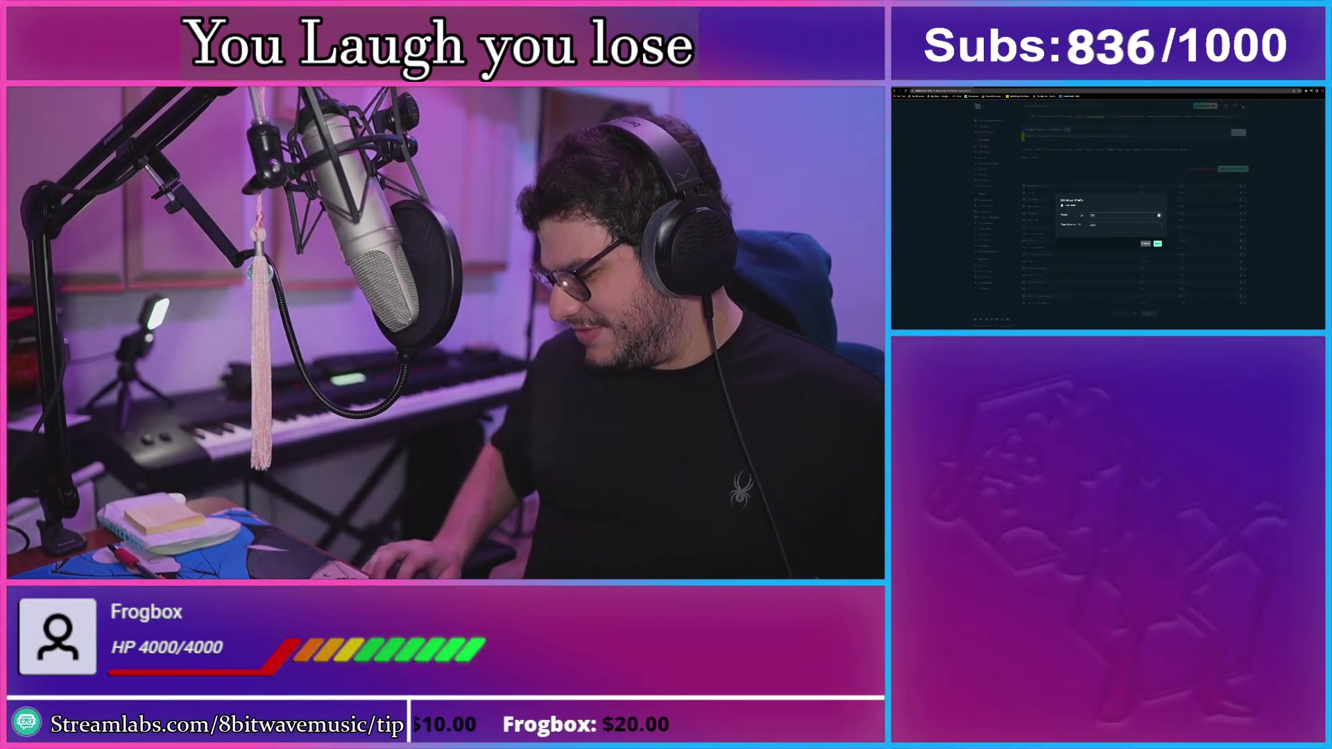
{"action": "type", "text": "00"}
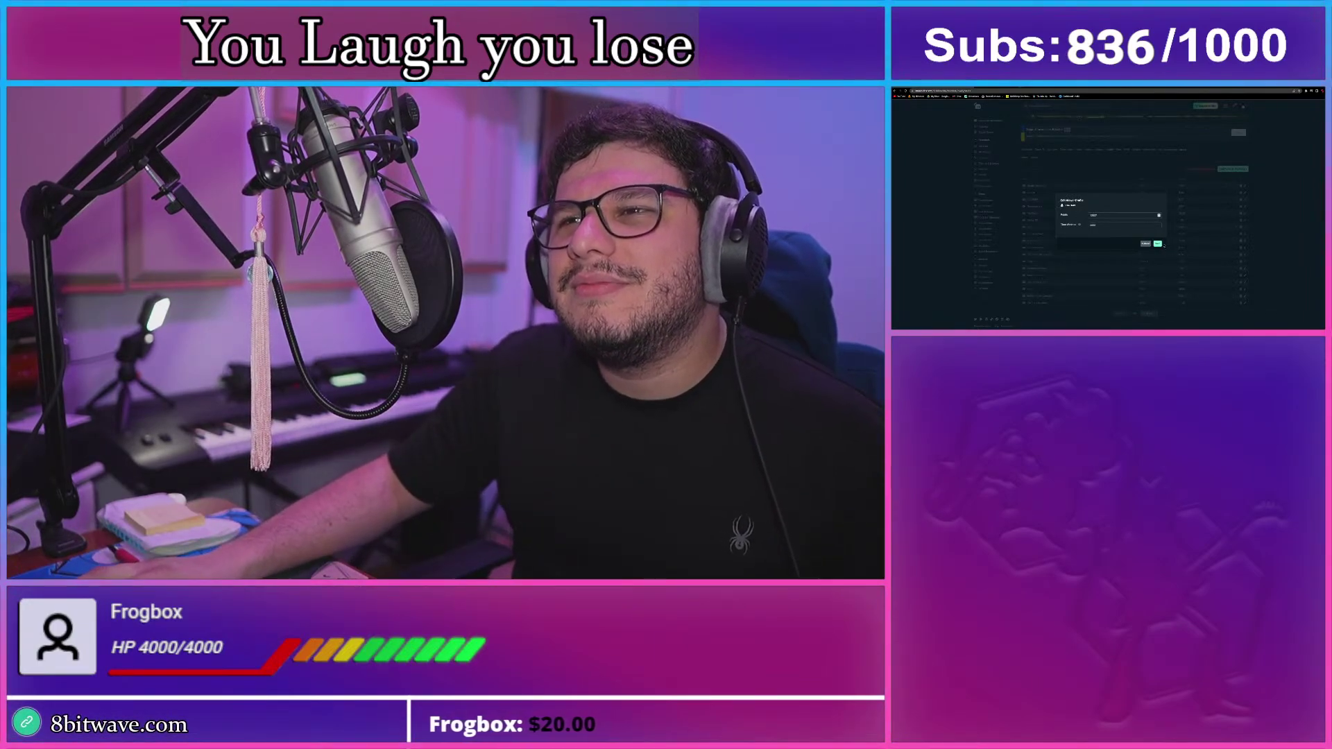
{"action": "left_click", "coordinate": [1157, 244]}
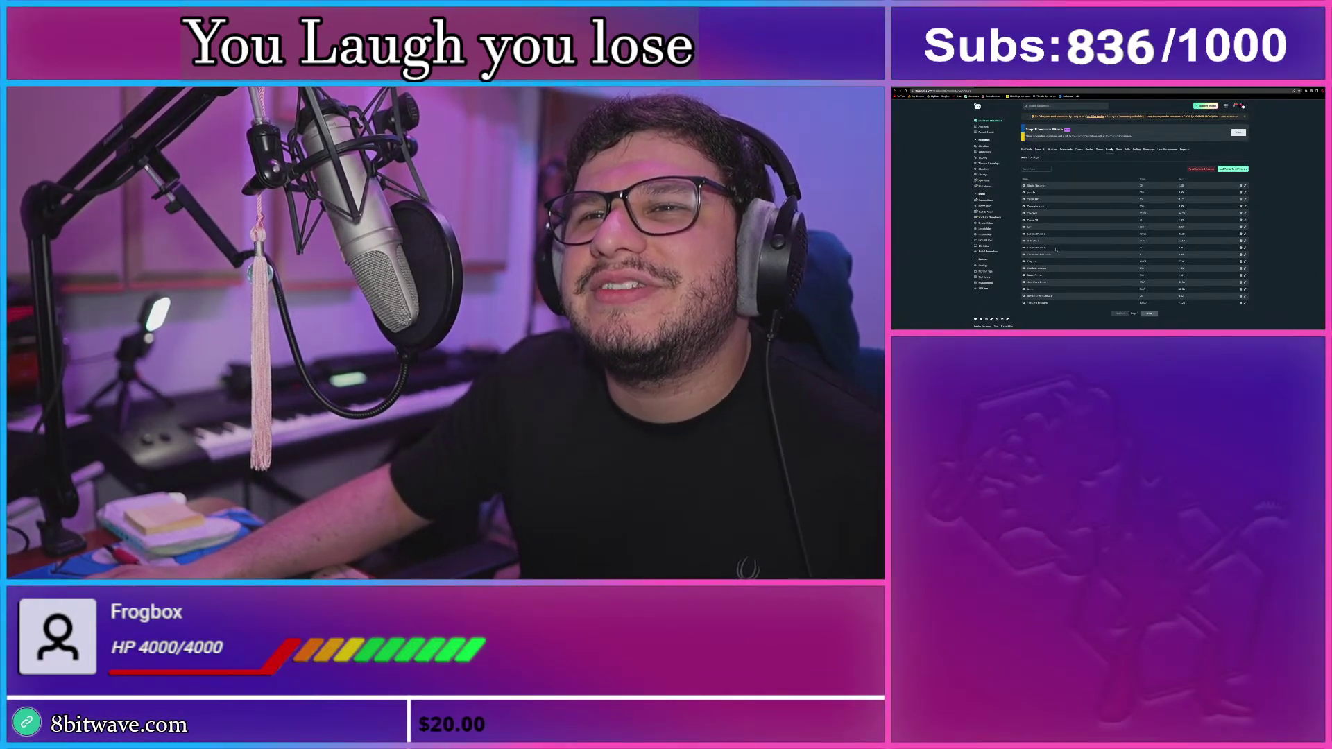
- Replace the points value of the viewer in the twelfth row of the loyalty list and save it
{"action": "left_click", "coordinate": [1245, 262]}
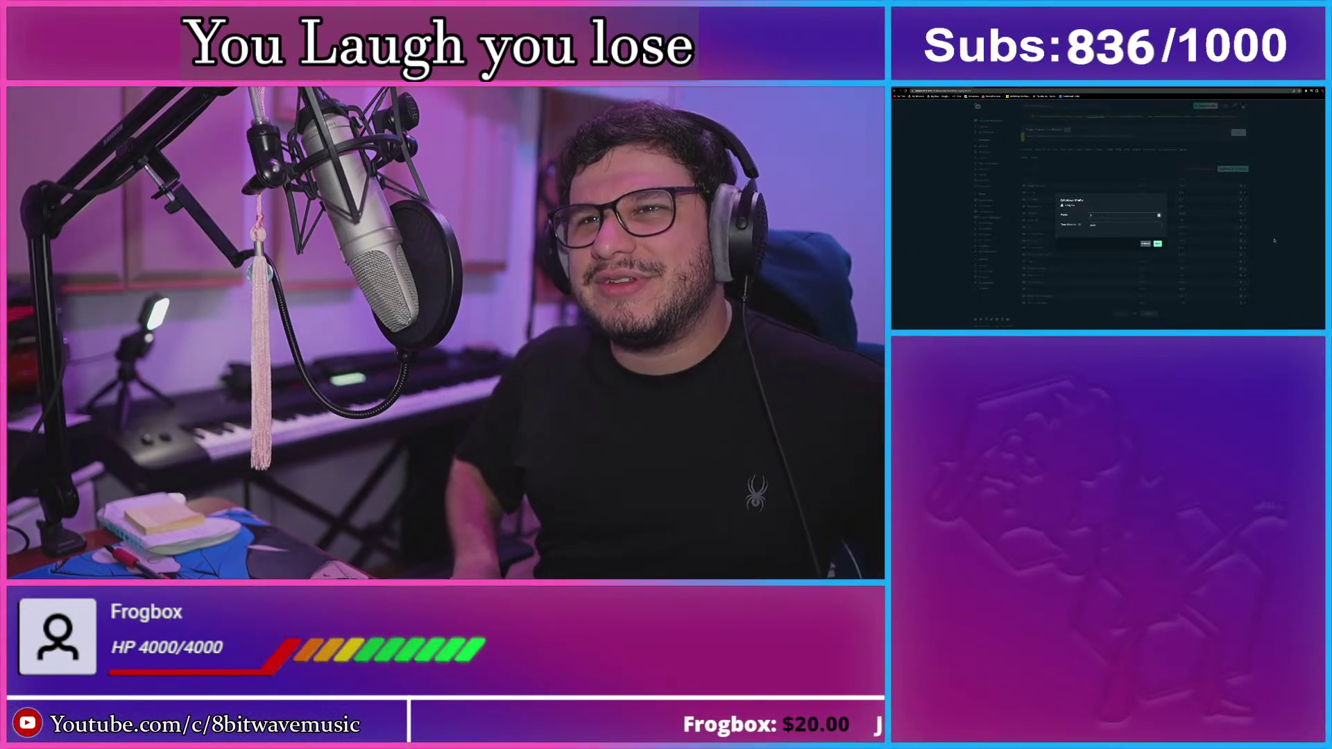
{"action": "key", "text": "BackSpace"}
{"action": "key", "text": "BackSpace"}
{"action": "key", "text": "BackSpace"}
{"action": "key", "text": "BackSpace"}
{"action": "type", "text": "023"}
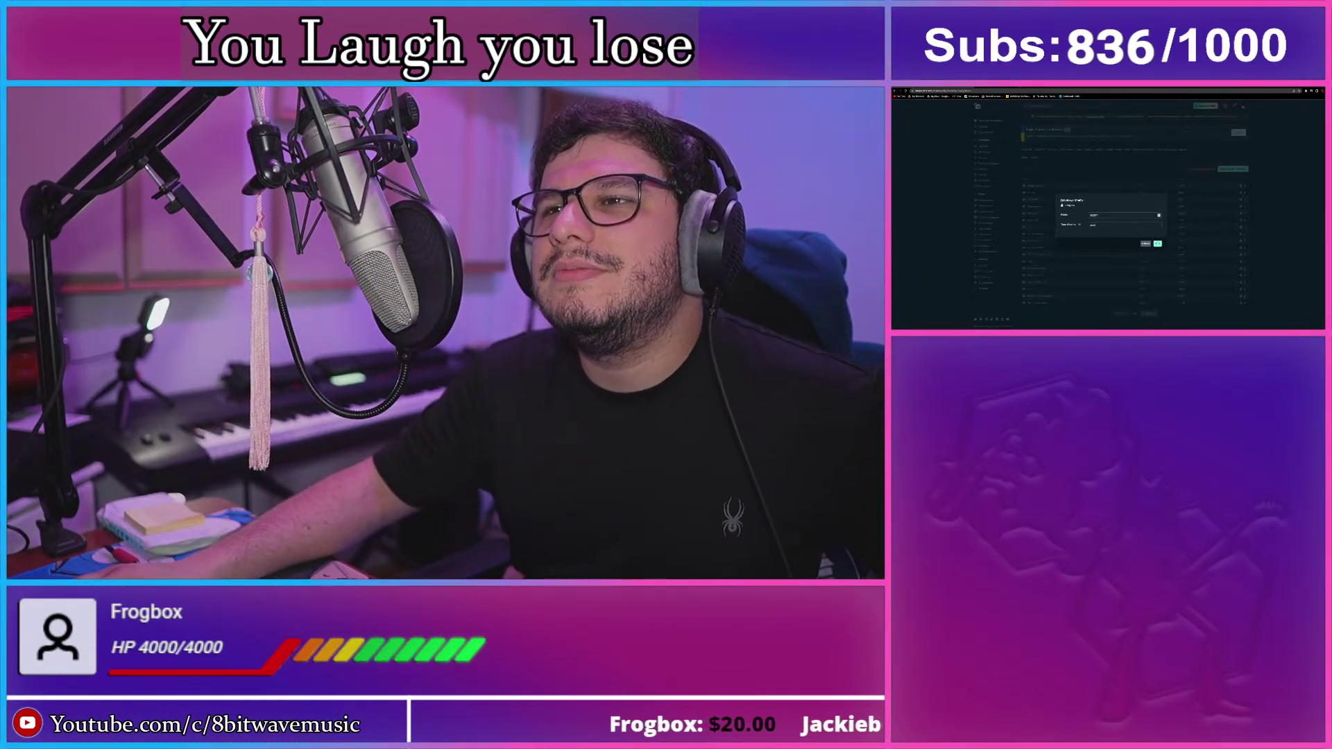
{"action": "key", "text": "Return"}
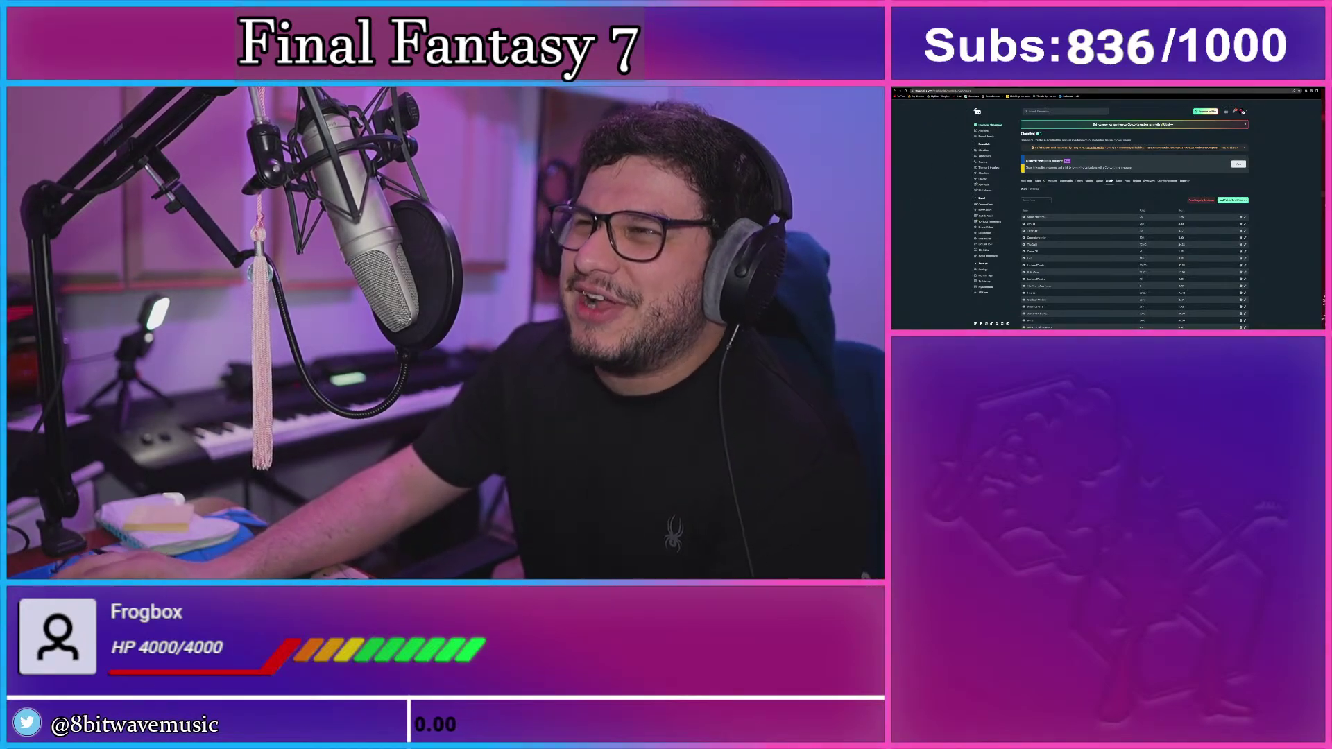
- Switch to Sibelius and play the score back from bar 114 into the start of the Battle Theme section
{"action": "key", "text": "alt+Tab"}
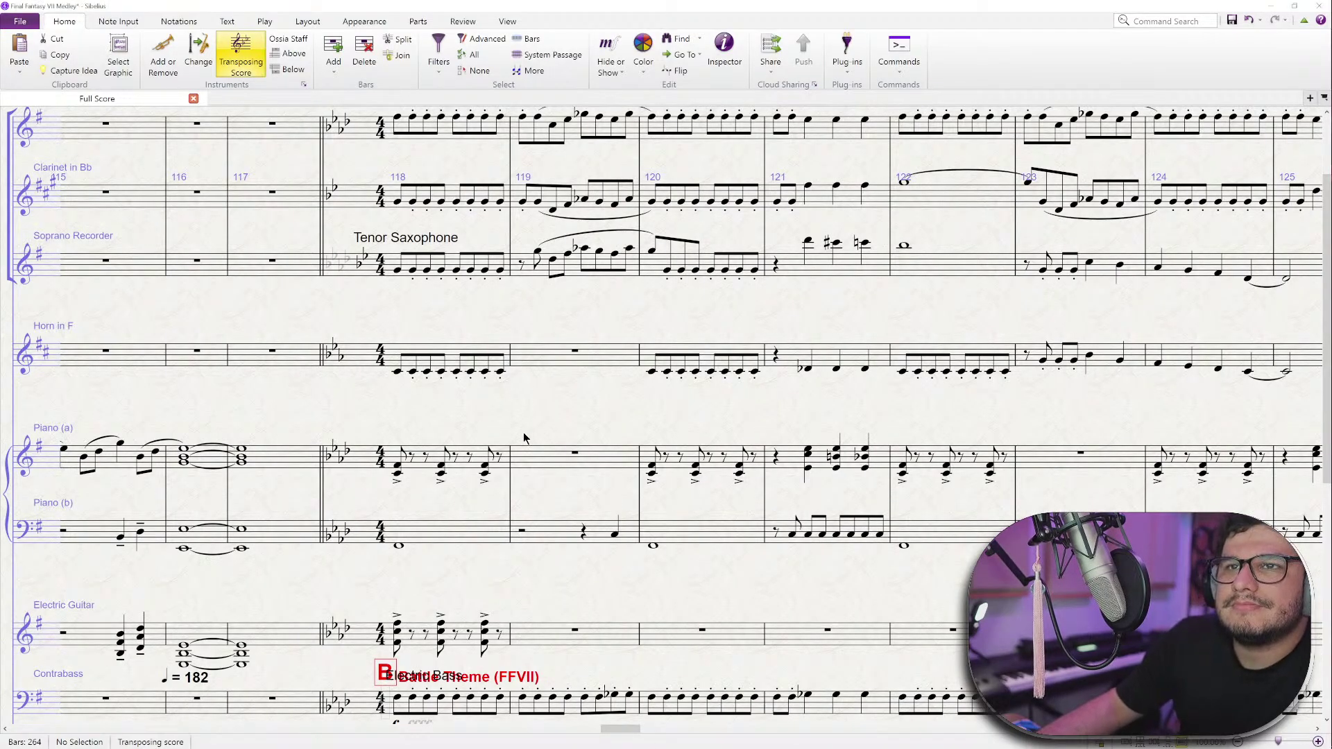
{"action": "scroll", "coordinate": [524, 438], "scroll_direction": "left", "scroll_amount": 5}
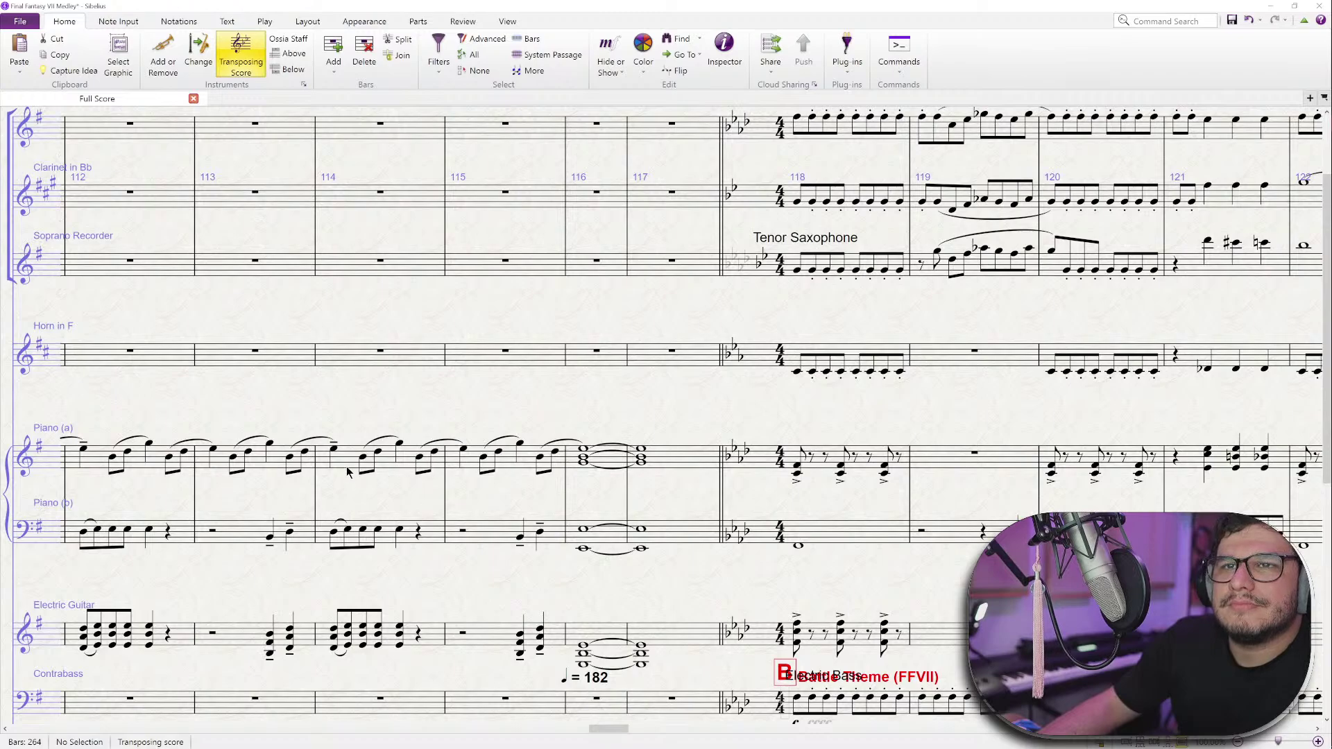
{"action": "left_click", "coordinate": [333, 452]}
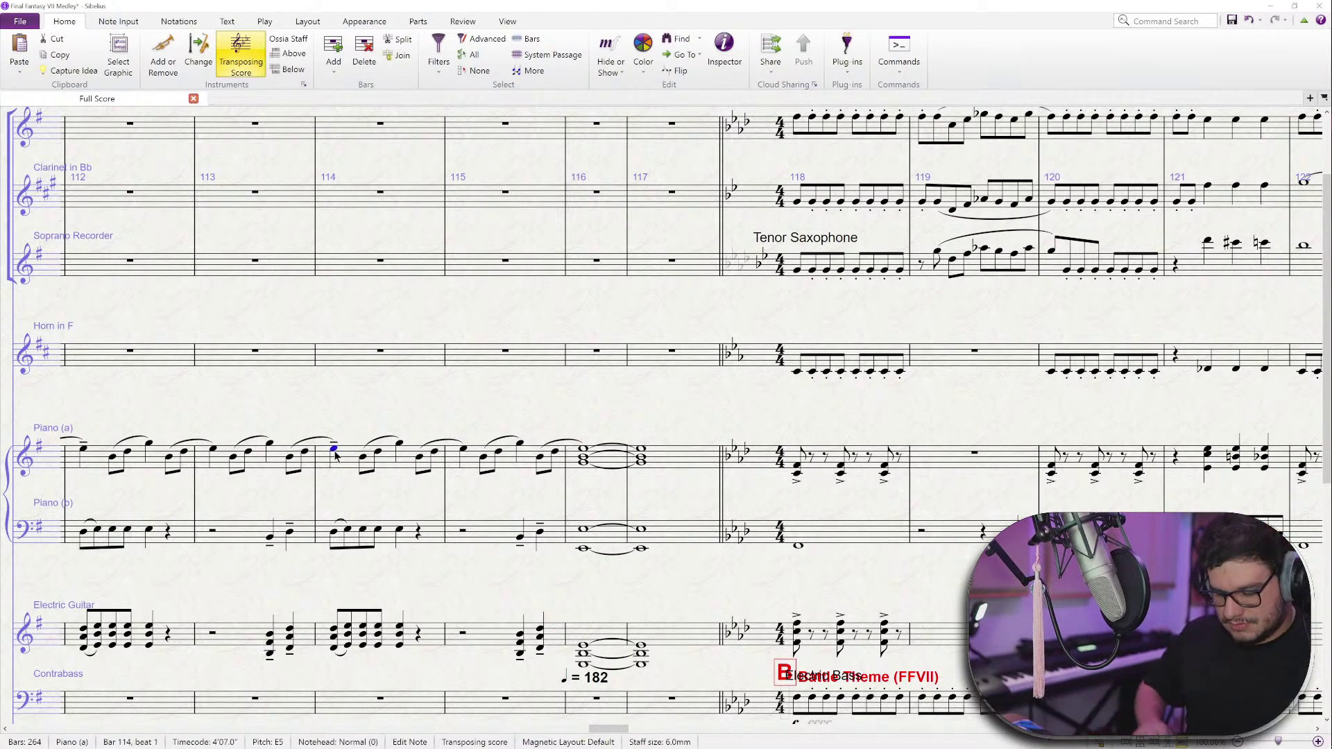
{"action": "key", "text": "space"}
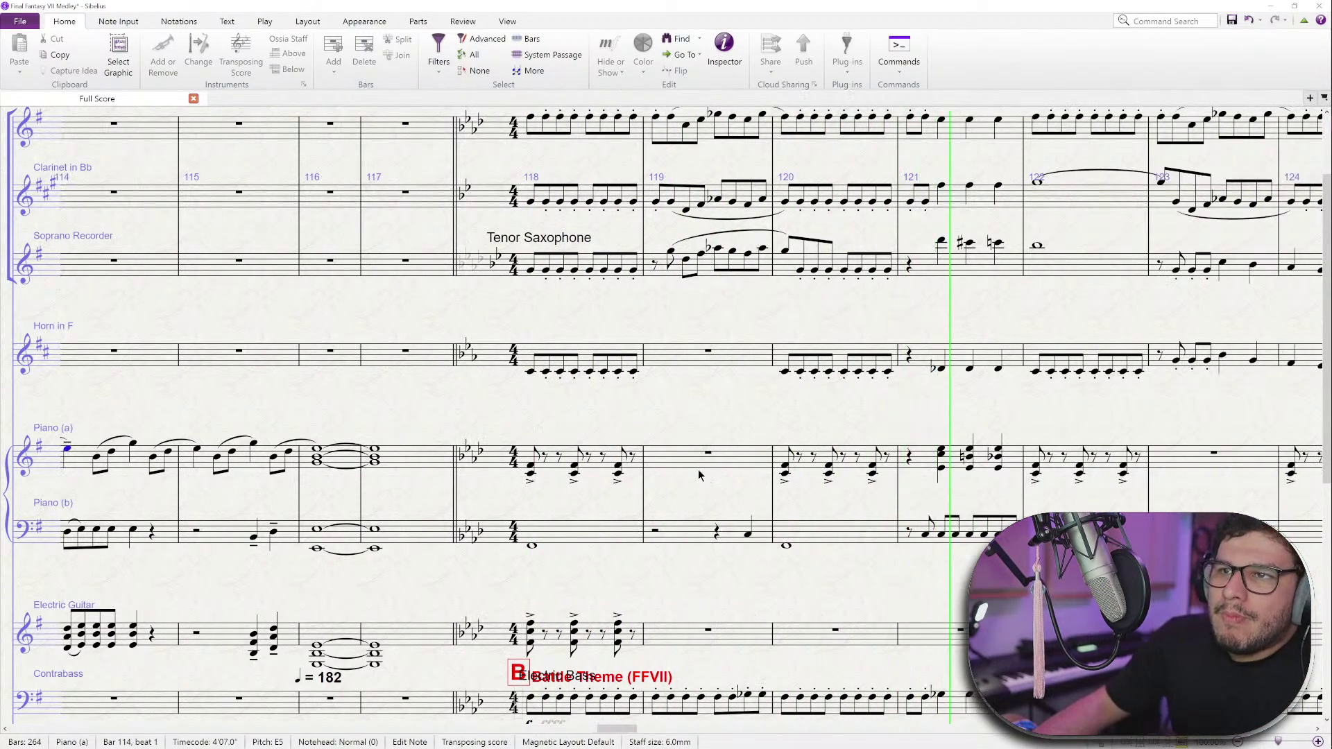
{"action": "key", "text": "space"}
{"action": "key", "text": "Escape"}
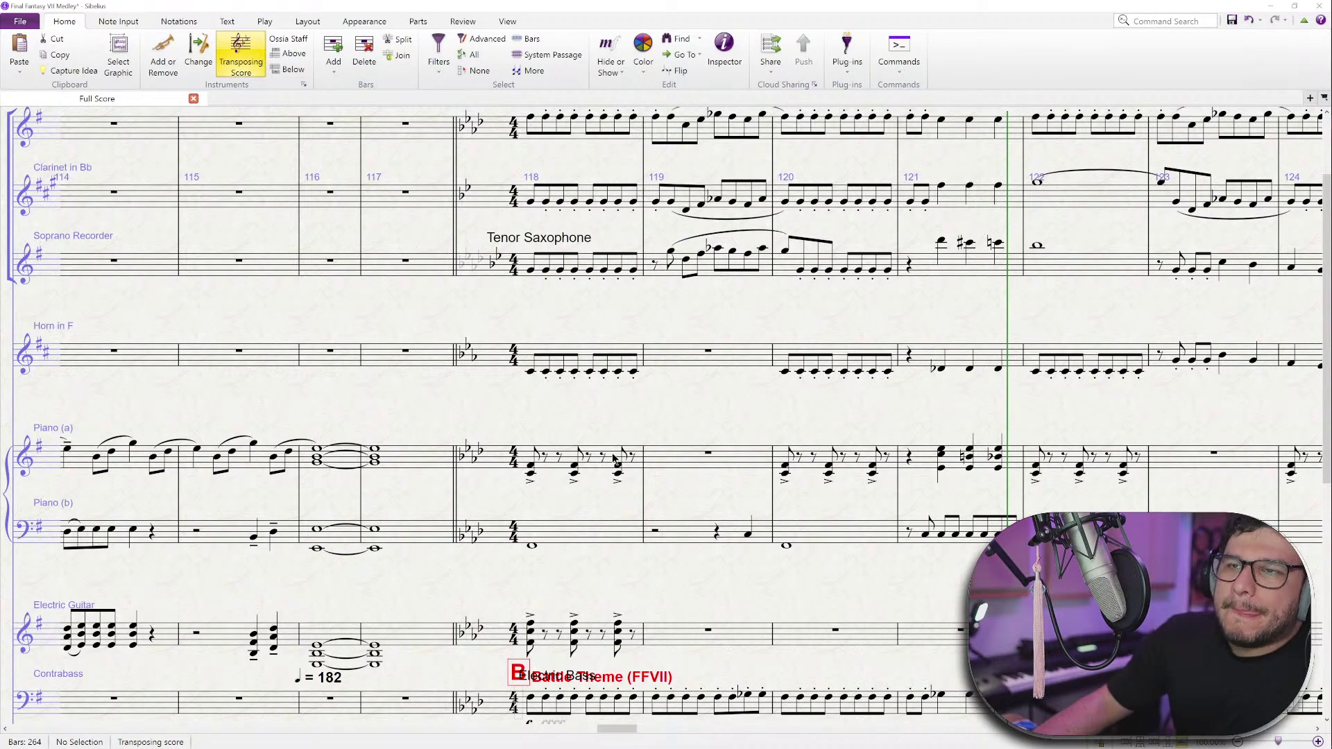
- Repeat the accented chord pattern of bar 118 in bar 119 of the Piano (a) staff
{"action": "scroll", "coordinate": [600, 428], "scroll_direction": "right", "scroll_amount": 5}
{"action": "scroll", "coordinate": [599, 428], "scroll_direction": "down", "scroll_amount": 2}
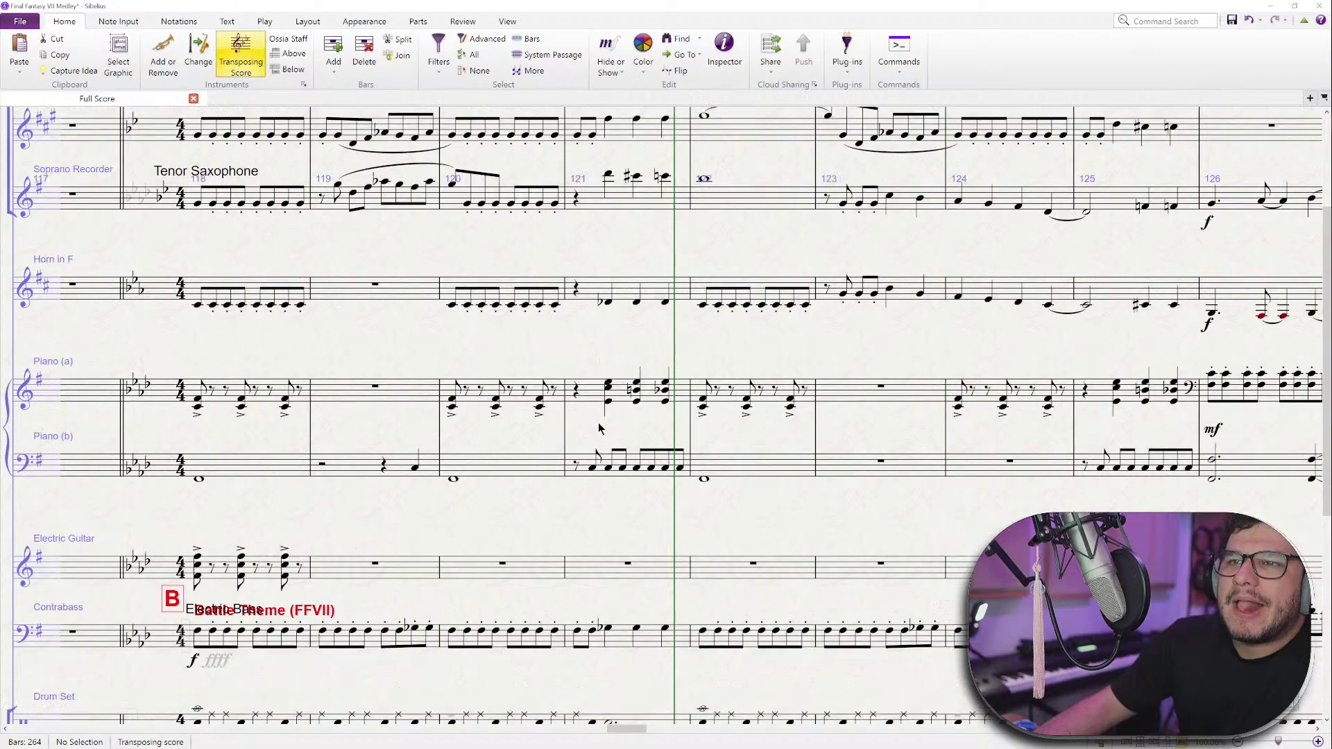
{"action": "scroll", "coordinate": [357, 441], "scroll_direction": "up", "scroll_amount": 3}
{"action": "scroll", "coordinate": [357, 441], "scroll_direction": "down", "scroll_amount": 2}
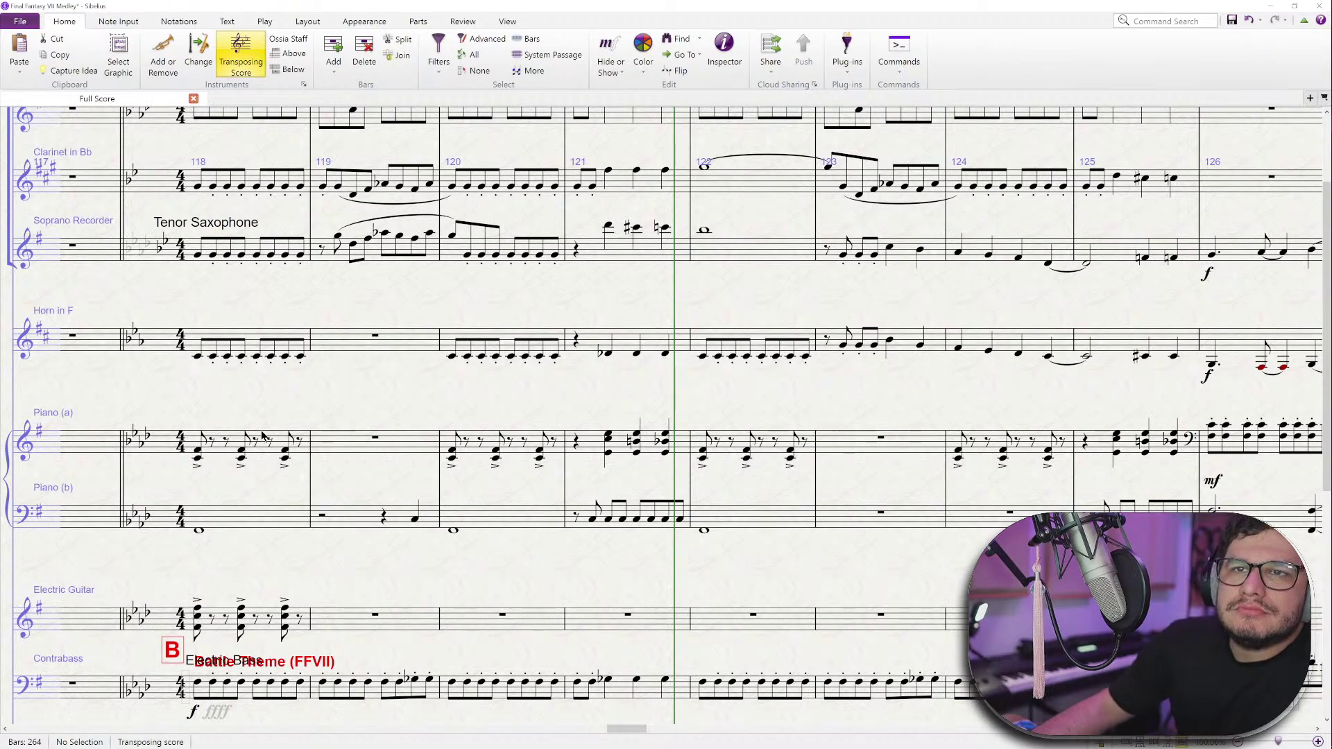
{"action": "left_click", "coordinate": [278, 443]}
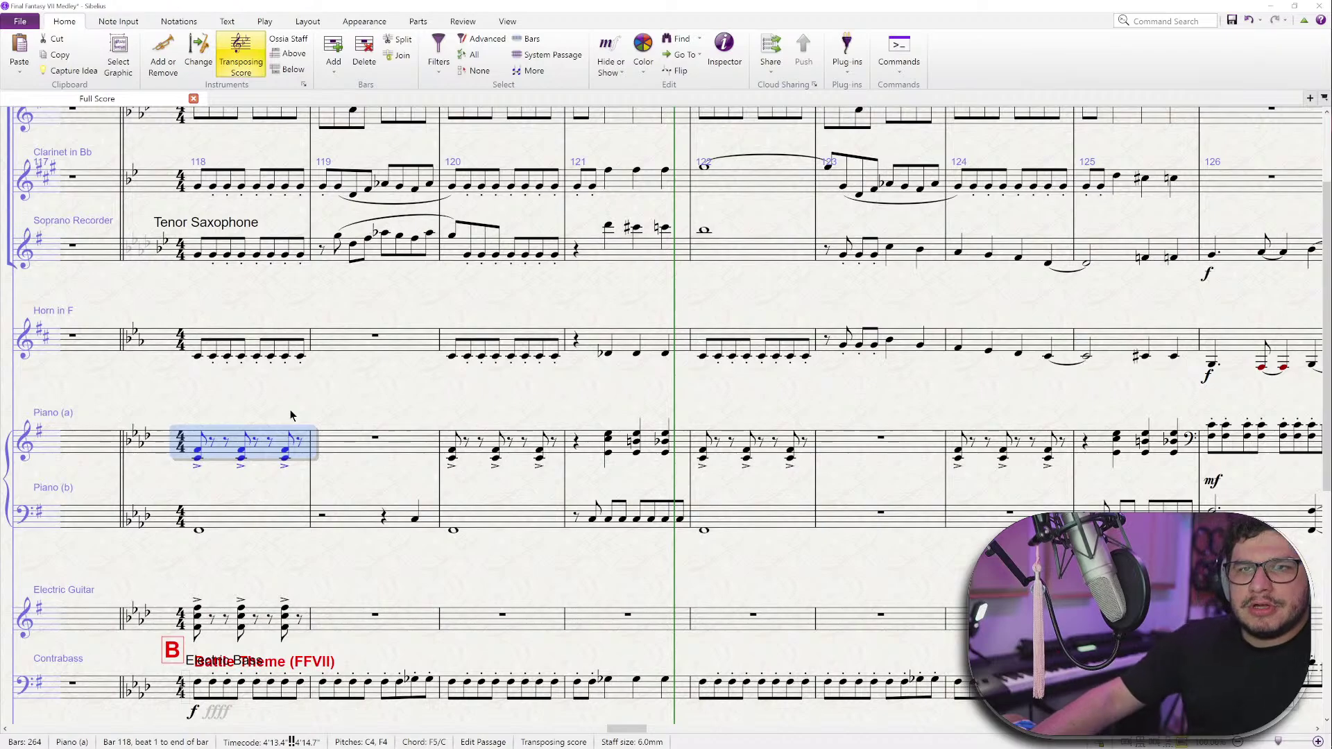
{"action": "key", "text": "Right"}
{"action": "key", "text": "Left"}
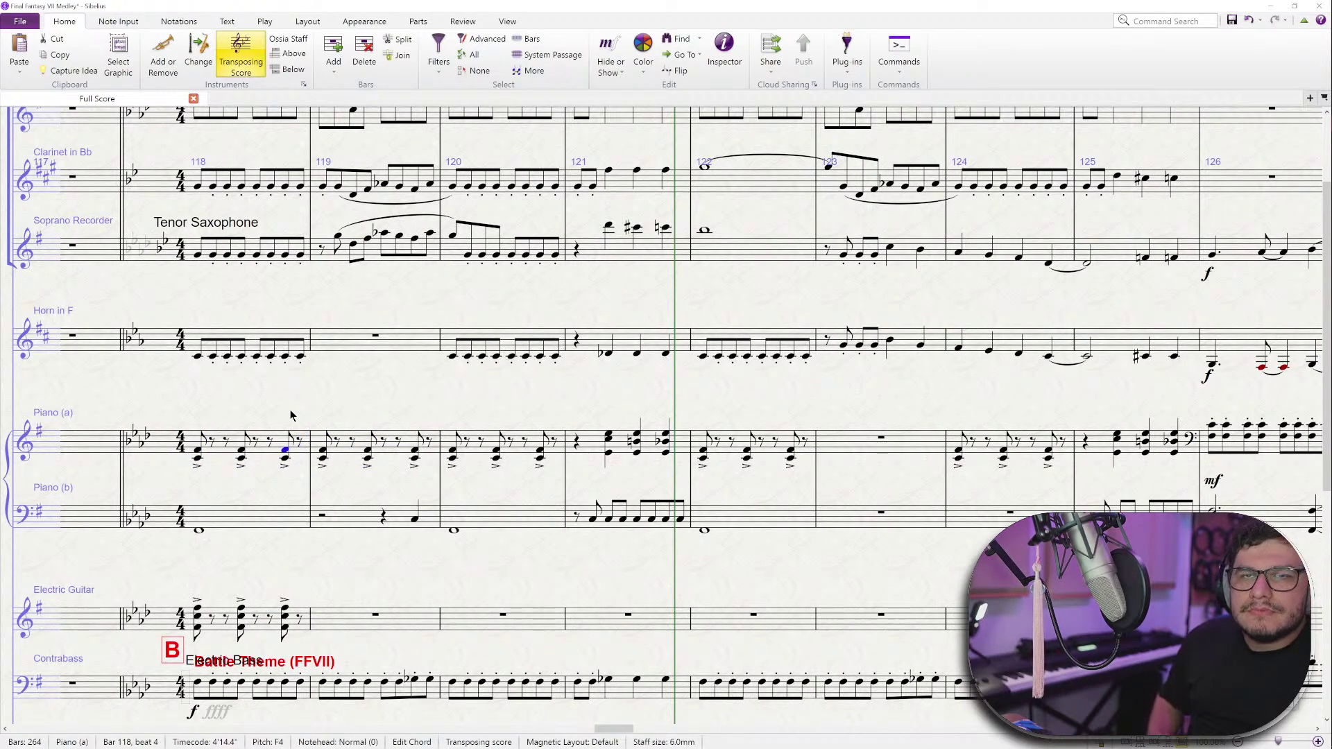
- Raise the beat 4 chord of bar 119 in the Piano (a) staff to Db4 and Gb4
{"action": "key", "text": "Right"}
{"action": "key", "text": "Right"}
{"action": "key", "text": "Right"}
{"action": "key", "text": "Right"}
{"action": "key", "text": "Right"}
{"action": "key", "text": "Right"}
{"action": "key", "text": "Right"}
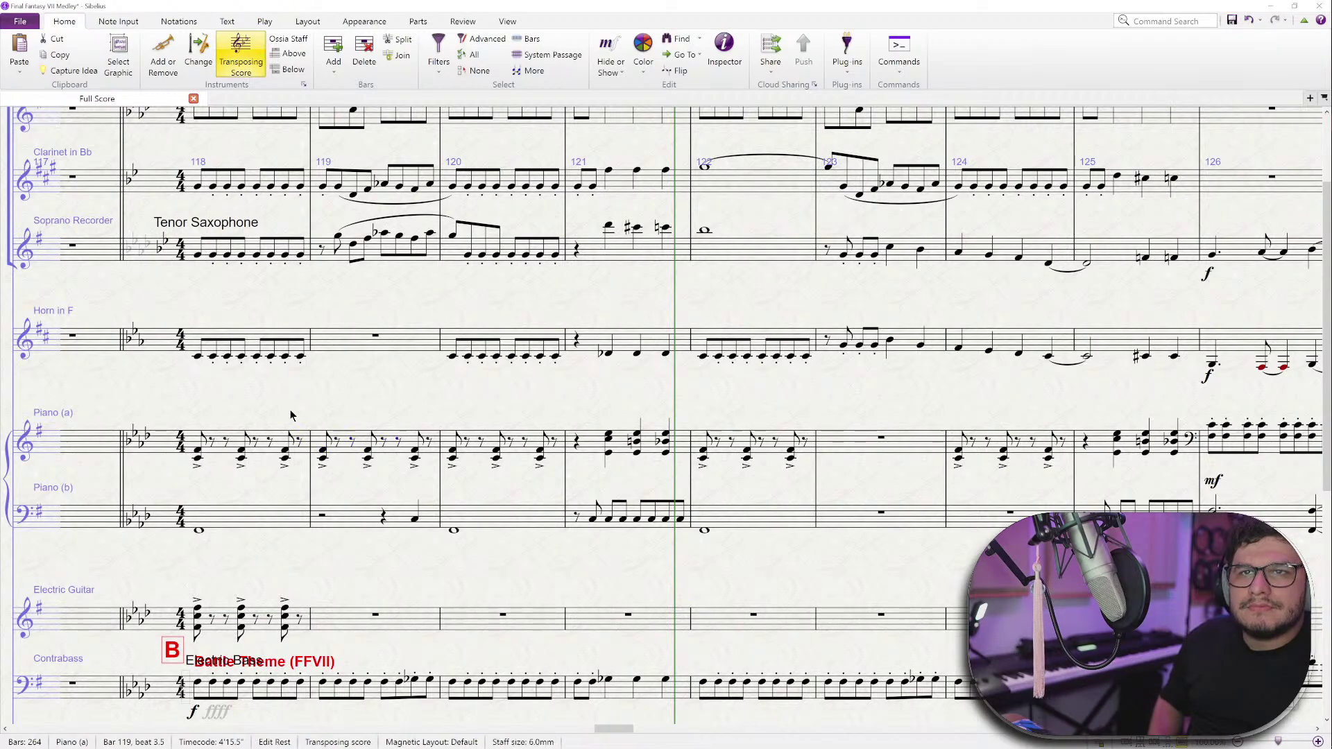
{"action": "key", "text": "Right"}
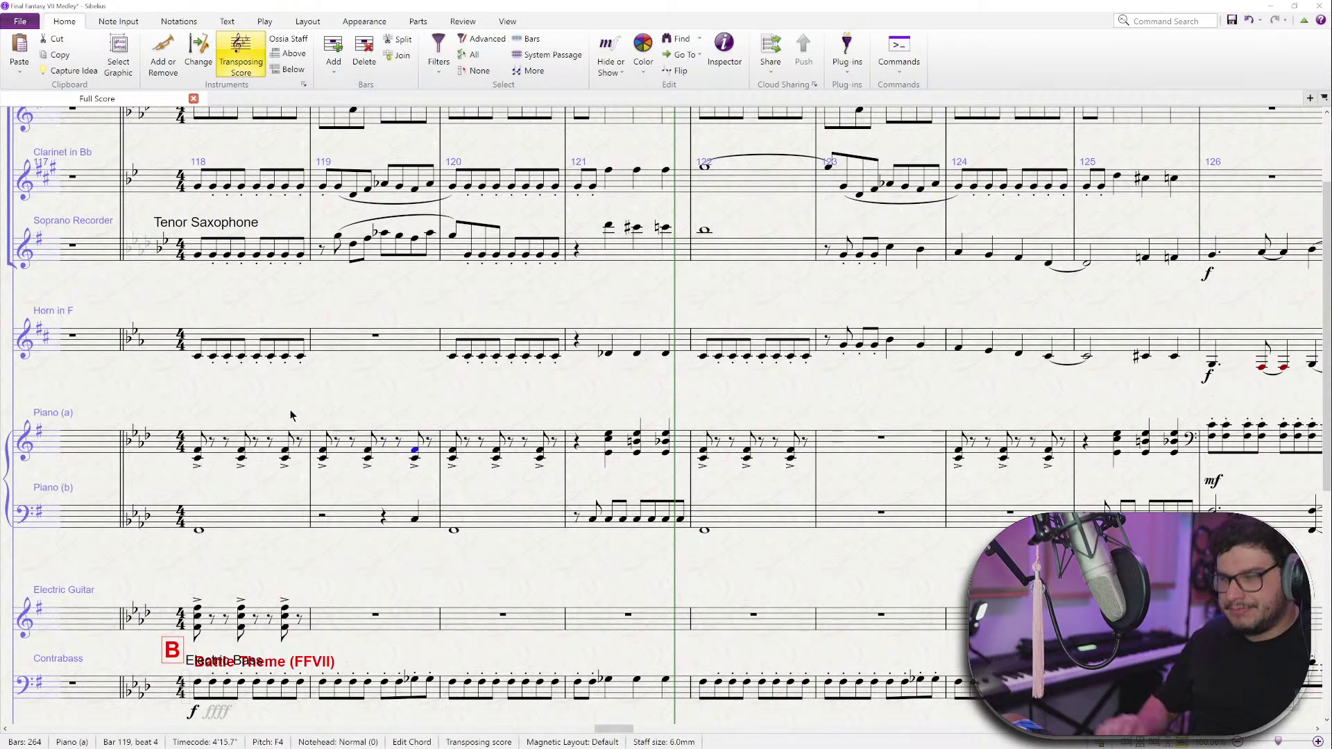
{"action": "left_click", "coordinate": [418, 455]}
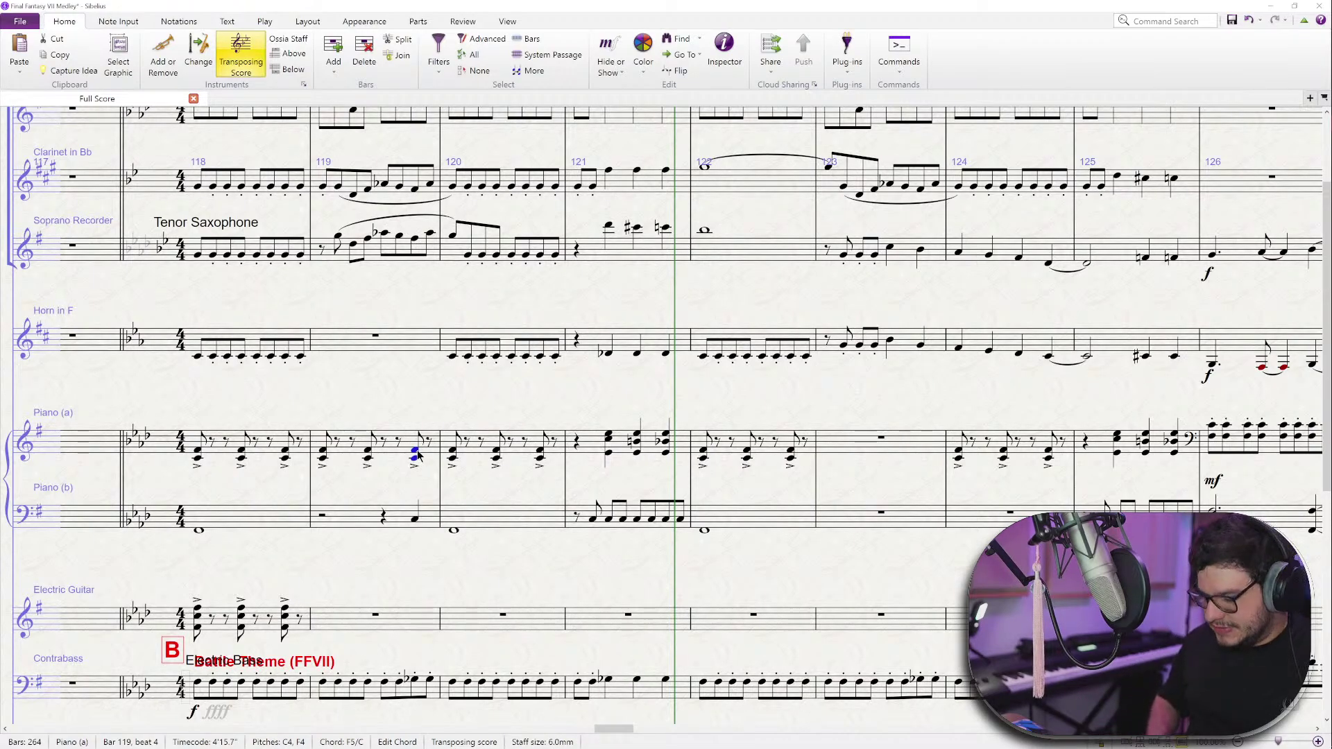
{"action": "key", "text": "Up"}
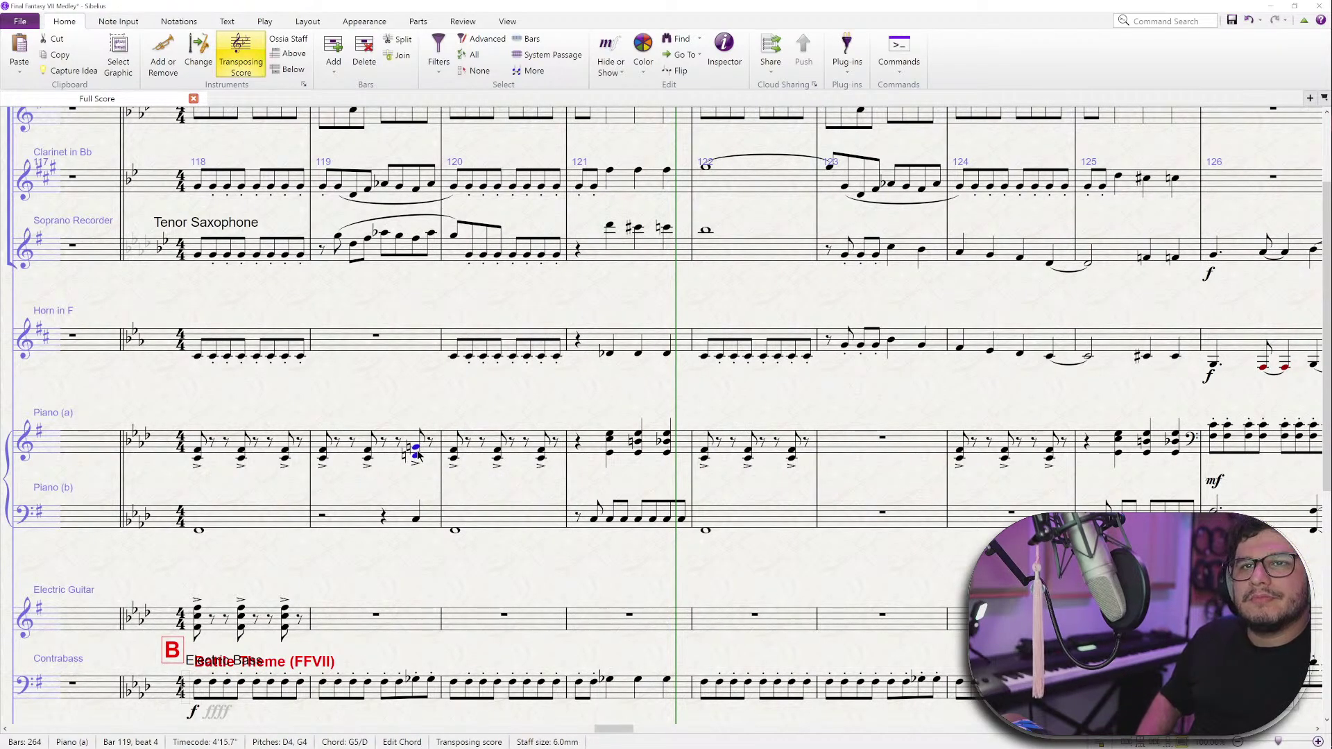
{"action": "key", "text": "Down"}
{"action": "key", "text": "Left"}
{"action": "key", "text": "Left"}
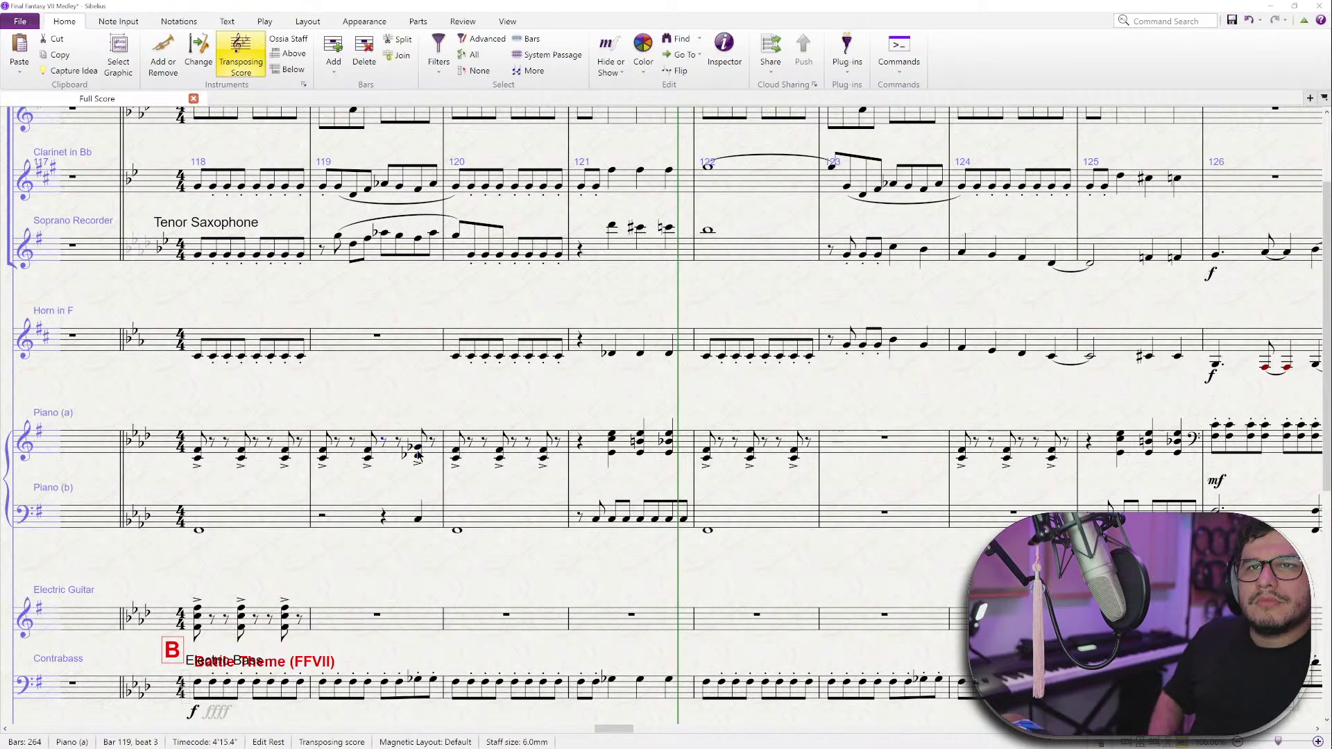
{"action": "left_click", "coordinate": [418, 451]}
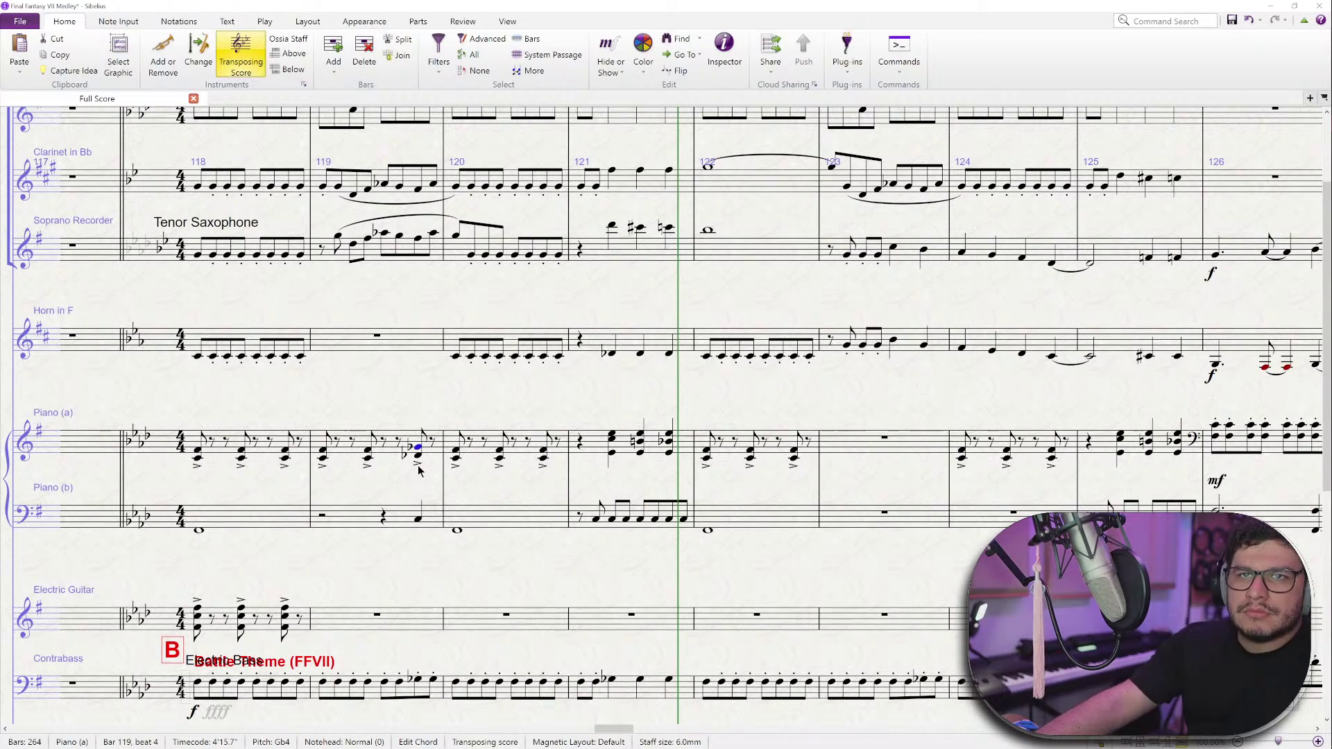
- Move the first chord of bar 119 in the Piano (a) staff from beat 1 to beat 1.5
{"action": "left_click", "coordinate": [324, 456]}
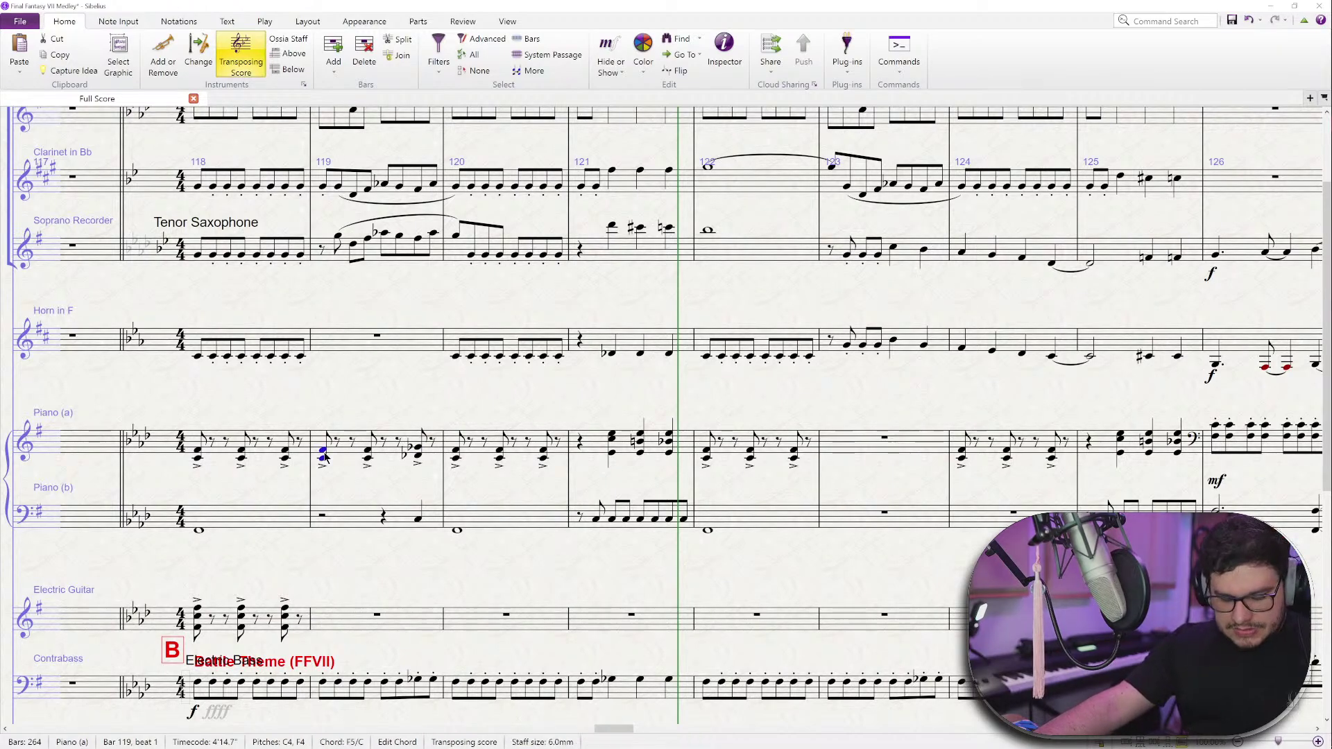
{"action": "key", "text": "Delete"}
{"action": "left_click", "coordinate": [337, 446]}
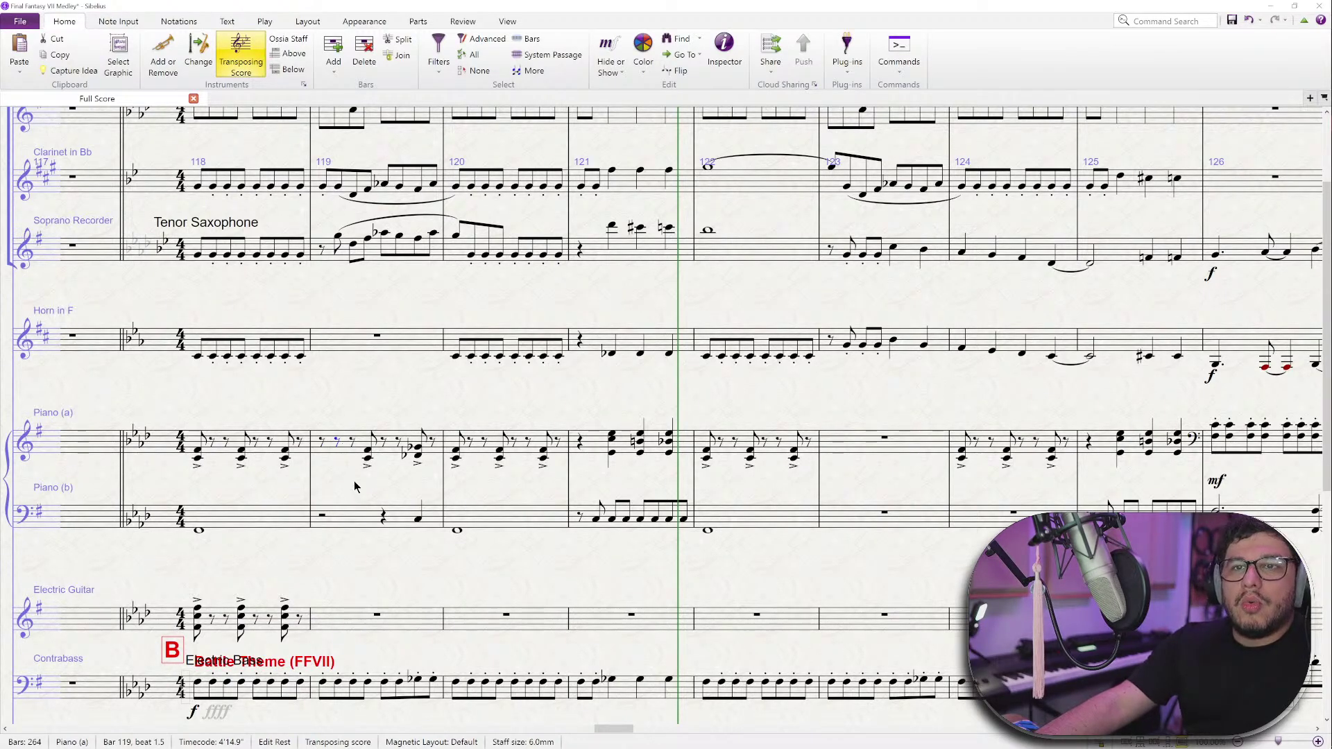
{"action": "key", "text": "ctrl+v"}
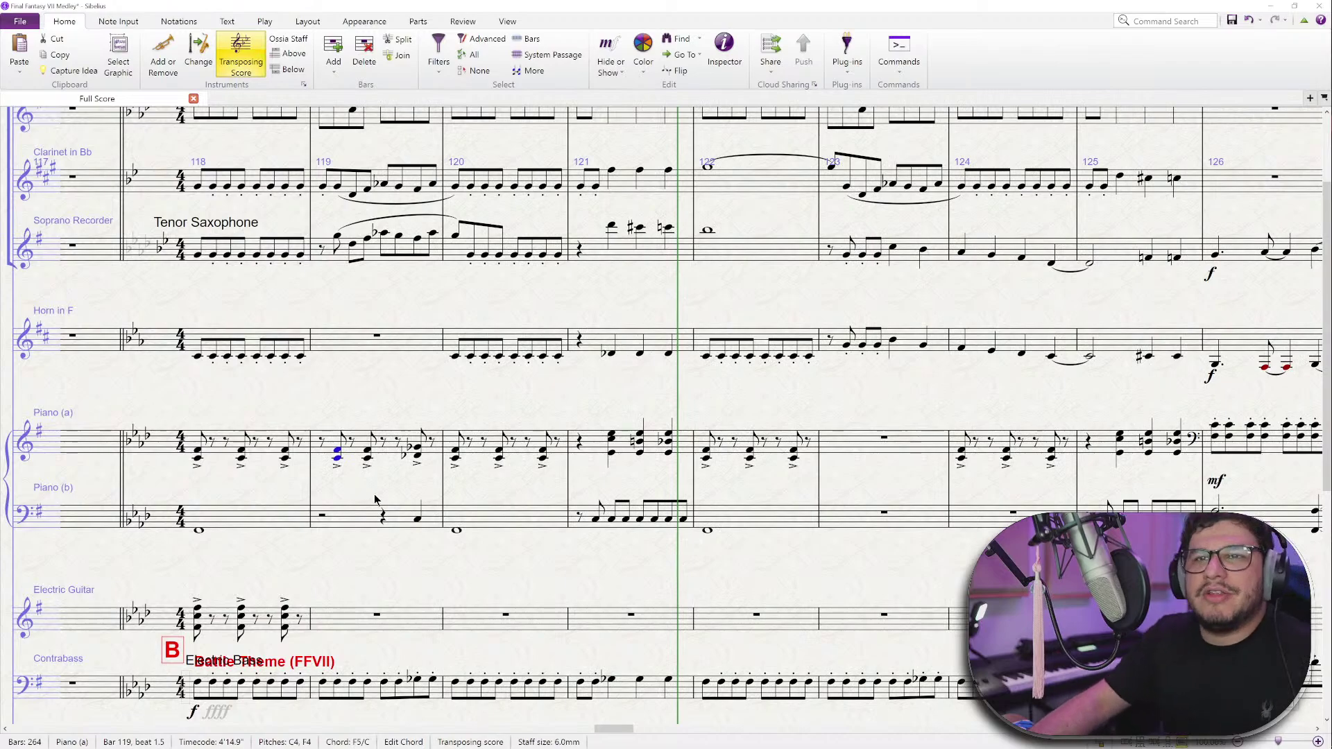
- Replace the beat 2.5 chord of Piano (a) bar 119 with the Db4–Gb4 chord on beat 3, with a quarter rest on beat 2
{"action": "left_click", "coordinate": [417, 458]}
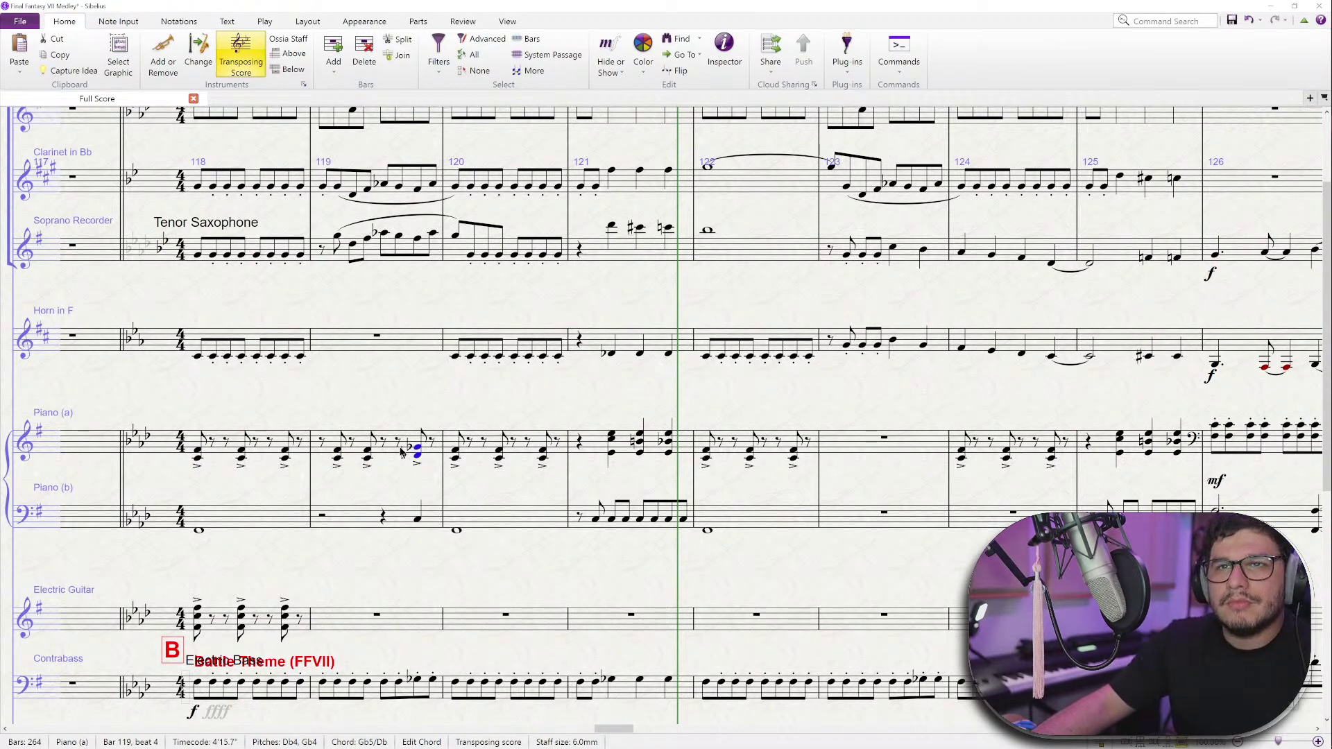
{"action": "left_click", "coordinate": [371, 456]}
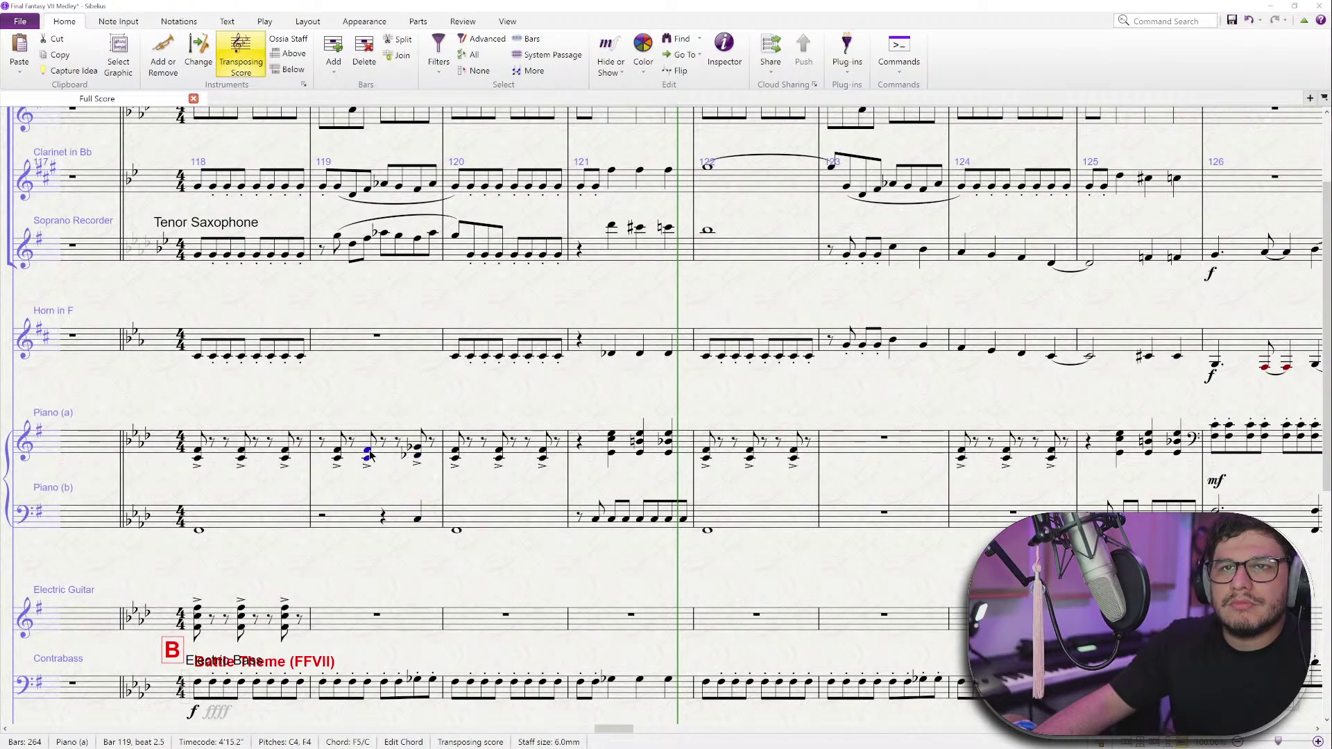
{"action": "key", "text": "Delete"}
{"action": "left_click", "coordinate": [384, 446]}
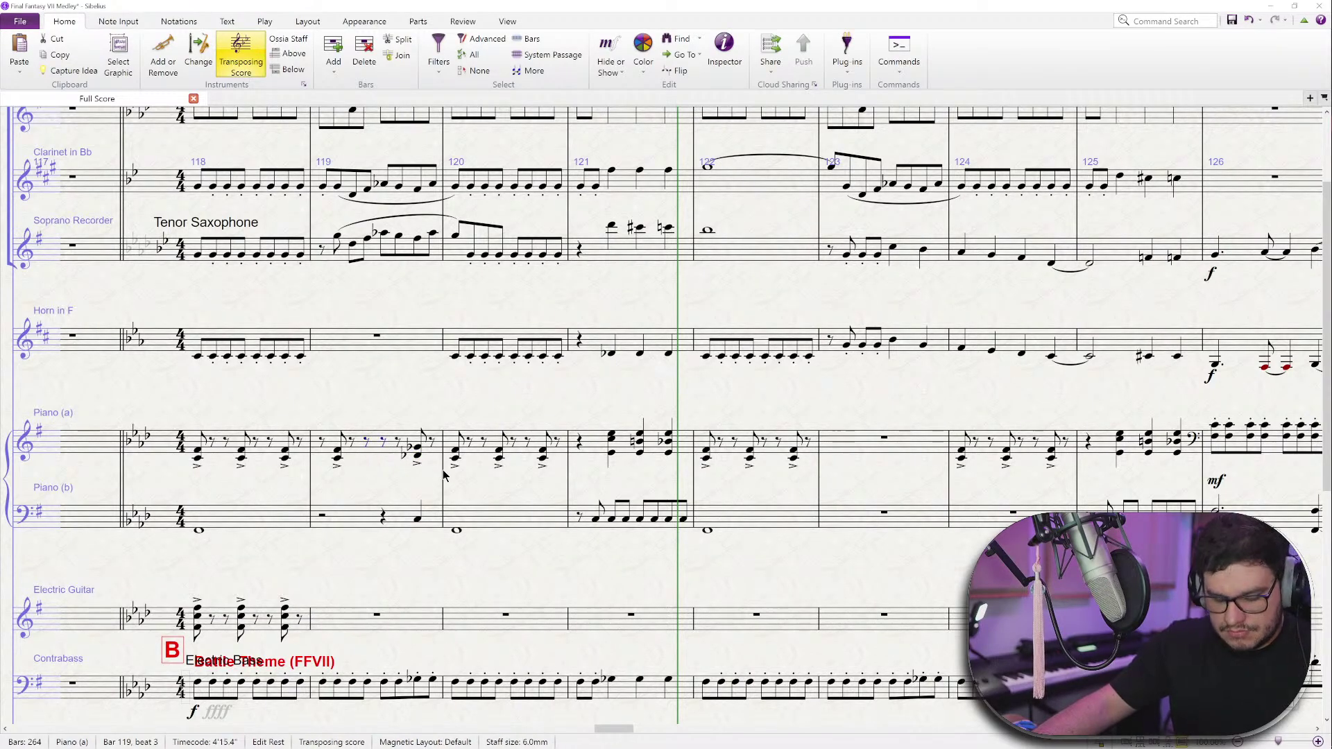
{"action": "key", "text": "ctrl+v"}
{"action": "key", "text": "Escape"}
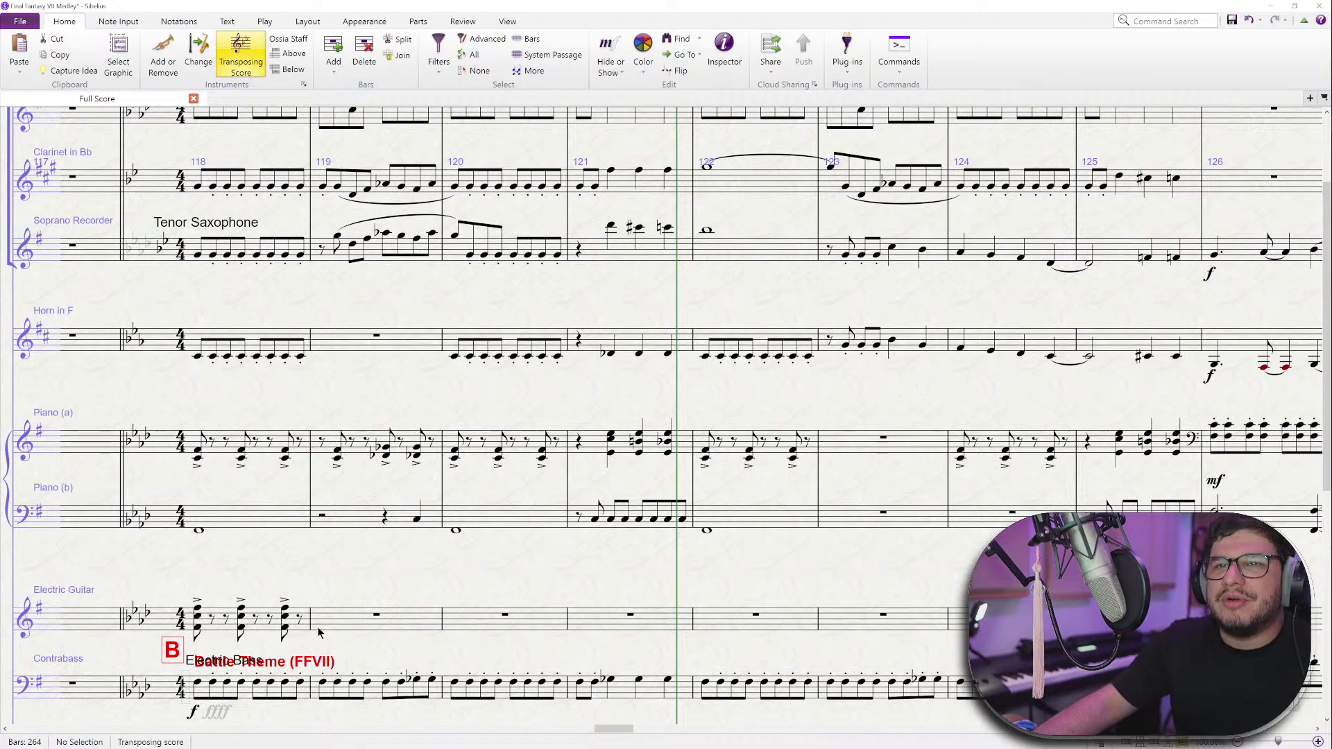
{"action": "left_click", "coordinate": [352, 443]}
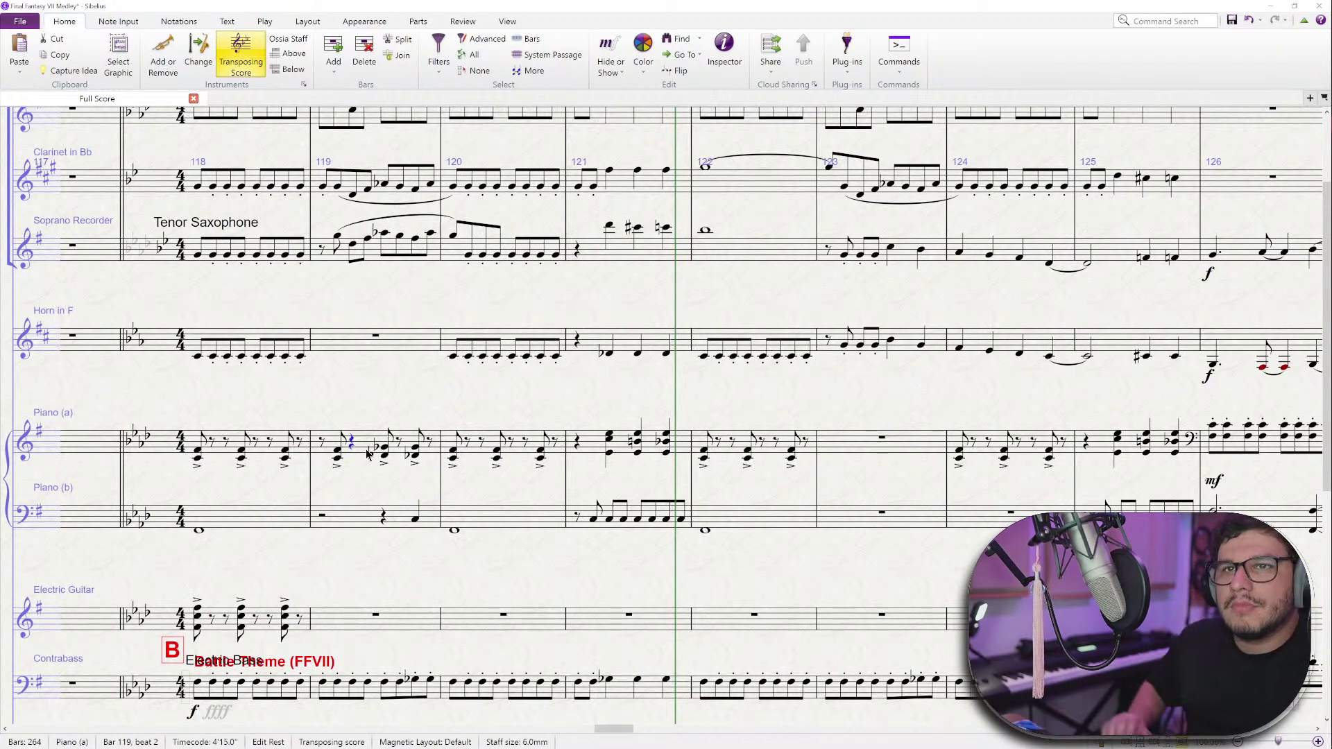
{"action": "key", "text": "Escape"}
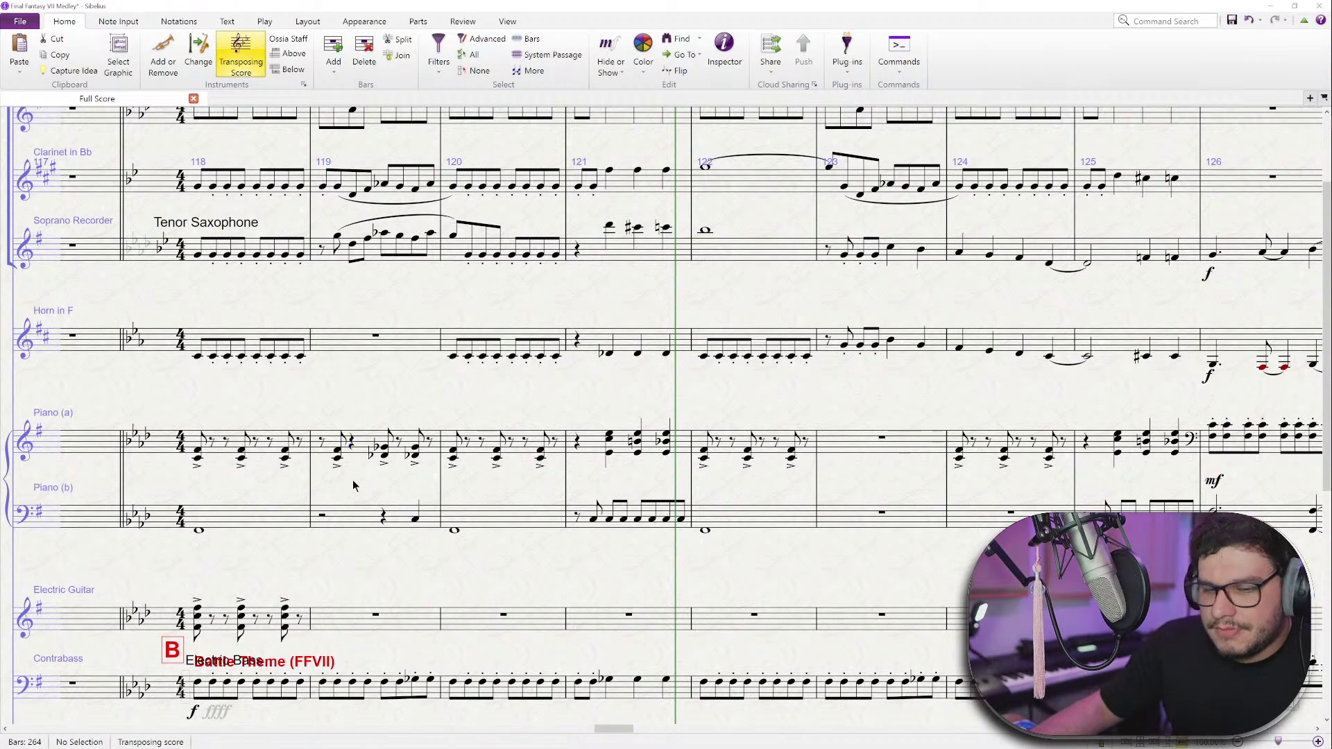
- Copy the accented chord pattern of bar 118 into bar 119 of the Electric Guitar staff
{"action": "scroll", "coordinate": [301, 551], "scroll_direction": "down", "scroll_amount": 2}
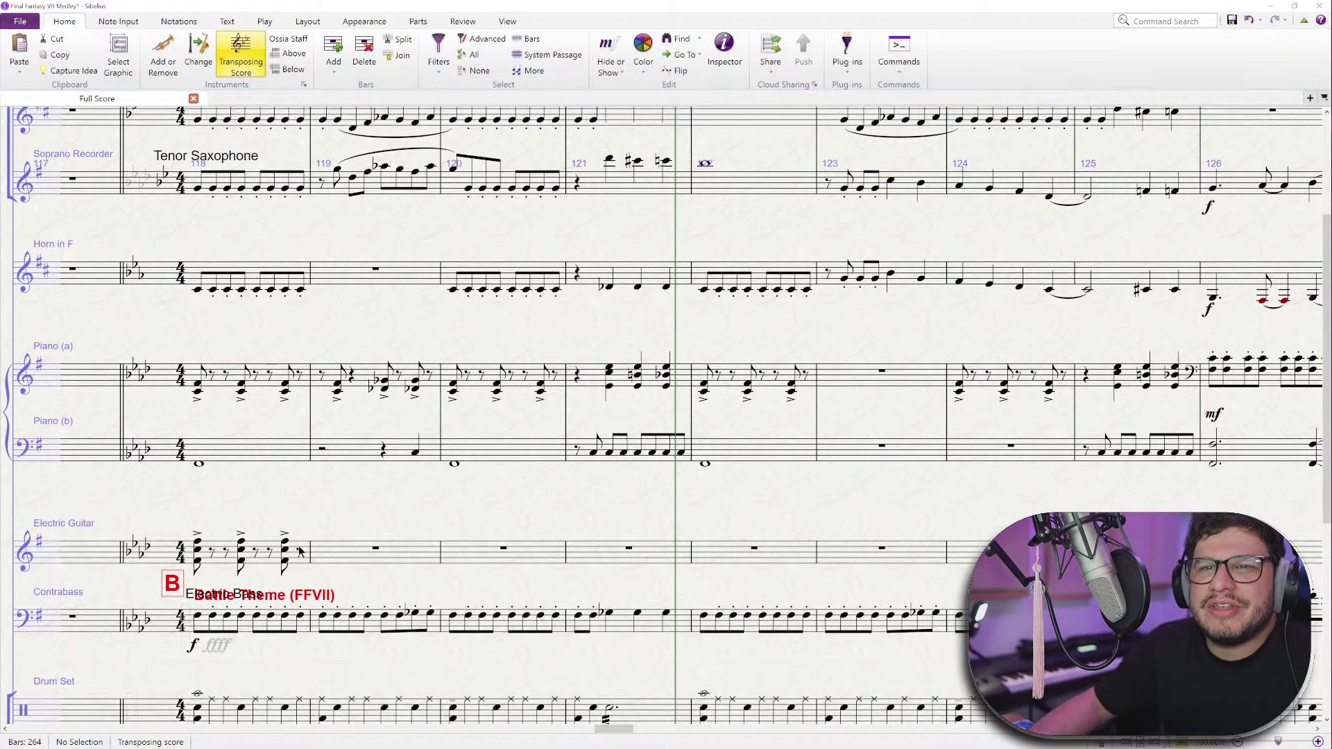
{"action": "left_click", "coordinate": [267, 548]}
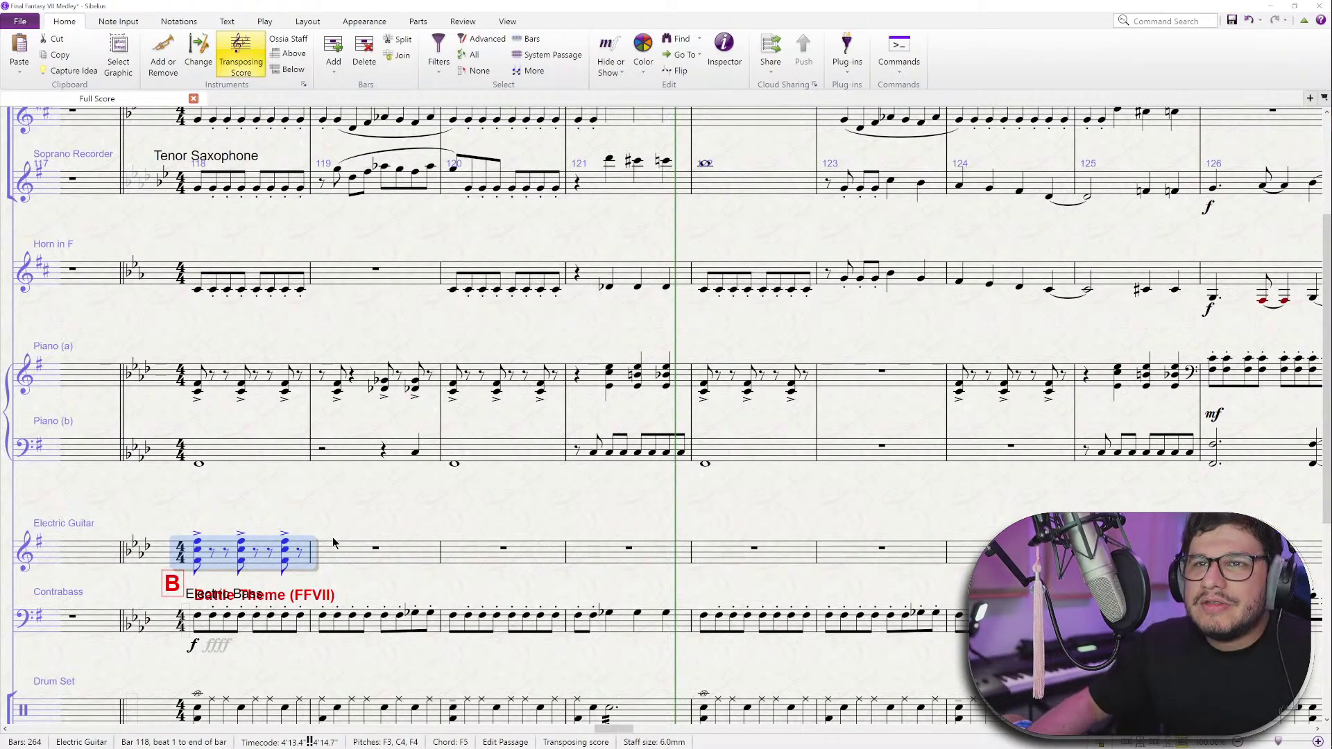
{"action": "left_click", "coordinate": [331, 537], "text": "alt"}
{"action": "key", "text": "Escape"}
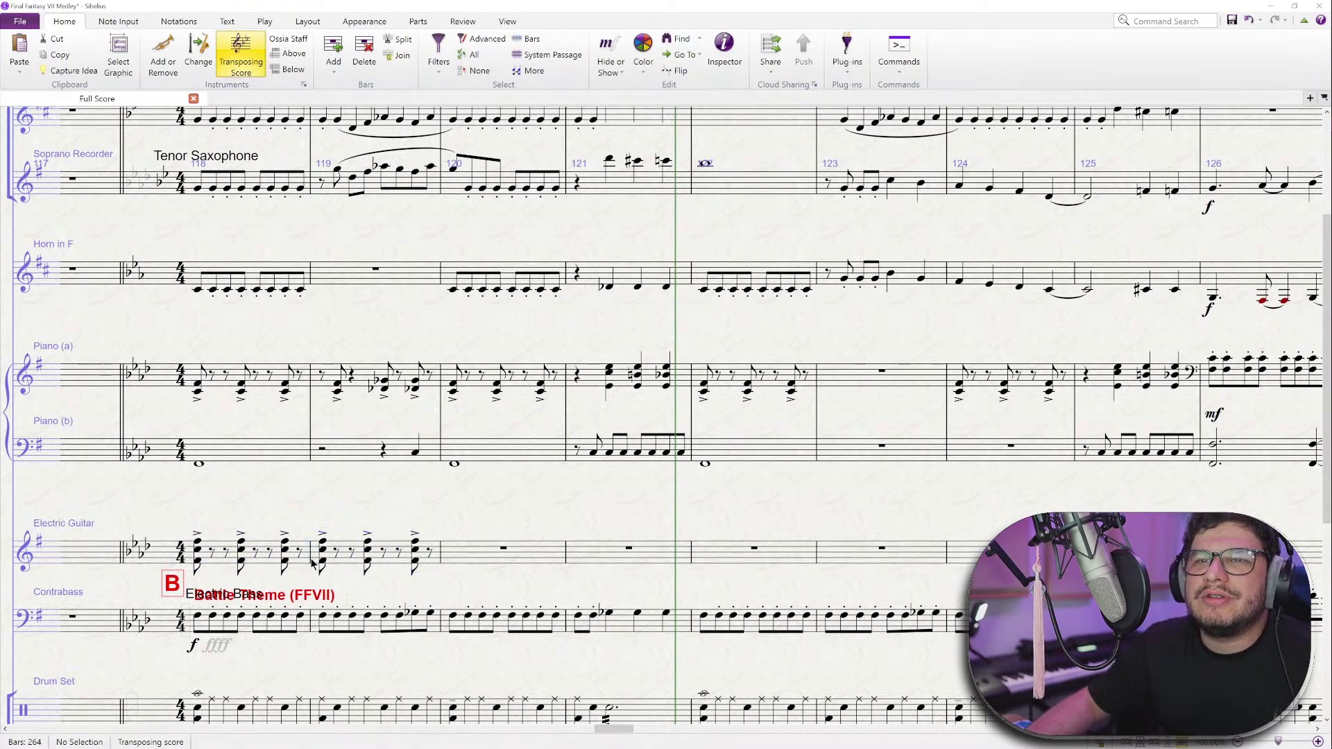
- Move the first chord of bar 119 in the Electric Guitar staff from beat 1 to beat 1.5
{"action": "left_click", "coordinate": [323, 558]}
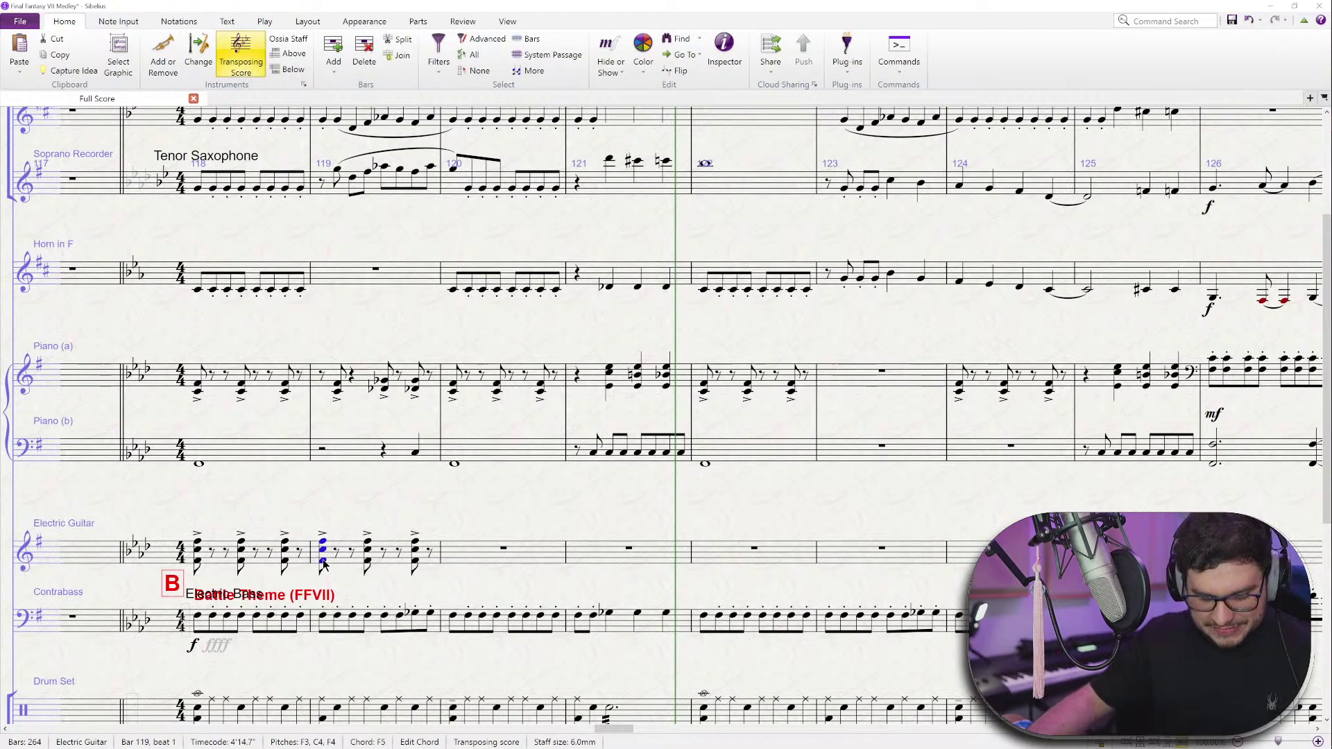
{"action": "key", "text": "Delete"}
{"action": "left_click", "coordinate": [332, 559]}
{"action": "left_click", "coordinate": [336, 551]}
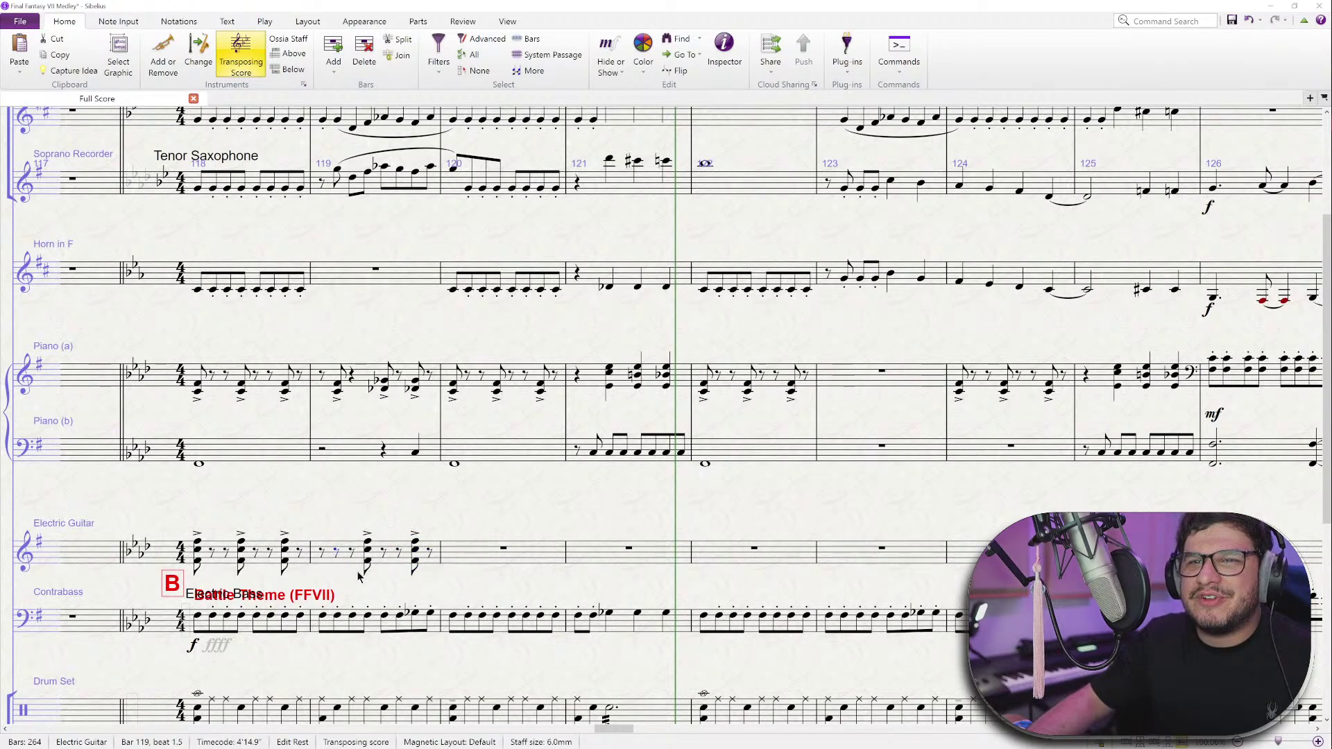
{"action": "key", "text": "ctrl+v"}
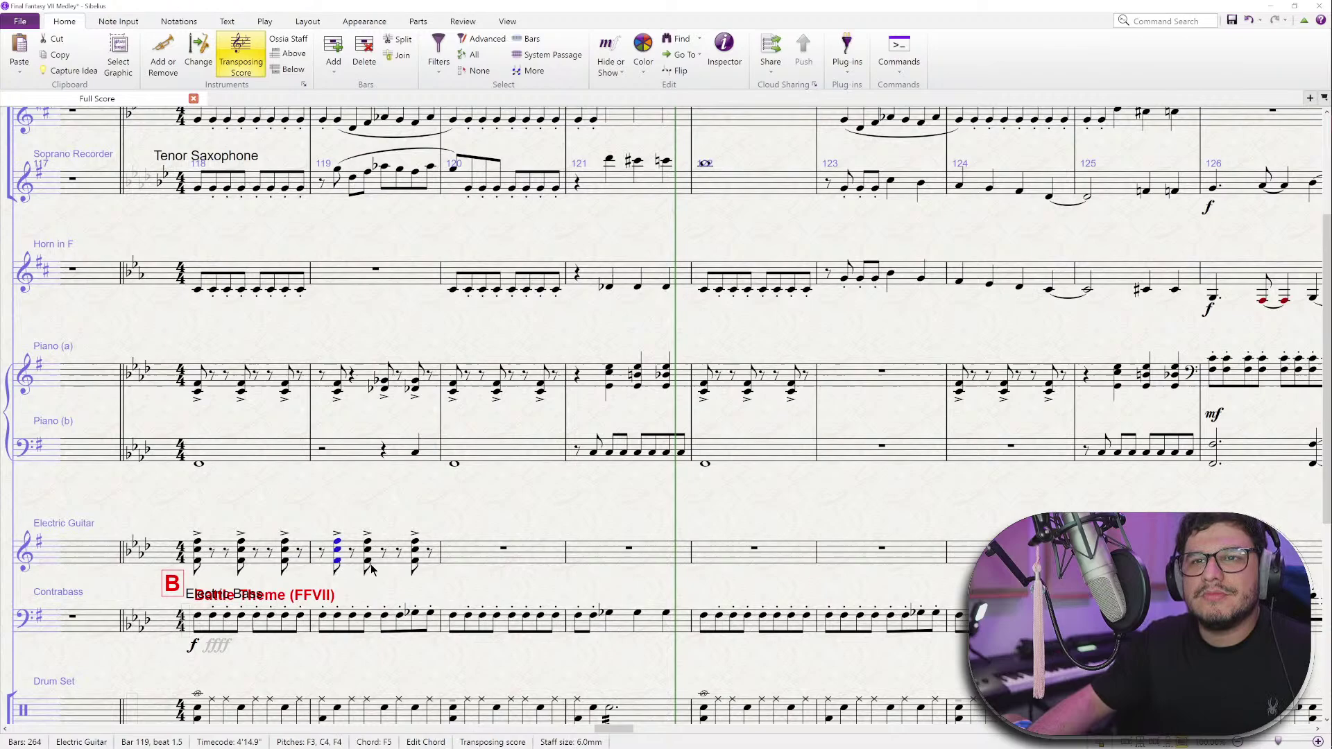
- Delete the beat 2.5 chord of Electric Guitar bar 119 and change its beat 4 chord to Gb3, Db4 and Gb4
{"action": "left_click", "coordinate": [376, 525]}
{"action": "left_click", "coordinate": [368, 553]}
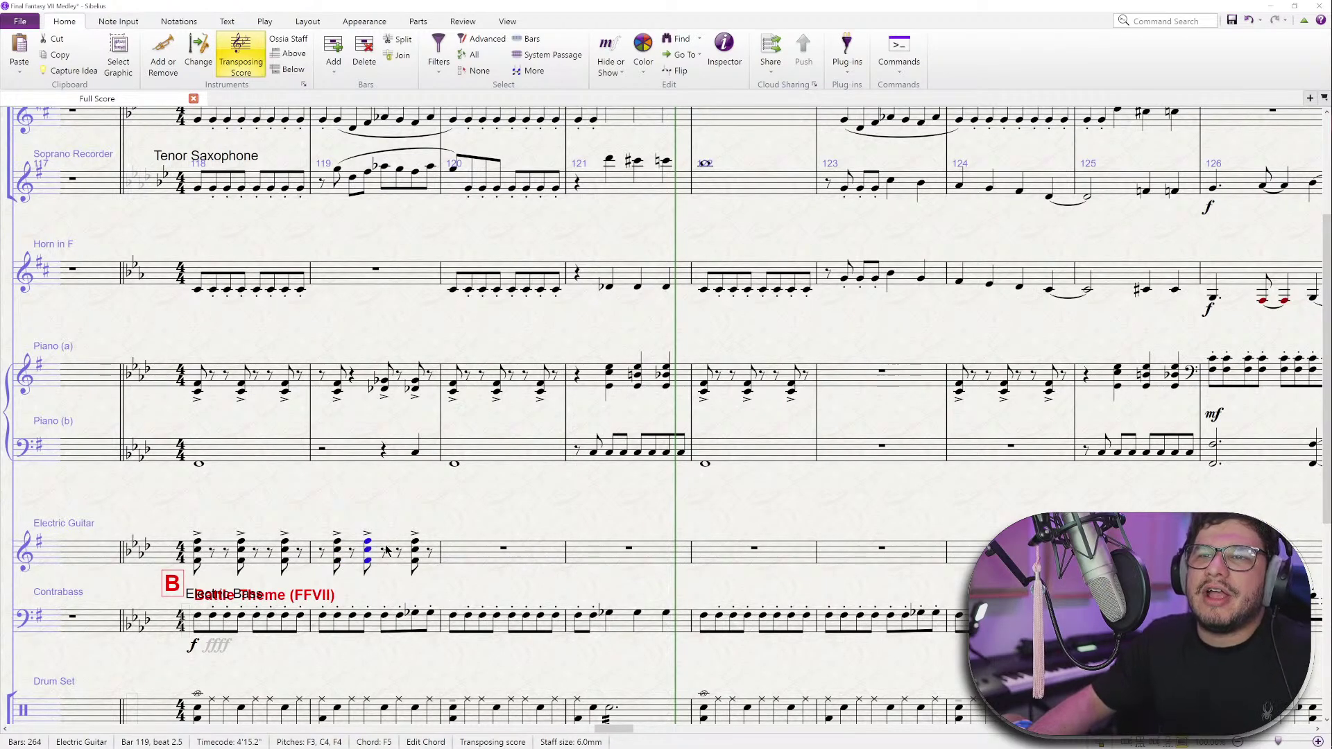
{"action": "key", "text": "Delete"}
{"action": "left_click", "coordinate": [416, 555]}
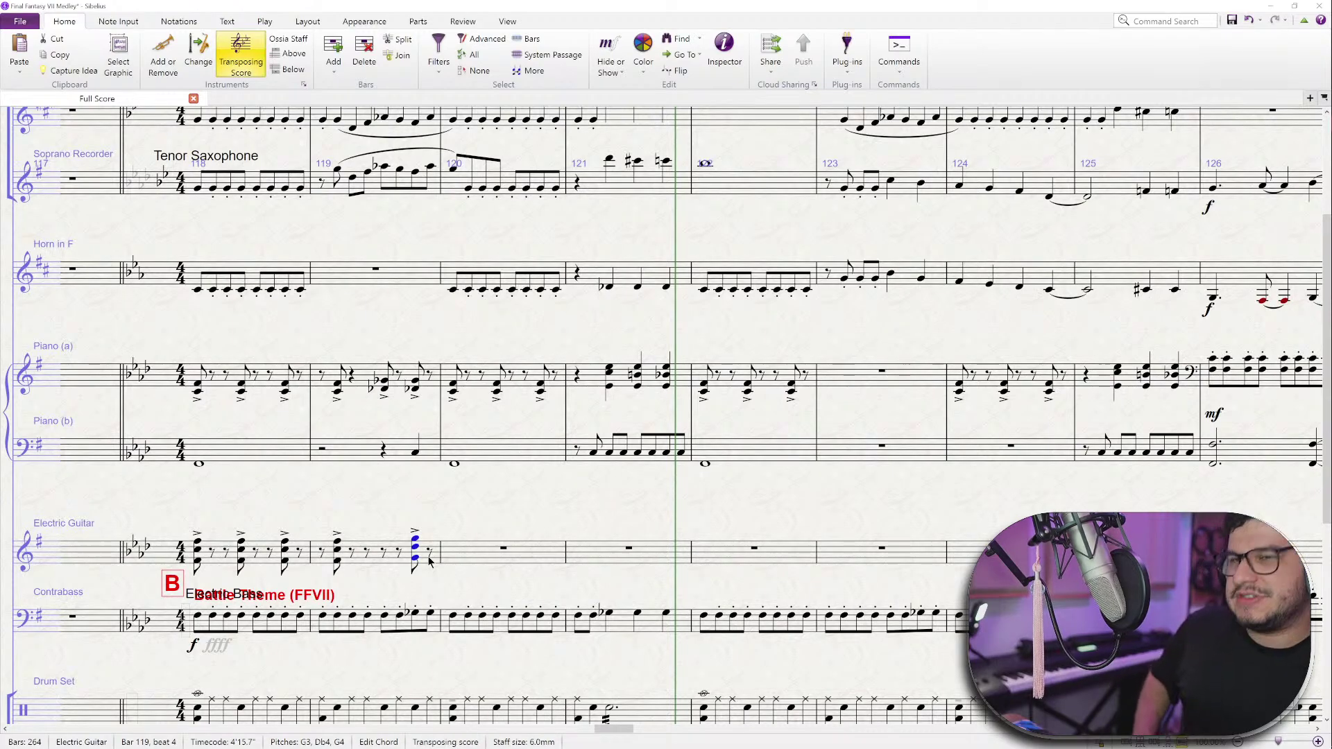
{"action": "key", "text": "Down"}
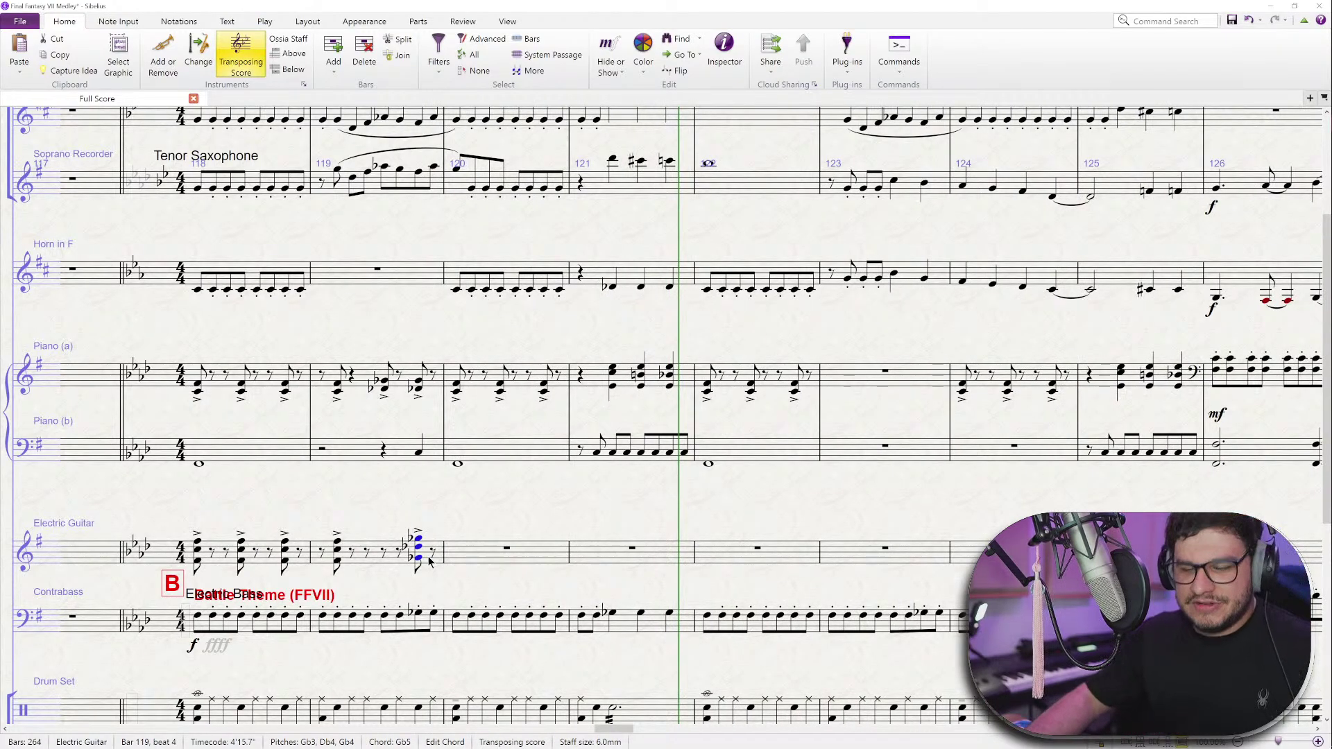
- Copy the Gb chord to beat 3 of Electric Guitar bar 119 and combine the rests on beat 2 into a quarter rest
{"action": "left_click", "coordinate": [384, 554]}
{"action": "key", "text": "ctrl+v"}
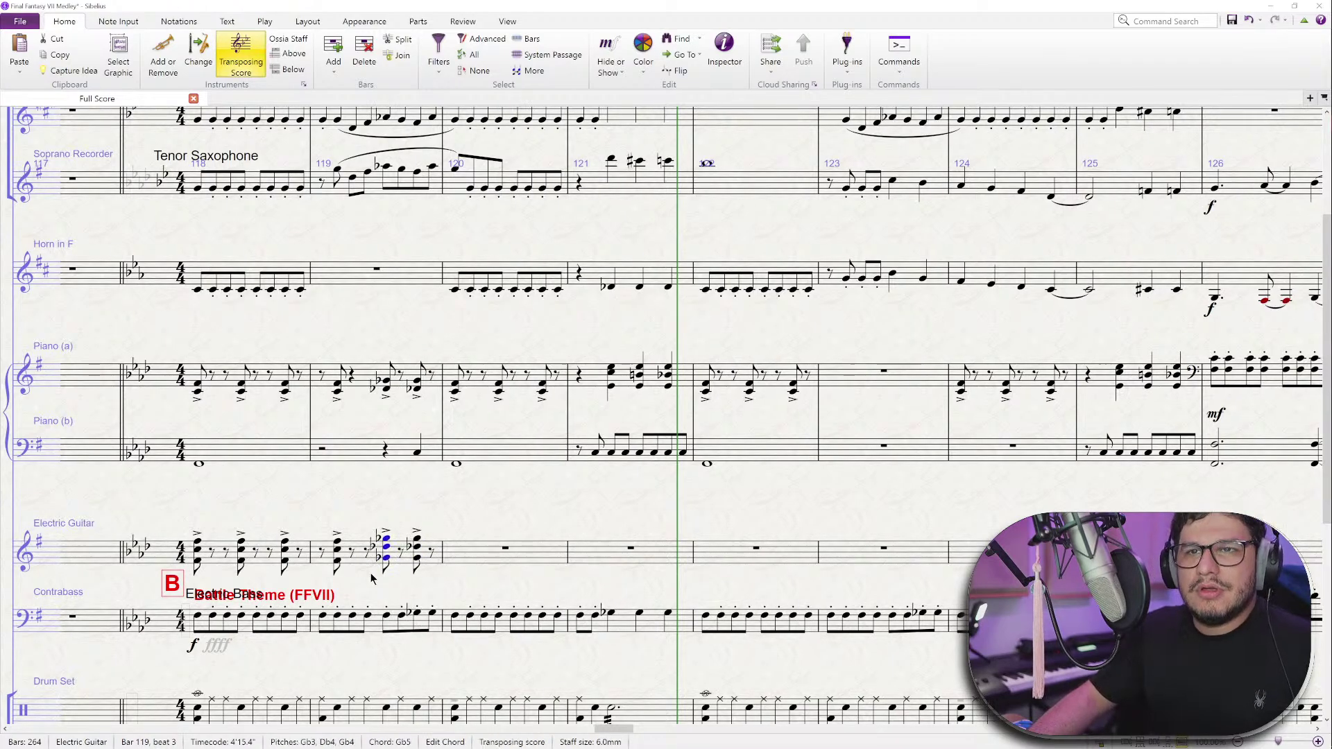
{"action": "left_click", "coordinate": [351, 554]}
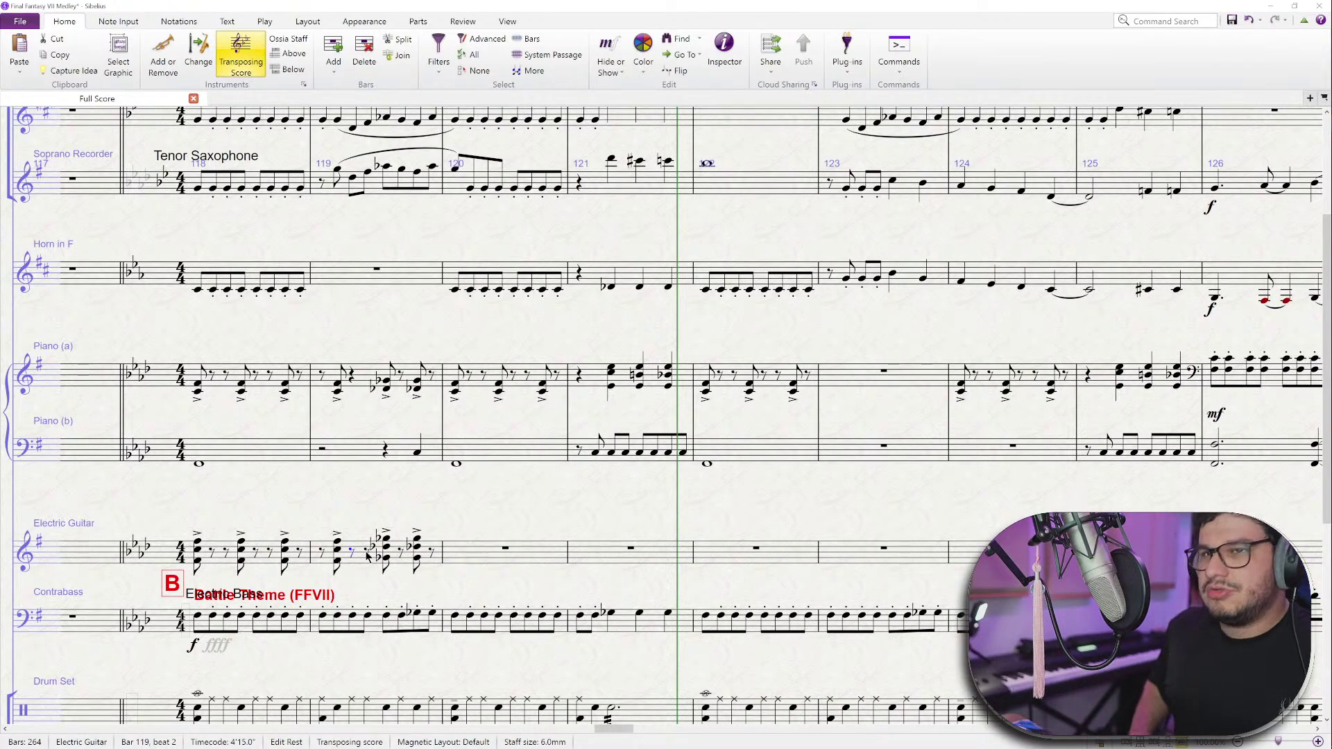
{"action": "left_click", "coordinate": [484, 486]}
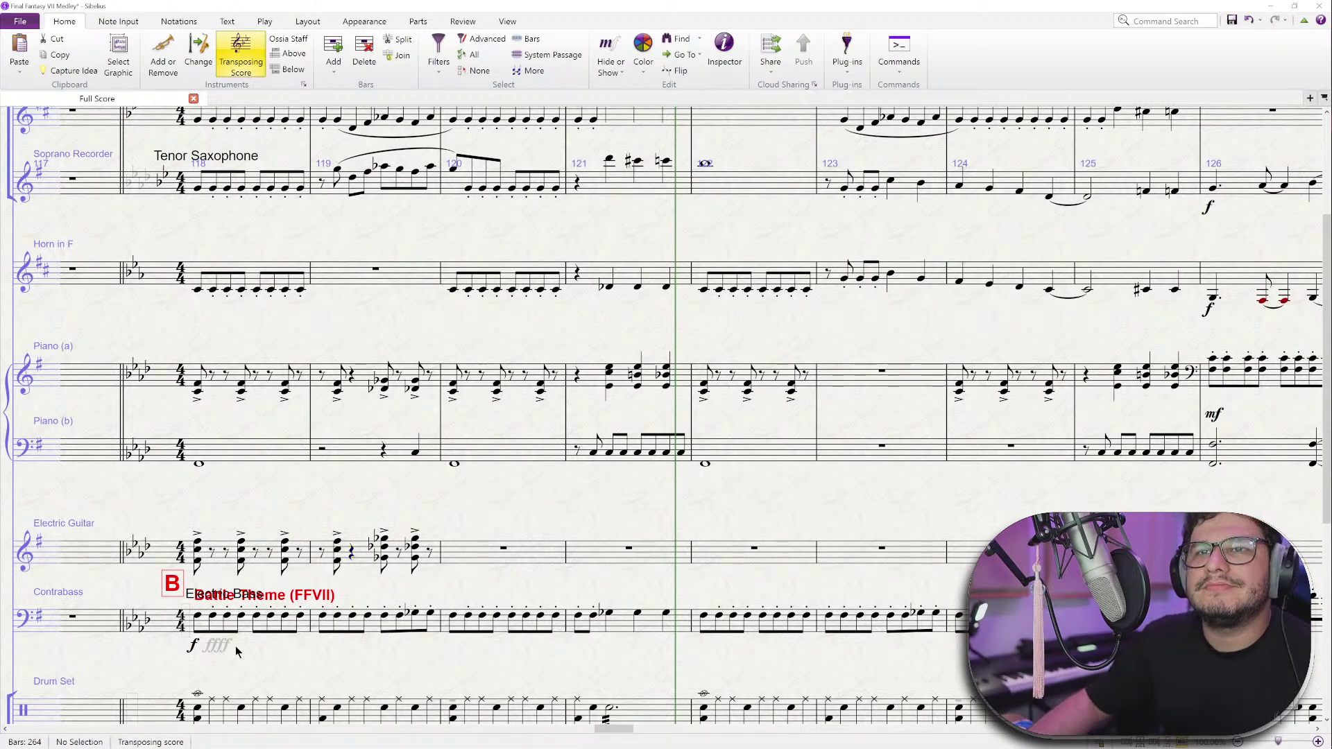
- Play the score back from the start of bar 118 to check the piano and guitar rhythm
{"action": "left_click", "coordinate": [199, 556]}
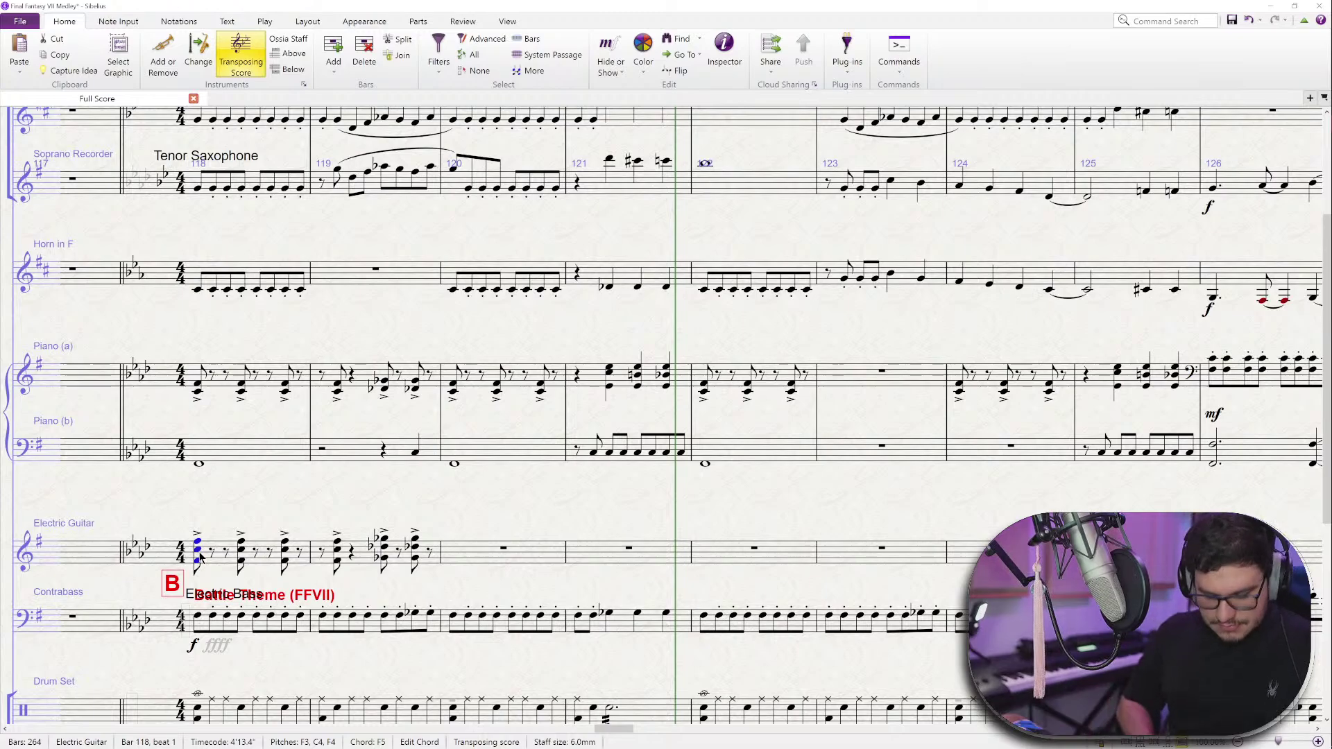
{"action": "key", "text": "p"}
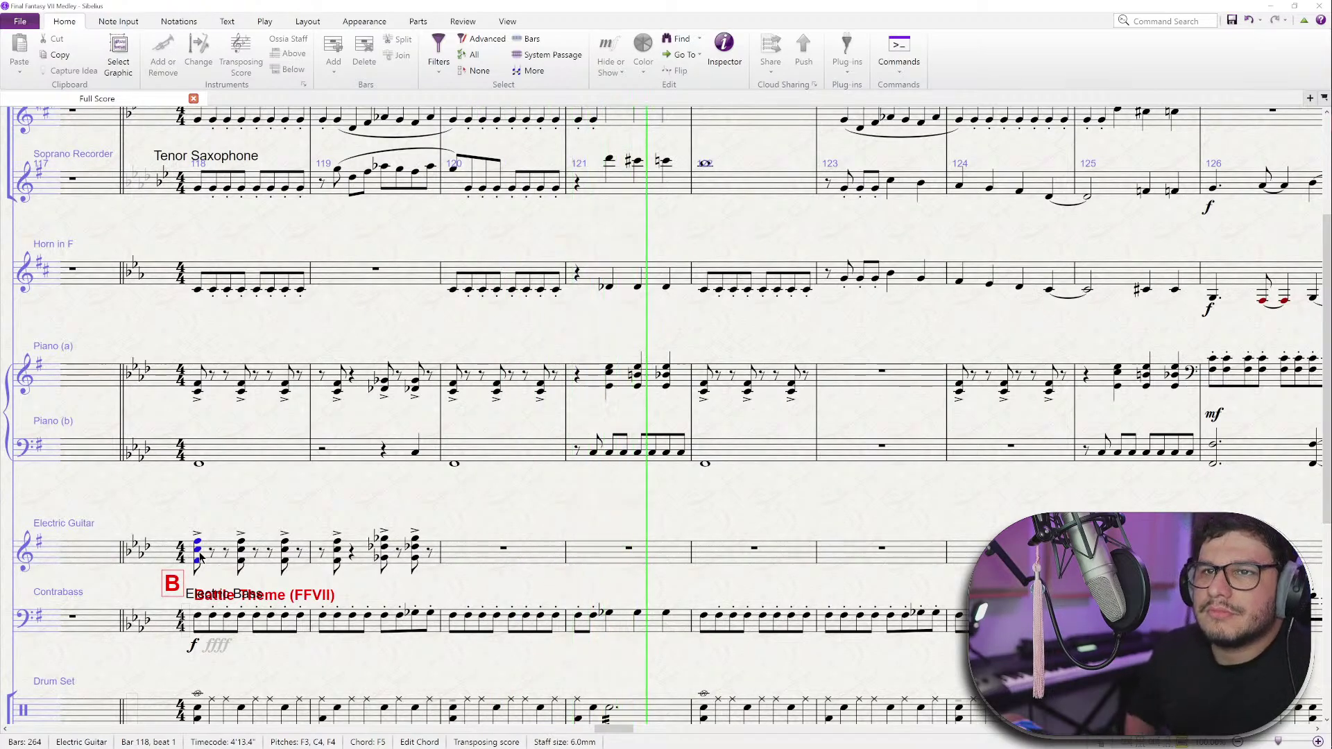
{"action": "key", "text": "Escape"}
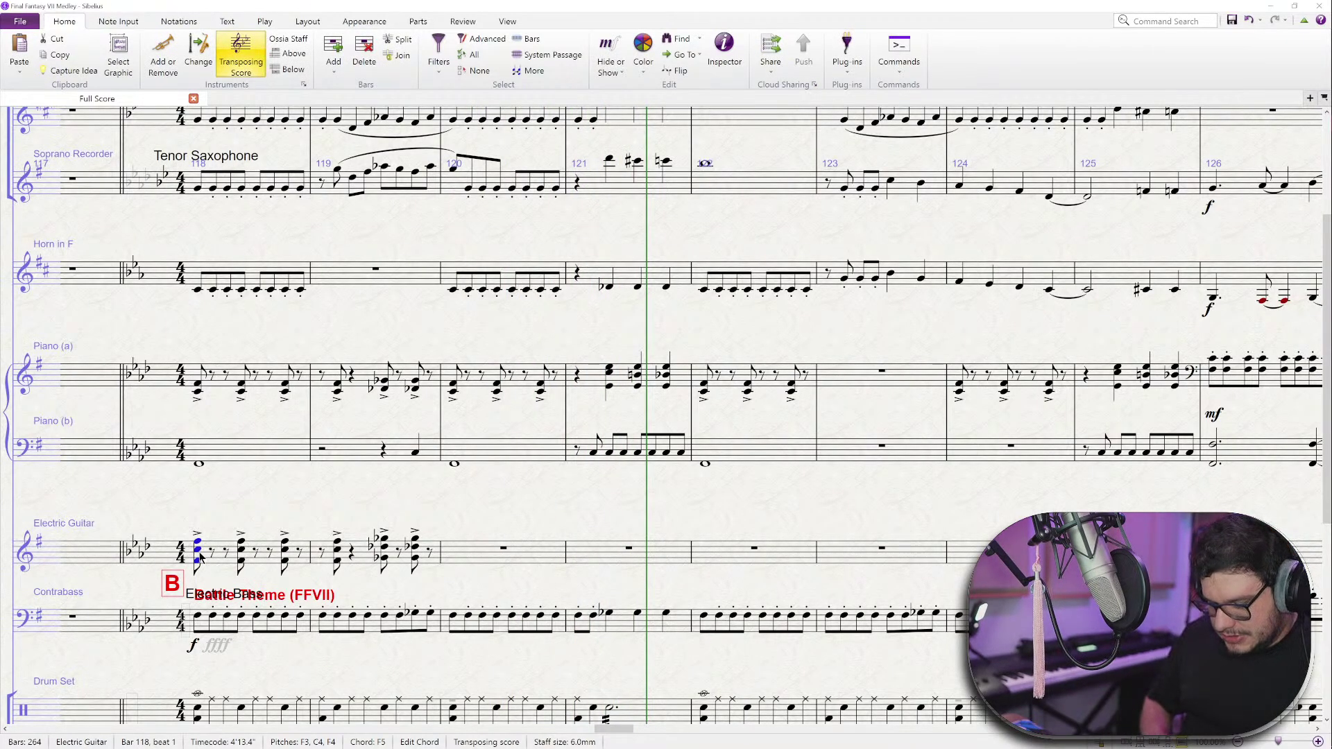
{"action": "key", "text": "space"}
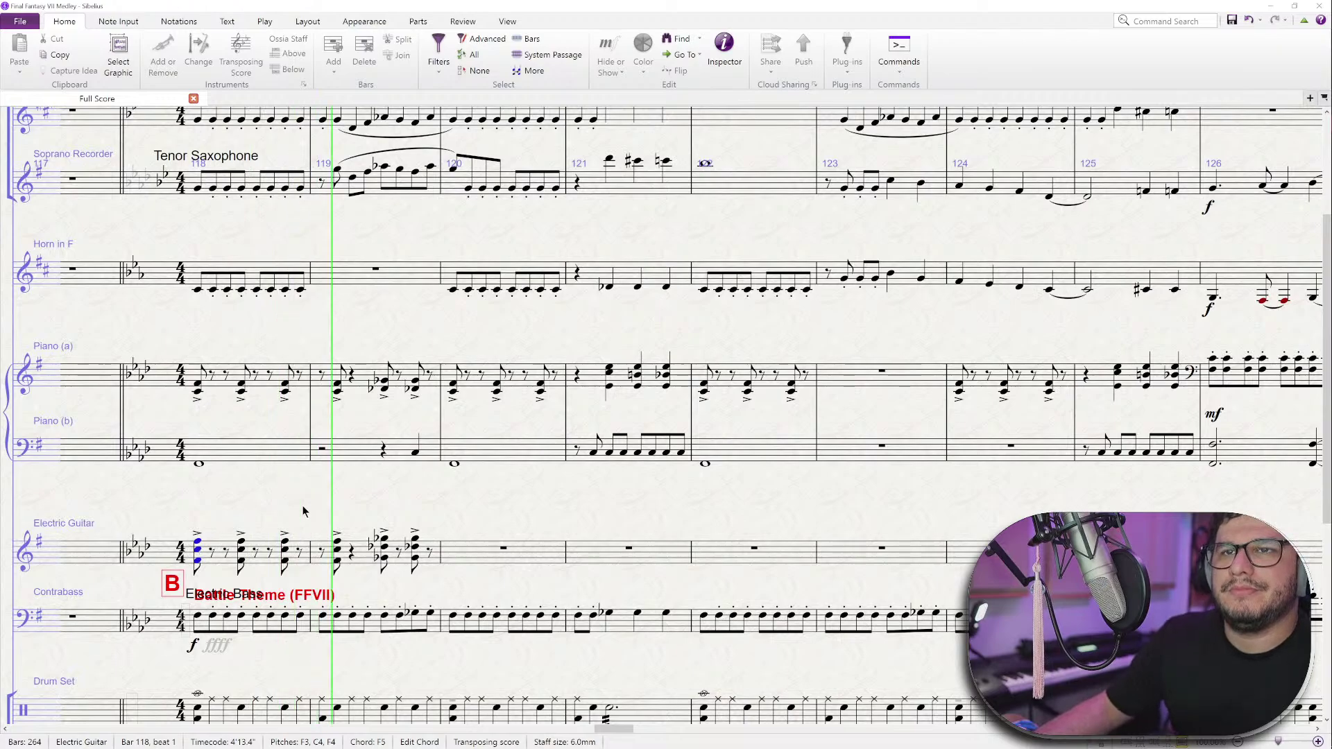
{"action": "key", "text": "Escape"}
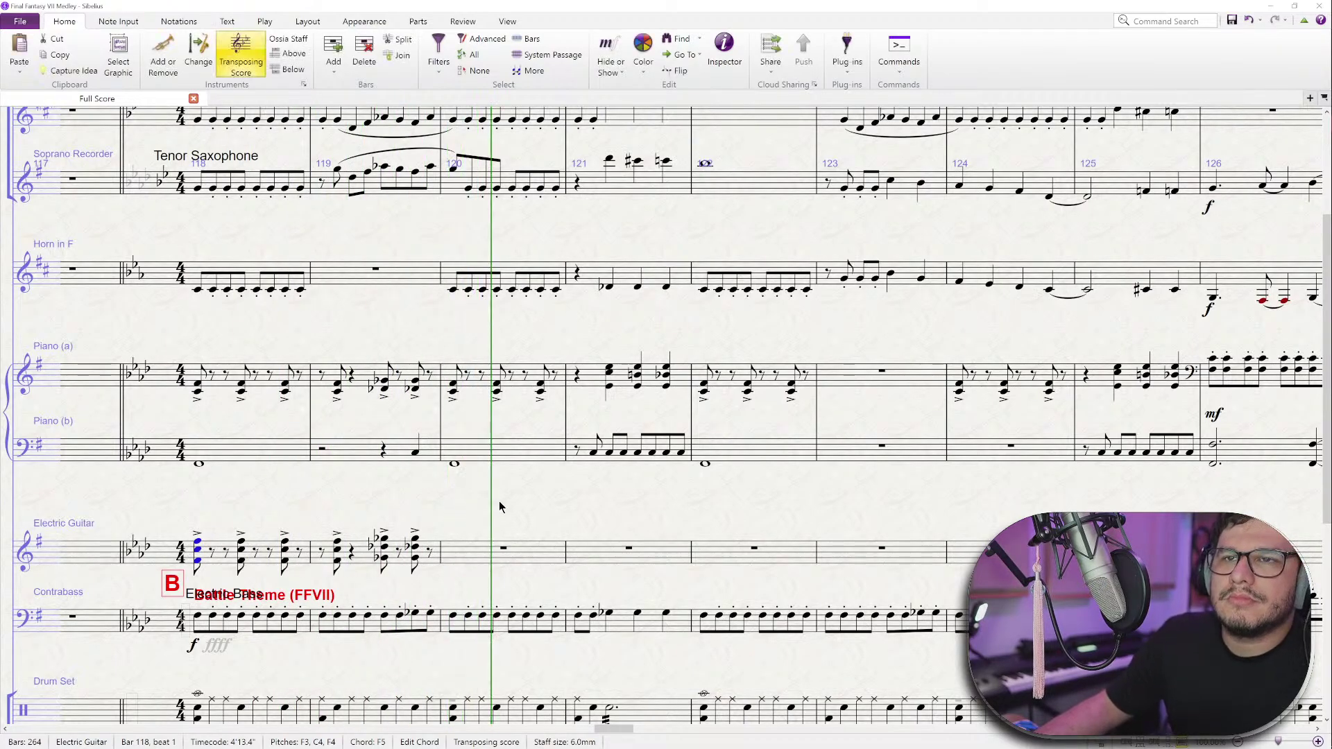
{"action": "key", "text": "Escape"}
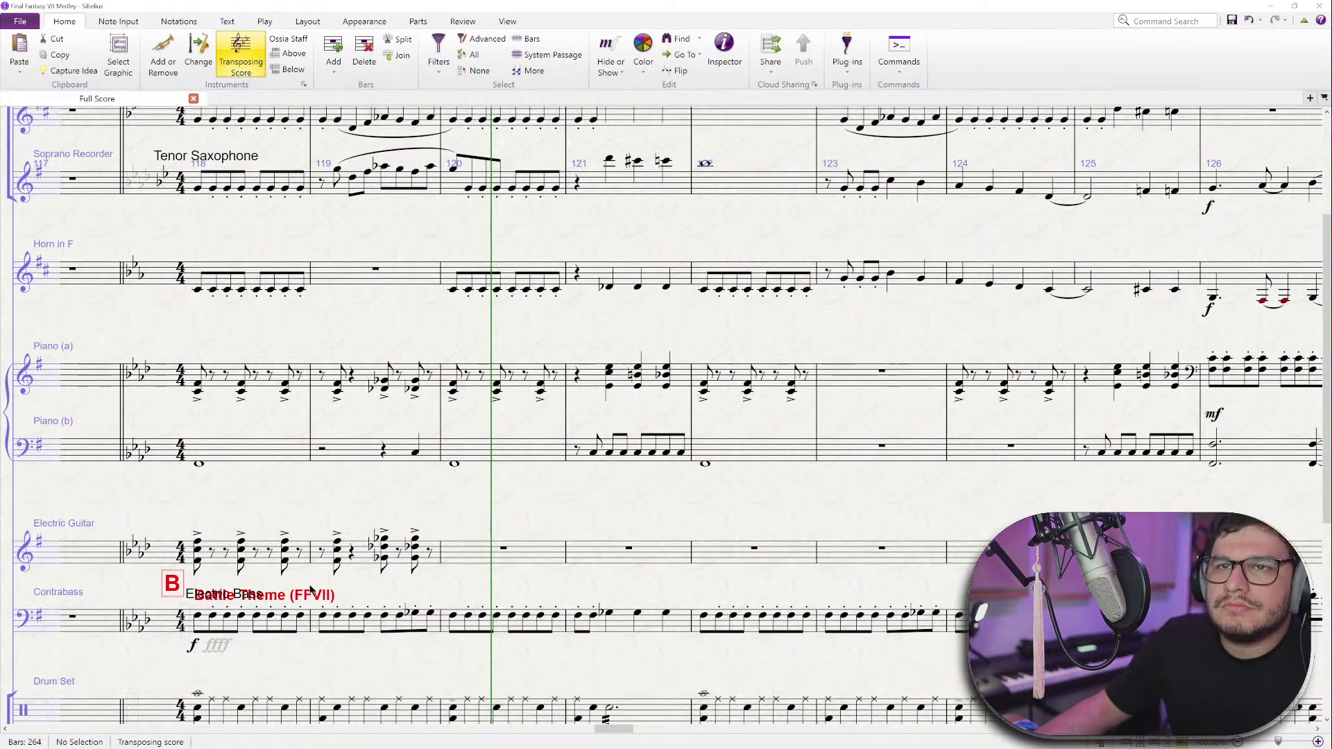
- Repeat the Electric Guitar passage of bars 118 and 119 into bars 120 and 121
{"action": "left_click", "coordinate": [351, 553]}
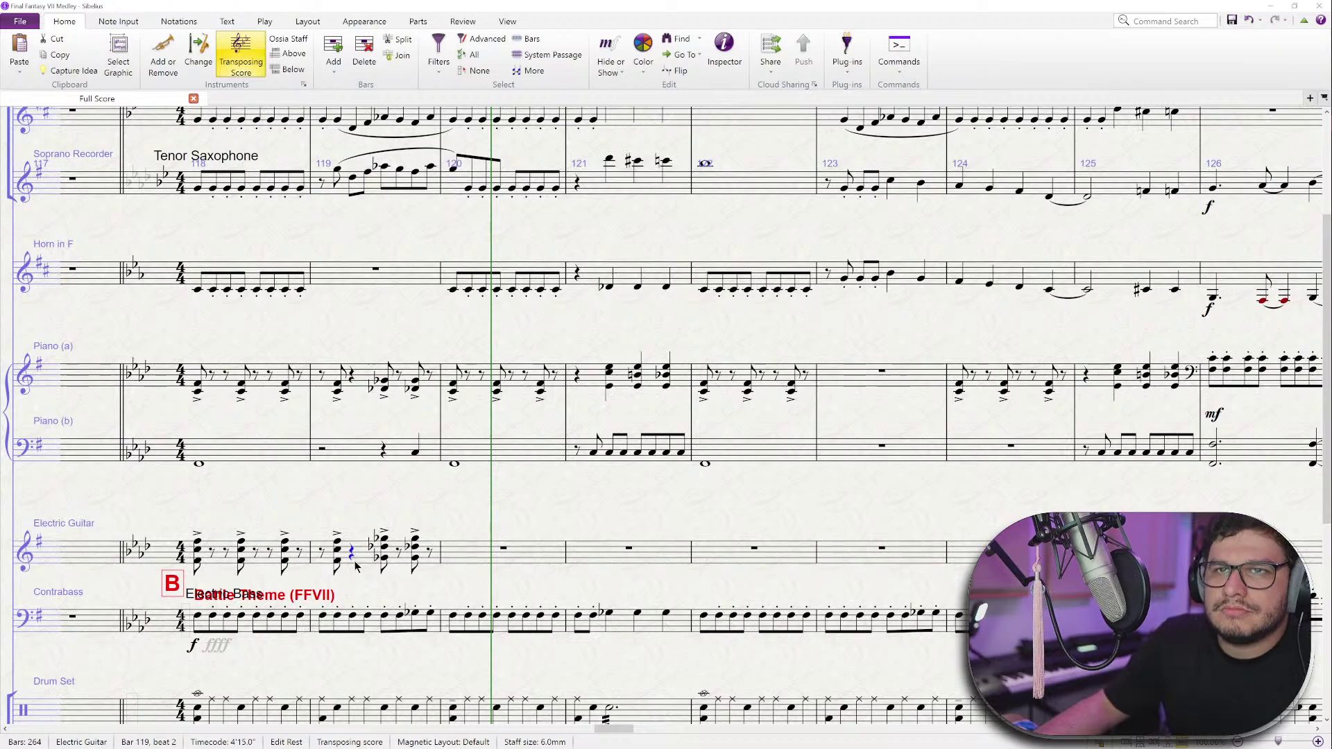
{"action": "left_click", "coordinate": [359, 565]}
{"action": "left_click", "coordinate": [264, 560], "text": "shift"}
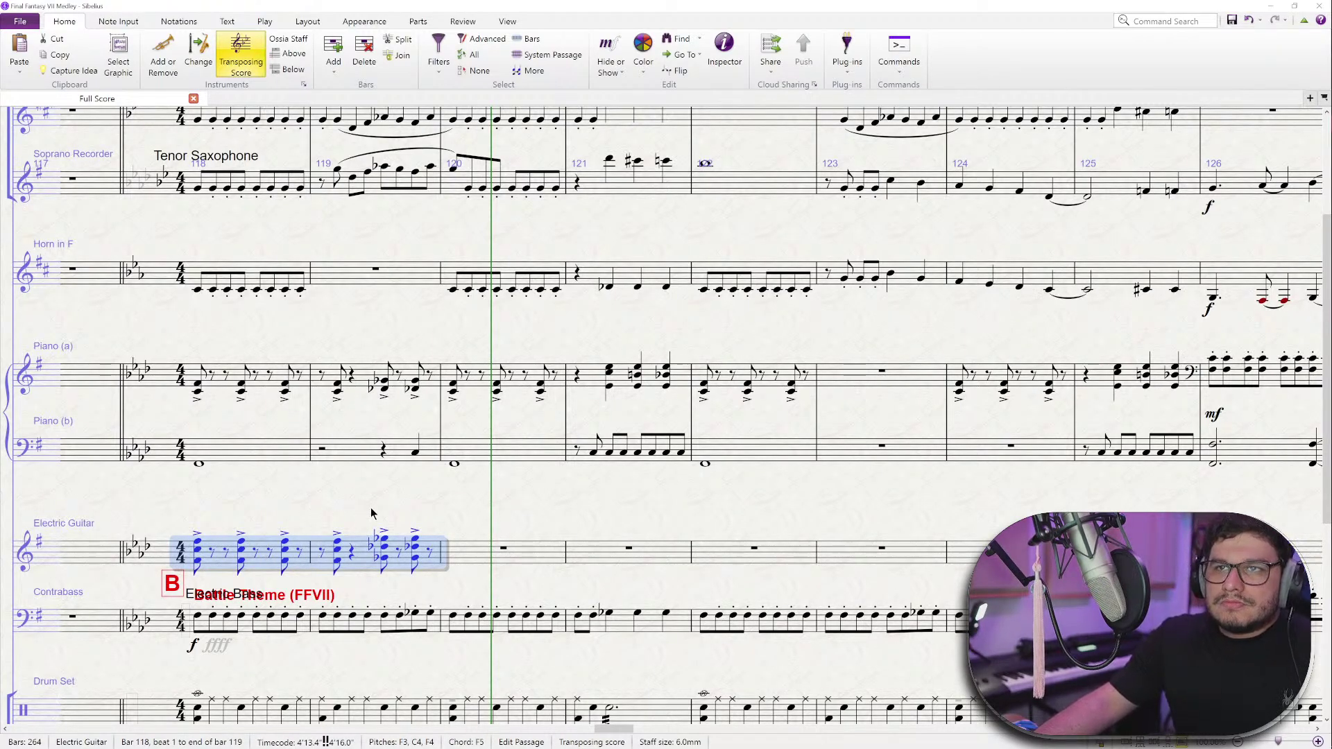
{"action": "scroll", "coordinate": [360, 506], "scroll_direction": "right", "scroll_amount": 2}
{"action": "key", "text": "r"}
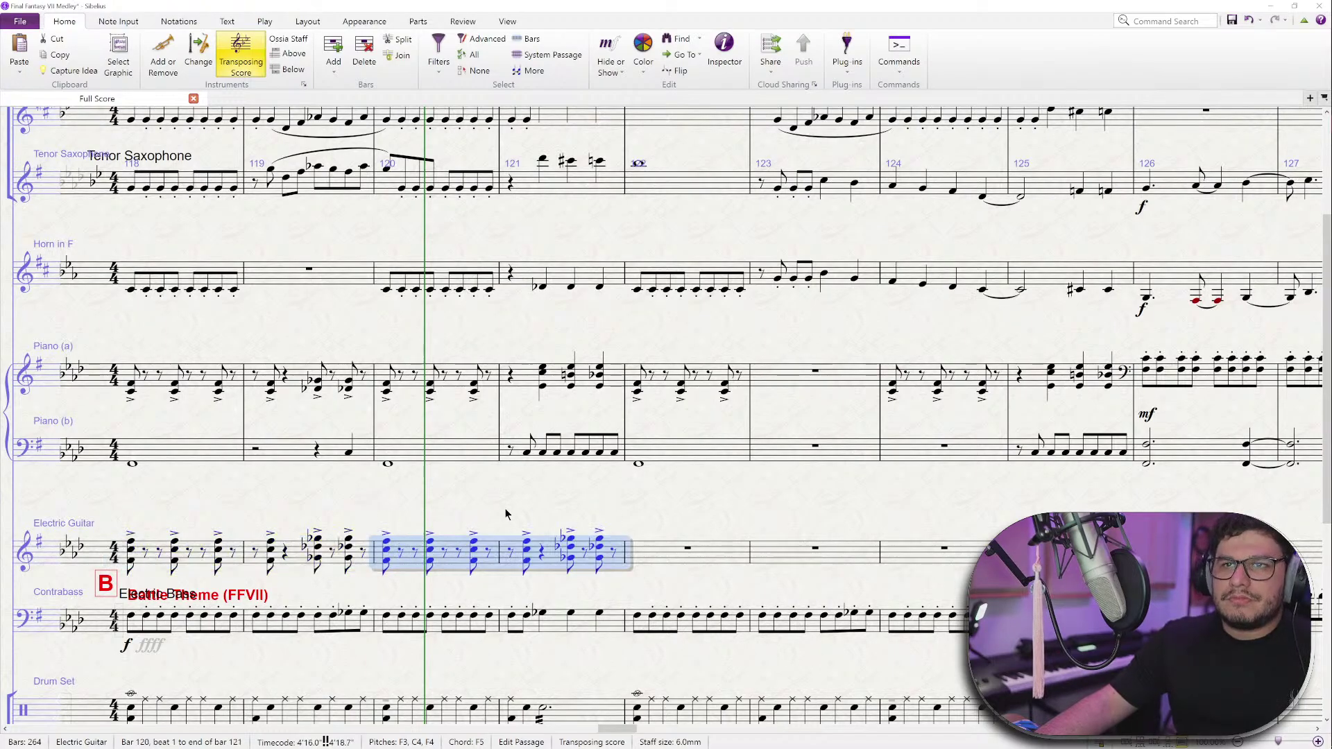
{"action": "key", "text": "Escape"}
- Delete the Gb chords on beats 3 and 4 of Electric Guitar bar 121
{"action": "scroll", "coordinate": [685, 554], "scroll_direction": "up", "scroll_amount": 2}
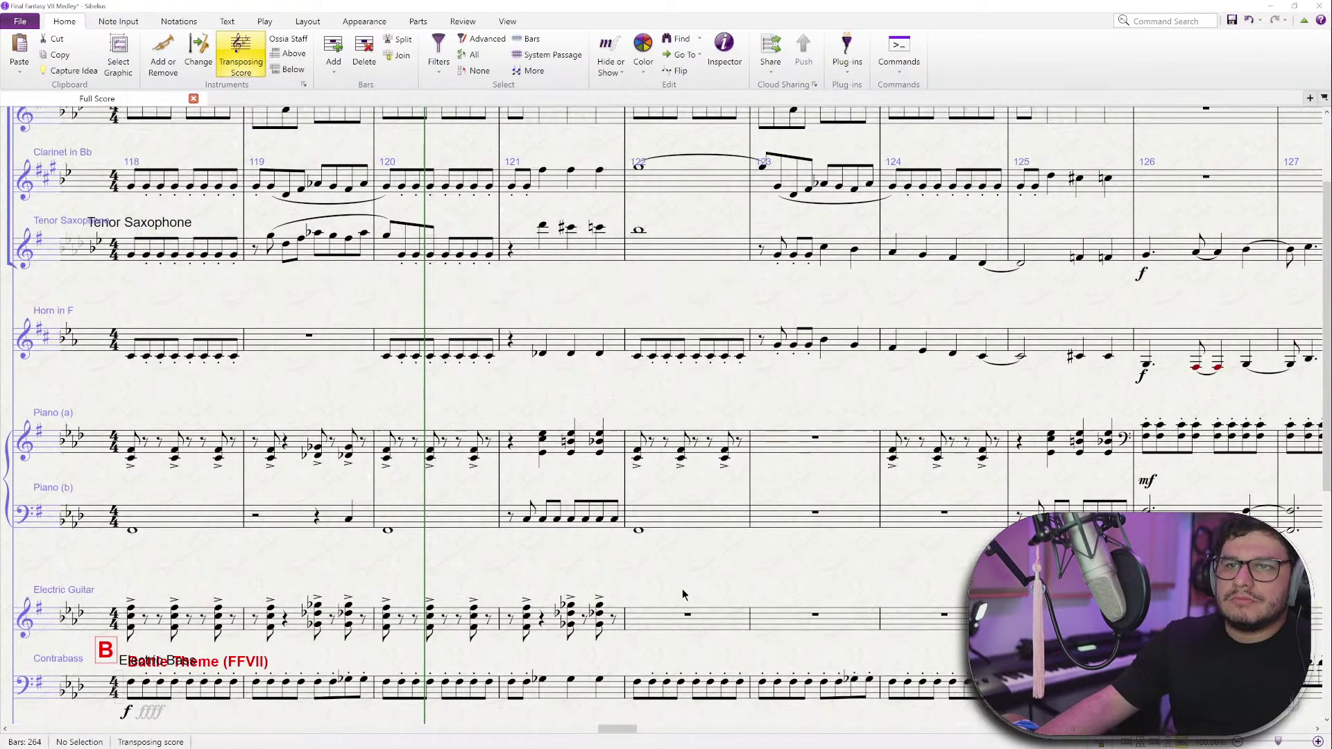
{"action": "left_click", "coordinate": [569, 616]}
{"action": "left_click", "coordinate": [607, 628], "text": "shift"}
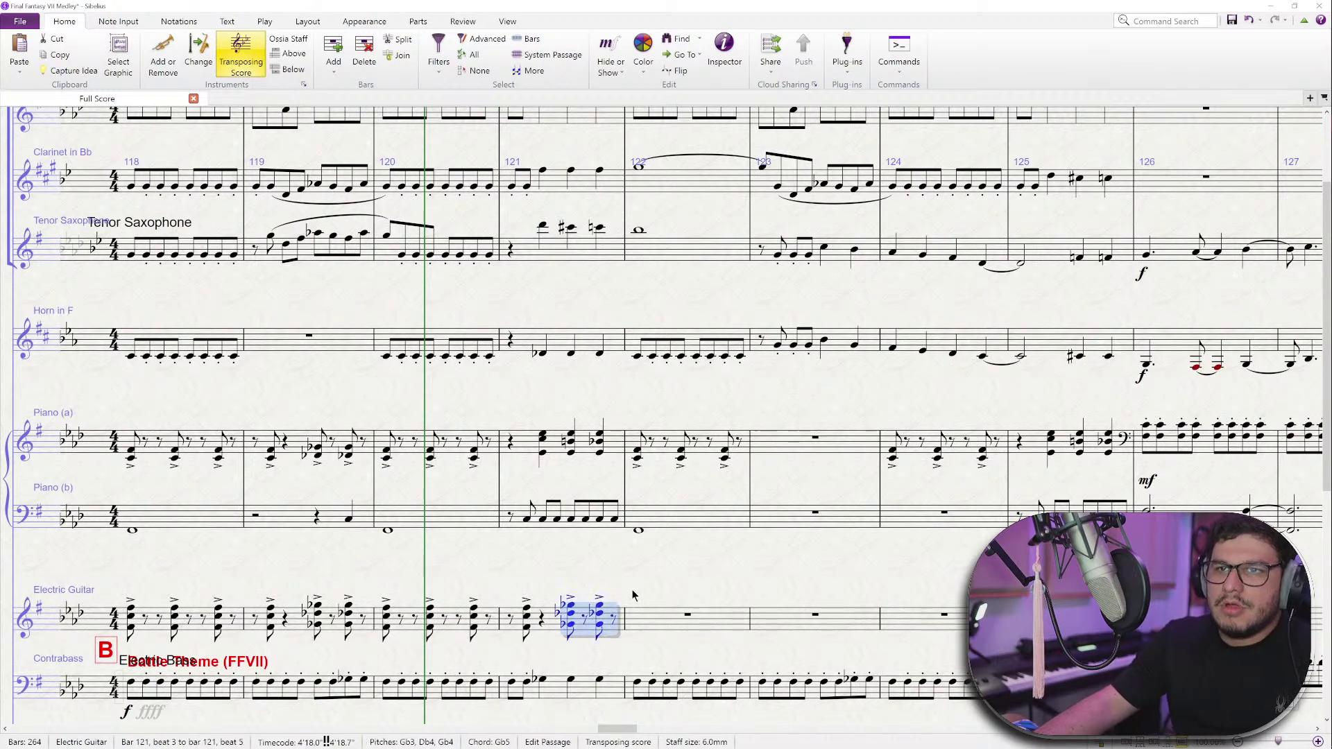
{"action": "key", "text": "Delete"}
{"action": "key", "text": "Escape"}
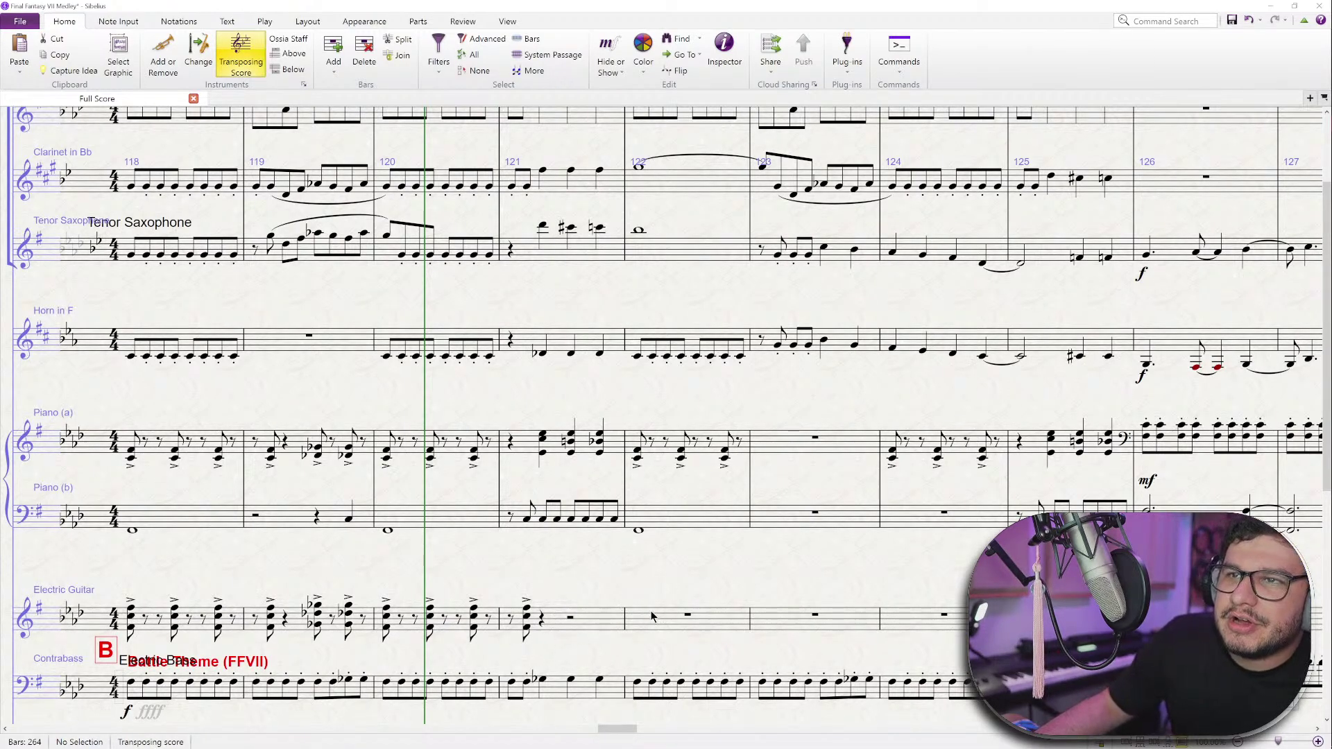
- Enter a whole-note power chord of F2, C3 and F3 in Electric Guitar bar 122
{"action": "left_click", "coordinate": [687, 624]}
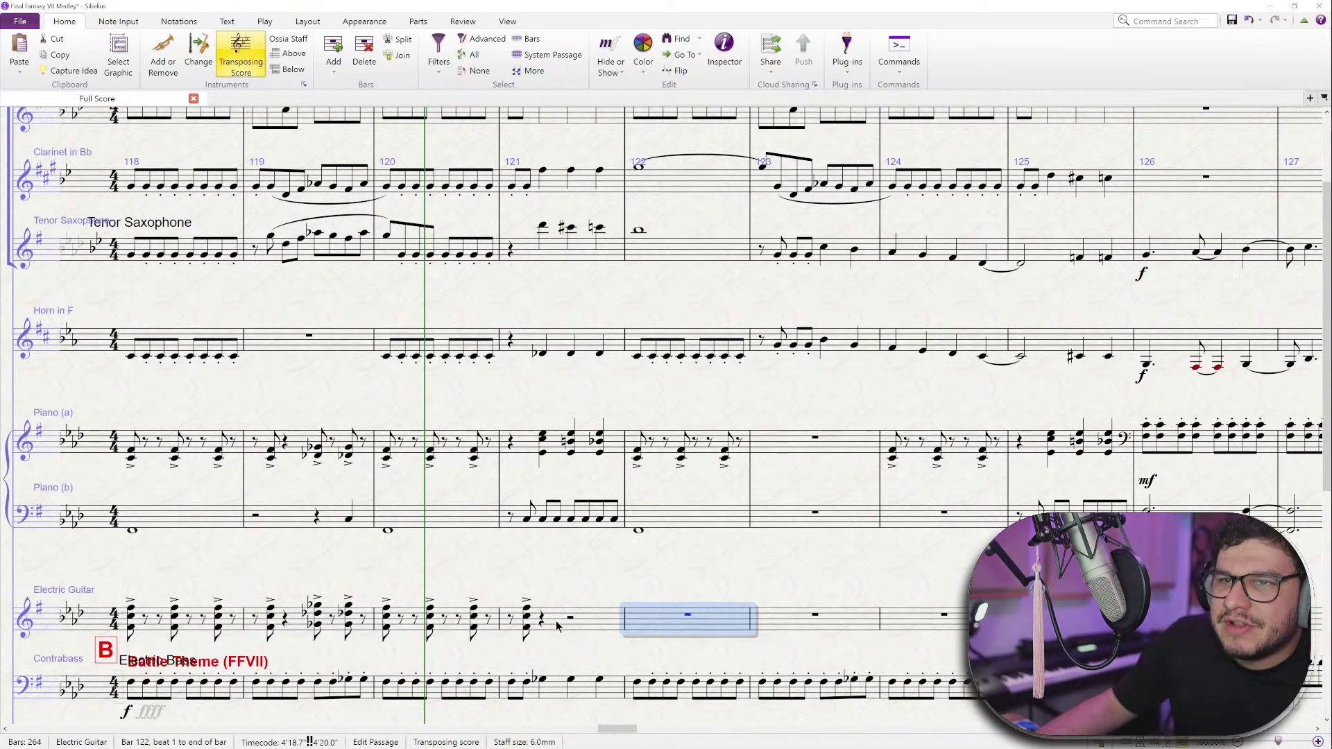
{"action": "left_click", "coordinate": [688, 616]}
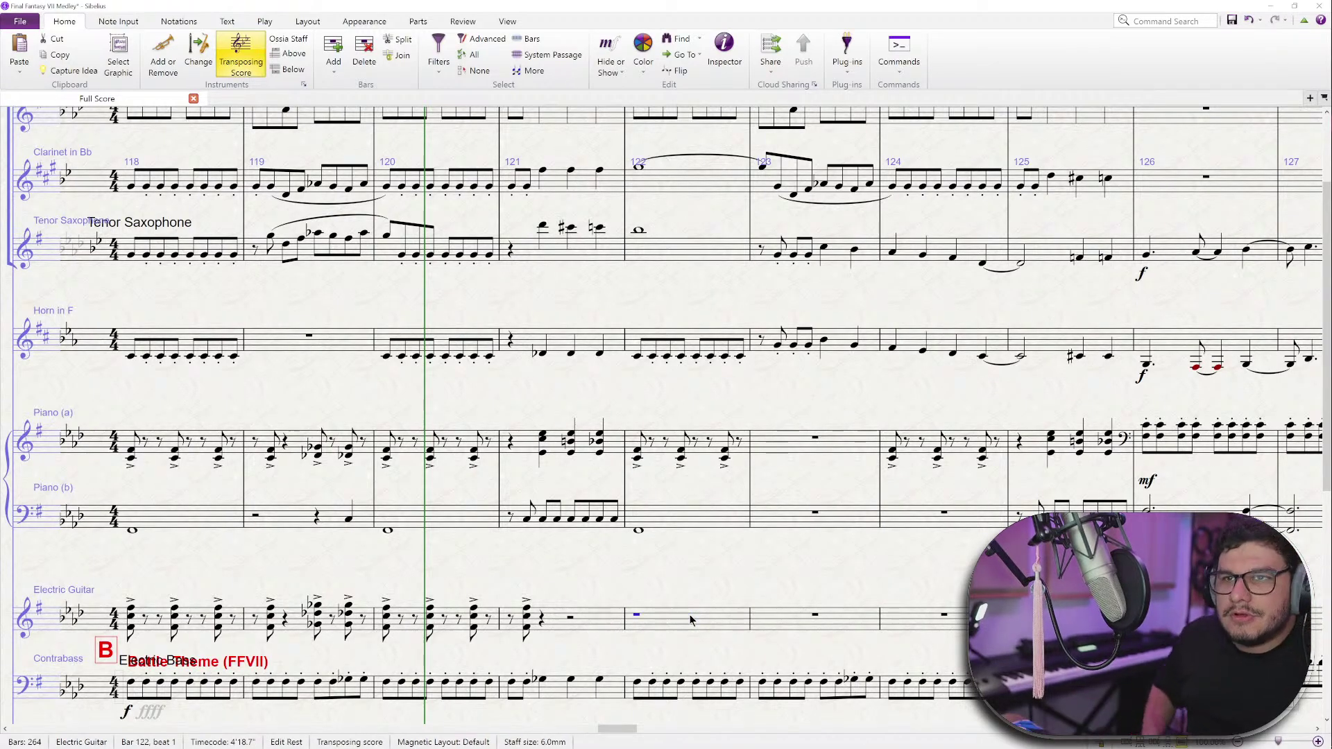
{"action": "key", "text": "f"}
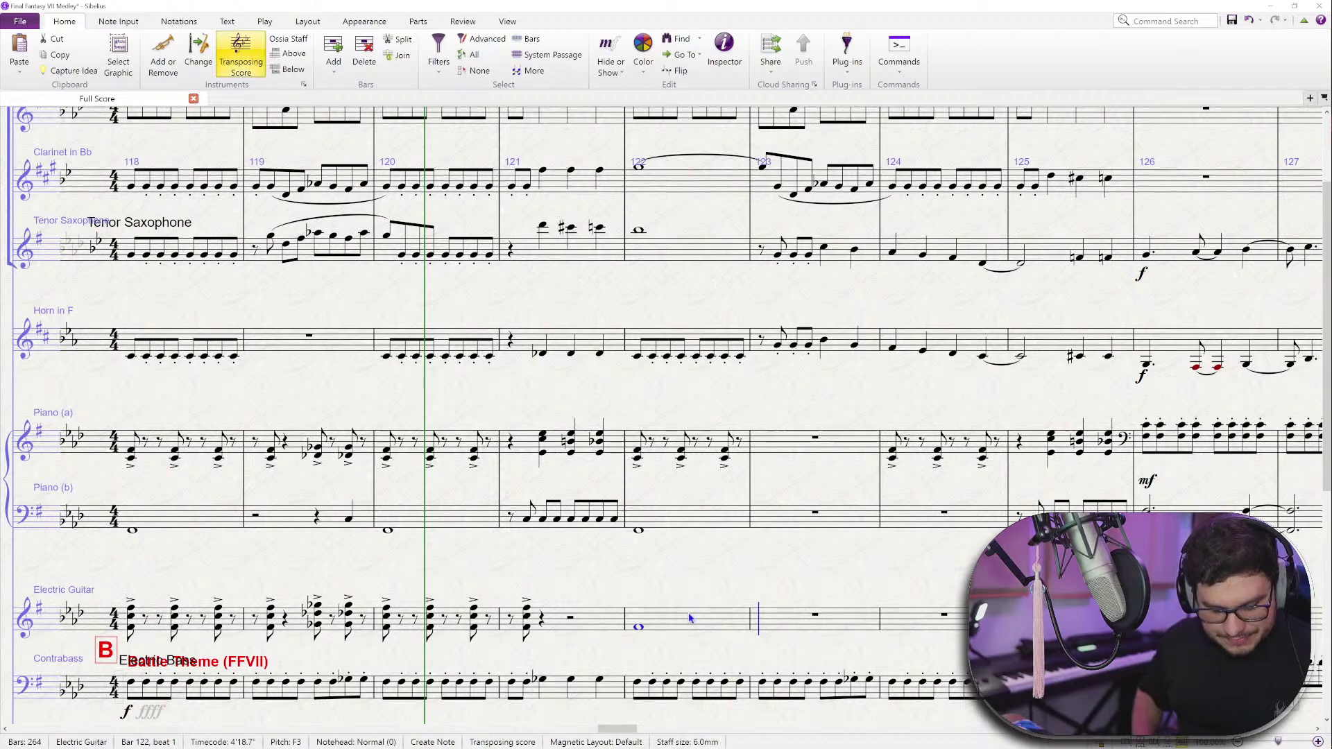
{"action": "key", "text": "ctrl+Down"}
{"action": "key", "text": "5"}
{"action": "key", "text": "8"}
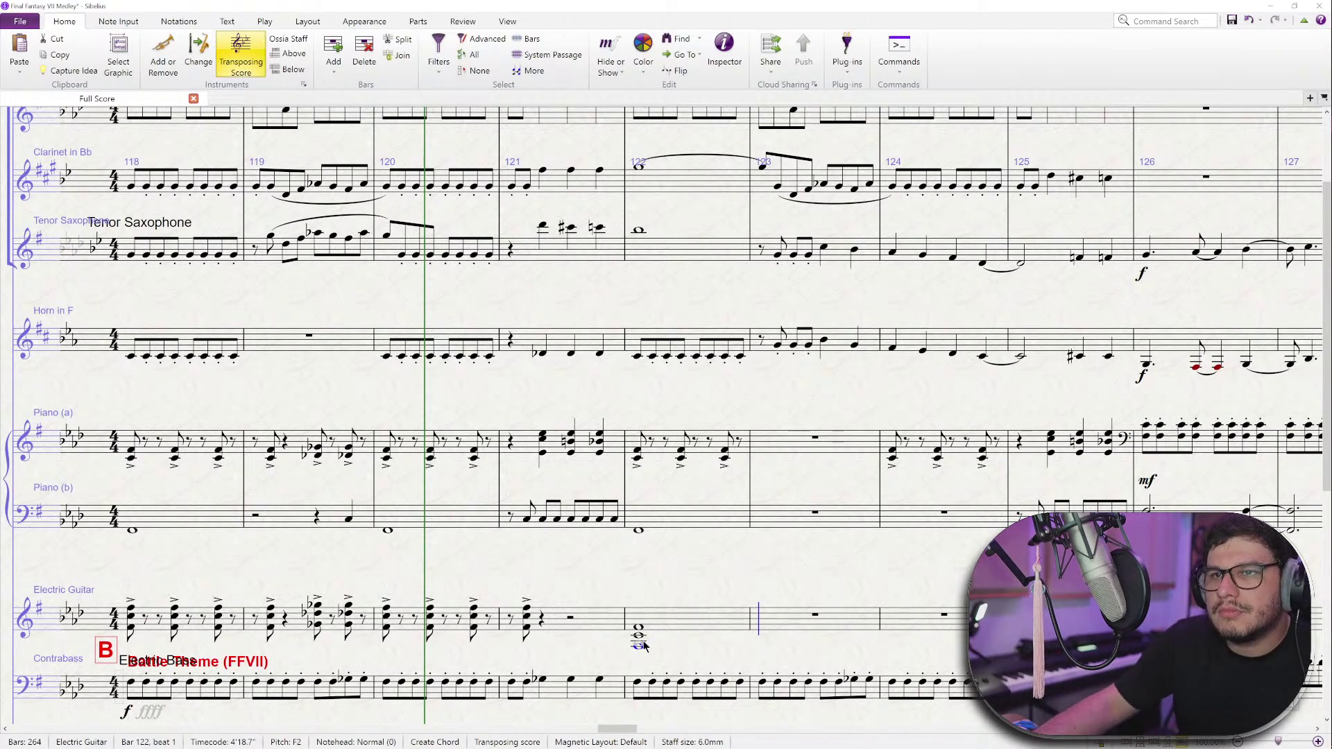
{"action": "key", "text": "Escape"}
{"action": "key", "text": "Escape"}
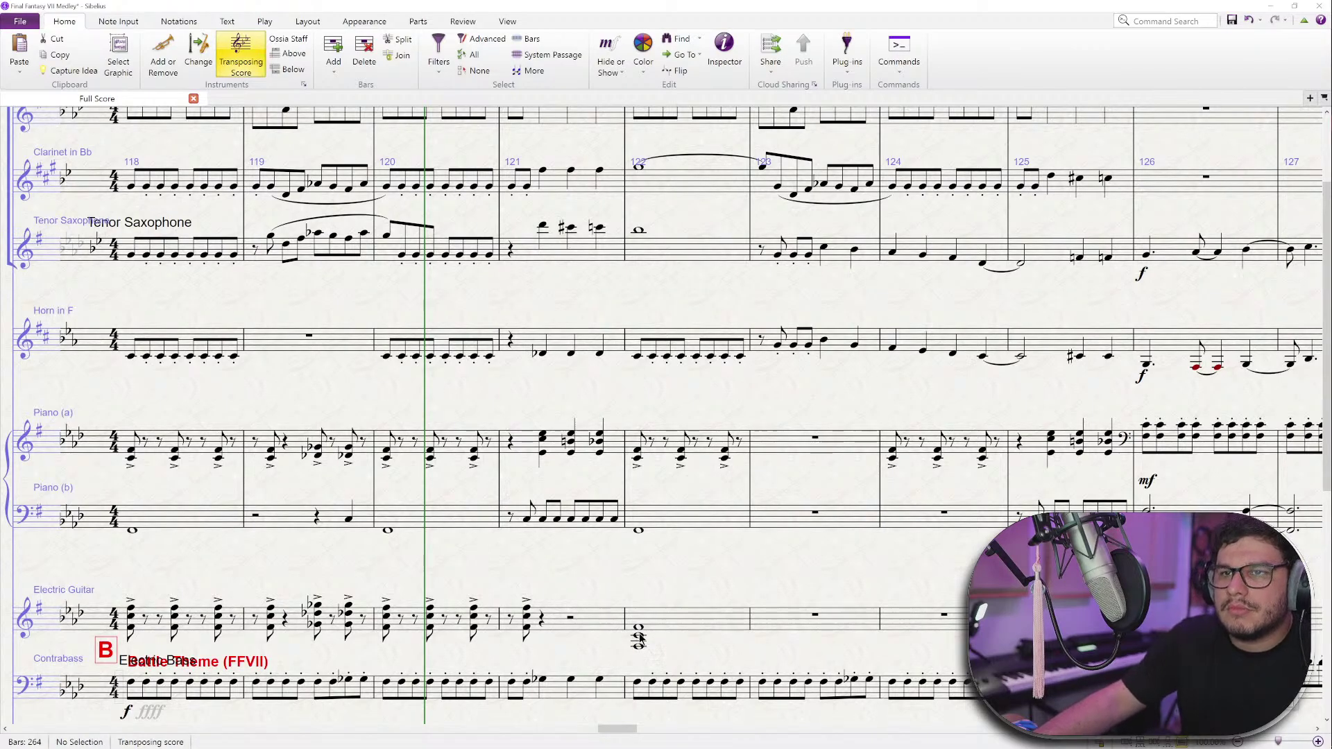
- Tie the bar 122 guitar chord into a repeated chord in bar 123 and shorten the repeat to a half note
{"action": "left_click", "coordinate": [648, 638]}
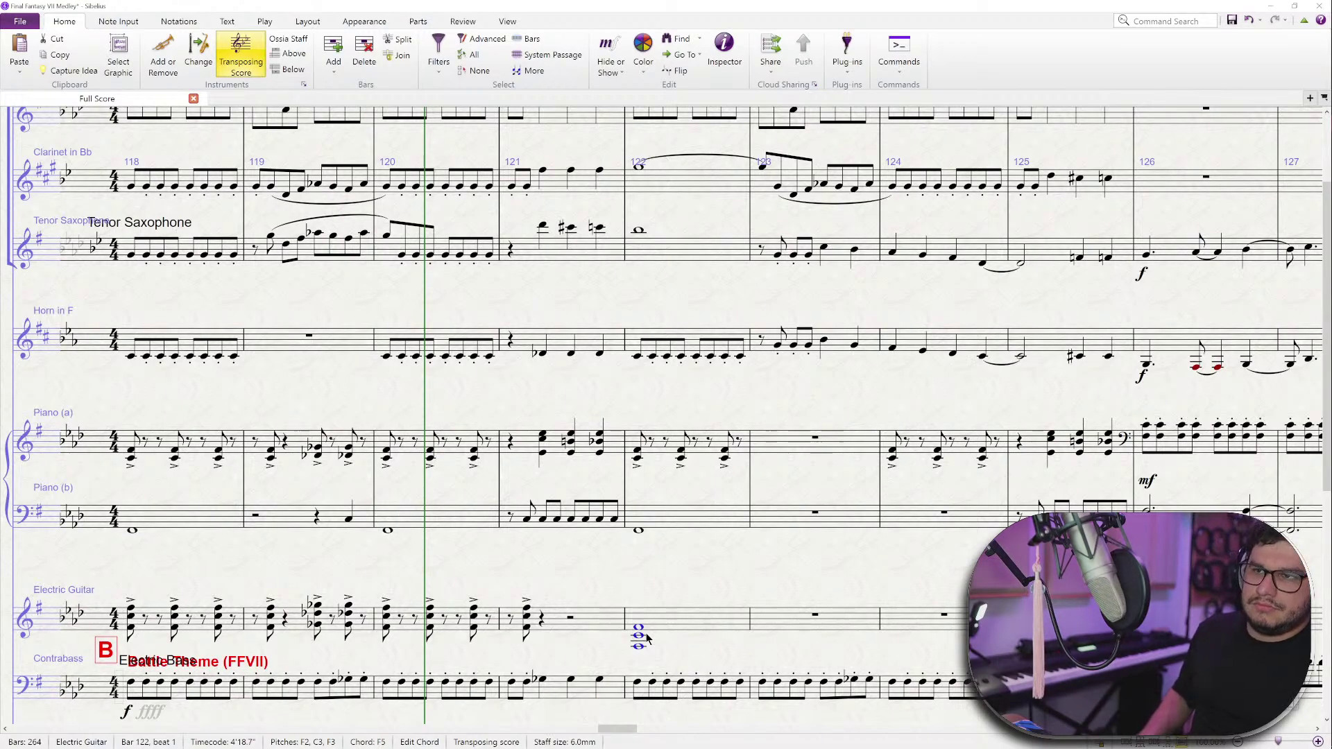
{"action": "key", "text": "Return"}
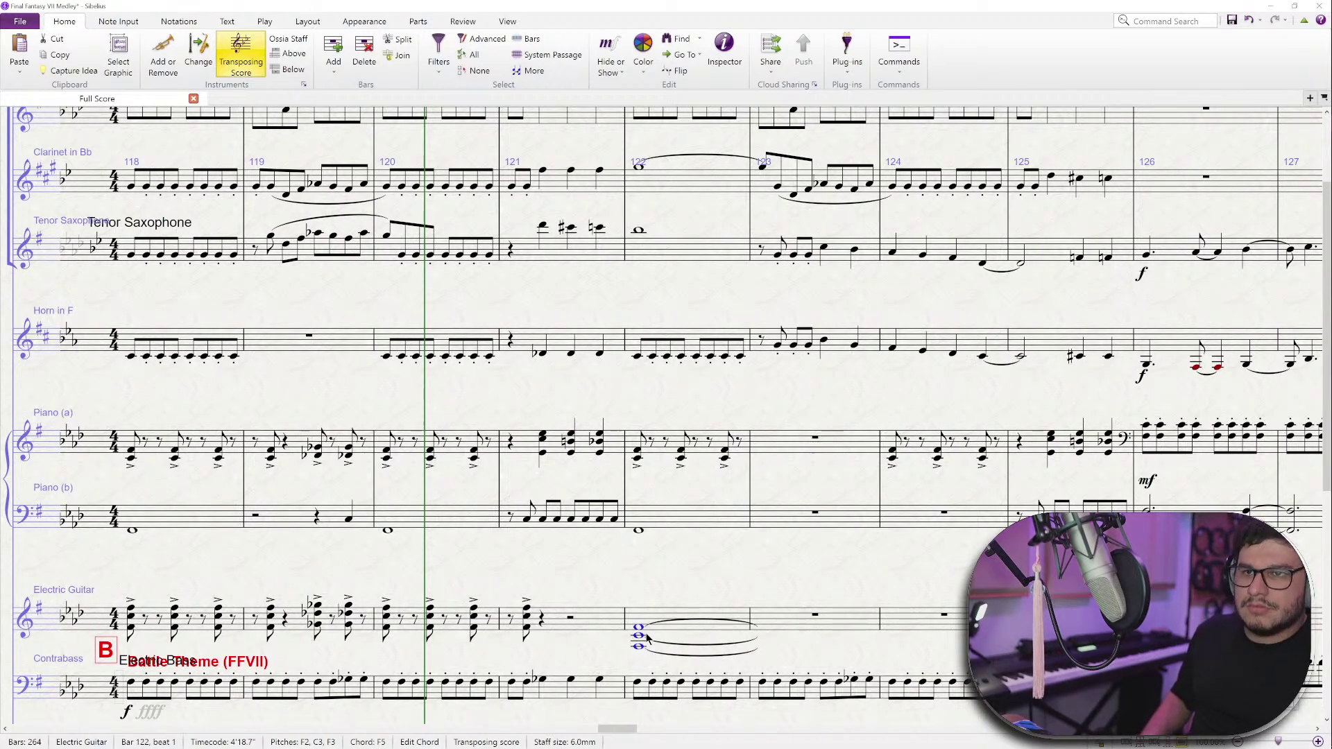
{"action": "key", "text": "r"}
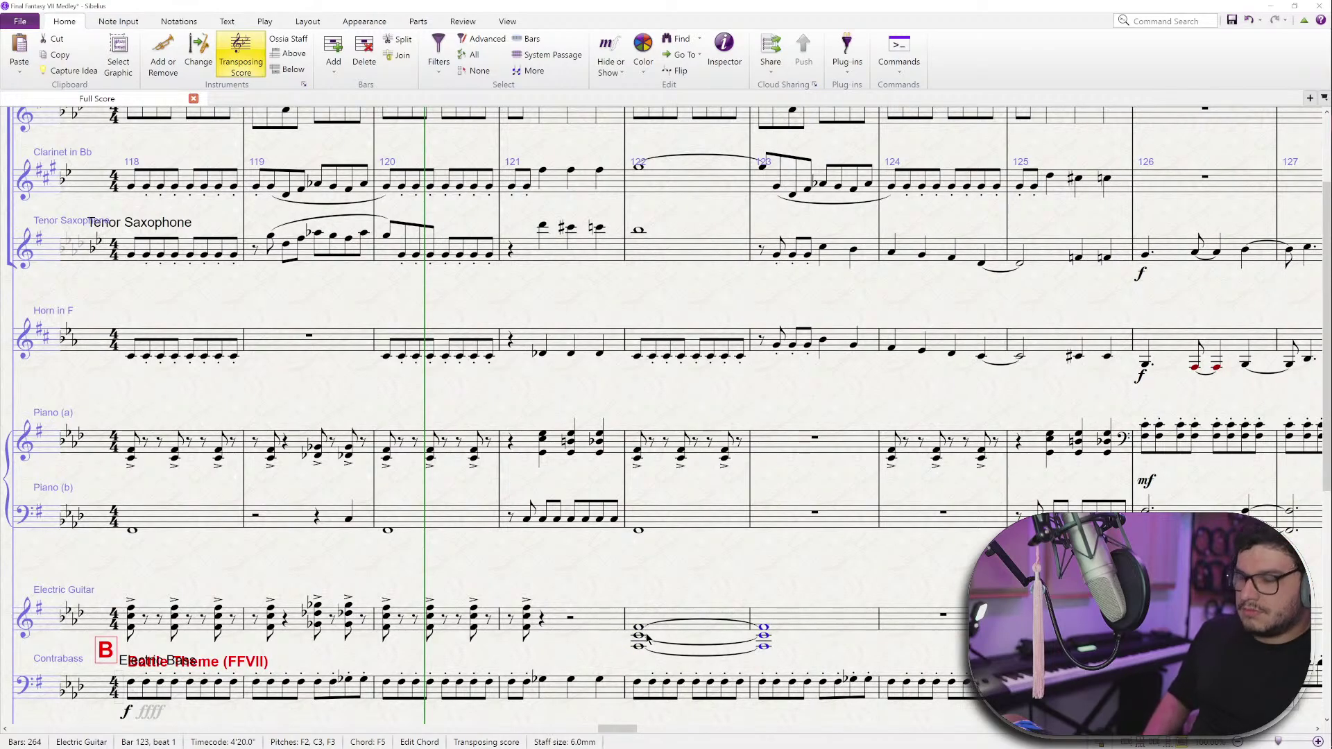
{"action": "key", "text": "5"}
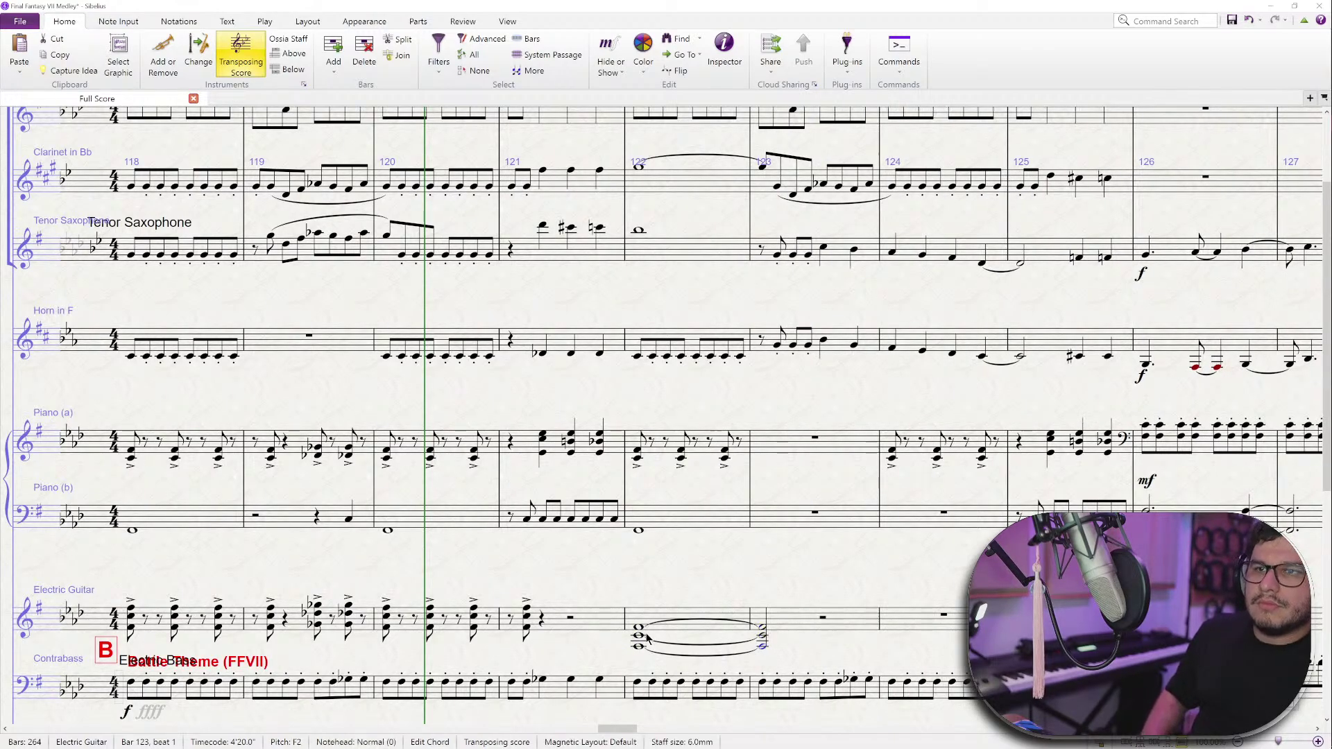
{"action": "key", "text": "Right"}
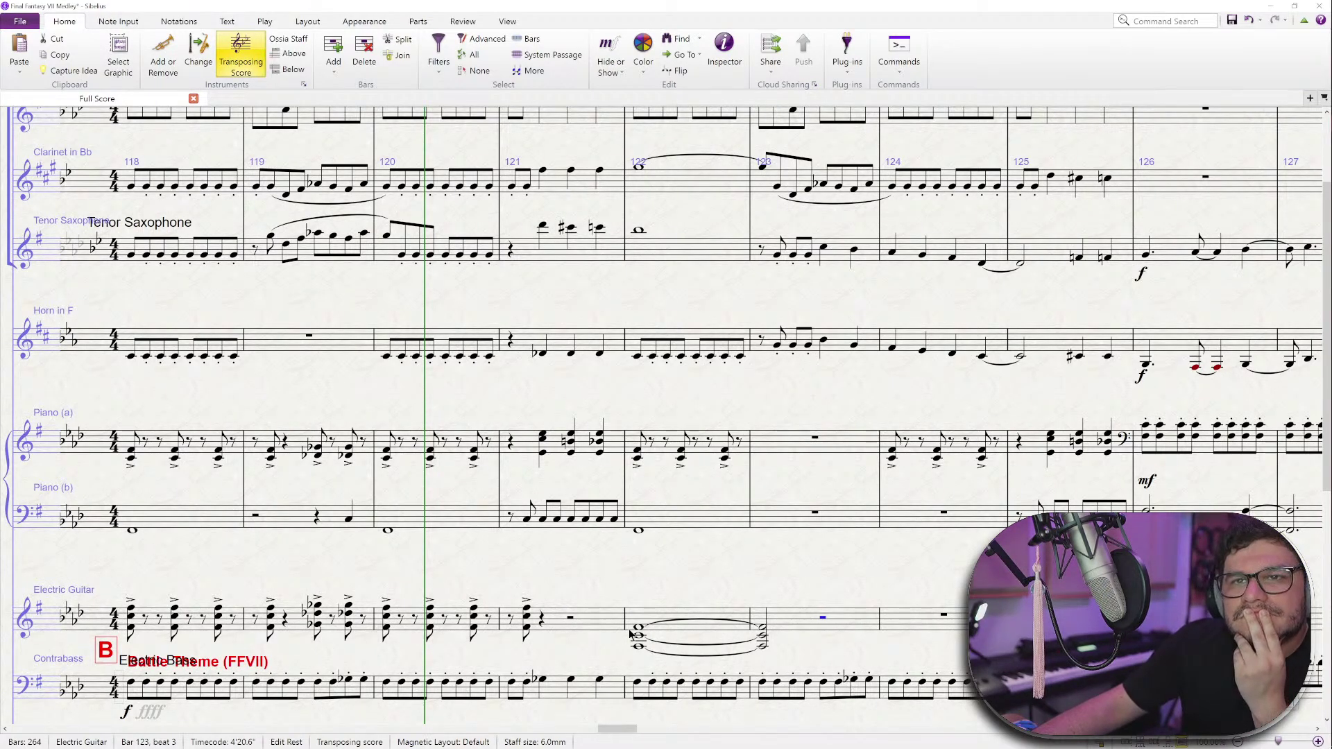
- Lower the beat 3 chords of bar 119 to F3, C4, F4 in Electric Guitar and C4, F4 in Piano (a)
{"action": "left_click", "coordinate": [319, 615]}
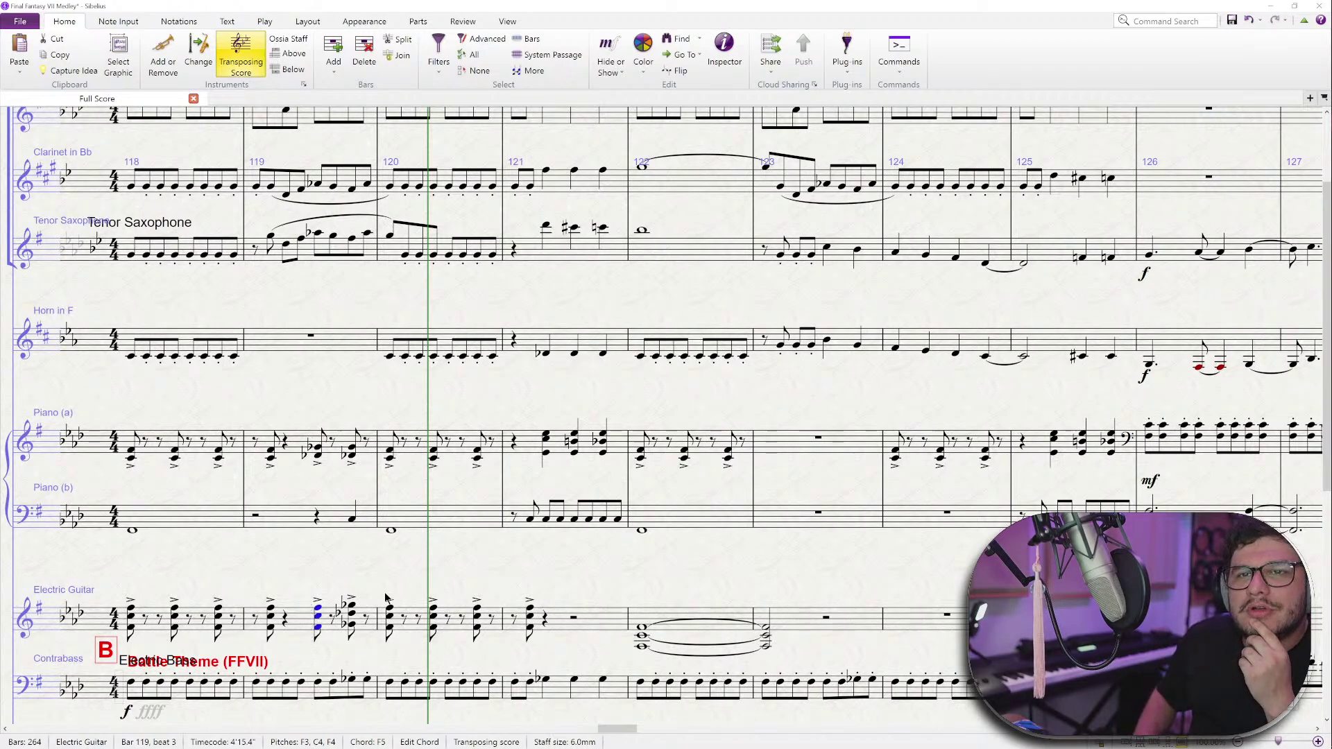
{"action": "left_click", "coordinate": [315, 458]}
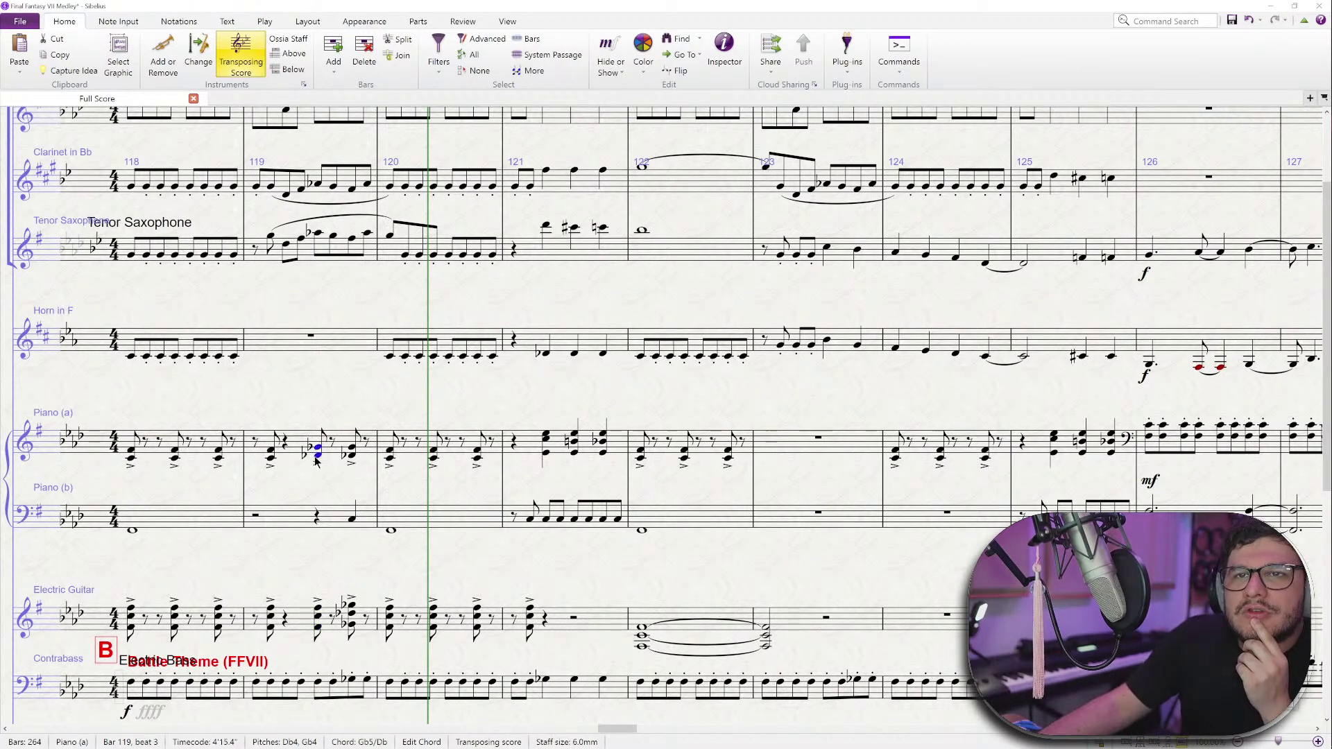
{"action": "key", "text": "Down"}
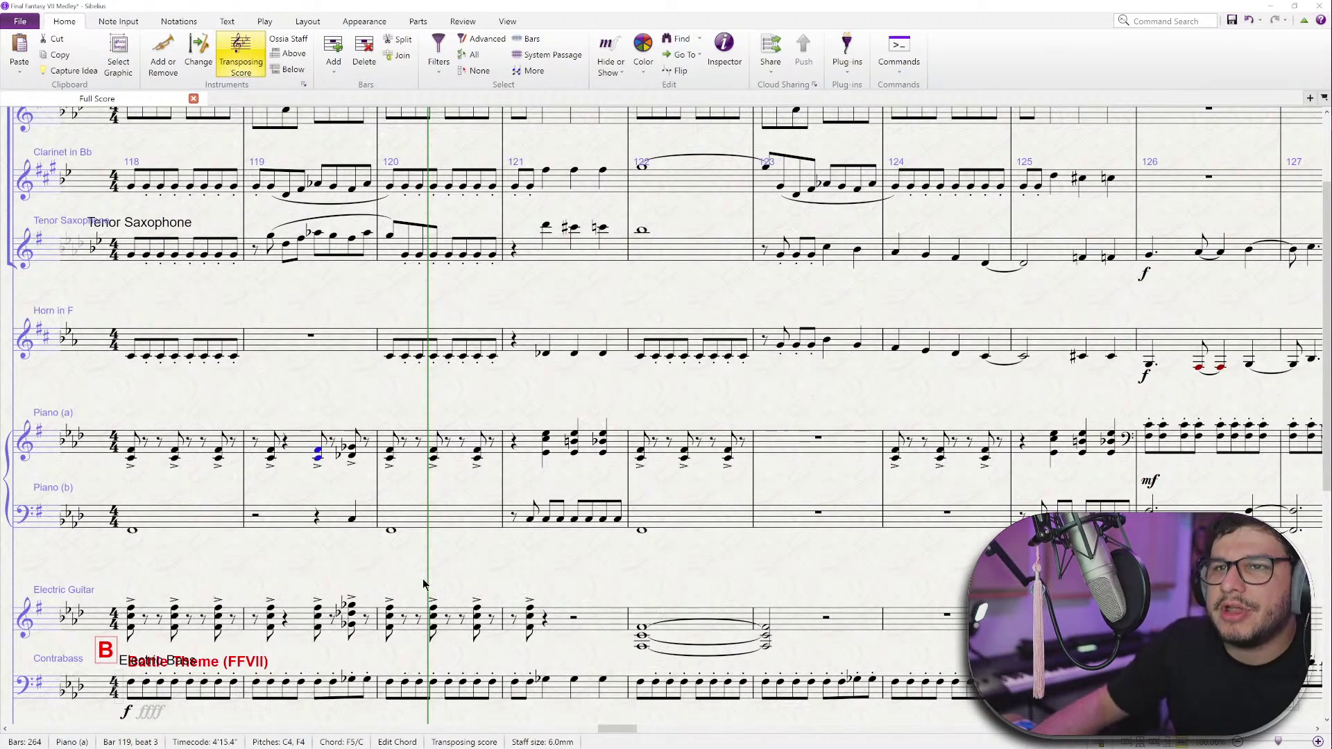
{"action": "key", "text": "Escape"}
- Play the score back from the start of bar 118 to check the bar 119 chords
{"action": "scroll", "coordinate": [444, 583], "scroll_direction": "left", "scroll_amount": 3}
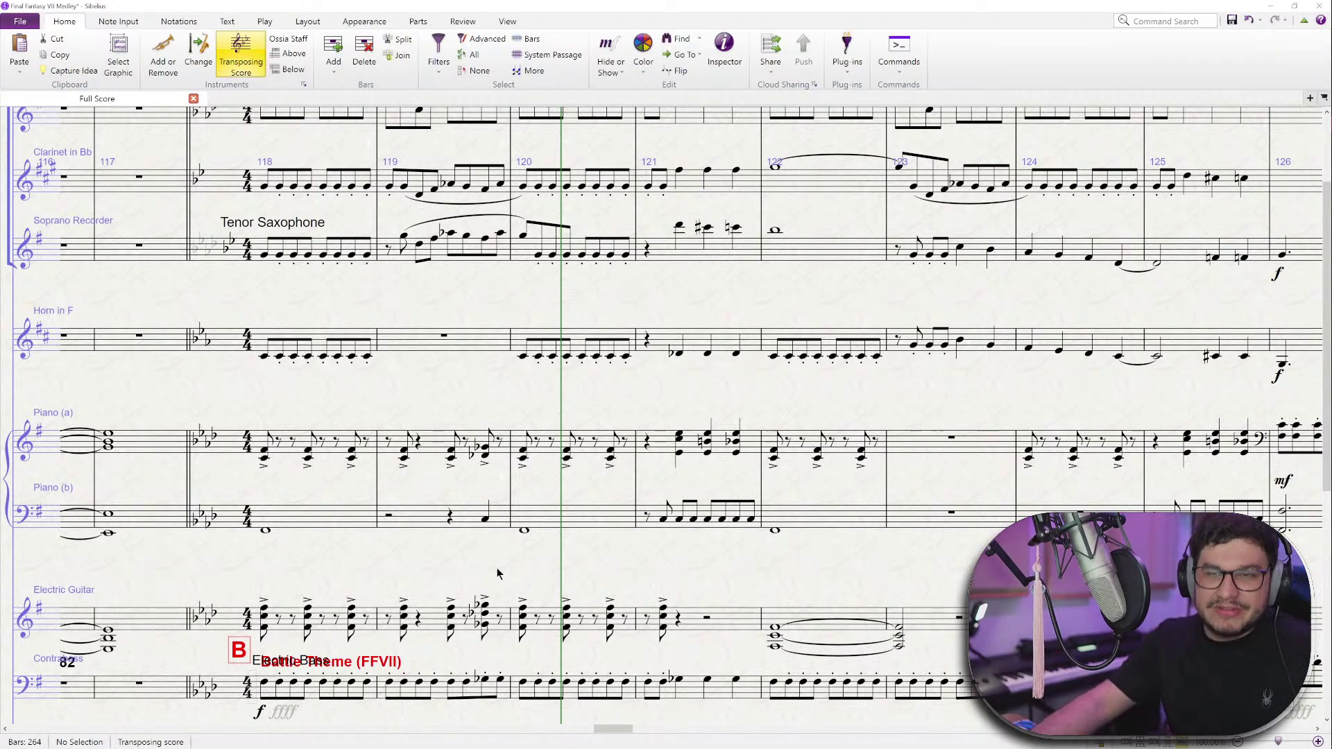
{"action": "mouse_move", "coordinate": [1325, 444]}
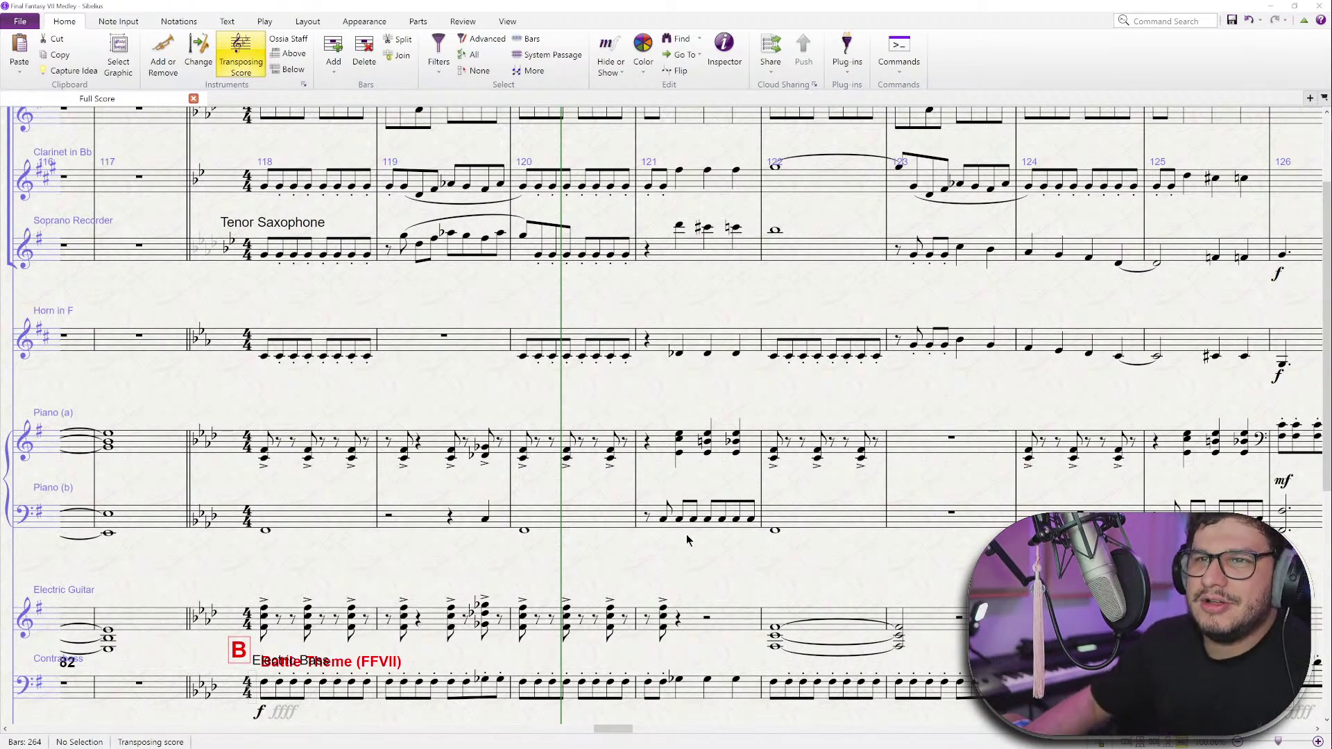
{"action": "scroll", "coordinate": [609, 552], "scroll_direction": "right", "scroll_amount": 1}
{"action": "scroll", "coordinate": [610, 557], "scroll_direction": "down", "scroll_amount": 1}
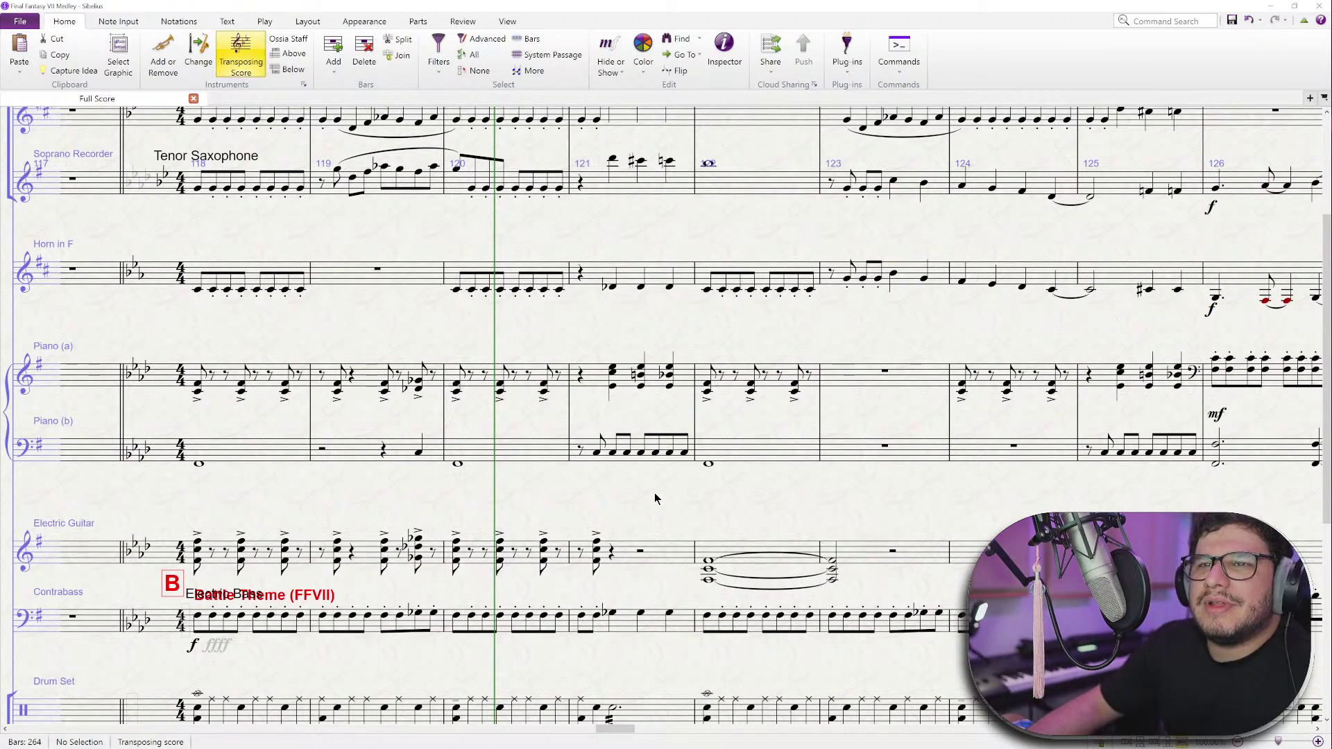
{"action": "scroll", "coordinate": [505, 495], "scroll_direction": "left", "scroll_amount": 1}
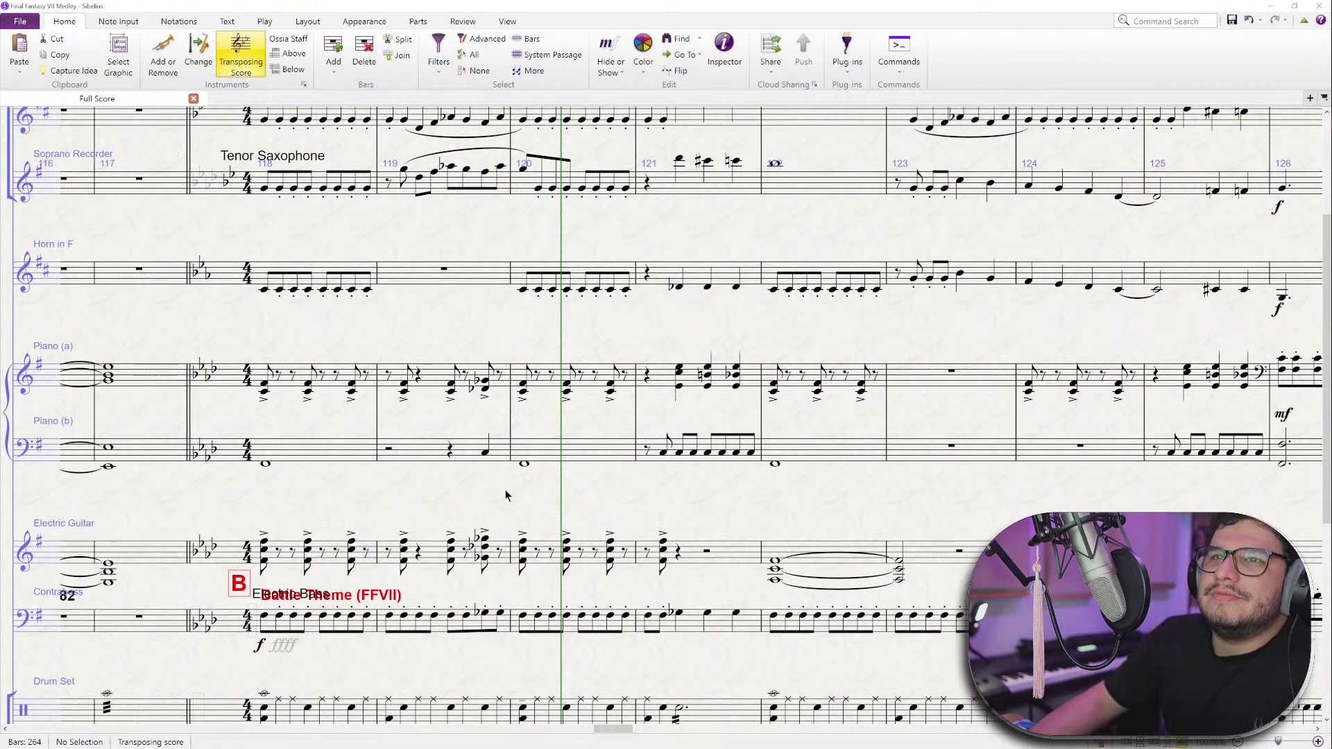
{"action": "left_click", "coordinate": [266, 556]}
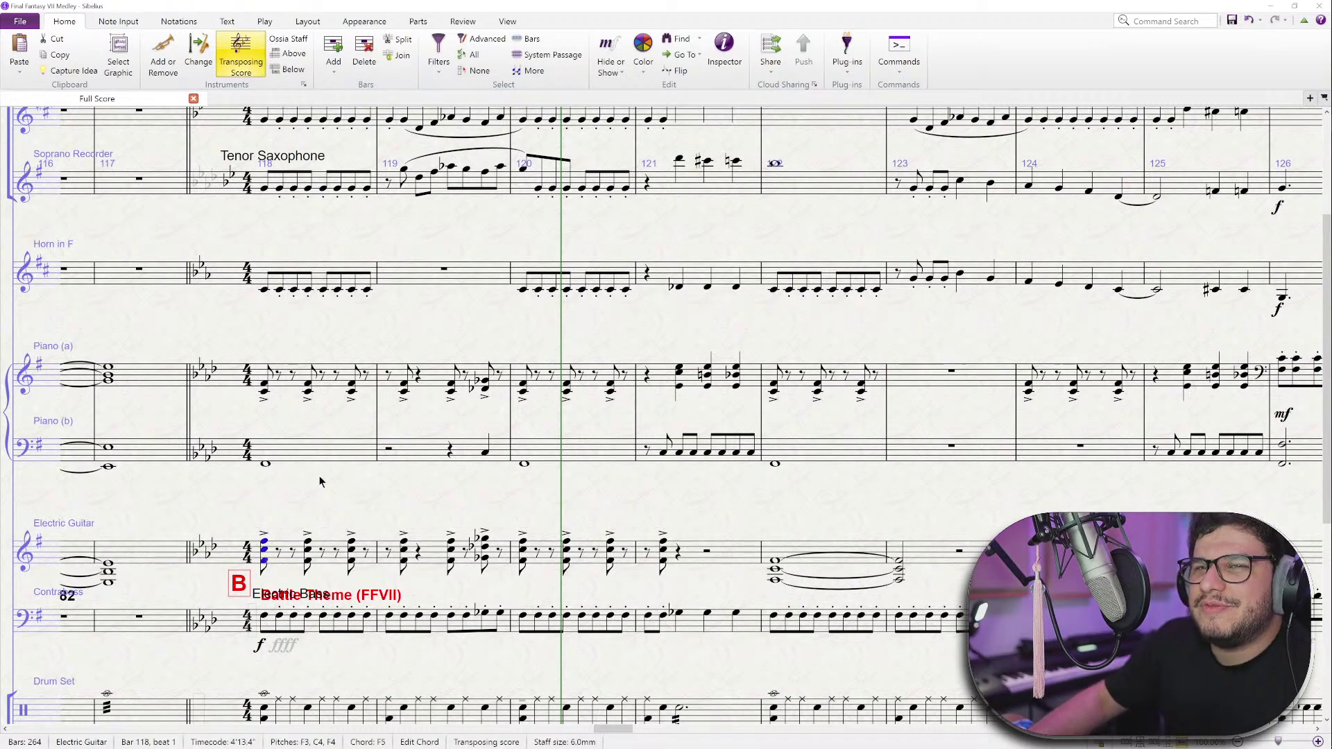
{"action": "key", "text": "p"}
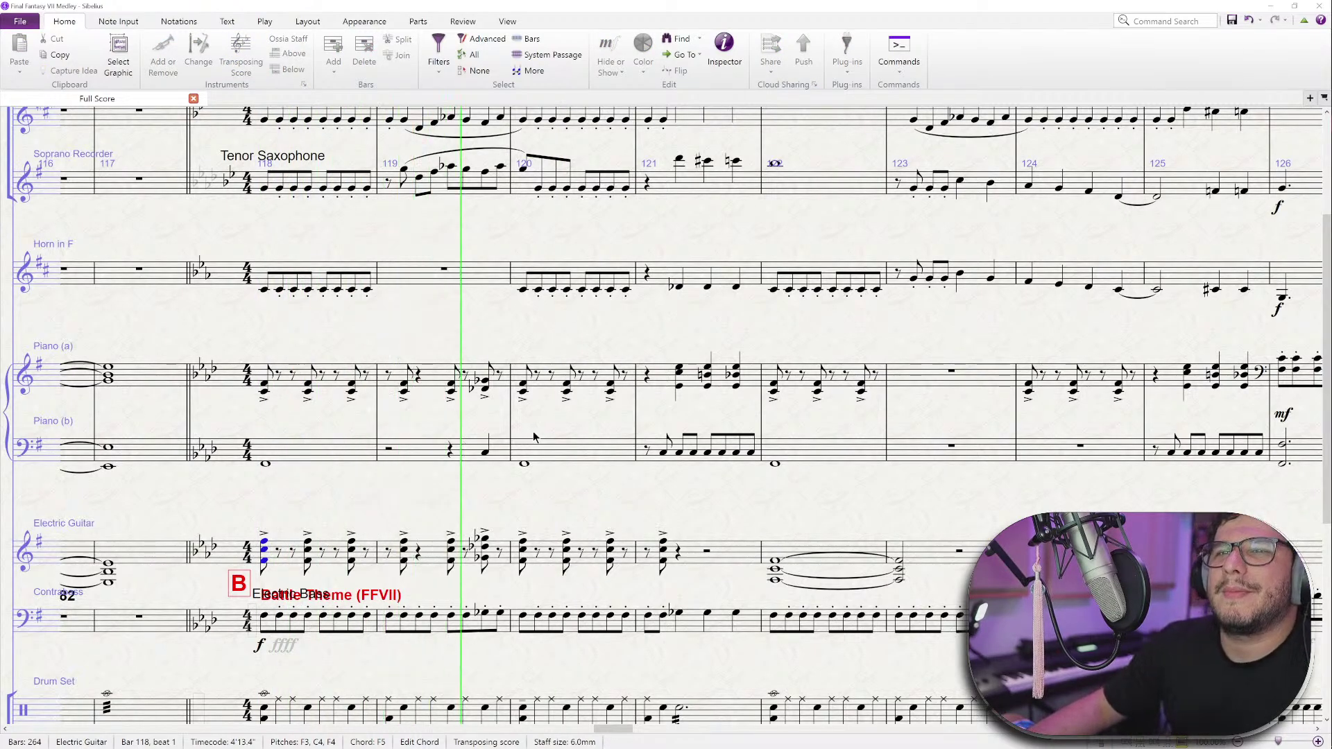
{"action": "key", "text": "space"}
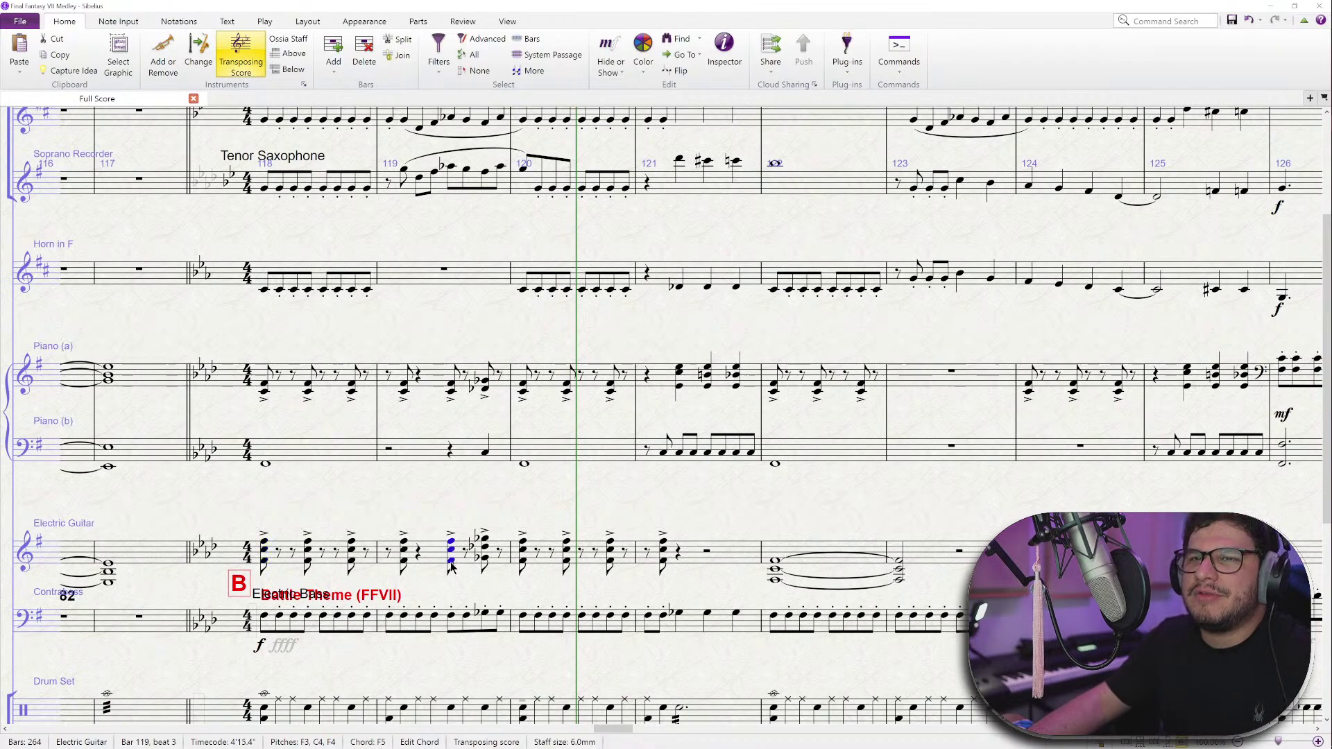
- Delete the beat 3 chords of bar 119 in both the Electric Guitar and Piano (a) staves
{"action": "left_click", "coordinate": [450, 559], "text": "alt"}
{"action": "key", "text": "Delete"}
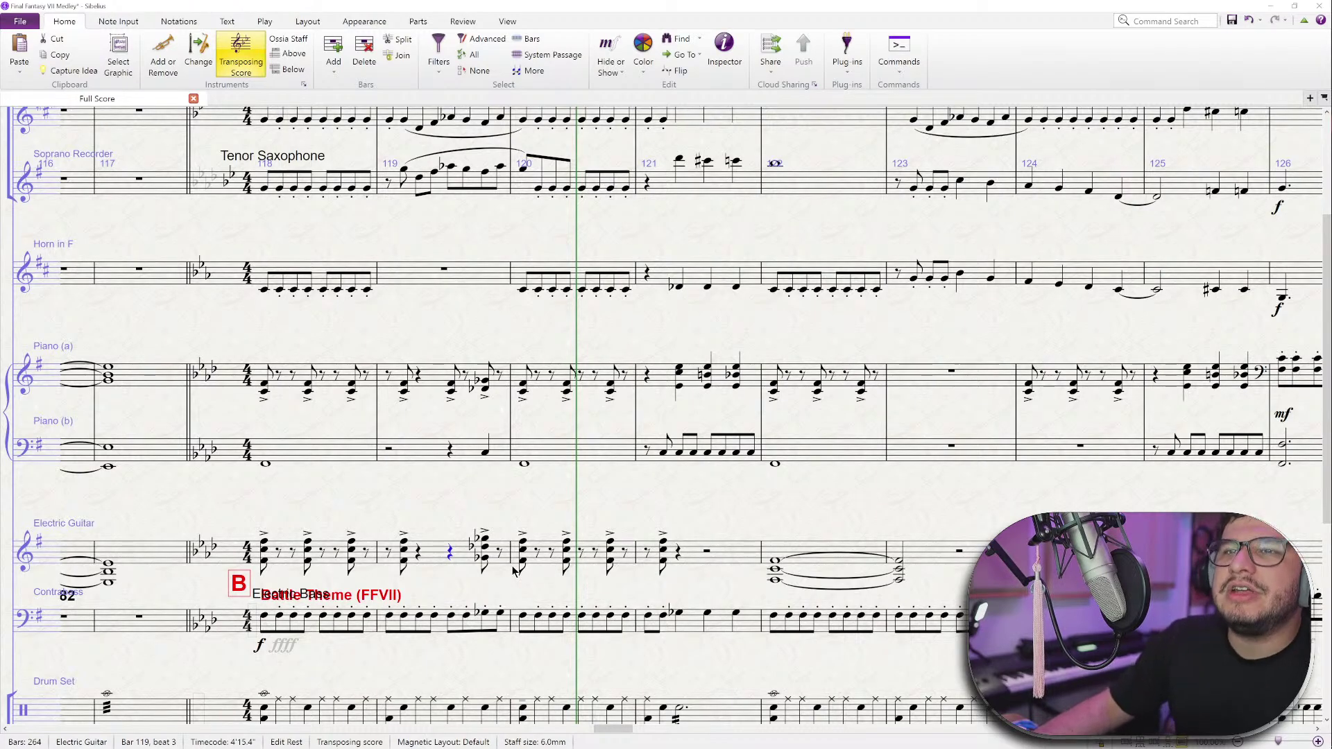
{"action": "scroll", "coordinate": [514, 570], "scroll_direction": "up", "scroll_amount": 1}
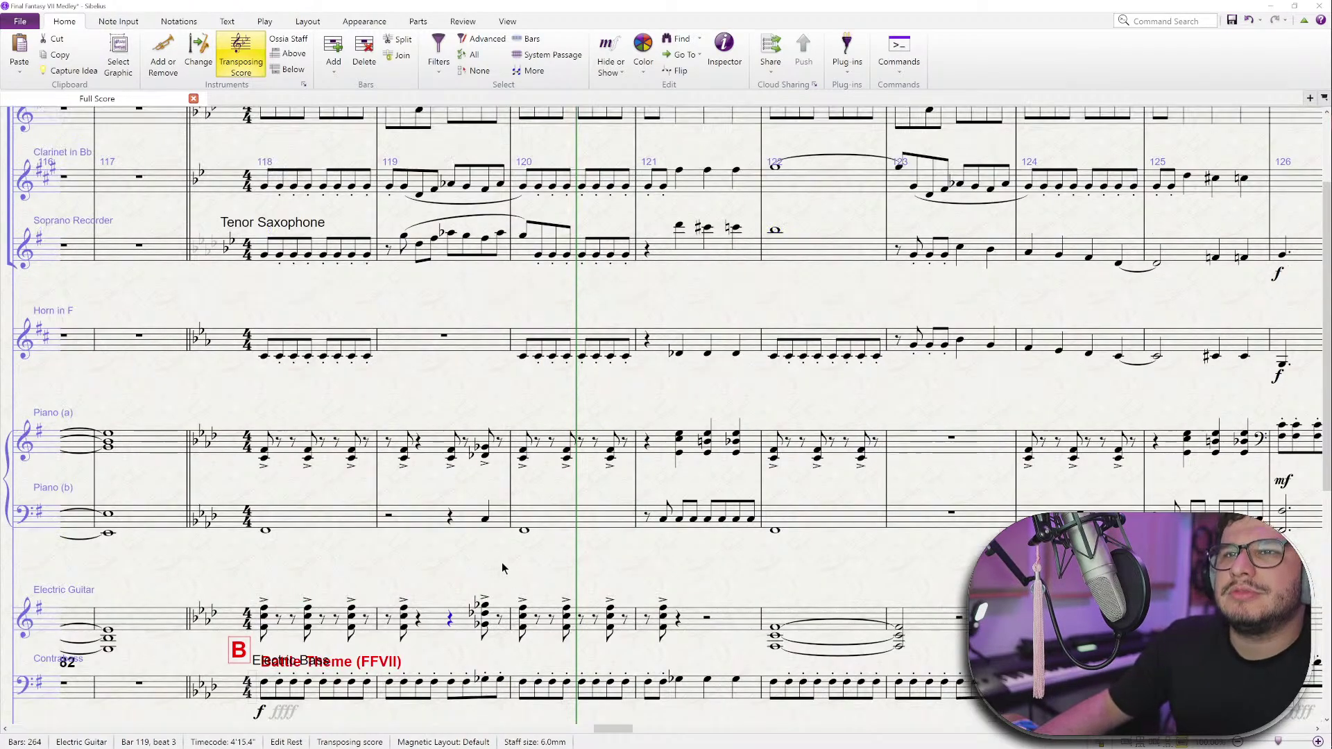
{"action": "left_click", "coordinate": [453, 456]}
{"action": "left_click", "coordinate": [453, 455]}
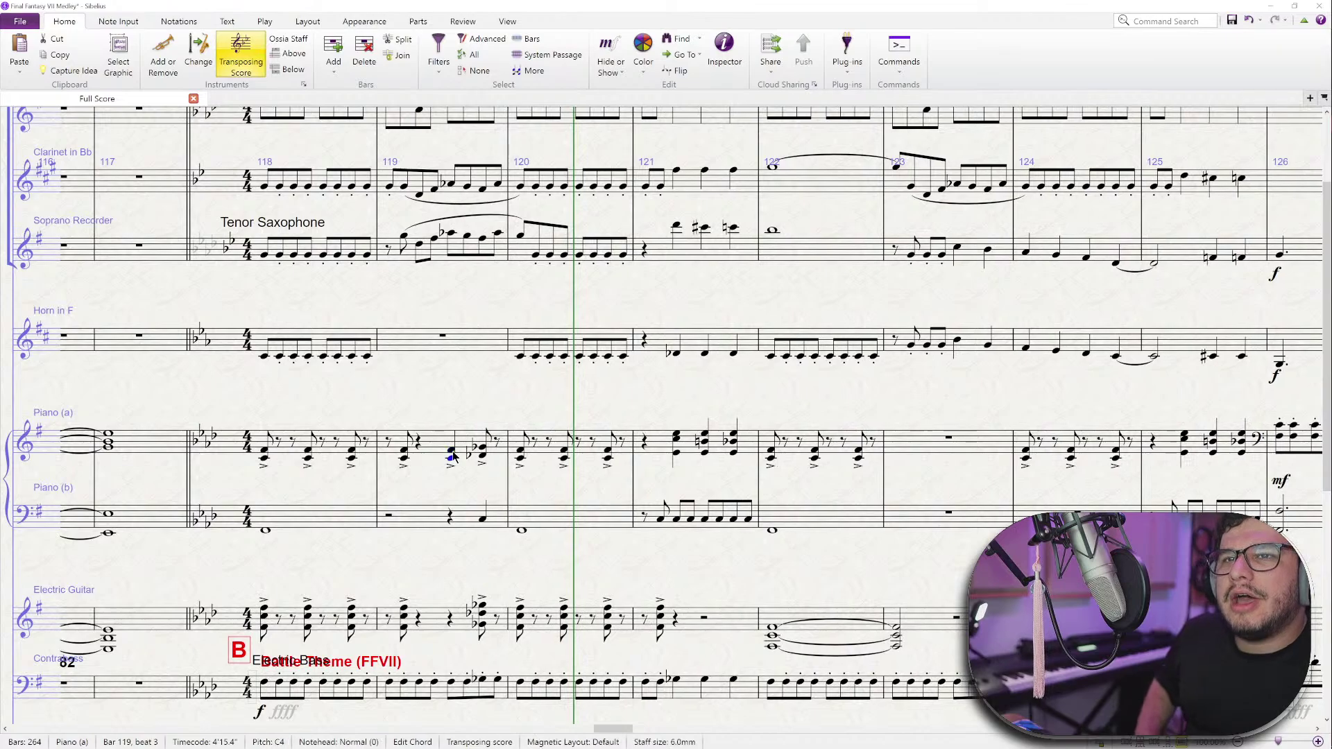
{"action": "key", "text": "Delete"}
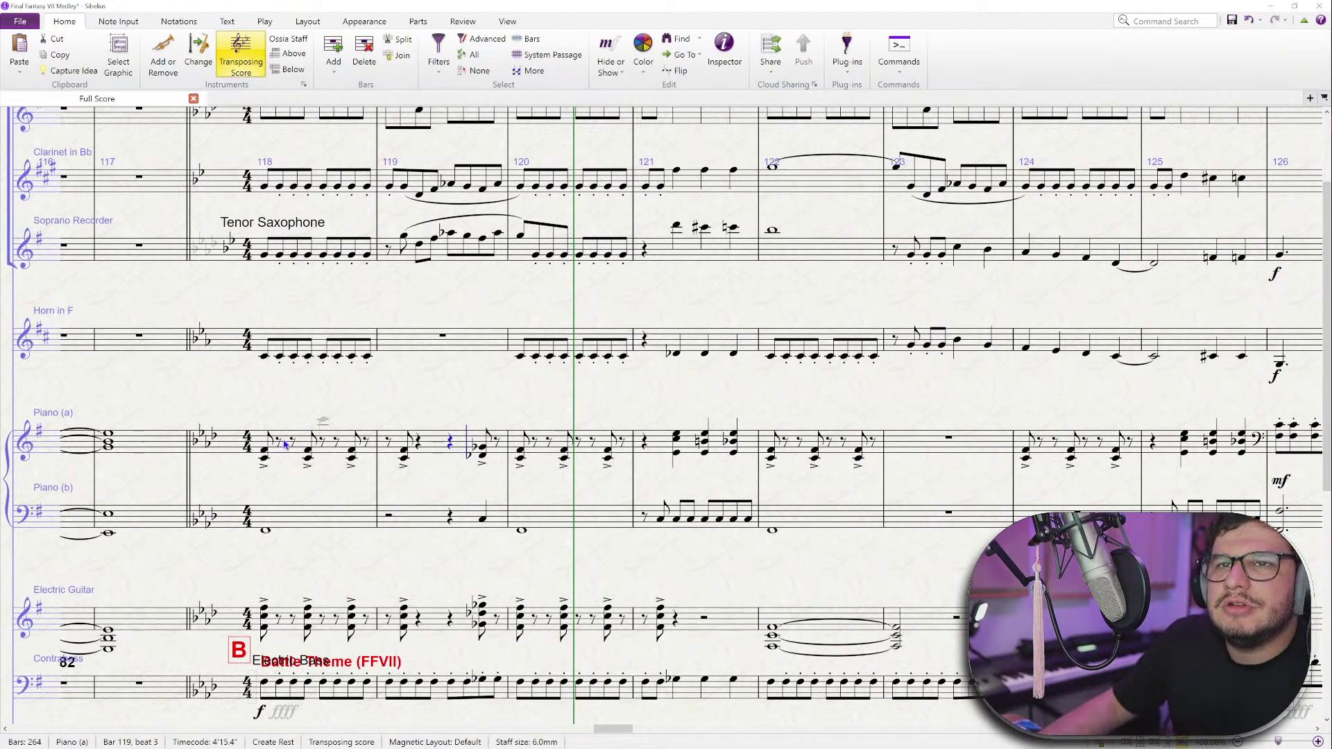
- Play back from bar 118 into bar 122 to check the thinned rhythm and the sustained guitar chord
{"action": "left_click", "coordinate": [270, 454]}
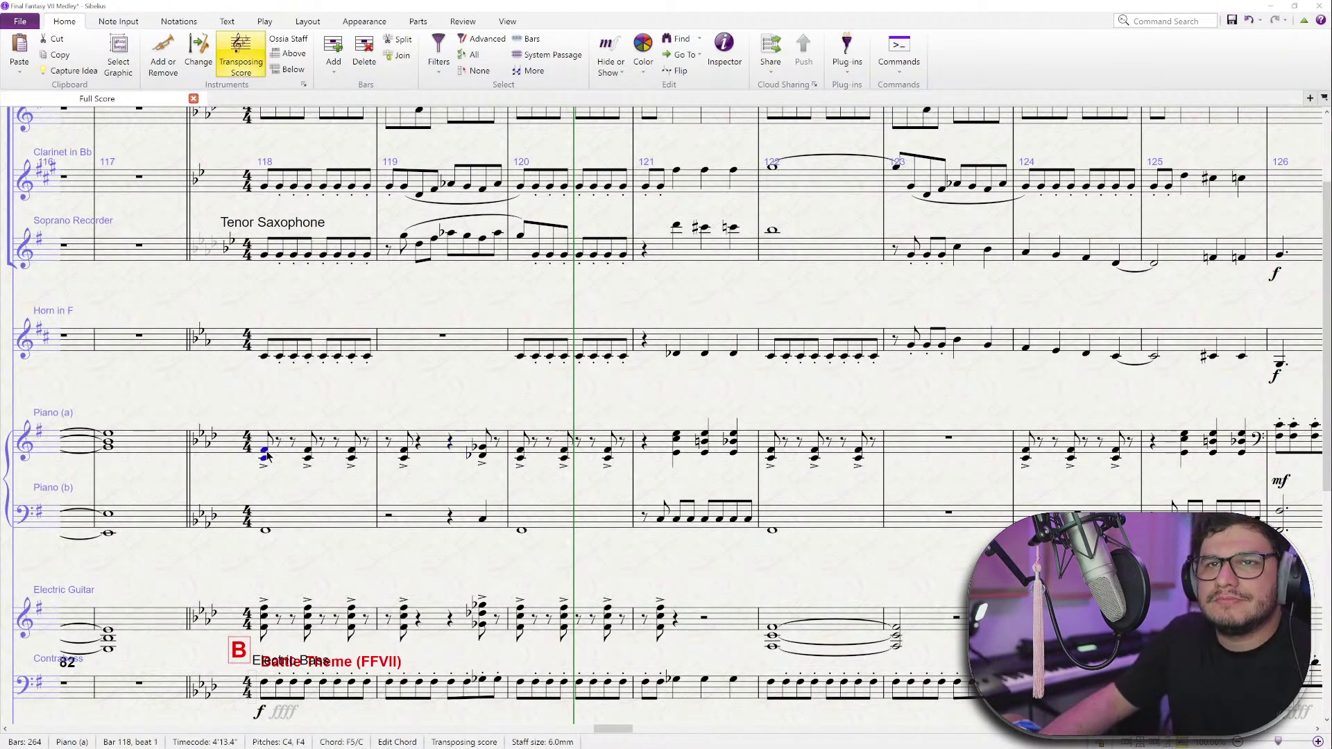
{"action": "key", "text": "space"}
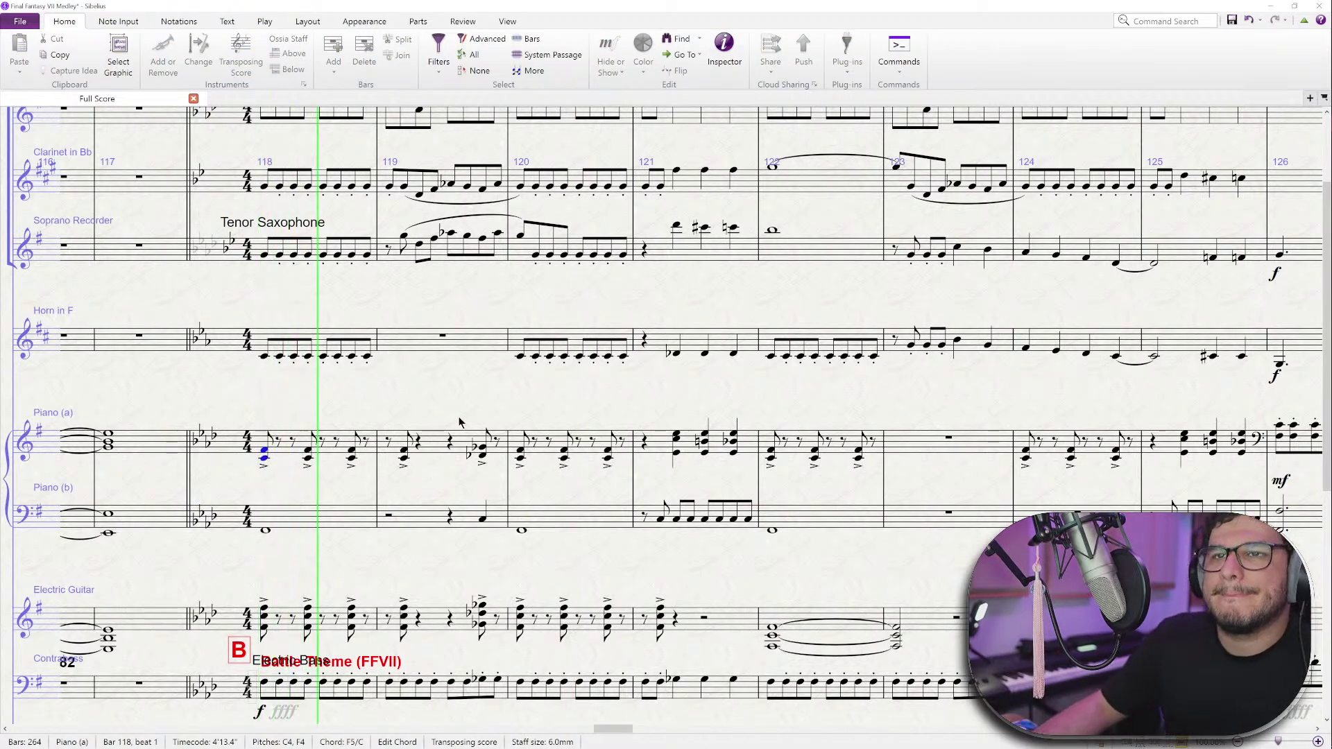
{"action": "scroll", "coordinate": [506, 413], "scroll_direction": "down", "scroll_amount": 3}
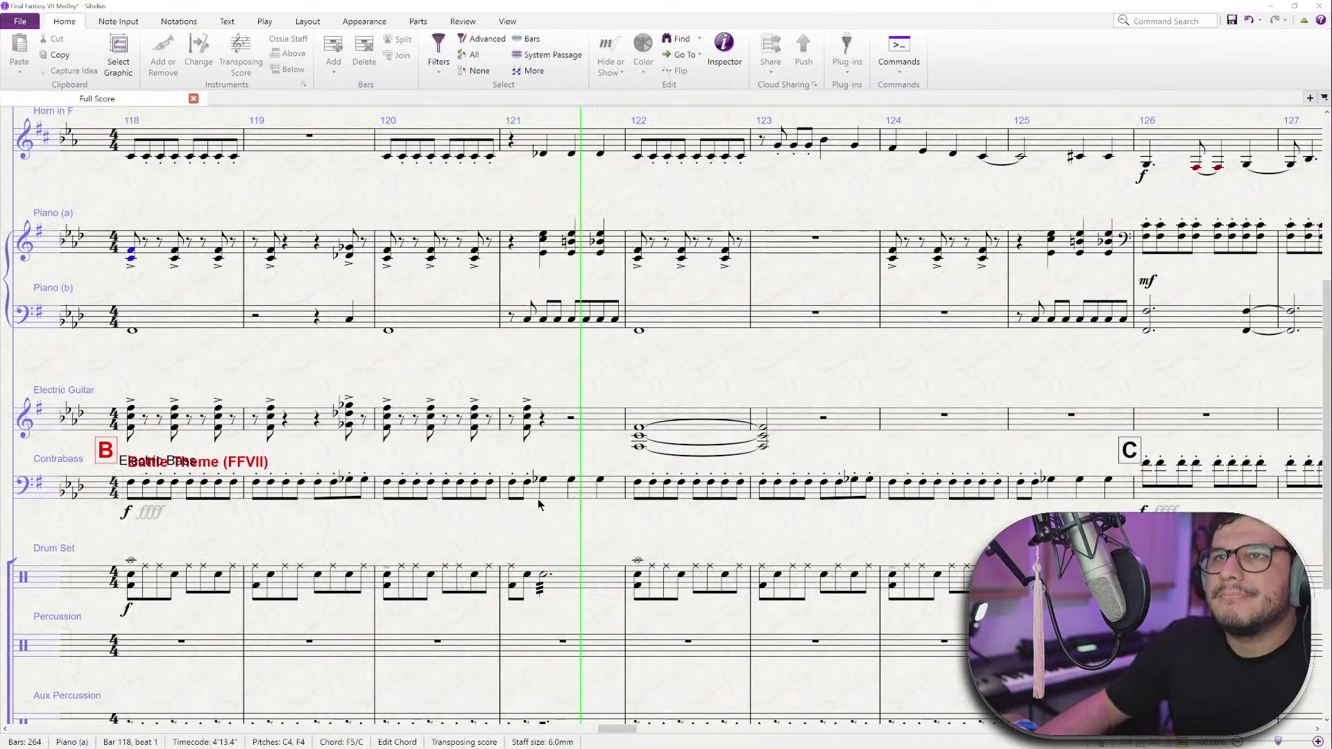
{"action": "key", "text": "space"}
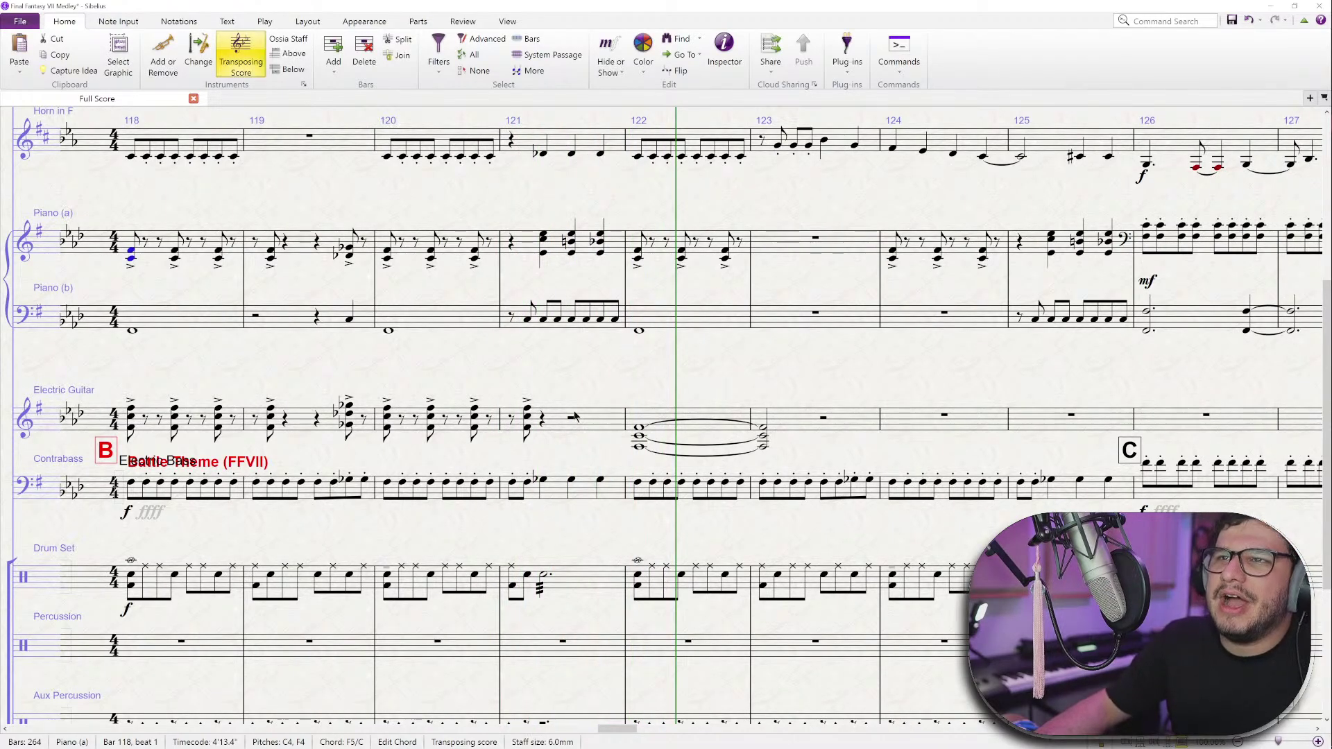
- Play back from the end of bar 121 into bar 122 to check the low tied Electric Guitar chord
{"action": "left_click", "coordinate": [638, 439]}
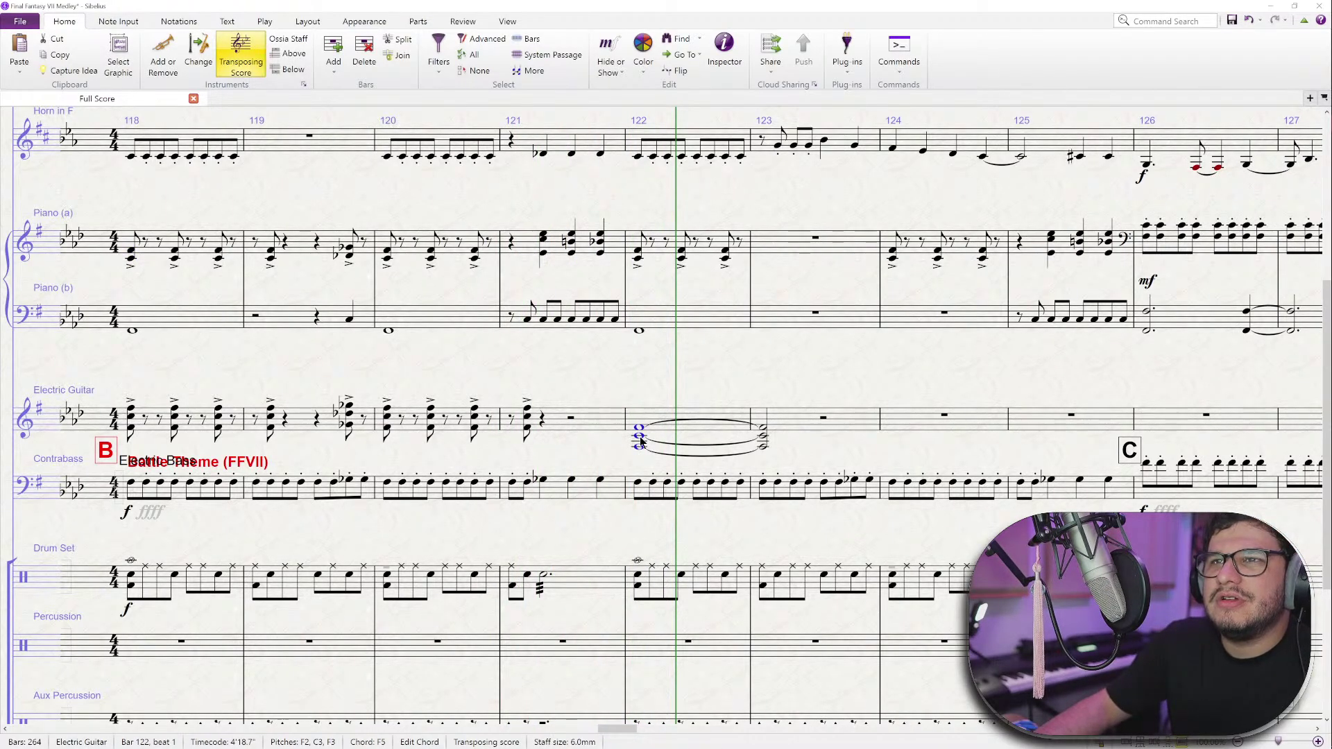
{"action": "left_click", "coordinate": [614, 321]}
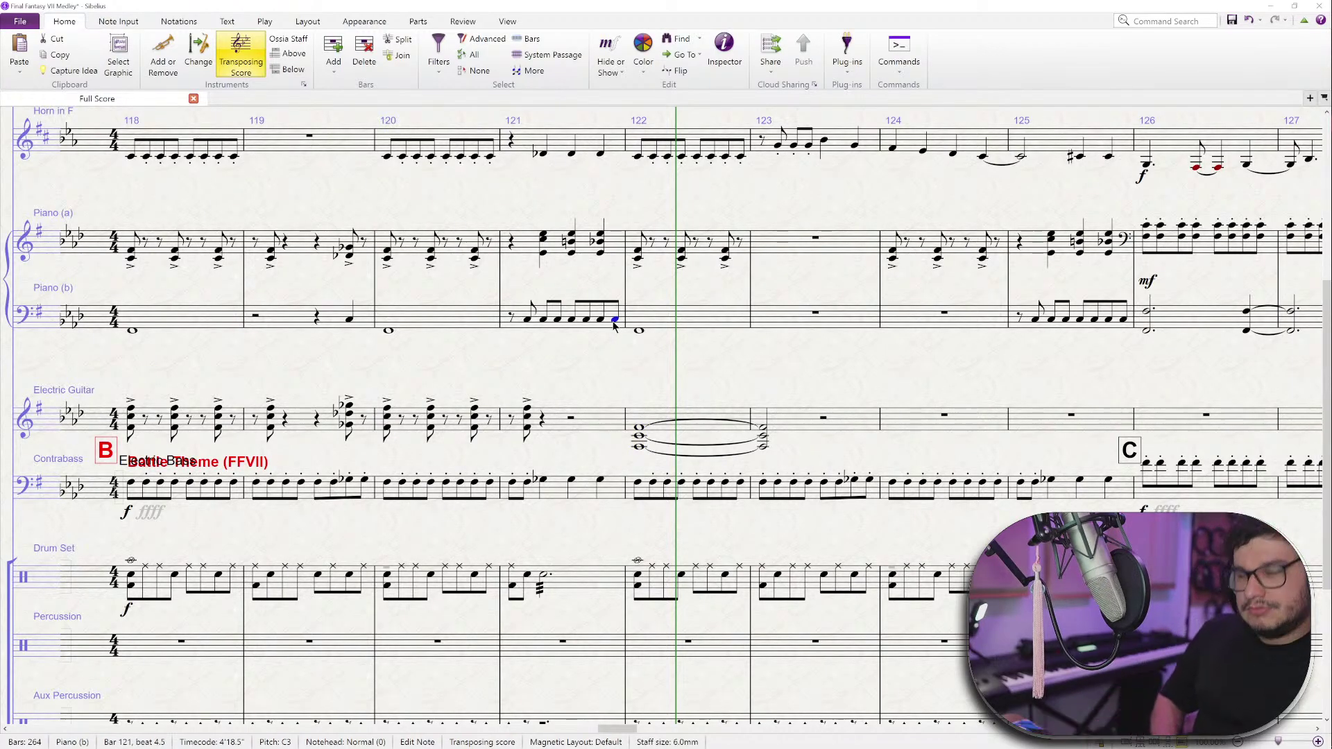
{"action": "key", "text": "space"}
{"action": "key", "text": "space"}
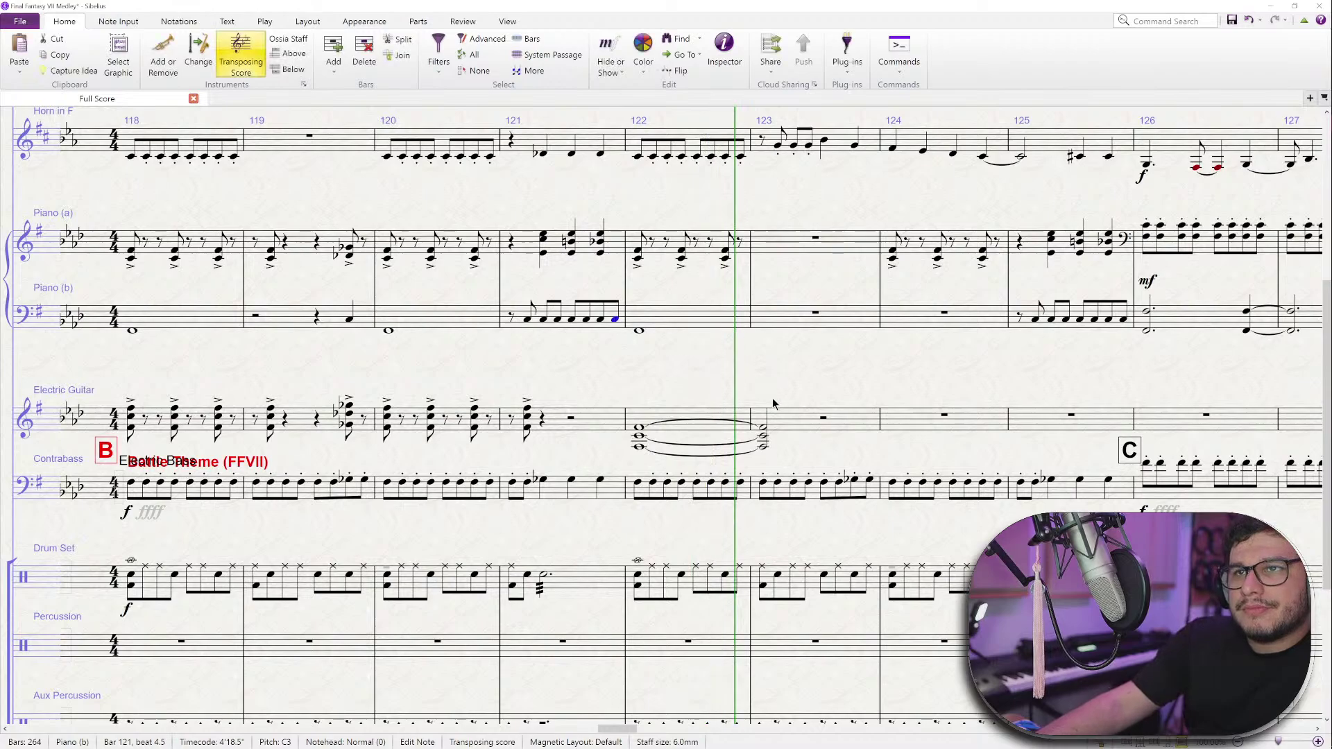
- Raise the tied Electric Guitar chord in bar 122 an octave to F3, C4, F4 and play it back from bar 121
{"action": "left_click", "coordinate": [638, 444]}
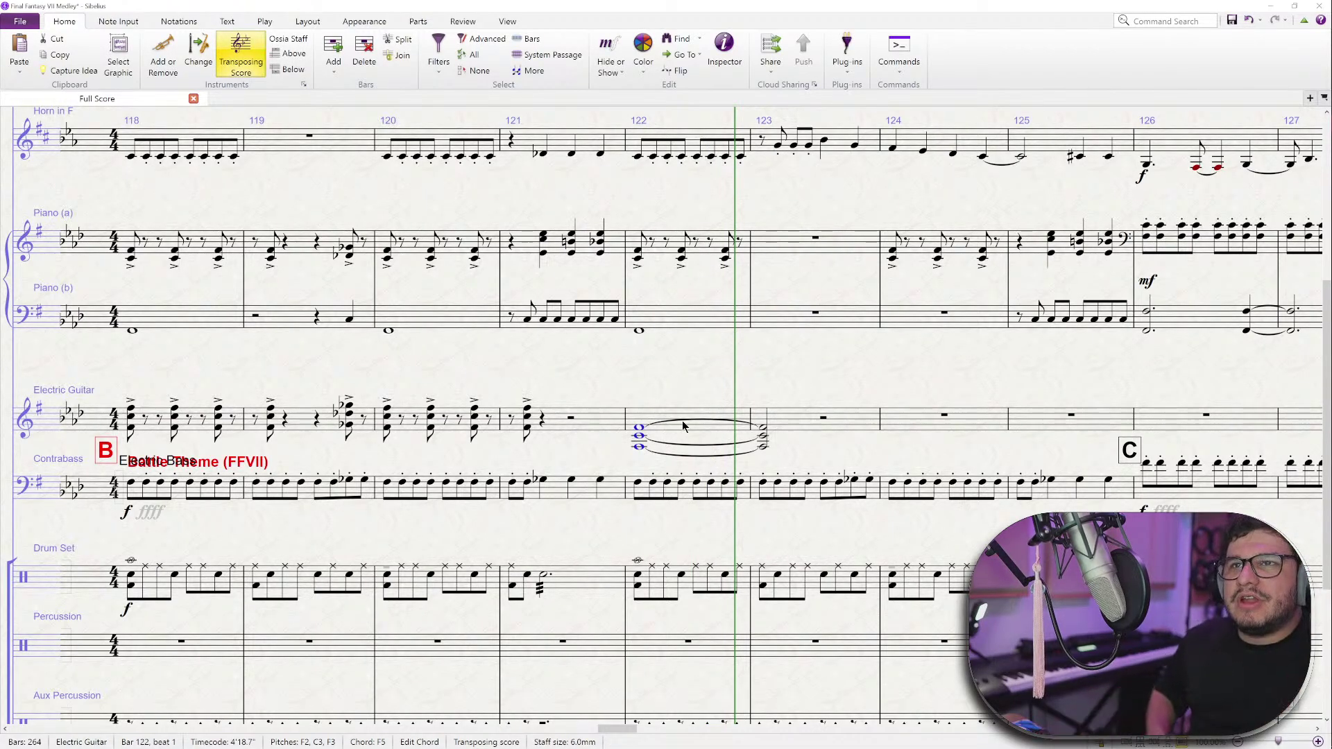
{"action": "key", "text": "ctrl+Up"}
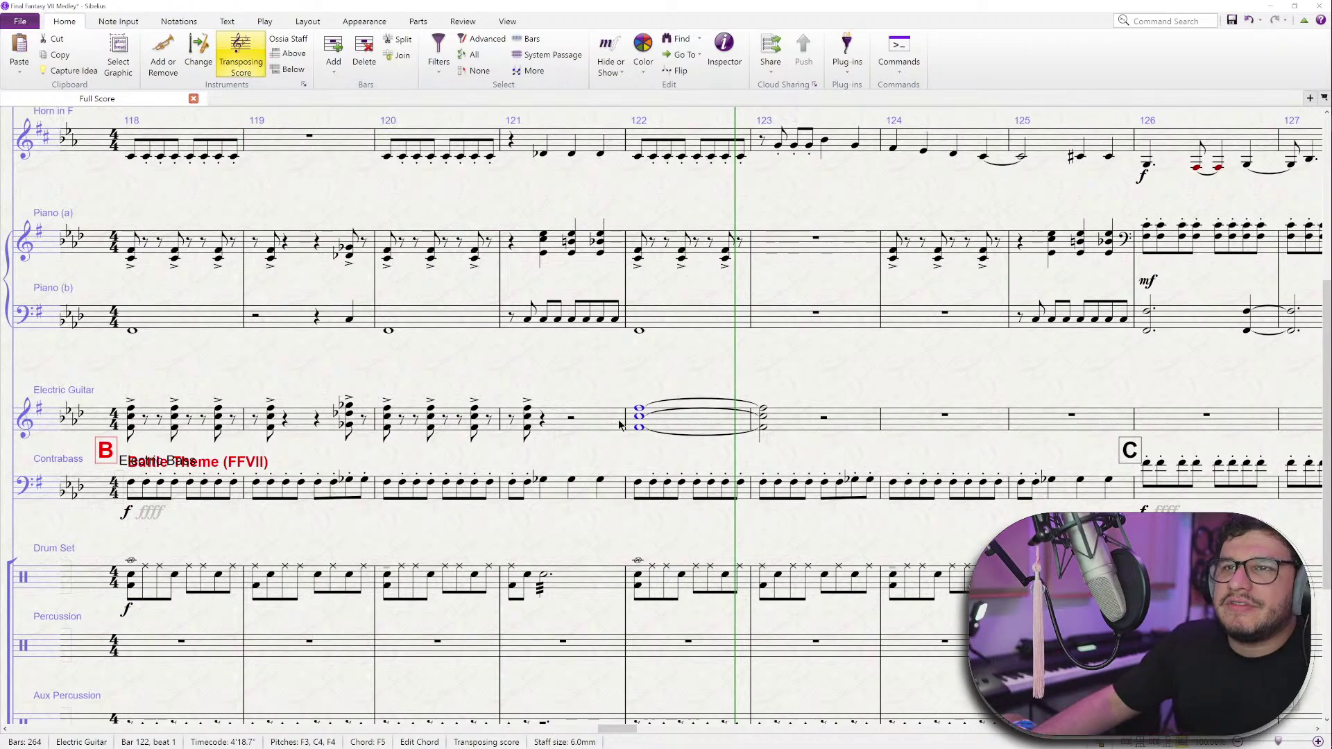
{"action": "scroll", "coordinate": [645, 507], "scroll_direction": "up", "scroll_amount": 2}
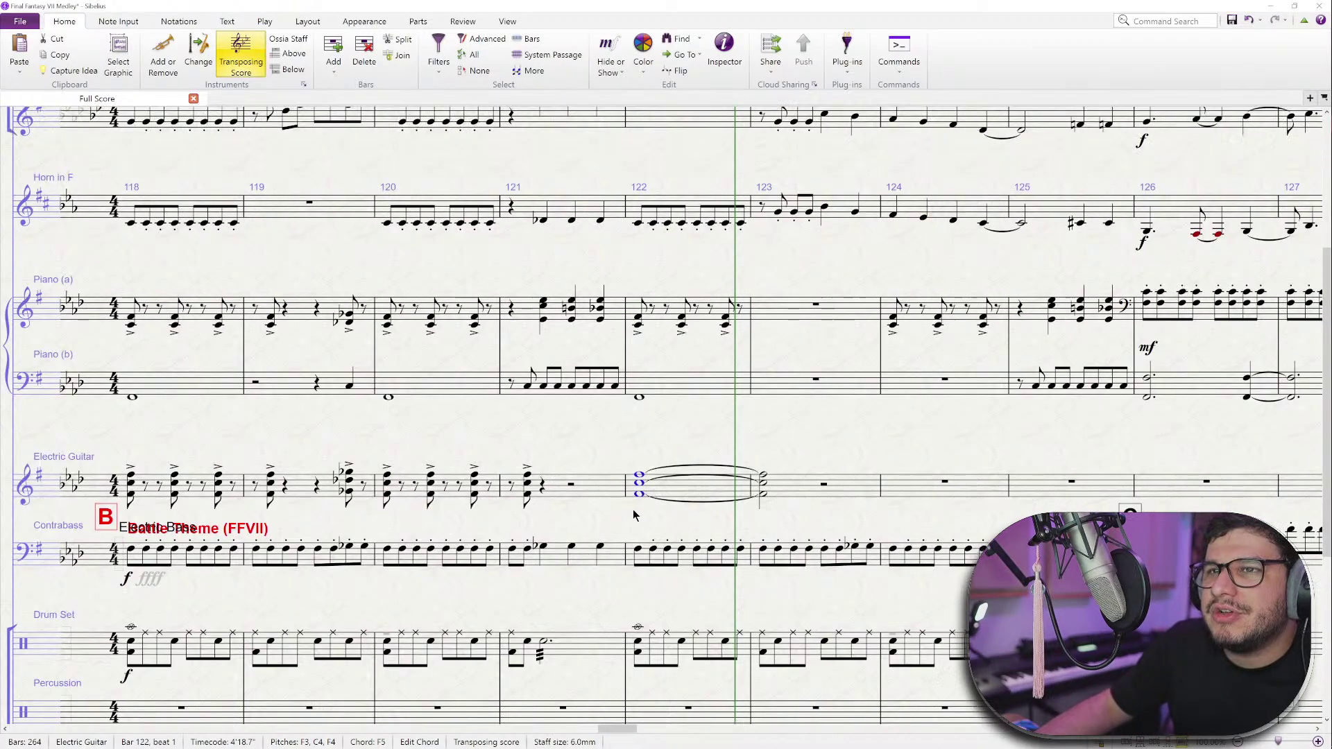
{"action": "left_click", "coordinate": [525, 490]}
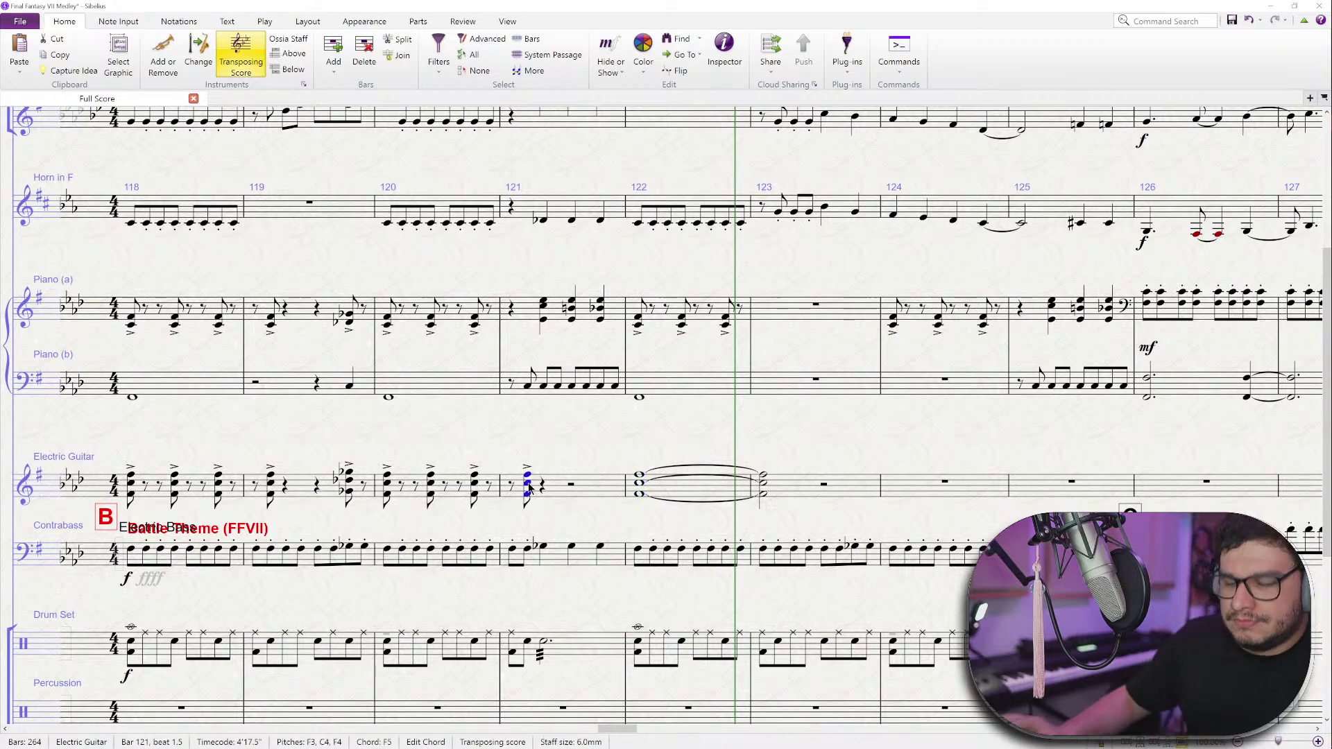
{"action": "key", "text": "space"}
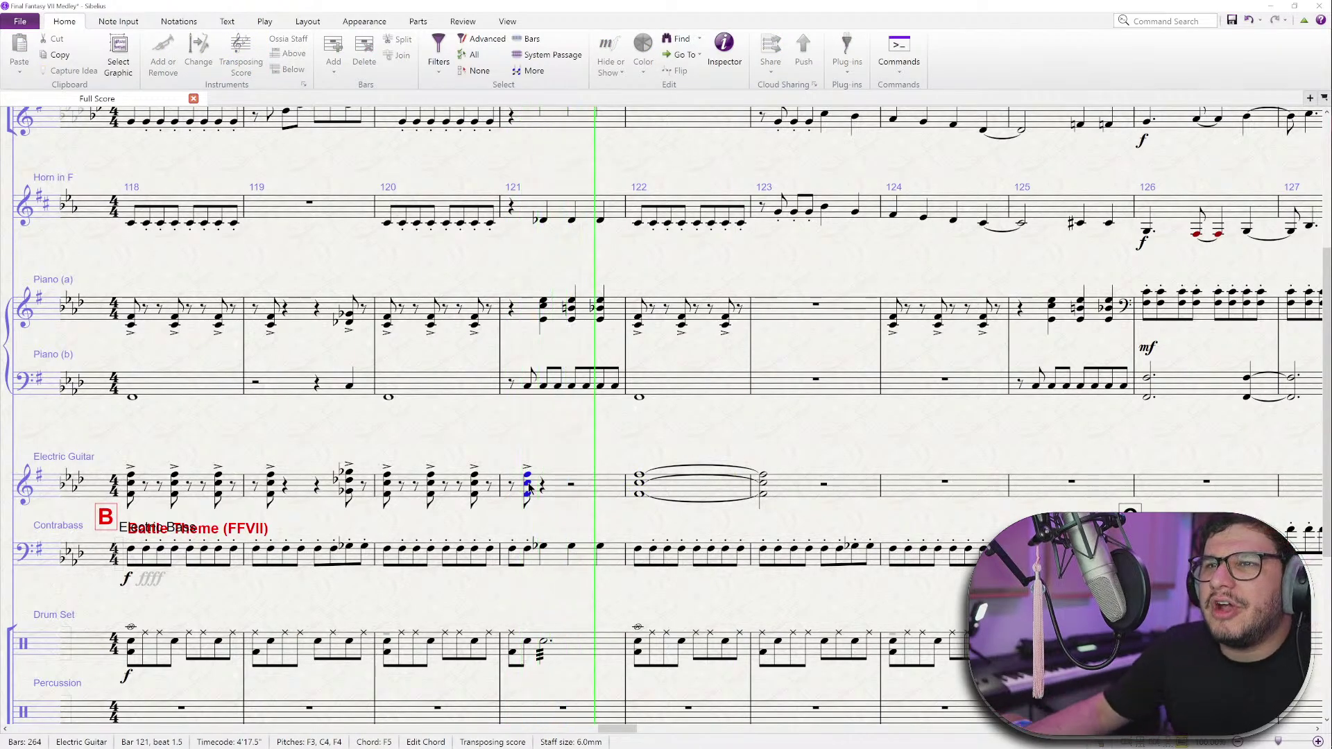
{"action": "key", "text": "space"}
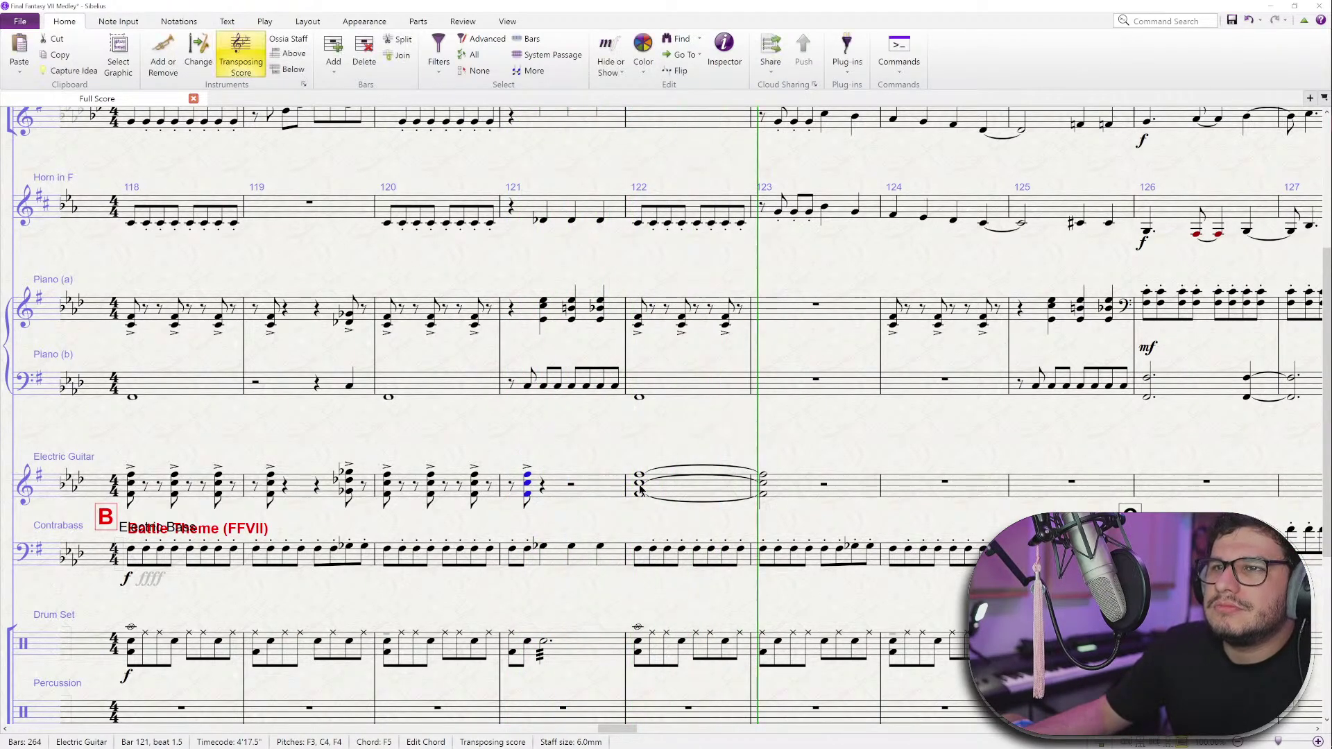
{"action": "left_click", "coordinate": [638, 483]}
{"action": "scroll", "coordinate": [659, 411], "scroll_direction": "up", "scroll_amount": 3}
{"action": "scroll", "coordinate": [658, 410], "scroll_direction": "up", "scroll_amount": 2}
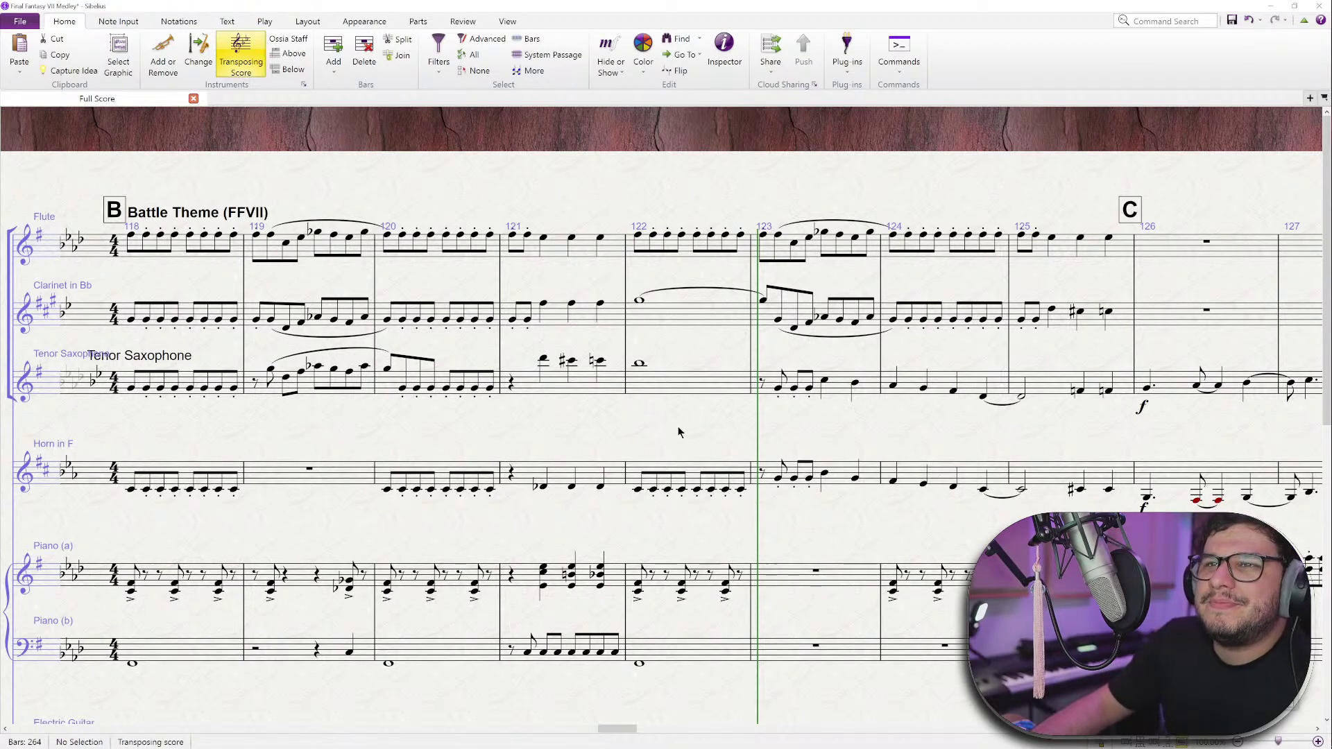
{"action": "scroll", "coordinate": [679, 432], "scroll_direction": "down", "scroll_amount": 2}
{"action": "scroll", "coordinate": [666, 520], "scroll_direction": "right", "scroll_amount": 1}
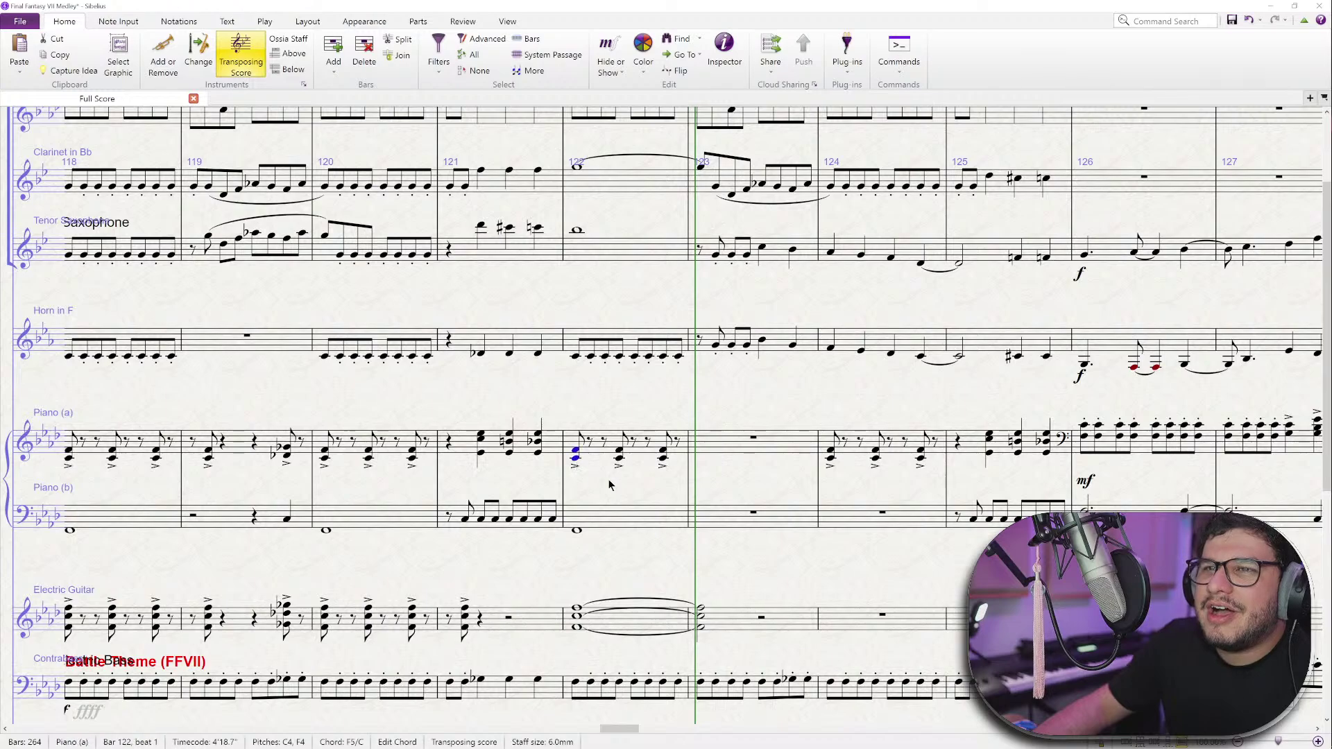
{"action": "scroll", "coordinate": [599, 481], "scroll_direction": "right", "scroll_amount": 1}
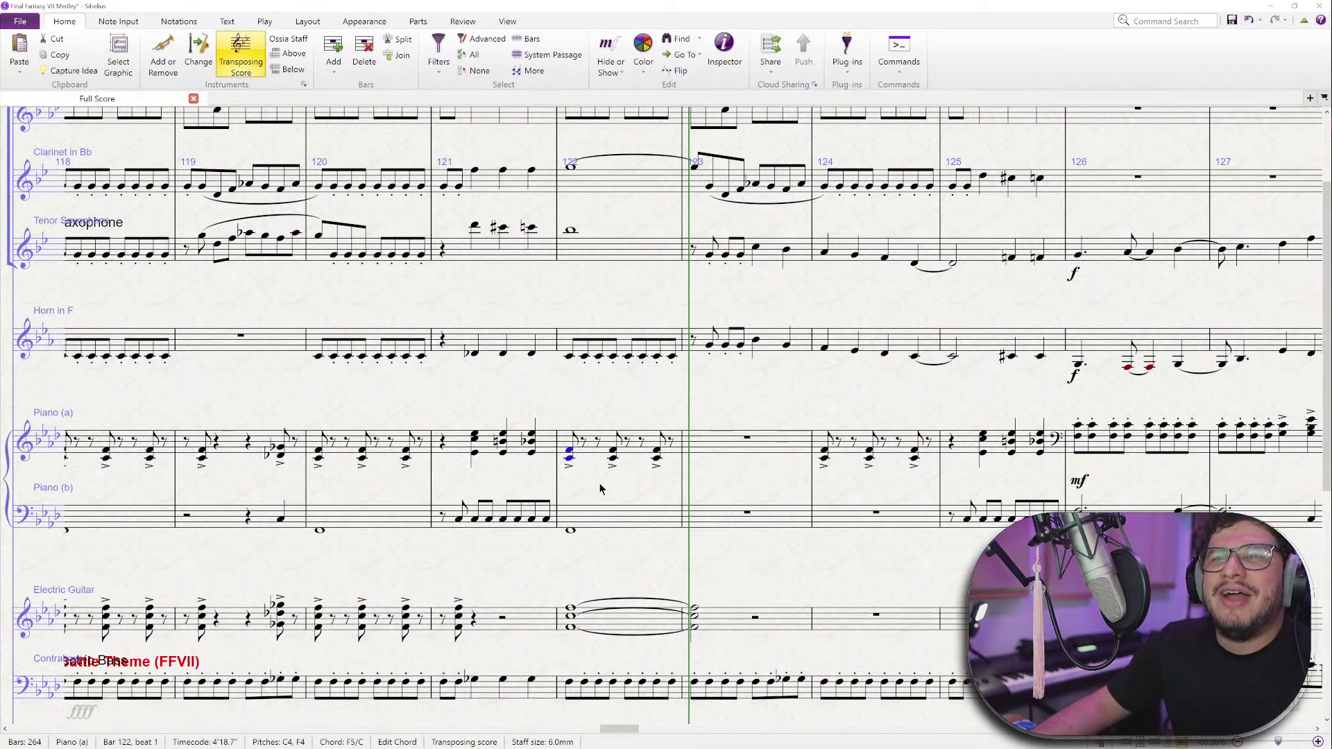
{"action": "scroll", "coordinate": [585, 483], "scroll_direction": "right", "scroll_amount": 1}
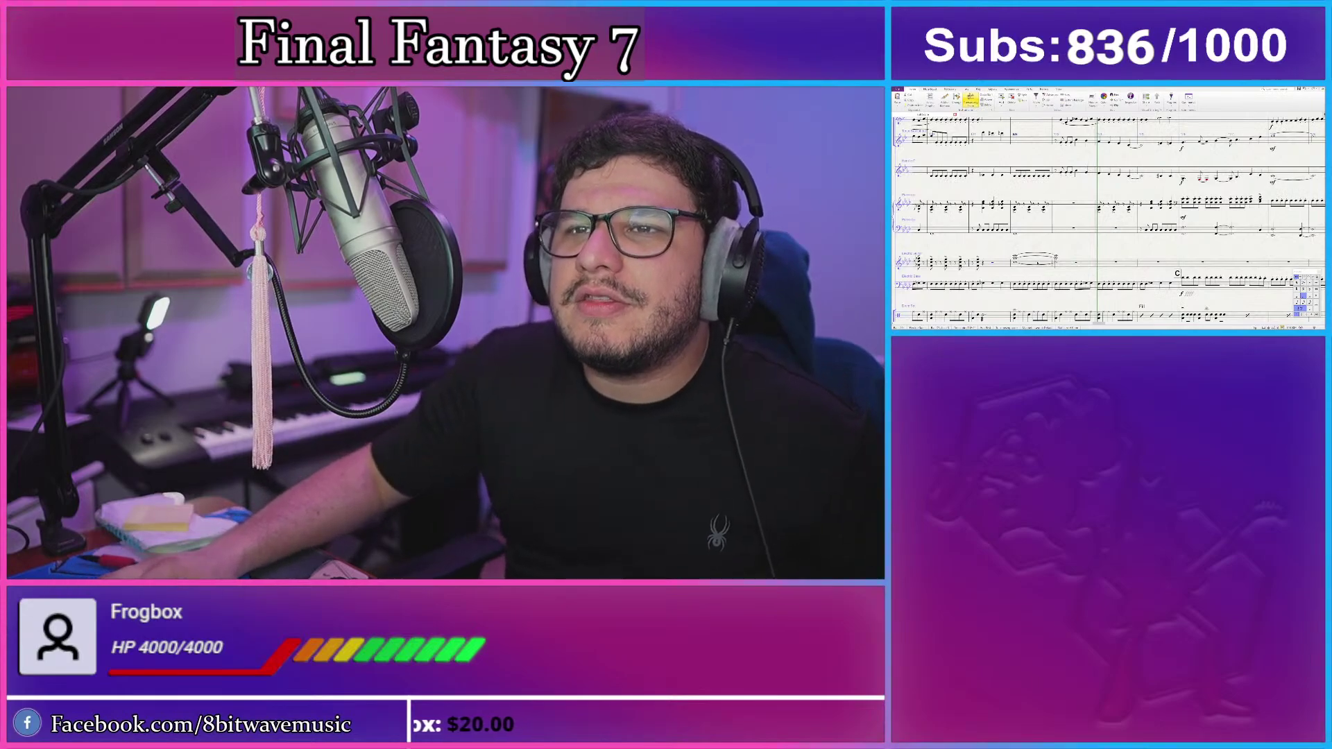
- Audition the tied Electric Guitar chord of bars 122 and 123 in a different octave
{"action": "left_click", "coordinate": [1081, 262], "text": "shift"}
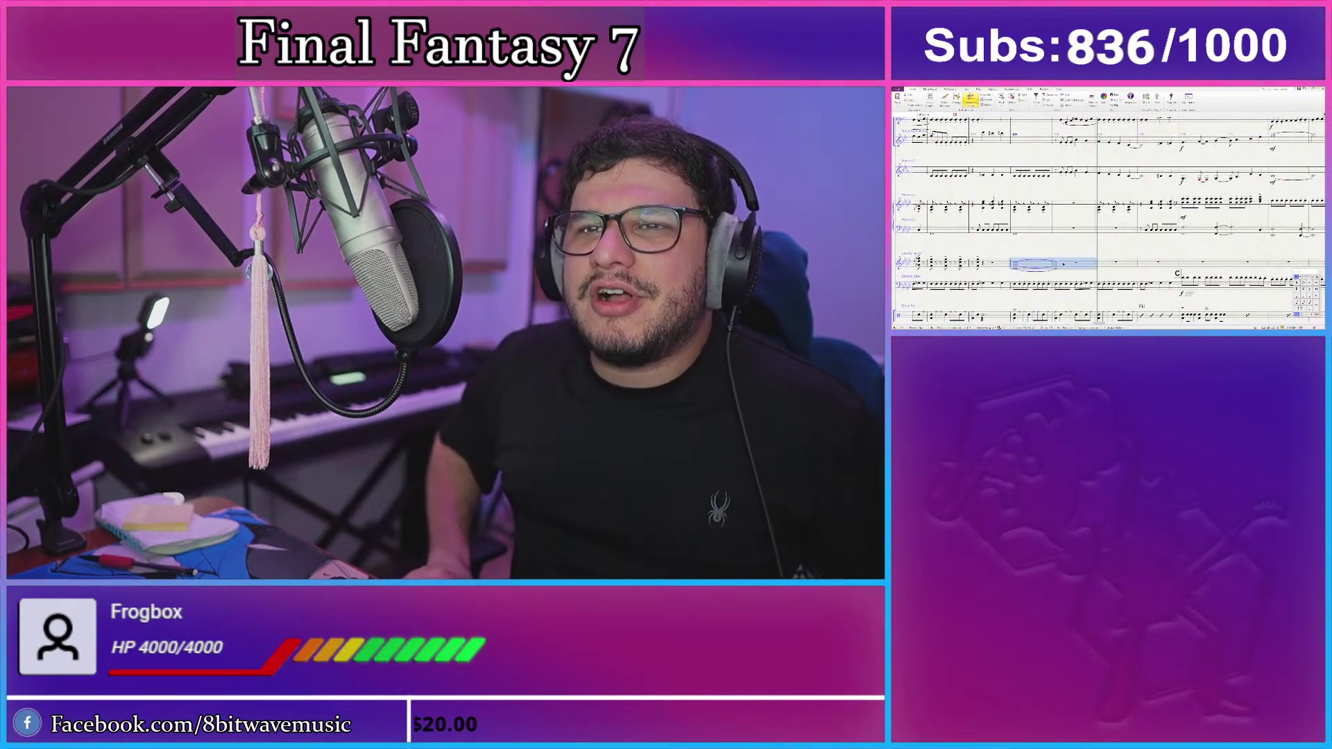
{"action": "key", "text": "space"}
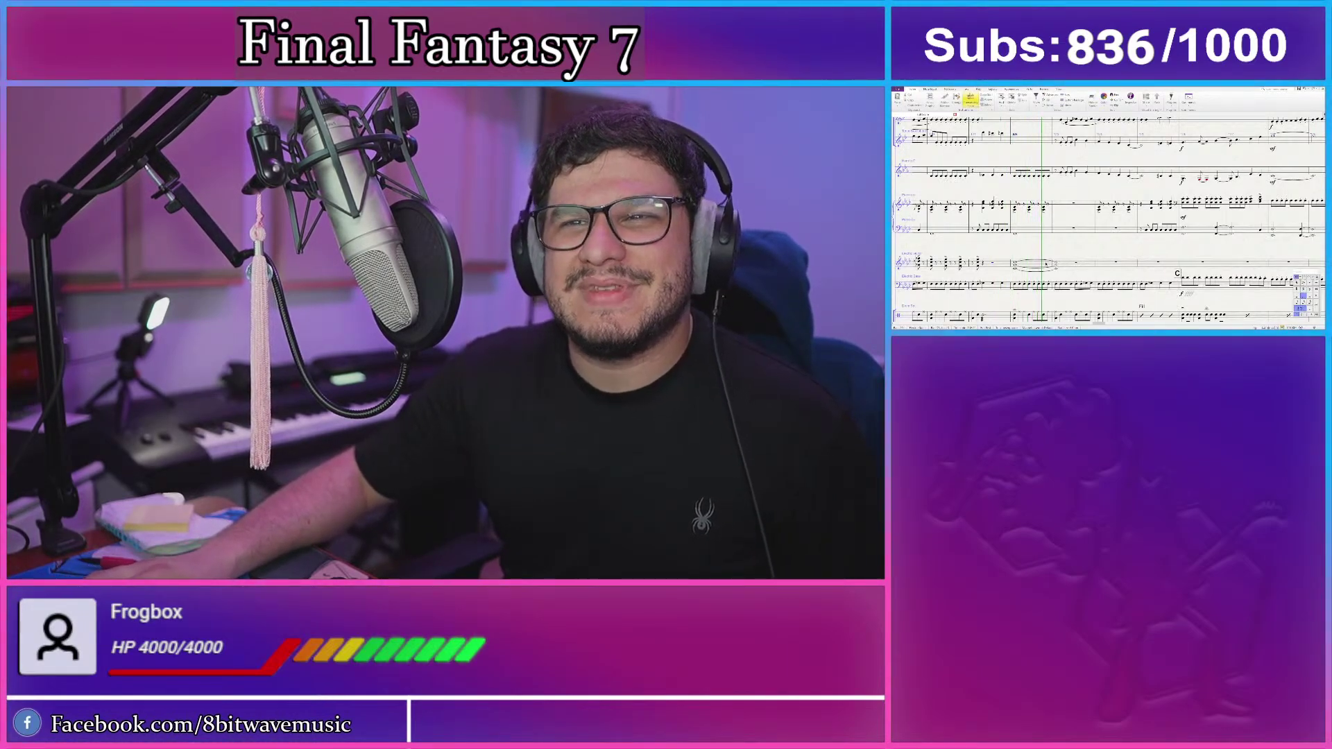
{"action": "left_click", "coordinate": [1064, 264], "text": "shift"}
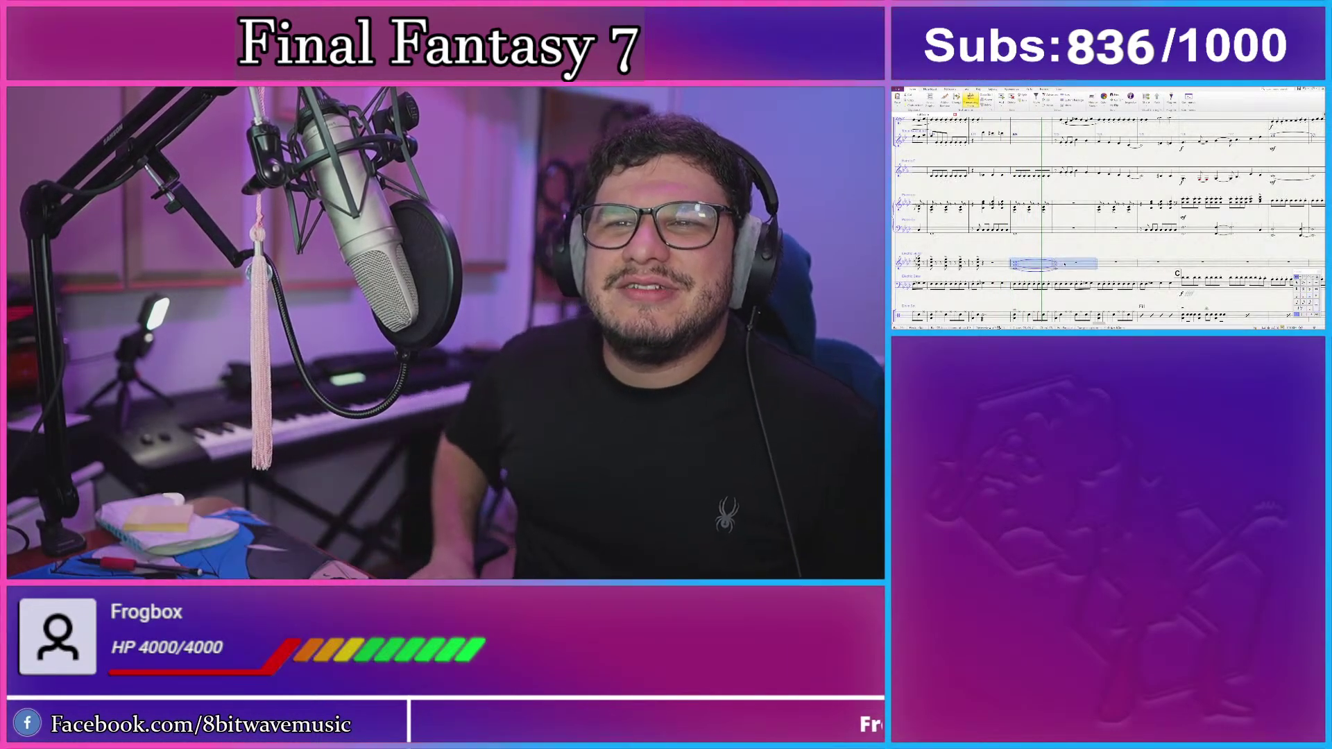
{"action": "key", "text": "ctrl+Up"}
{"action": "key", "text": "Escape"}
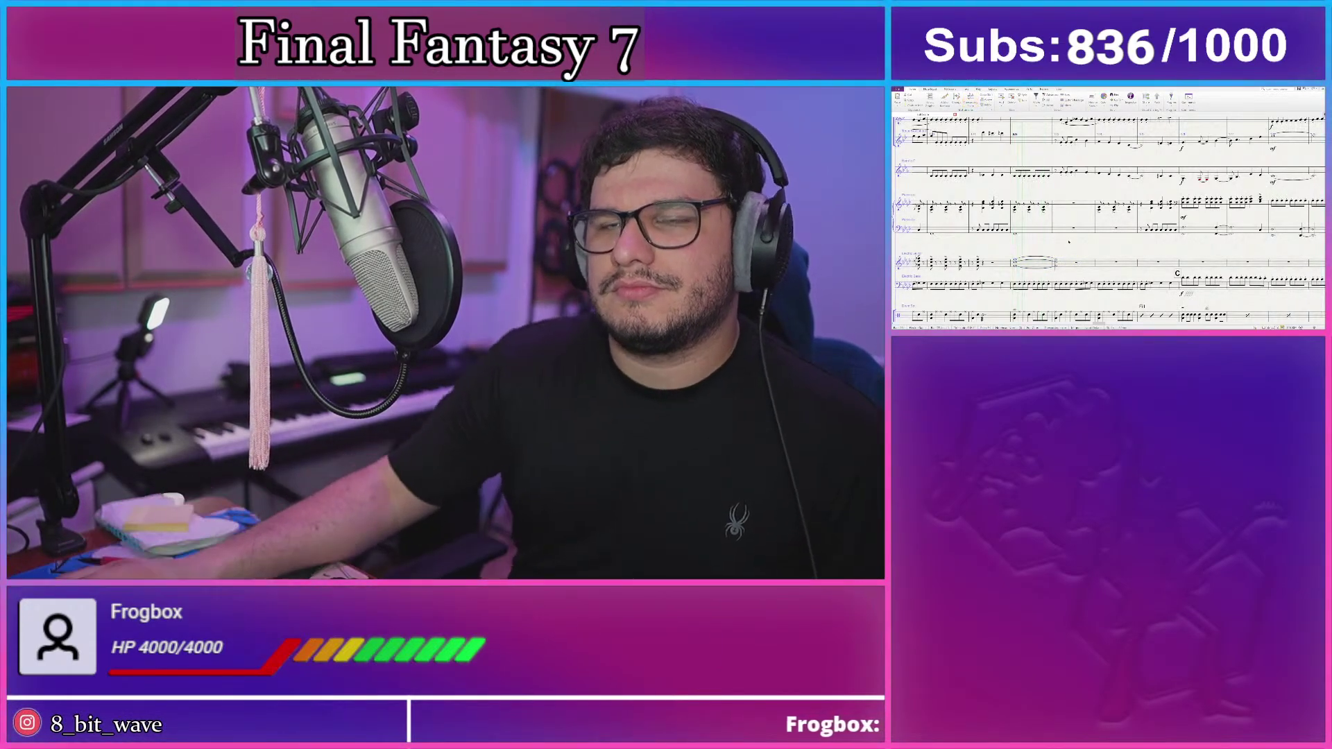
- Play back bars 122 to 125 to check the sustained guitar chord against the passage leading to rehearsal mark C
{"action": "key", "text": "space"}
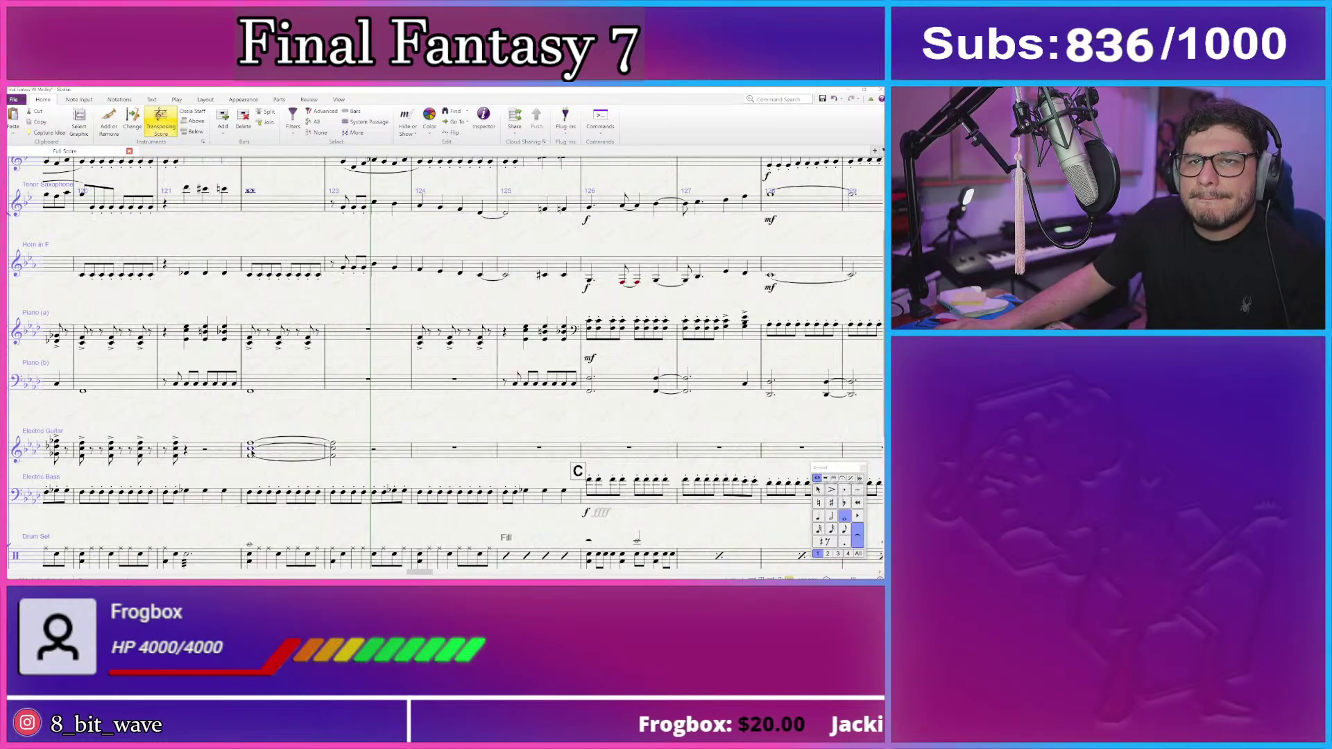
{"action": "key", "text": "space"}
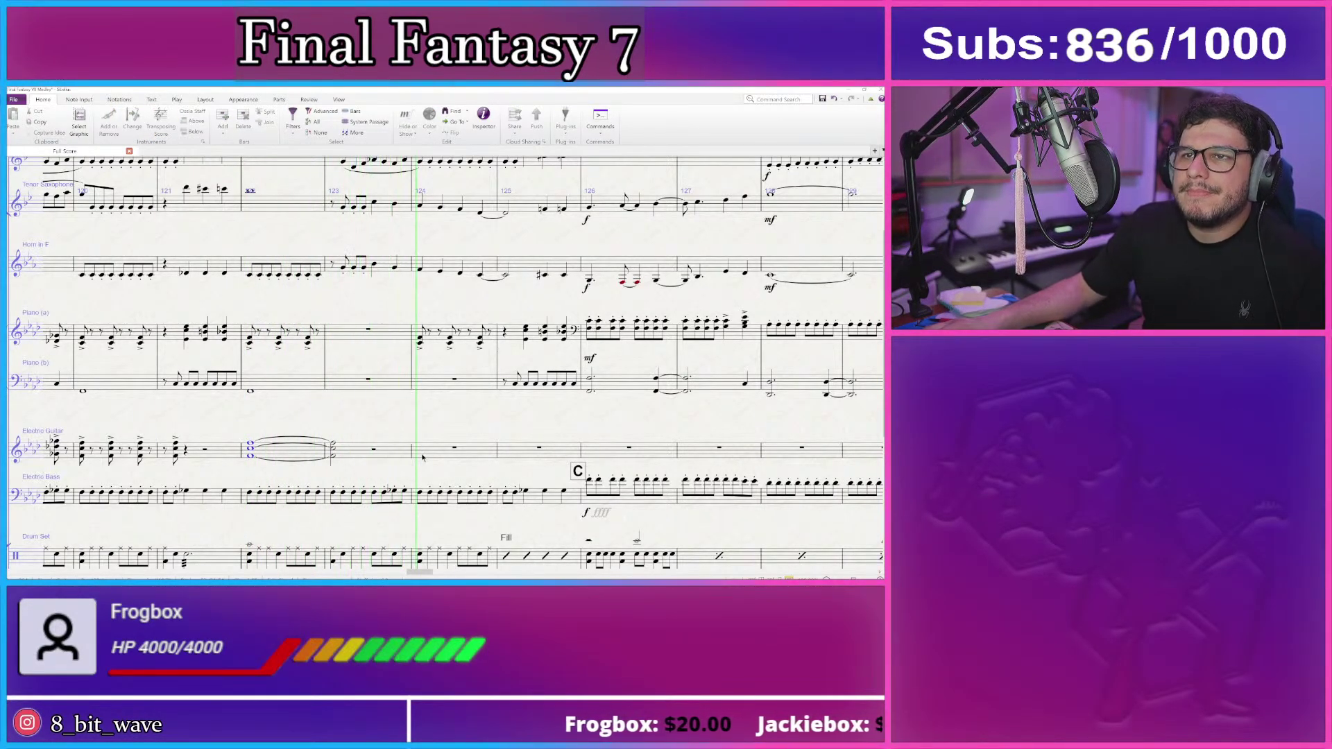
{"action": "key", "text": "space"}
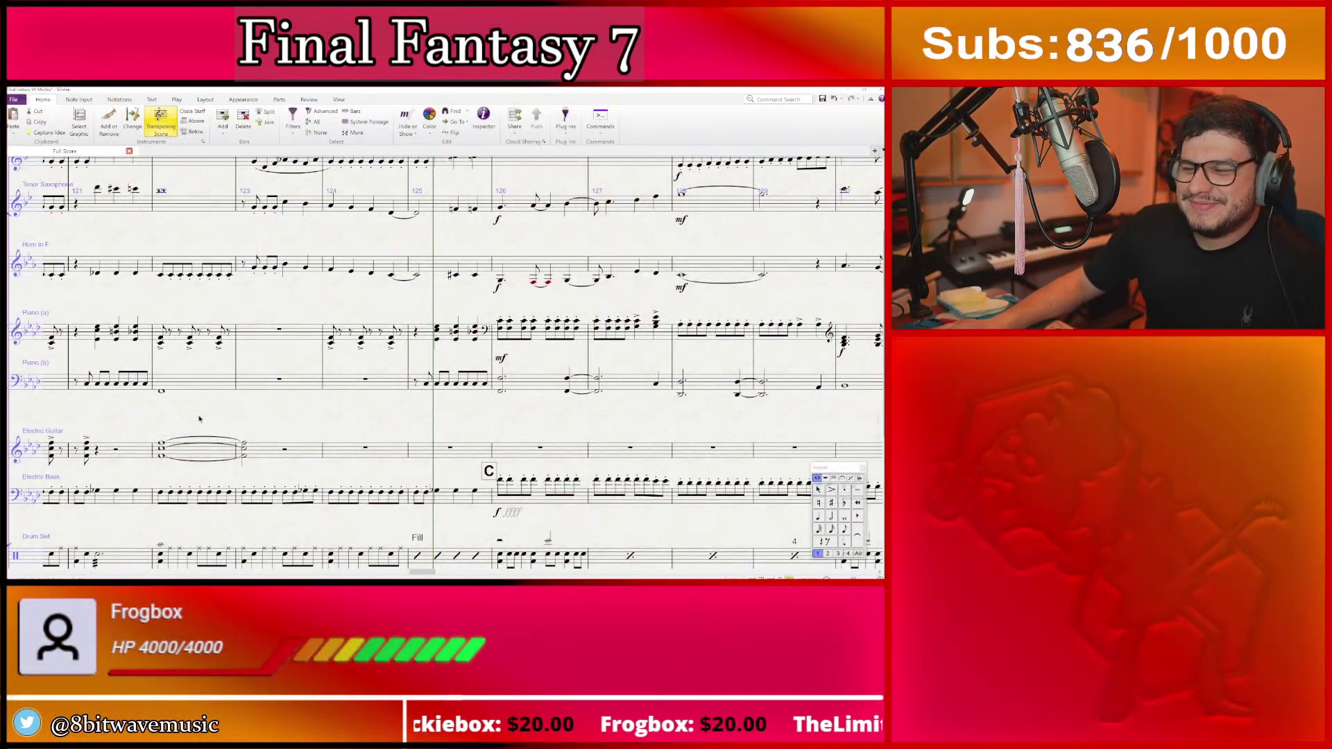
{"action": "scroll", "coordinate": [274, 407], "scroll_direction": "left", "scroll_amount": 2}
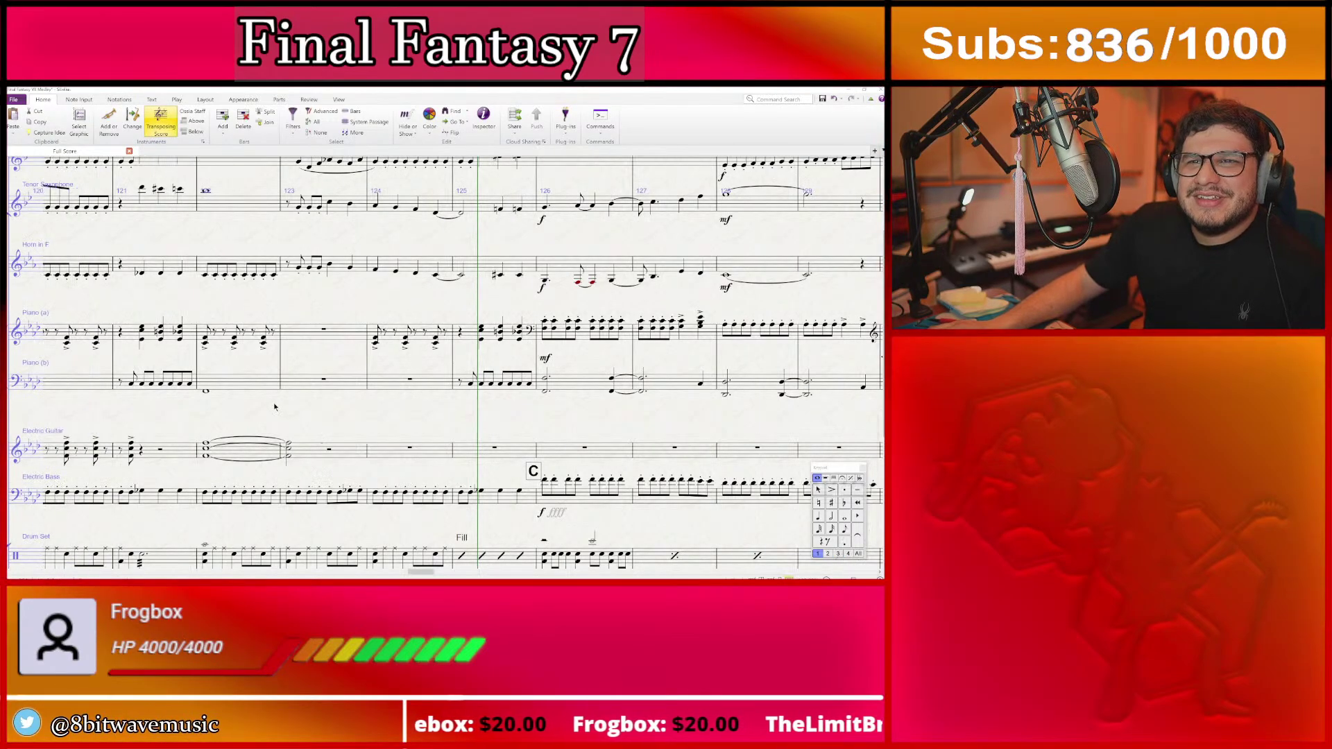
{"action": "left_click", "coordinate": [206, 450]}
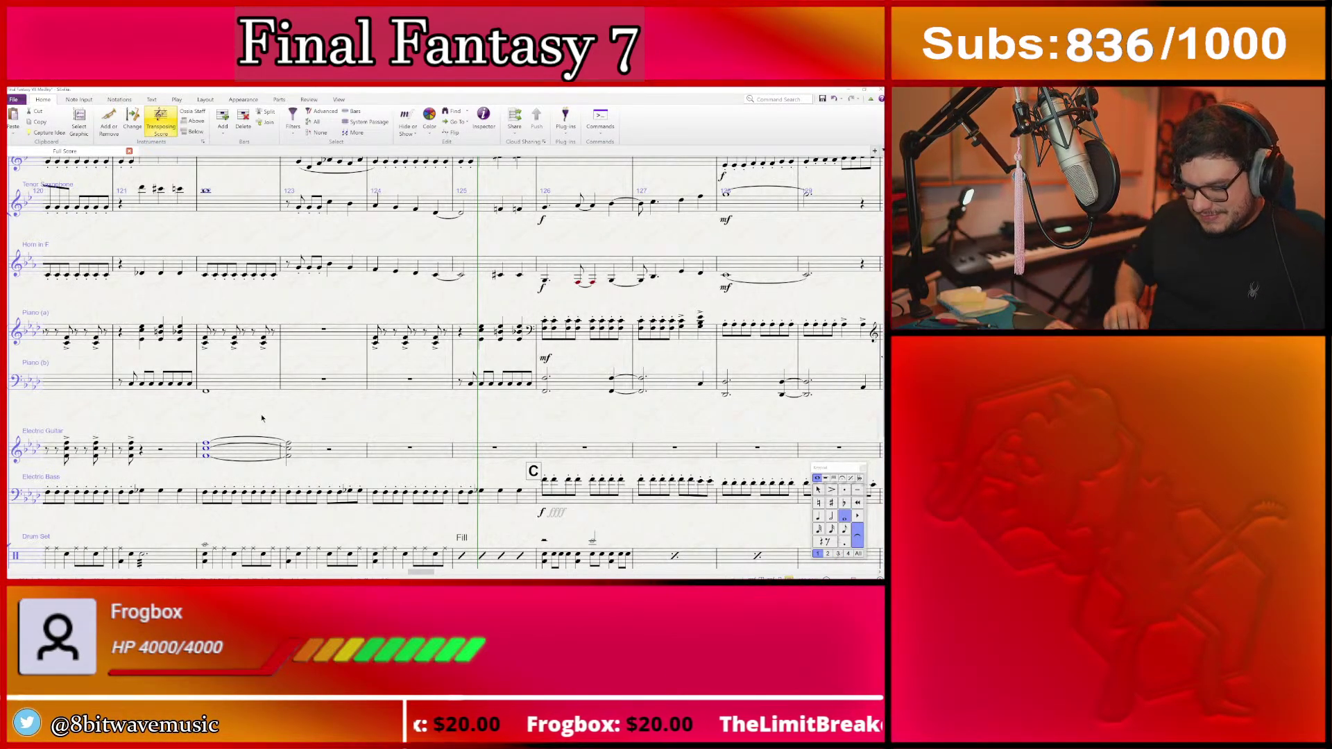
{"action": "key", "text": "p"}
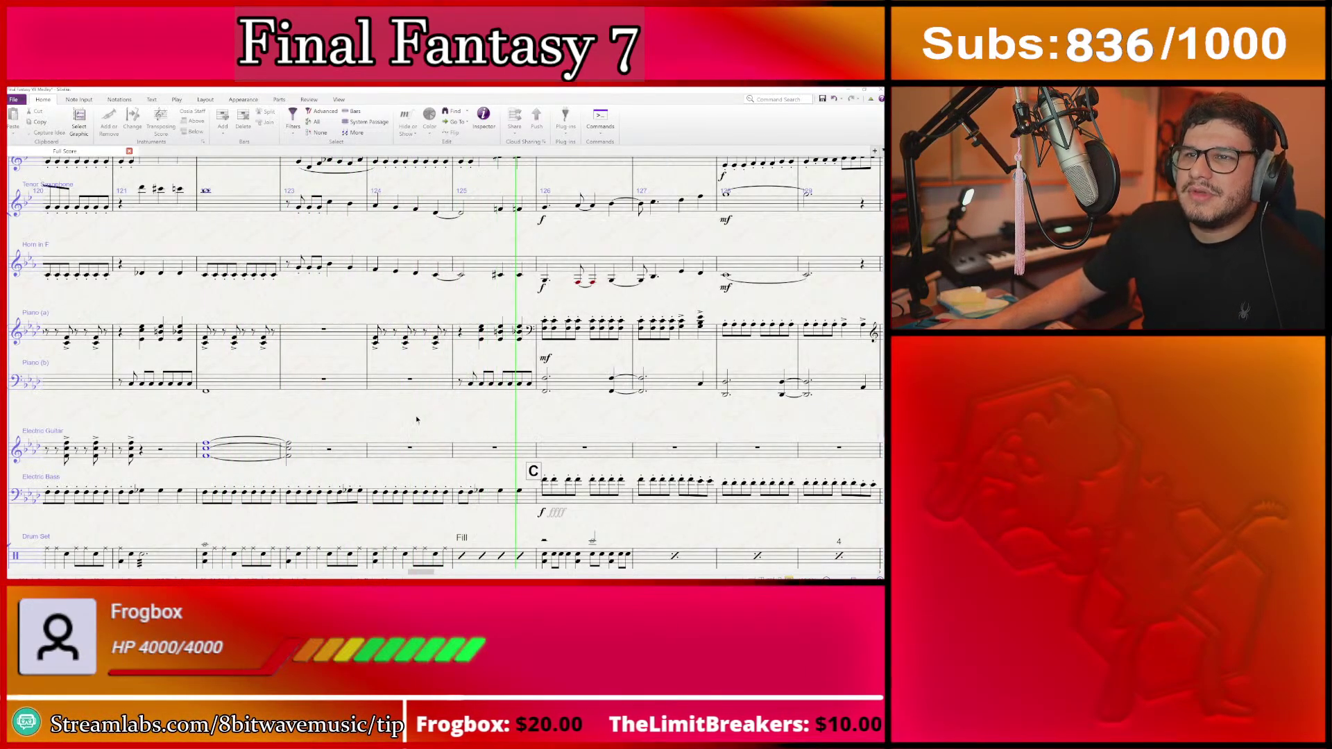
{"action": "key", "text": "Escape"}
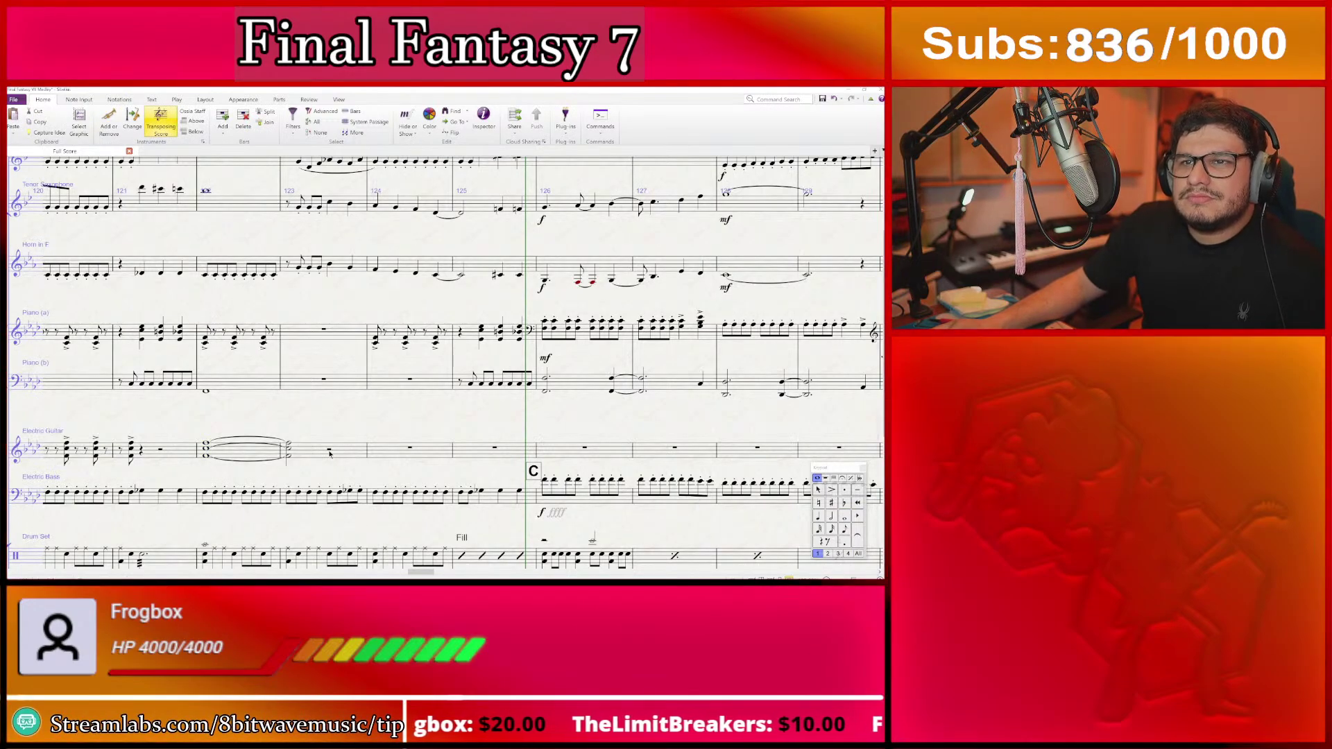
- Lengthen the Electric Guitar chord in bar 123 to a dotted half and enter quarter-note chords on beat 4 and on beat 1 of bar 124
{"action": "left_click", "coordinate": [288, 450]}
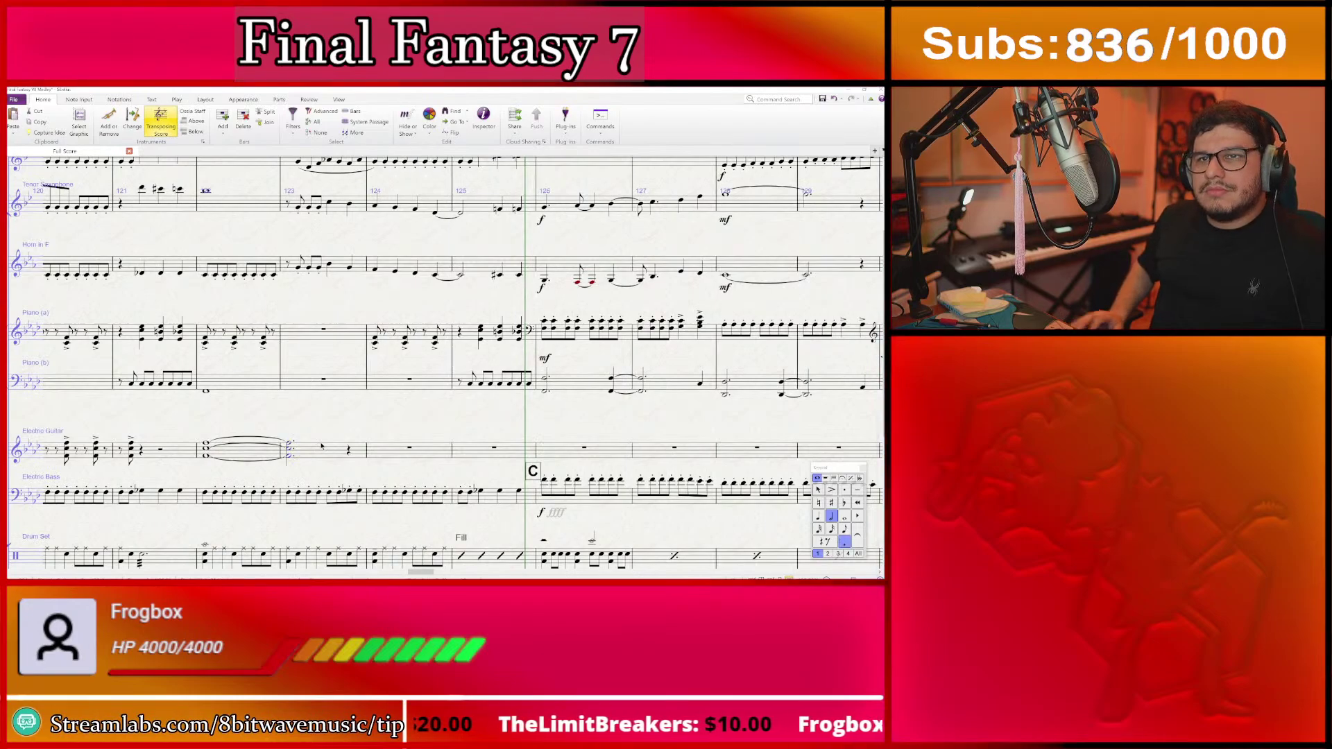
{"action": "key", "text": "Right"}
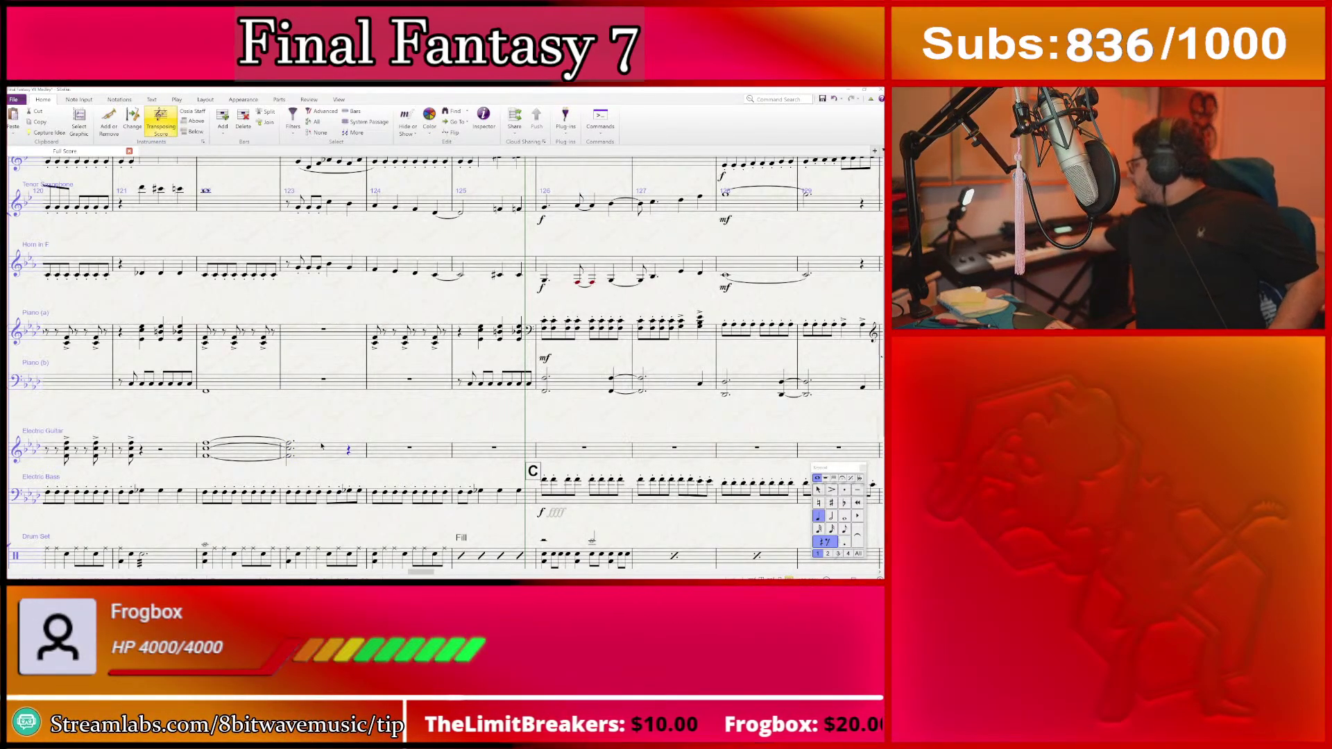
{"action": "key", "text": "g"}
{"action": "key", "text": "shift+3"}
{"action": "key", "text": "shift+5"}
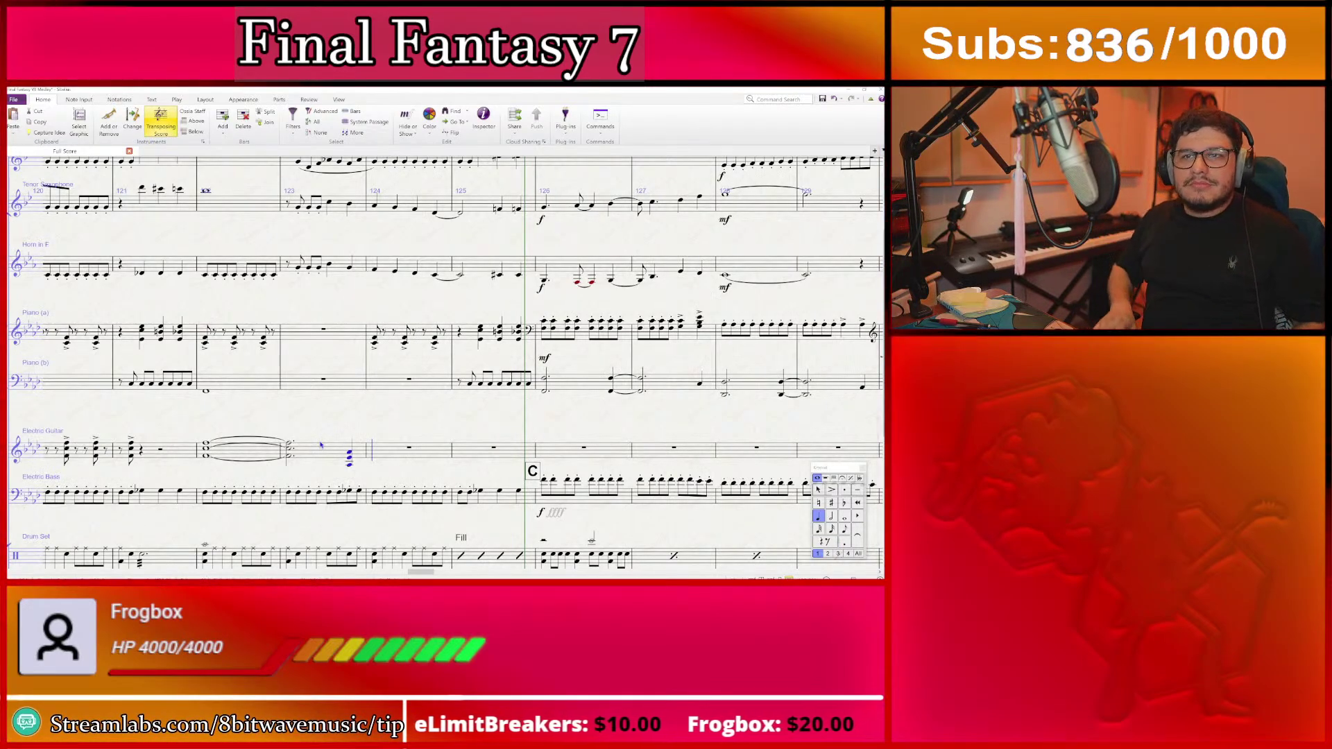
{"action": "key", "text": "ctrl+Up"}
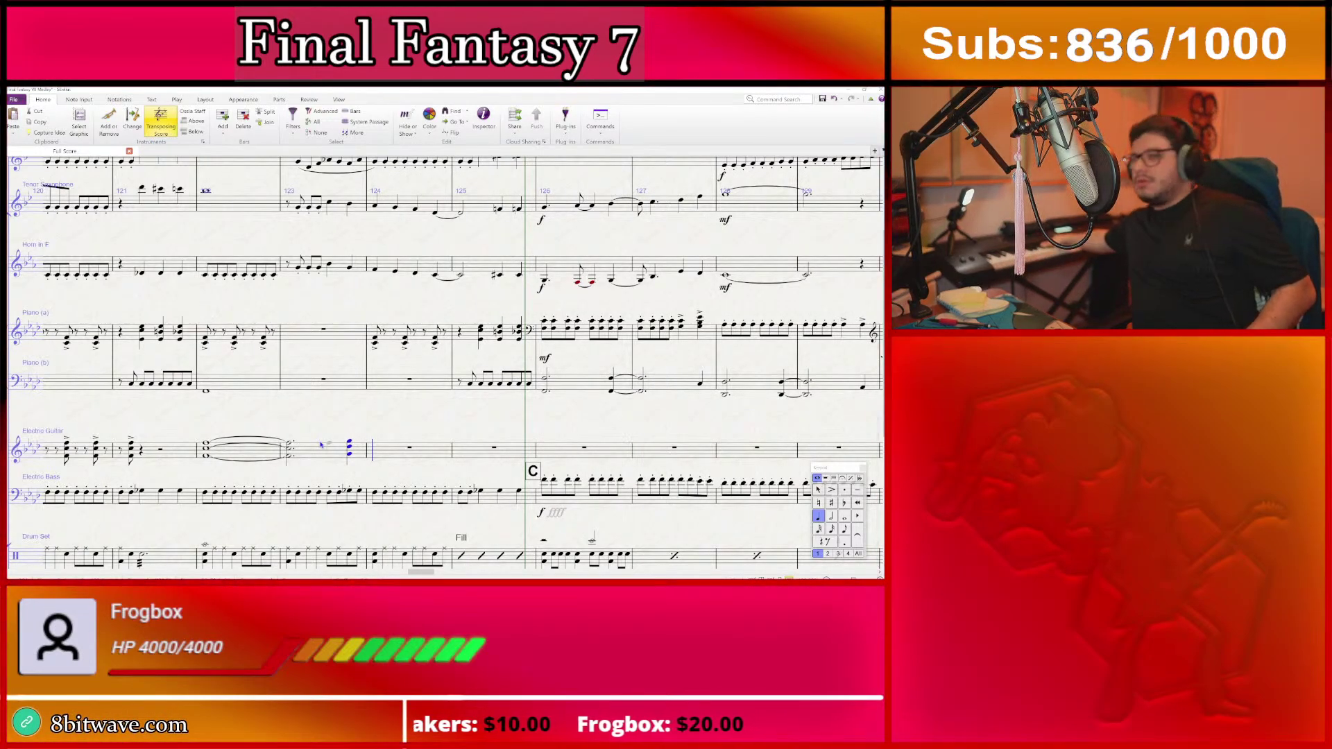
{"action": "key", "text": "b"}
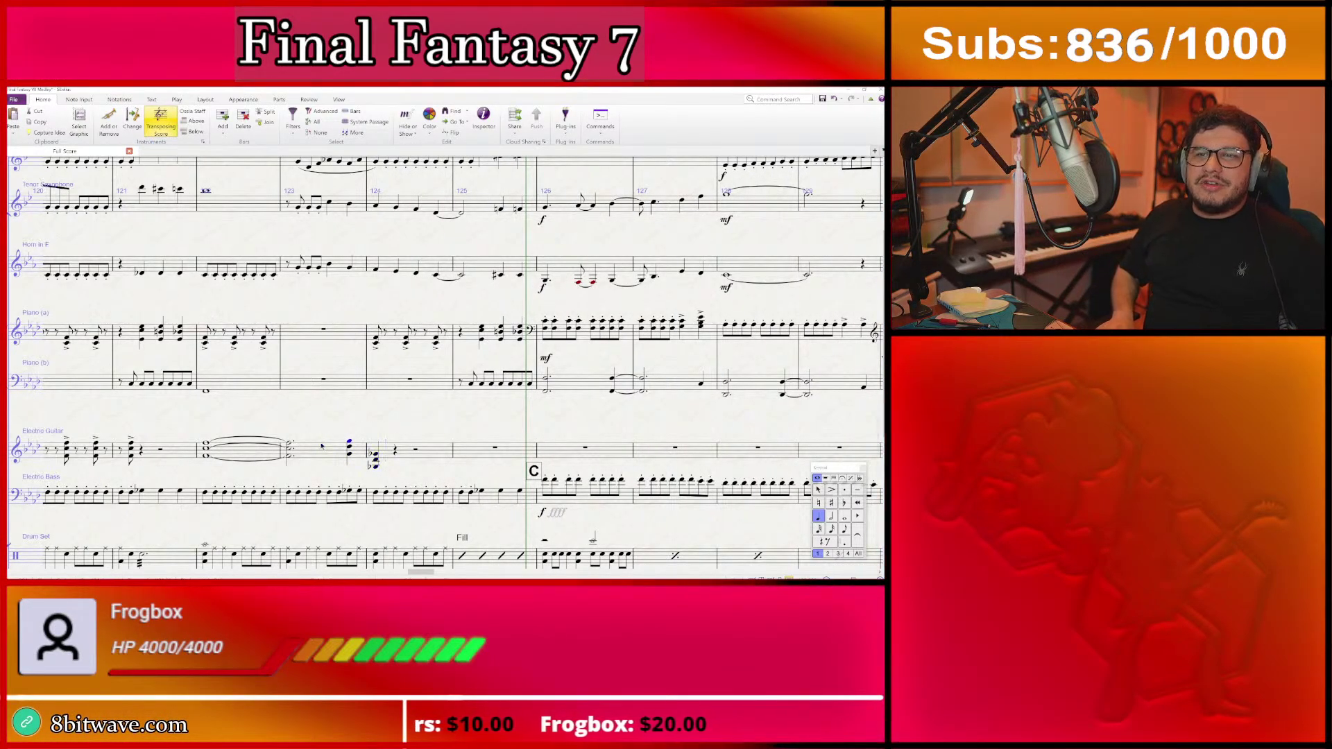
{"action": "key", "text": "Escape"}
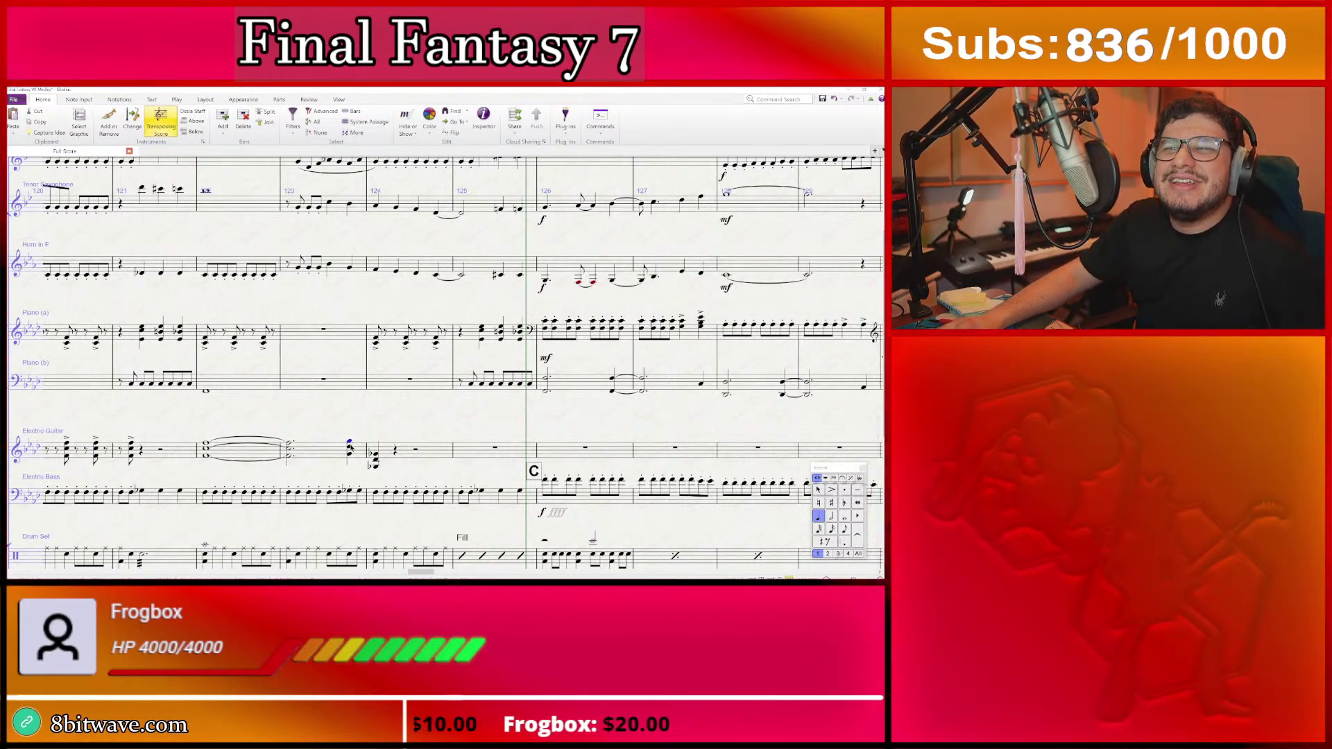
- Try replacement notes and a lower octave for the beat 4 Electric Guitar chord in bar 123
{"action": "left_click", "coordinate": [349, 448]}
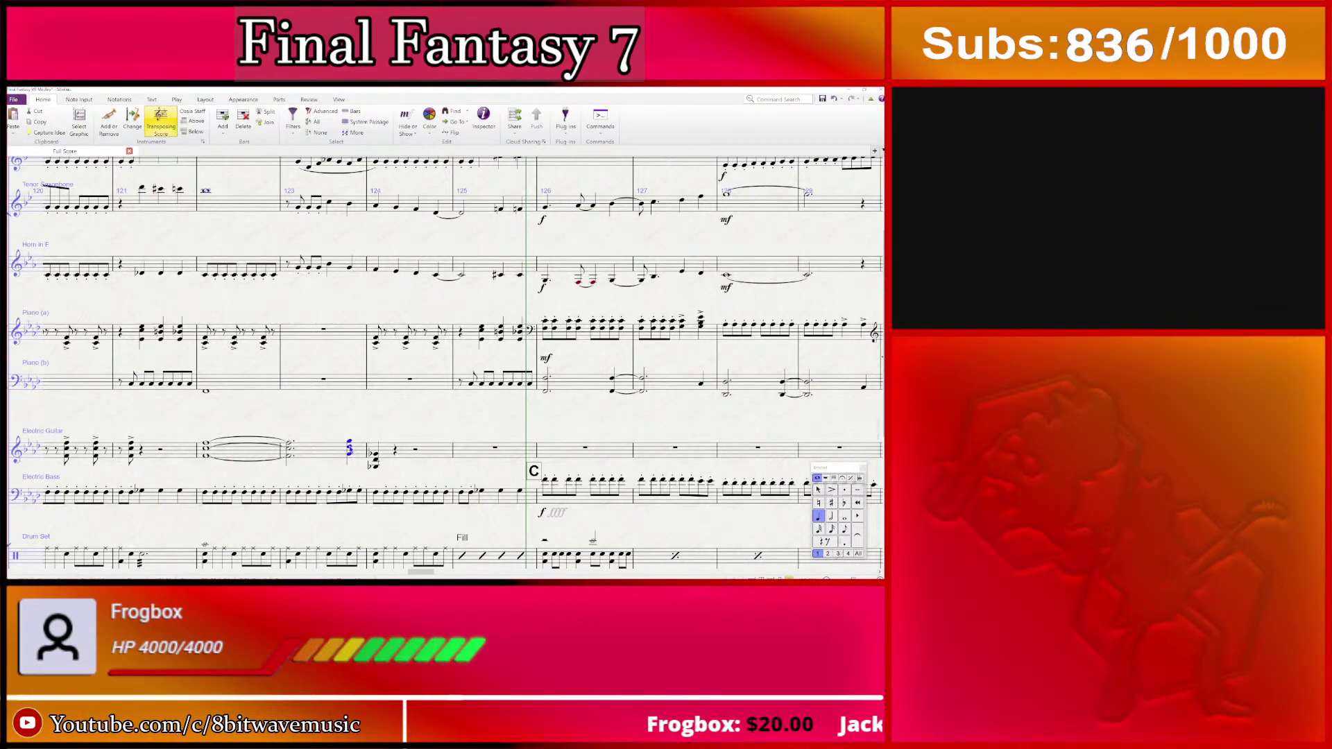
{"action": "key", "text": "c"}
{"action": "key", "text": "c"}
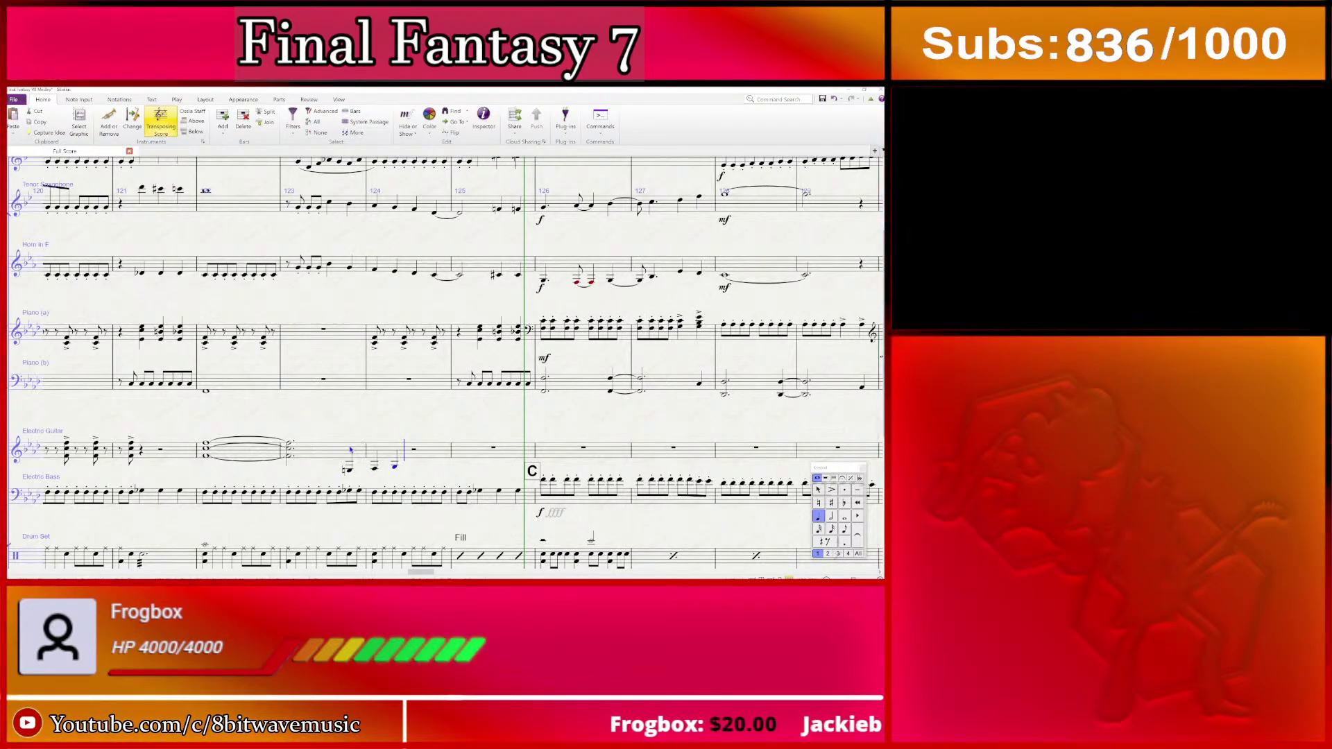
{"action": "key", "text": "ctrl+z"}
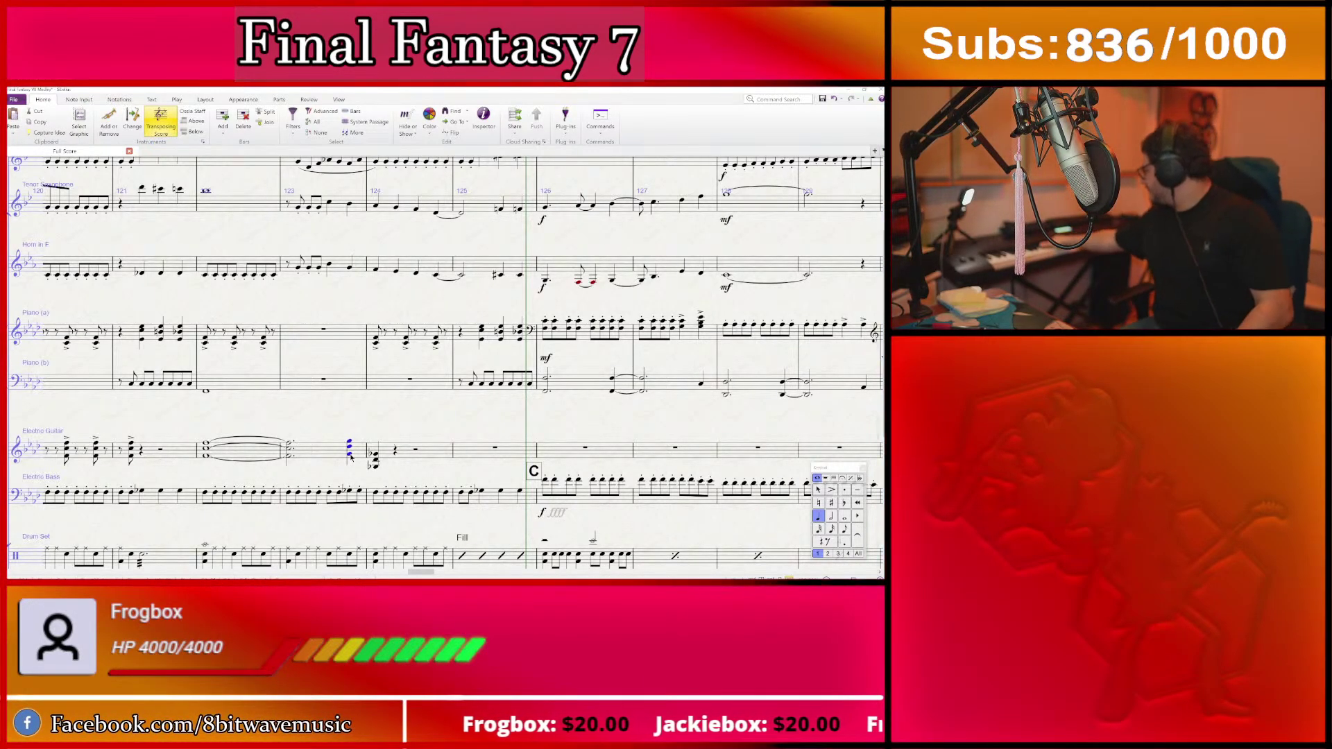
{"action": "key", "text": "ctrl+Down"}
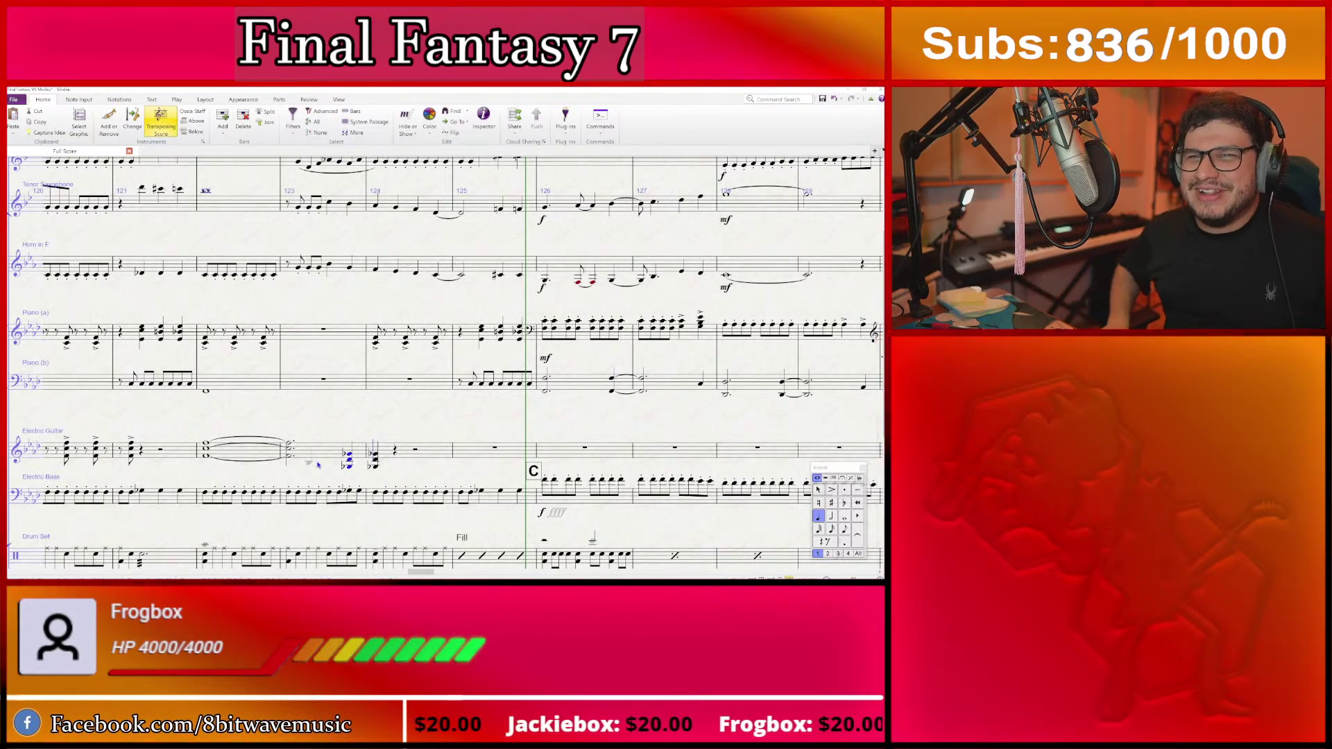
{"action": "key", "text": "ctrl+Up"}
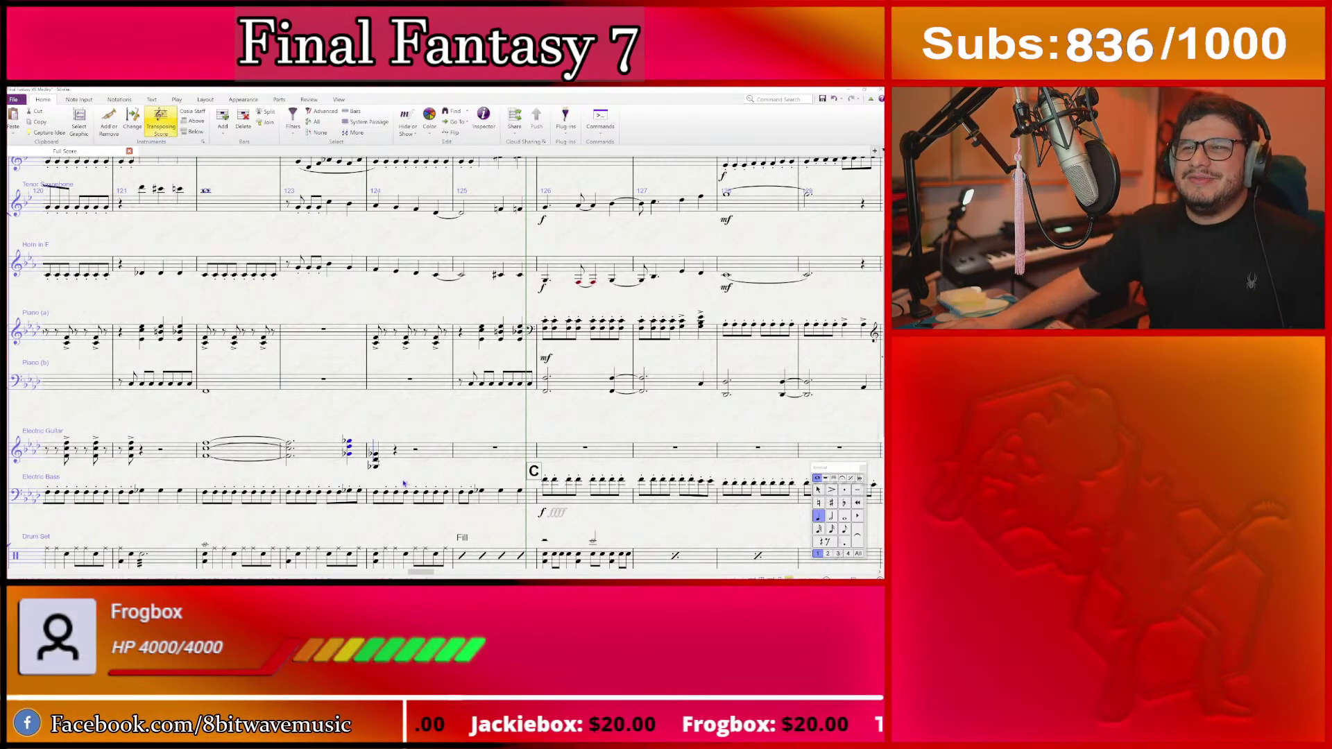
- Try the bar 124 Electric Guitar chord an octave higher as a whole-note chord tied to a quarter-note chord on beat 1 of bar 125
{"action": "left_click", "coordinate": [374, 459]}
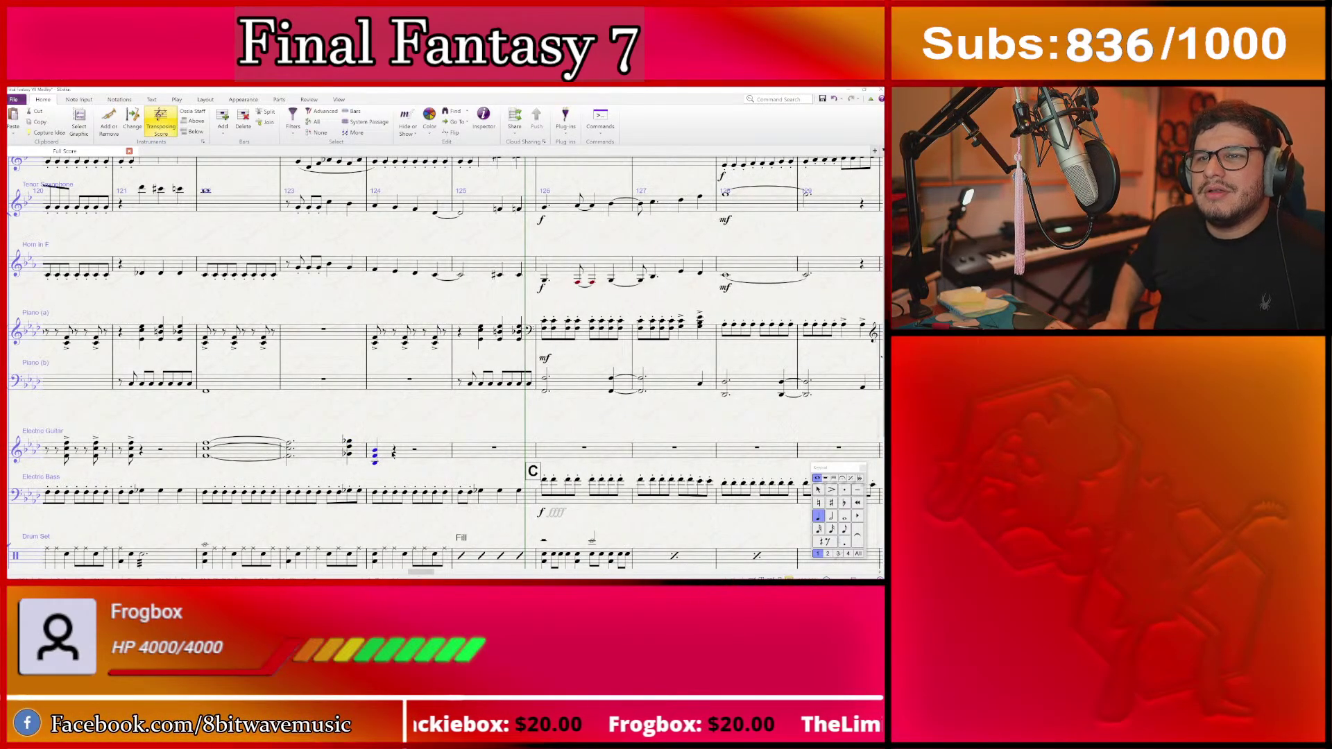
{"action": "key", "text": "ctrl+Up"}
{"action": "left_click", "coordinate": [347, 444]}
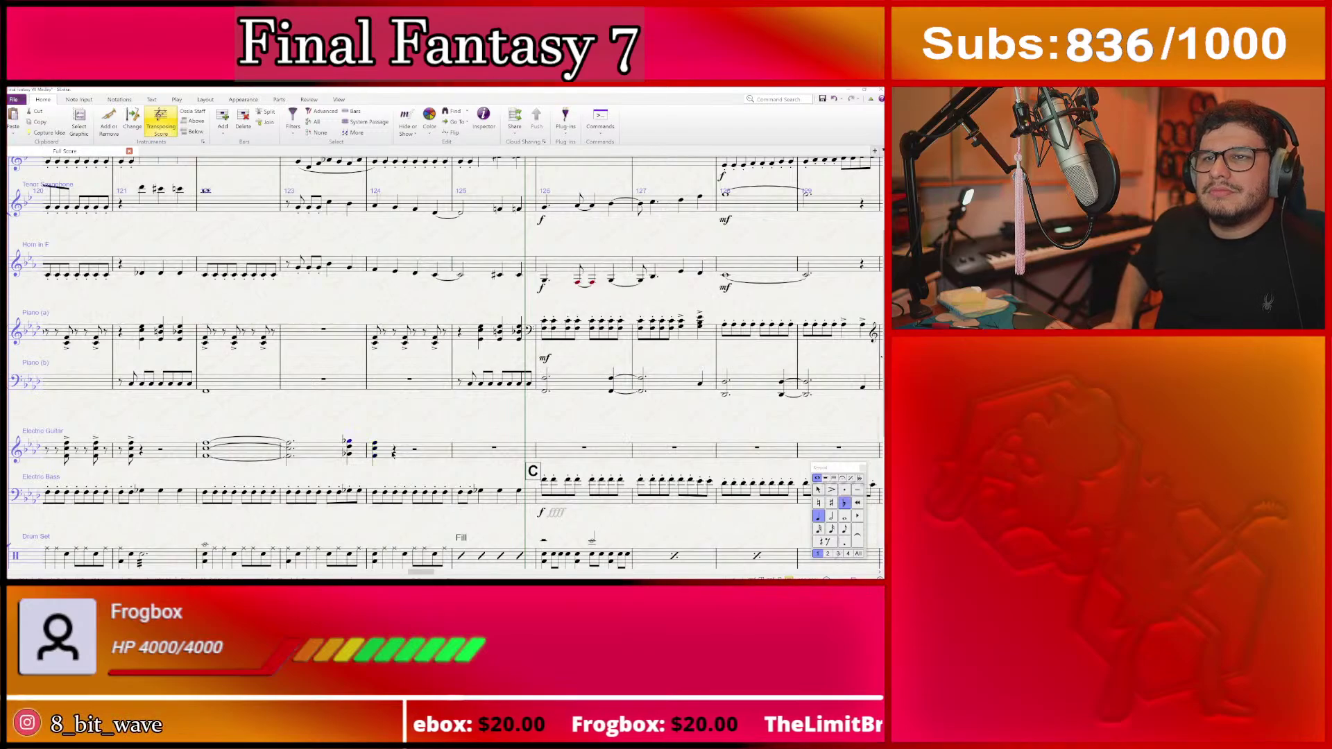
{"action": "key", "text": "Return"}
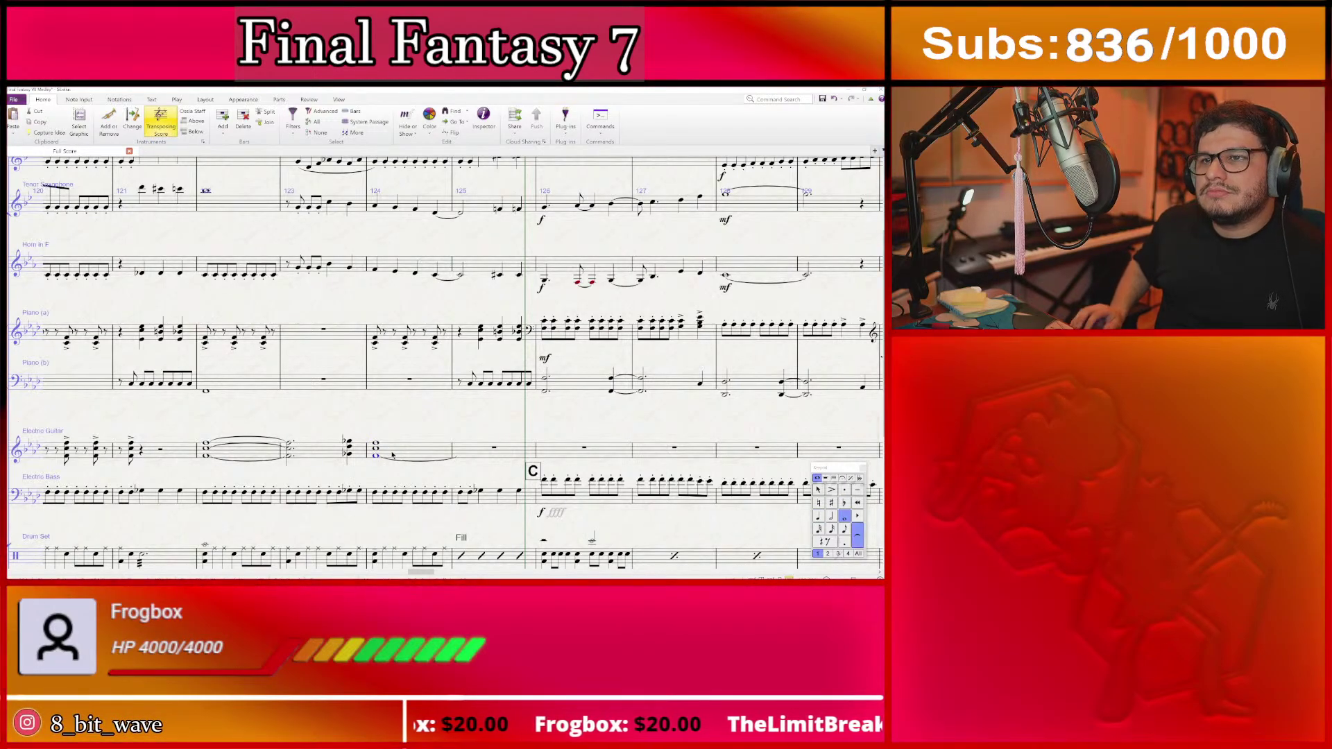
{"action": "key", "text": "Return"}
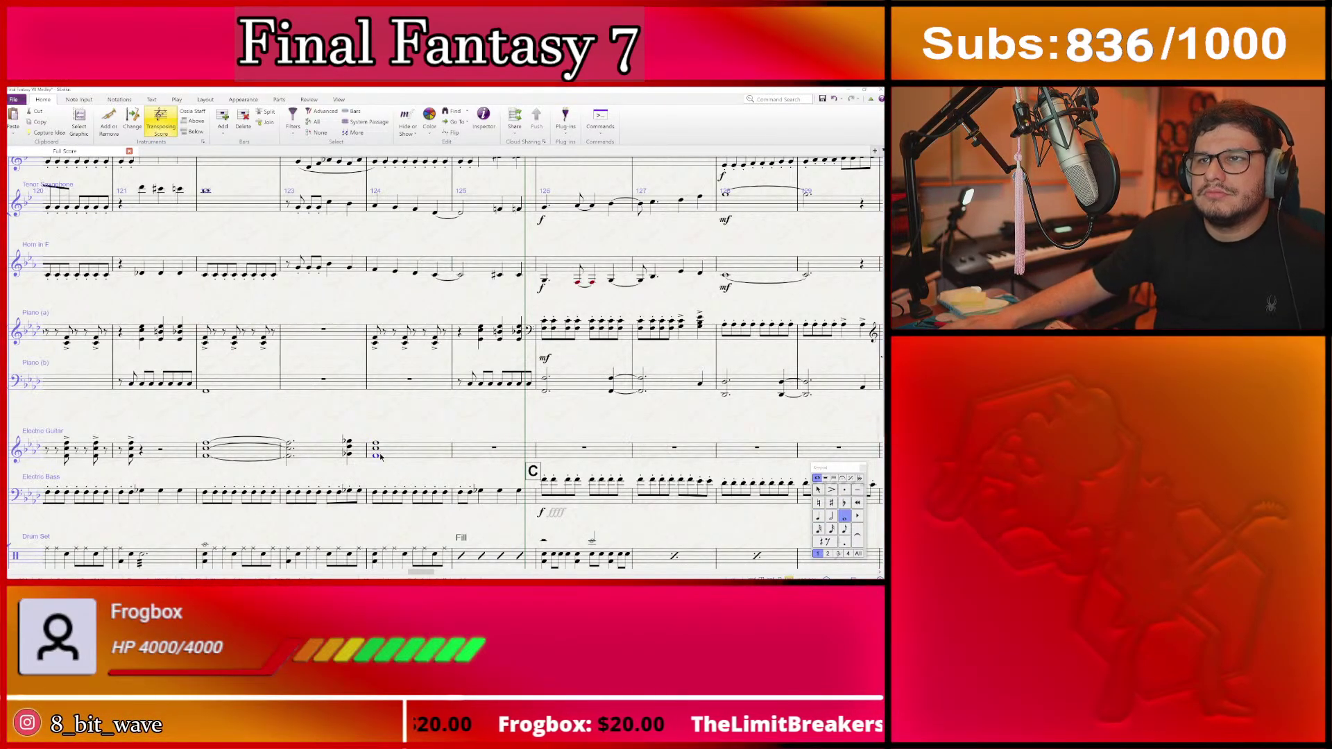
{"action": "left_click", "coordinate": [375, 449]}
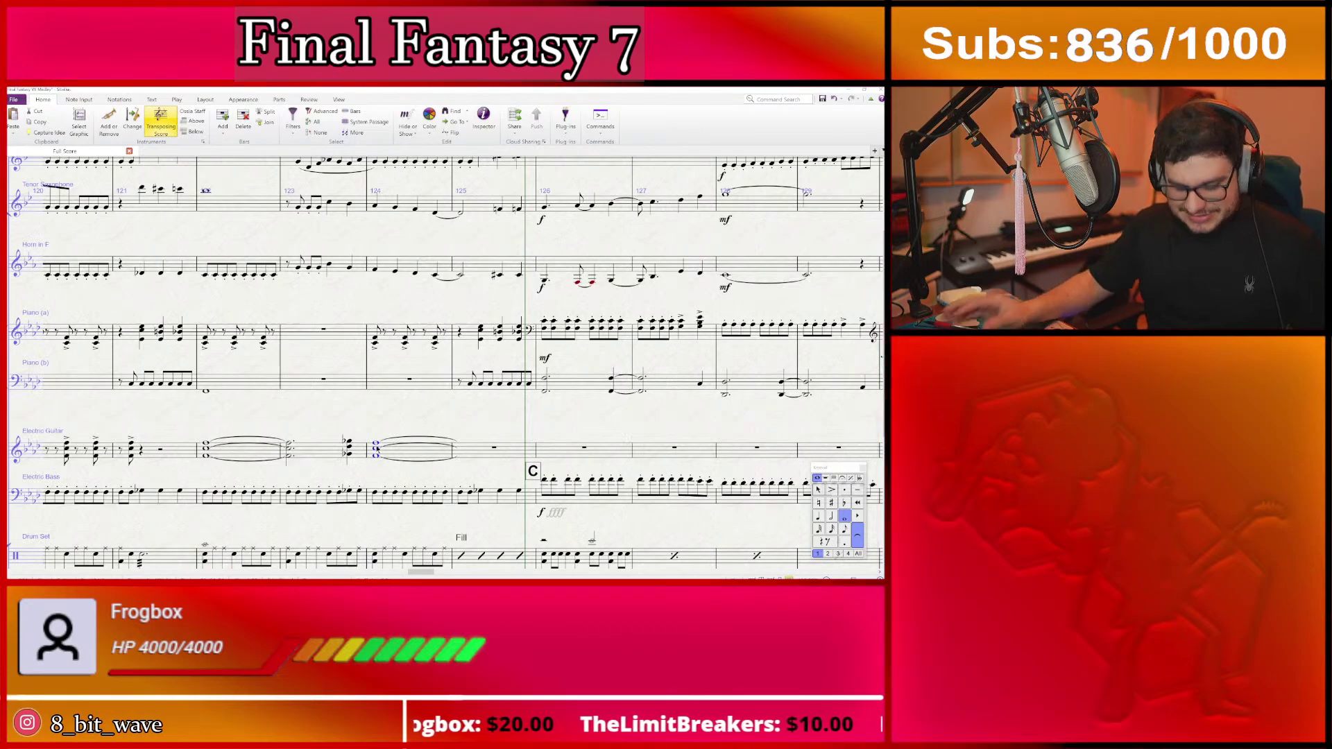
{"action": "key", "text": "4"}
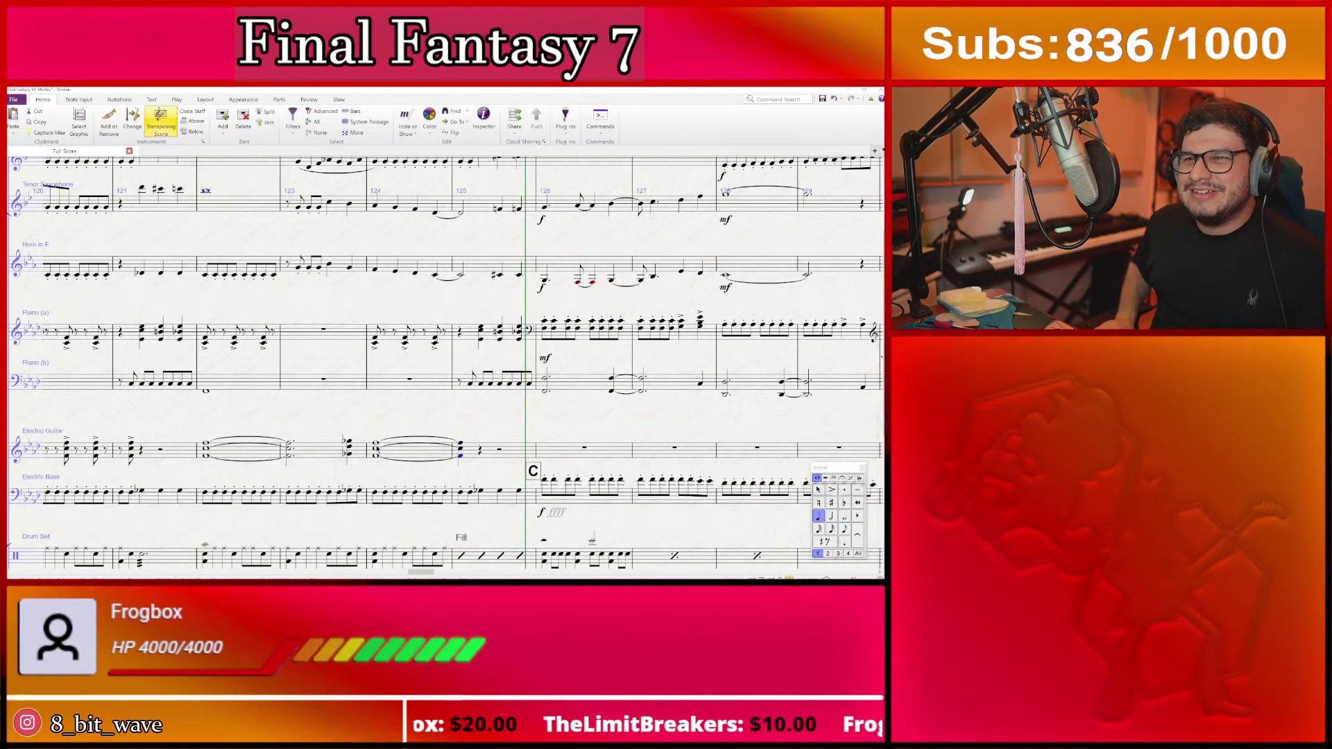
{"action": "key", "text": "Right"}
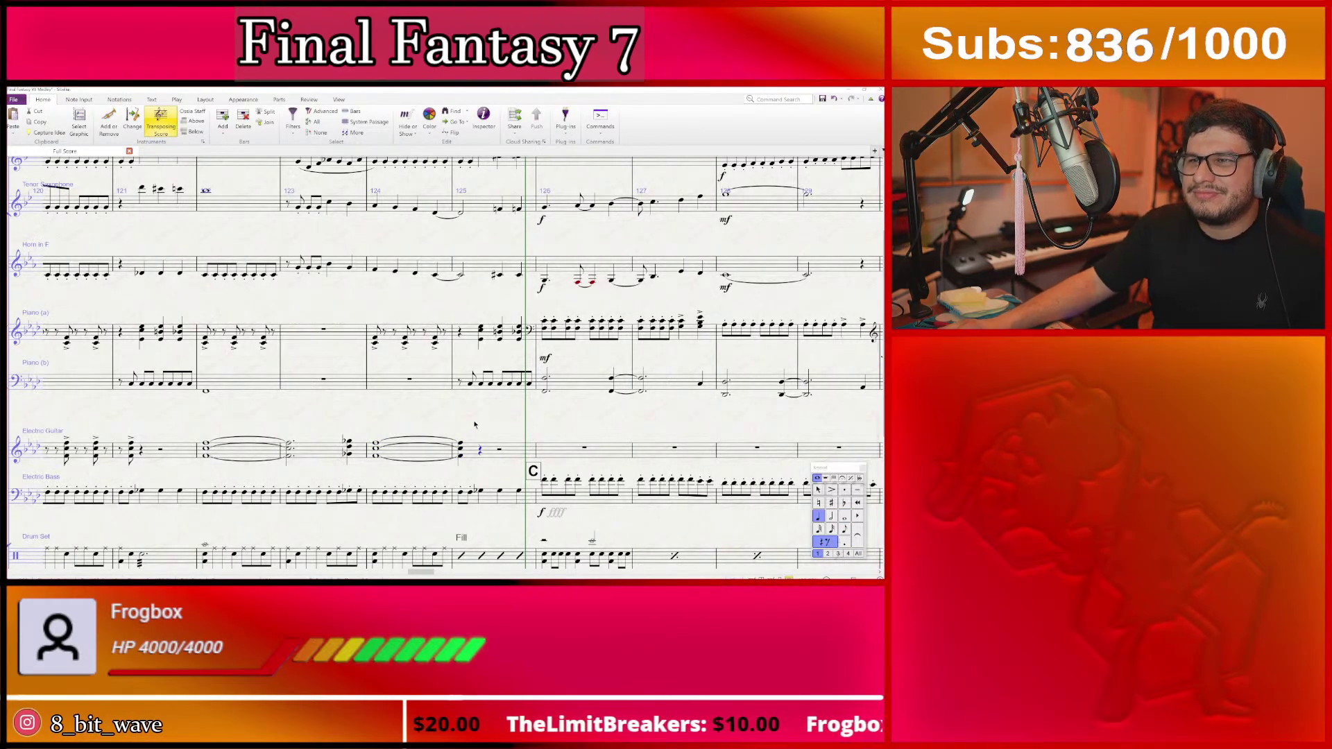
- Copy the beat 4 Electric Guitar chord of bar 123 to beat 2 of bar 125 and repeat it on beats 3 and 4
{"action": "left_click", "coordinate": [479, 451]}
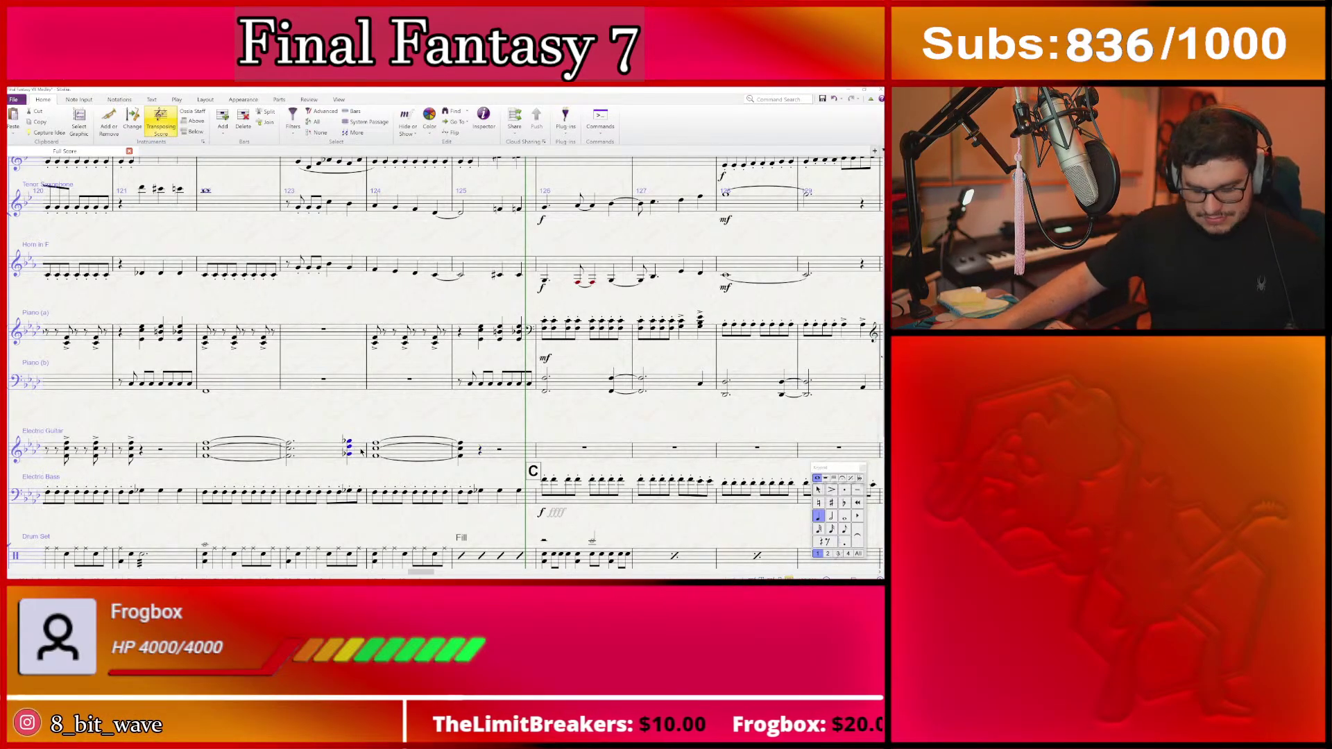
{"action": "left_click", "coordinate": [481, 451]}
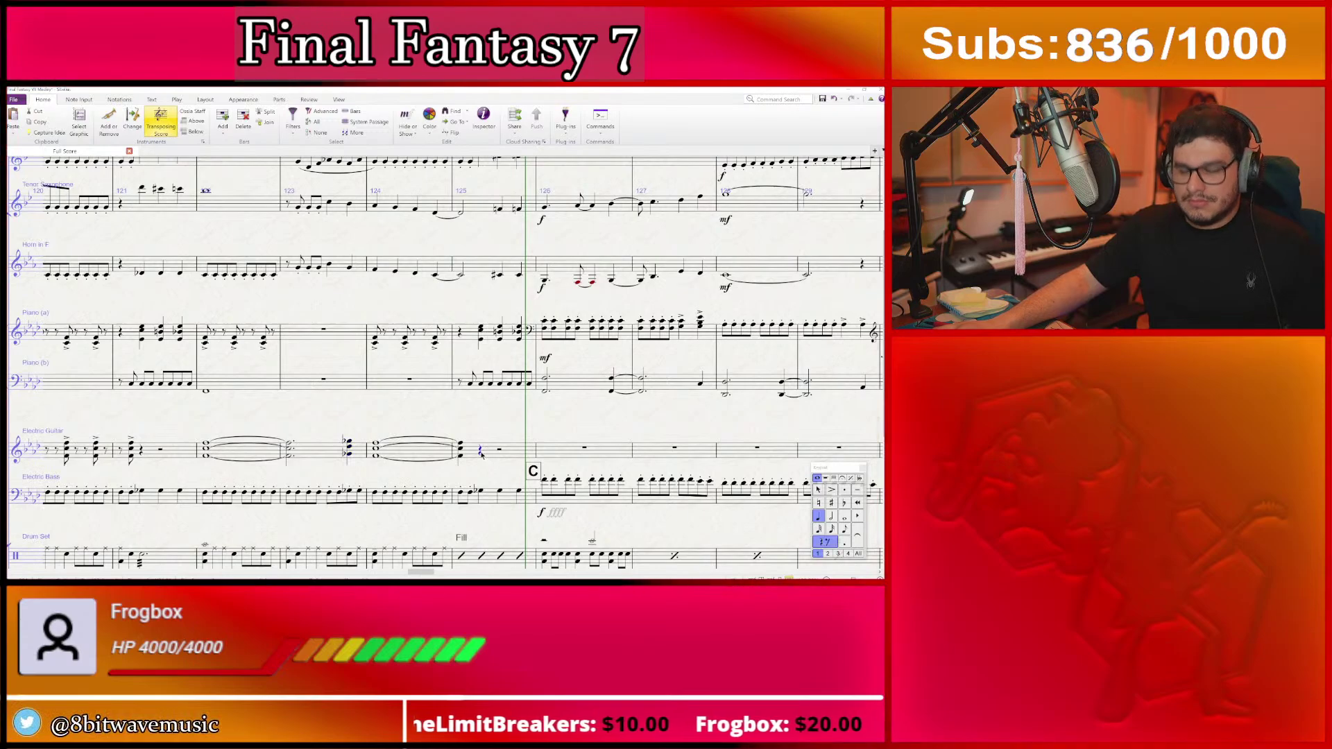
{"action": "key", "text": "r"}
{"action": "key", "text": "r"}
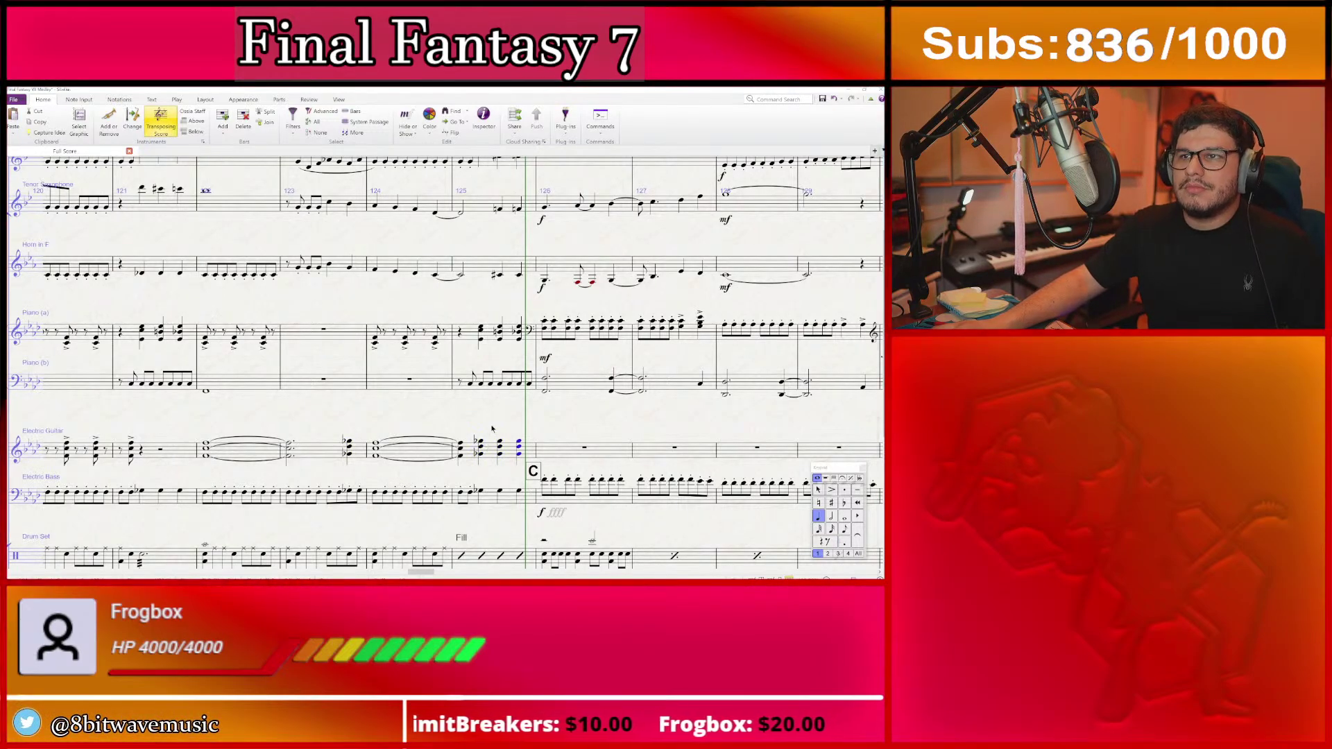
- Play back the Battle Theme from rehearsal mark B past mark C to check the guitar chords
{"action": "scroll", "coordinate": [354, 473], "scroll_direction": "left", "scroll_amount": 5}
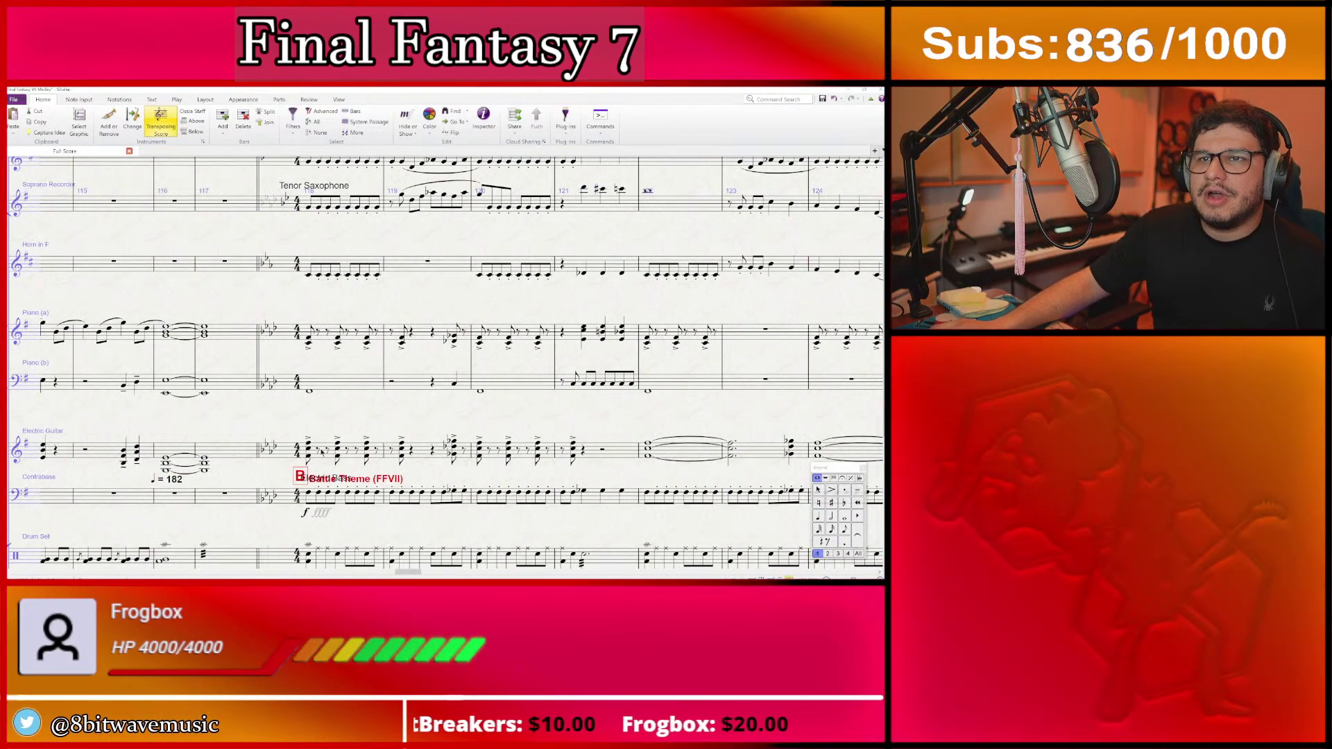
{"action": "left_click", "coordinate": [308, 449]}
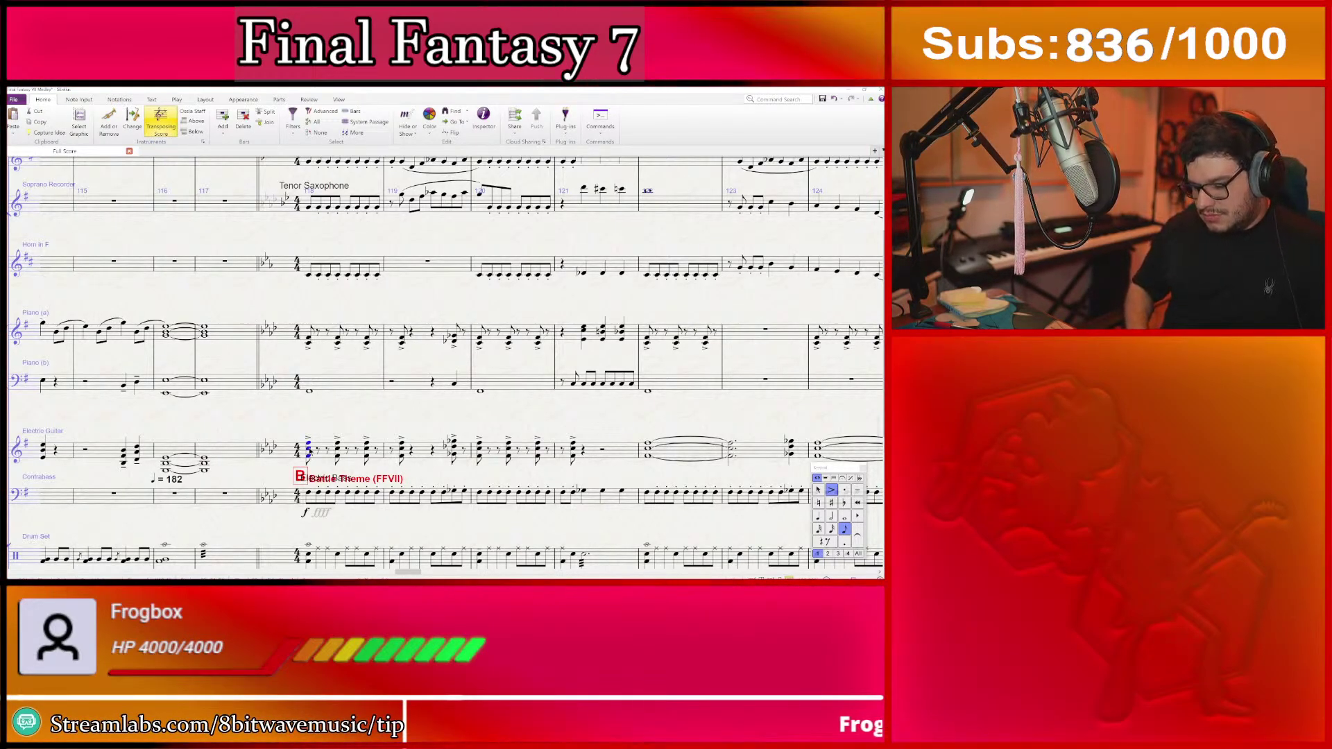
{"action": "key", "text": "space"}
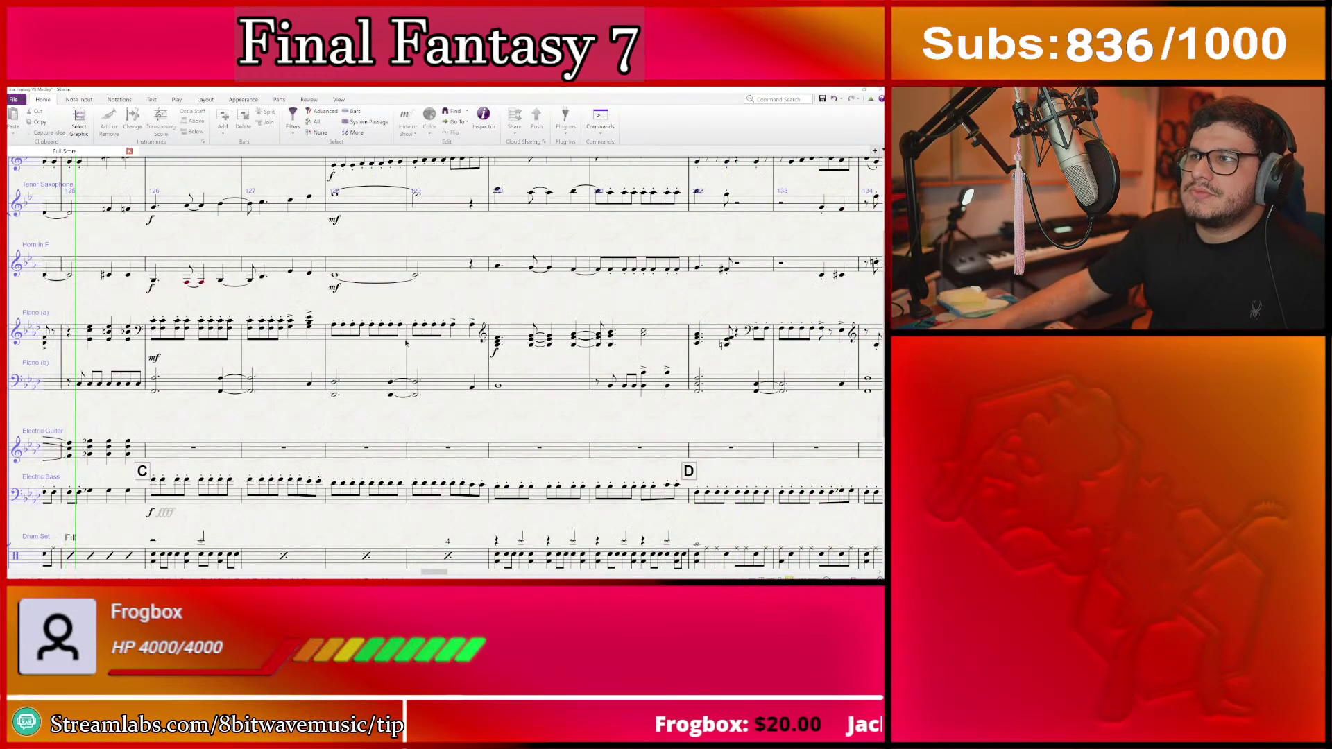
{"action": "key", "text": "space"}
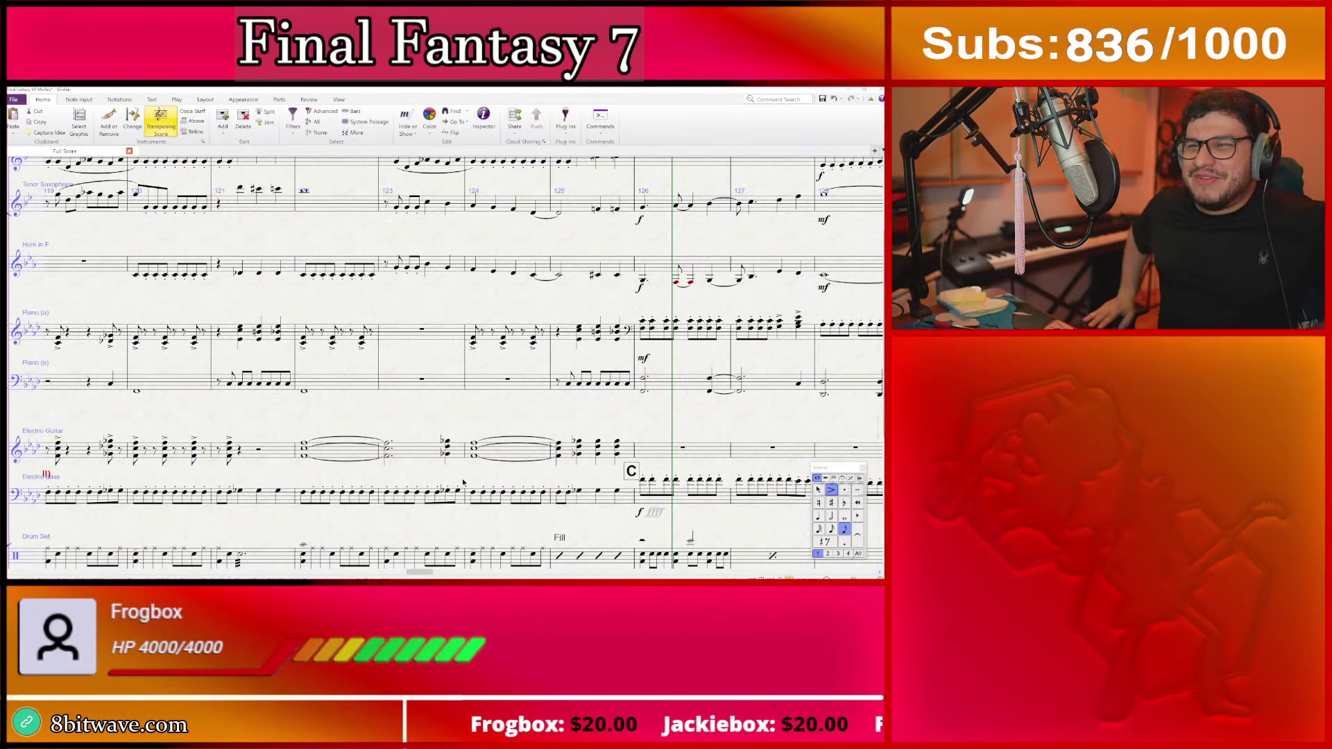
- Delete the tied Electric Guitar chord in bar 124 and its continuation on beat 1 of bar 125
{"action": "left_click", "coordinate": [514, 456]}
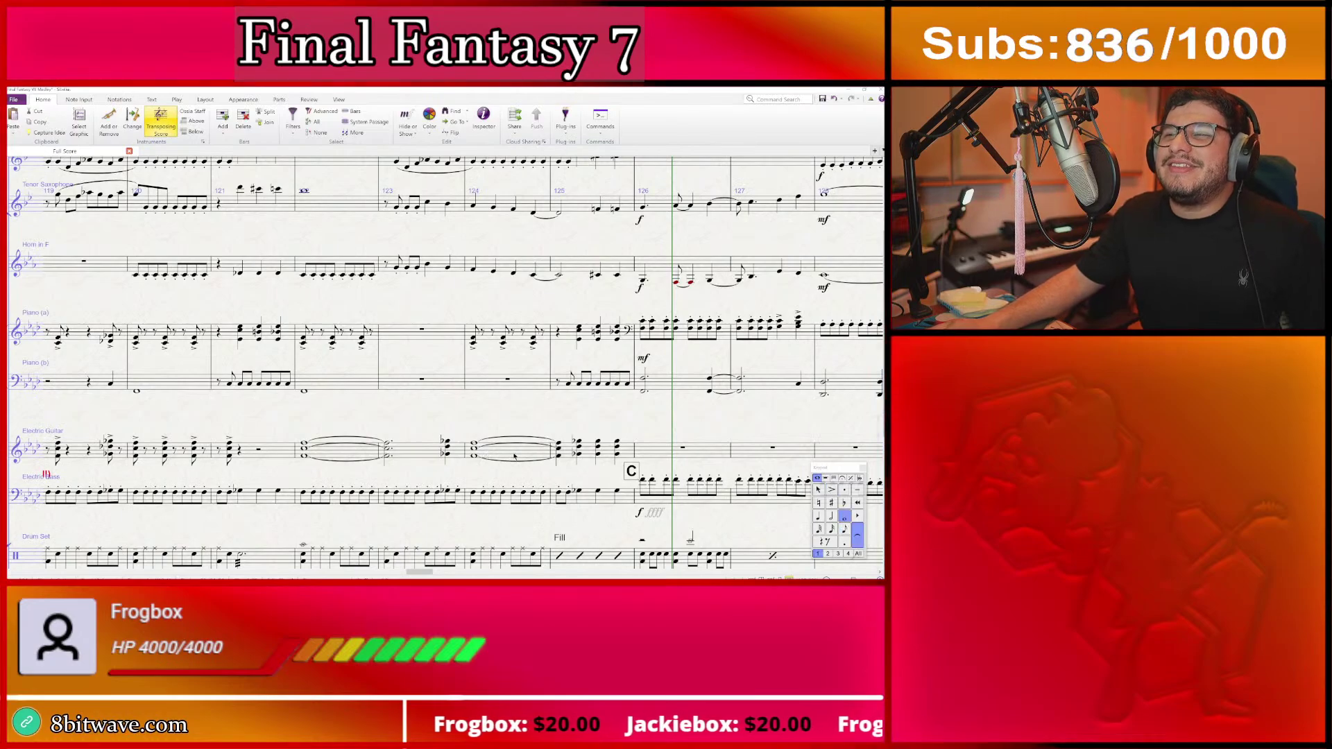
{"action": "left_click", "coordinate": [513, 456]}
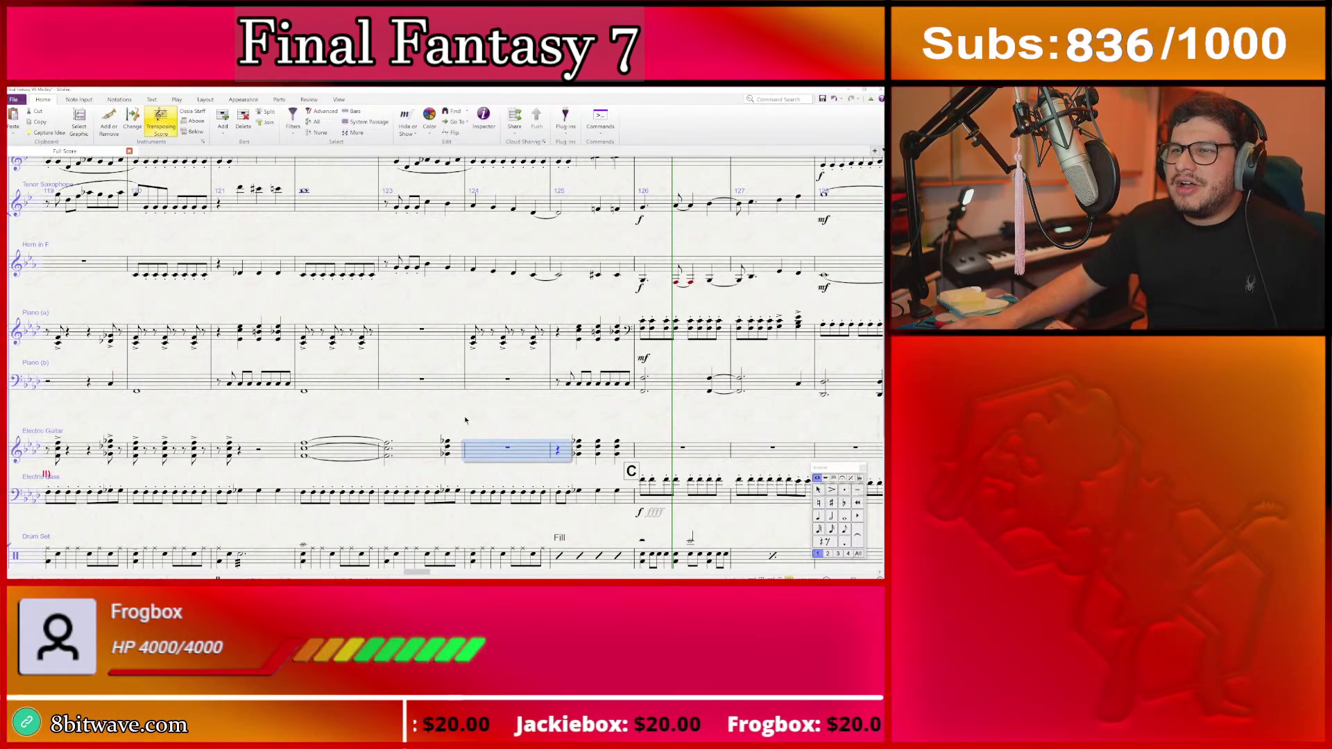
{"action": "key", "text": "Delete"}
- Copy the accented eighth-note Electric Guitar chords of bar 120 into bar 124
{"action": "scroll", "coordinate": [463, 449], "scroll_direction": "left", "scroll_amount": 2}
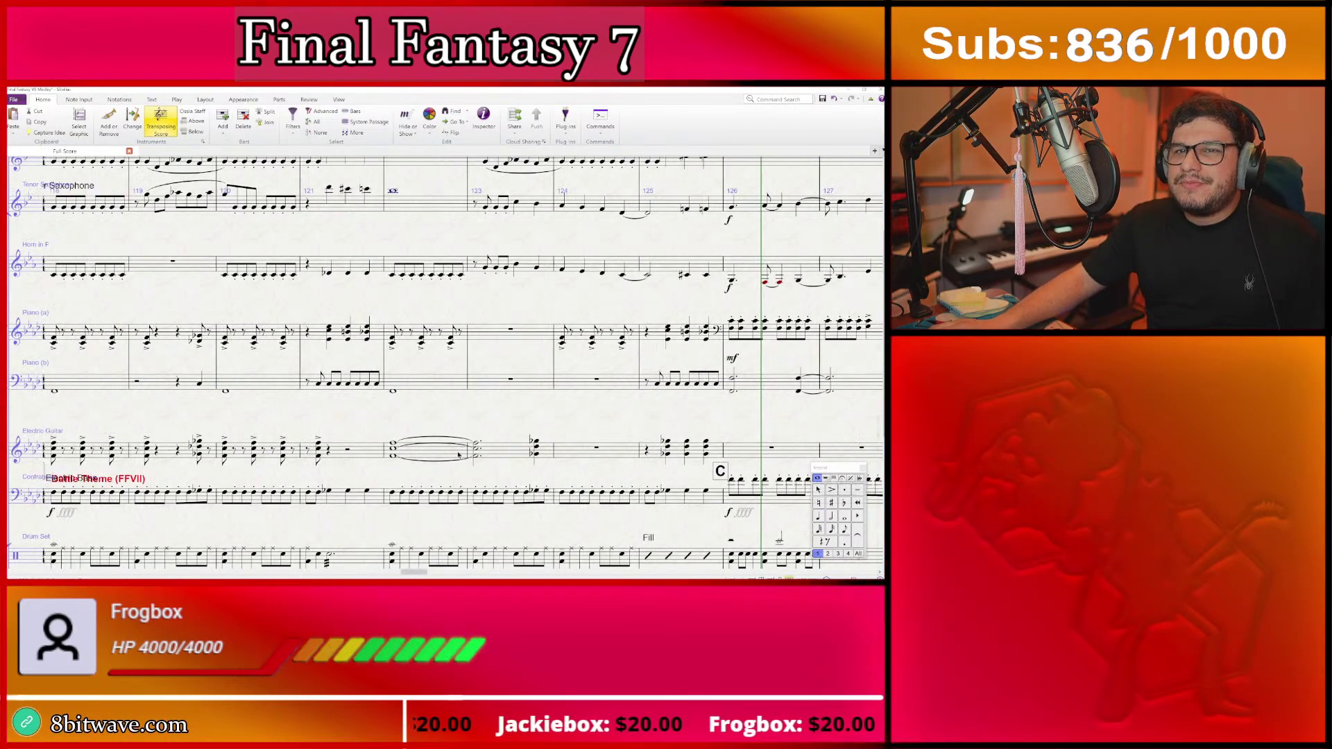
{"action": "left_click", "coordinate": [271, 457]}
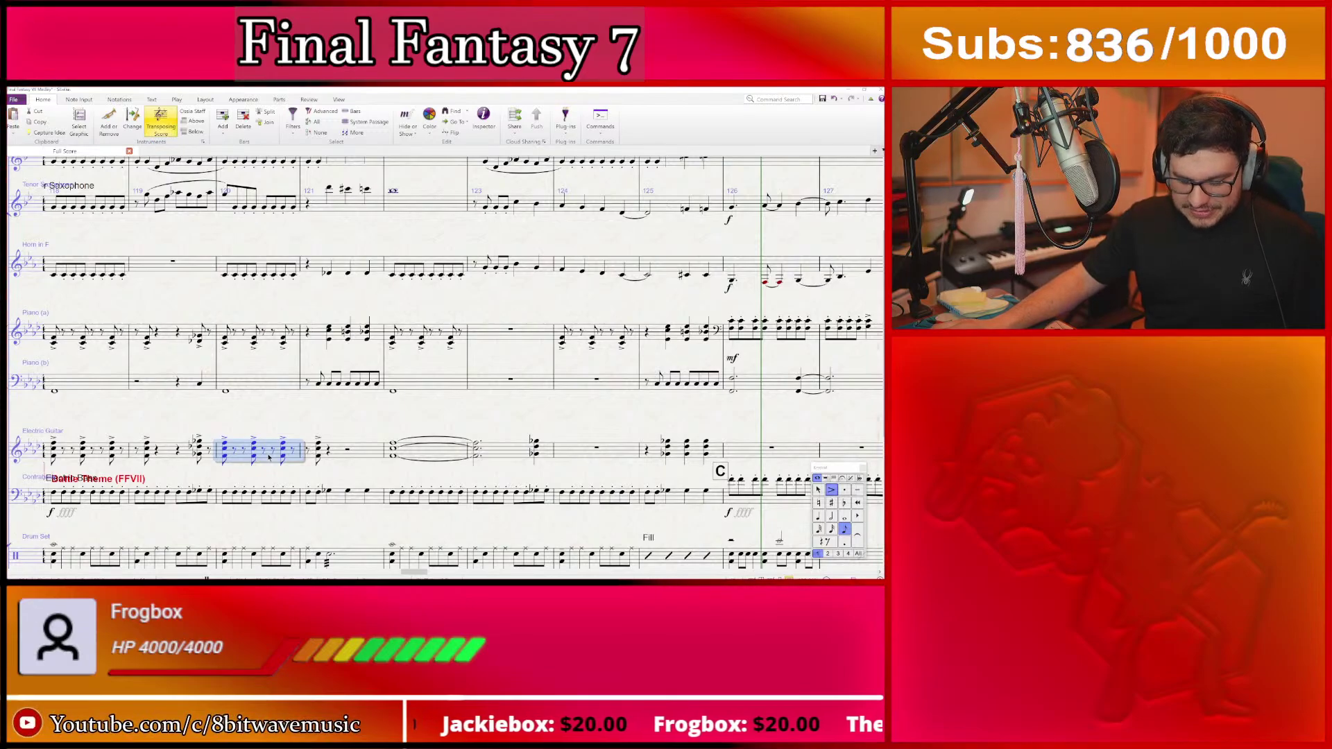
{"action": "left_click", "coordinate": [583, 453]}
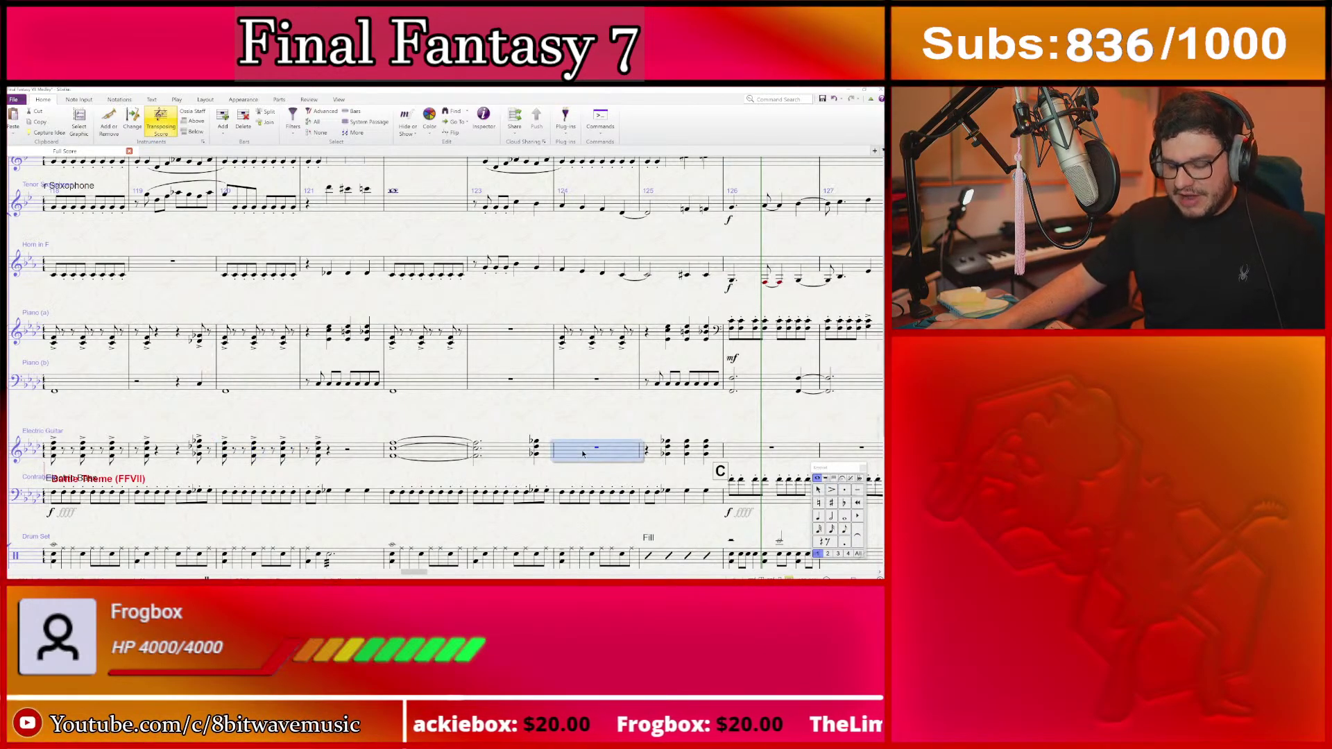
{"action": "scroll", "coordinate": [589, 428], "scroll_direction": "right", "scroll_amount": 2}
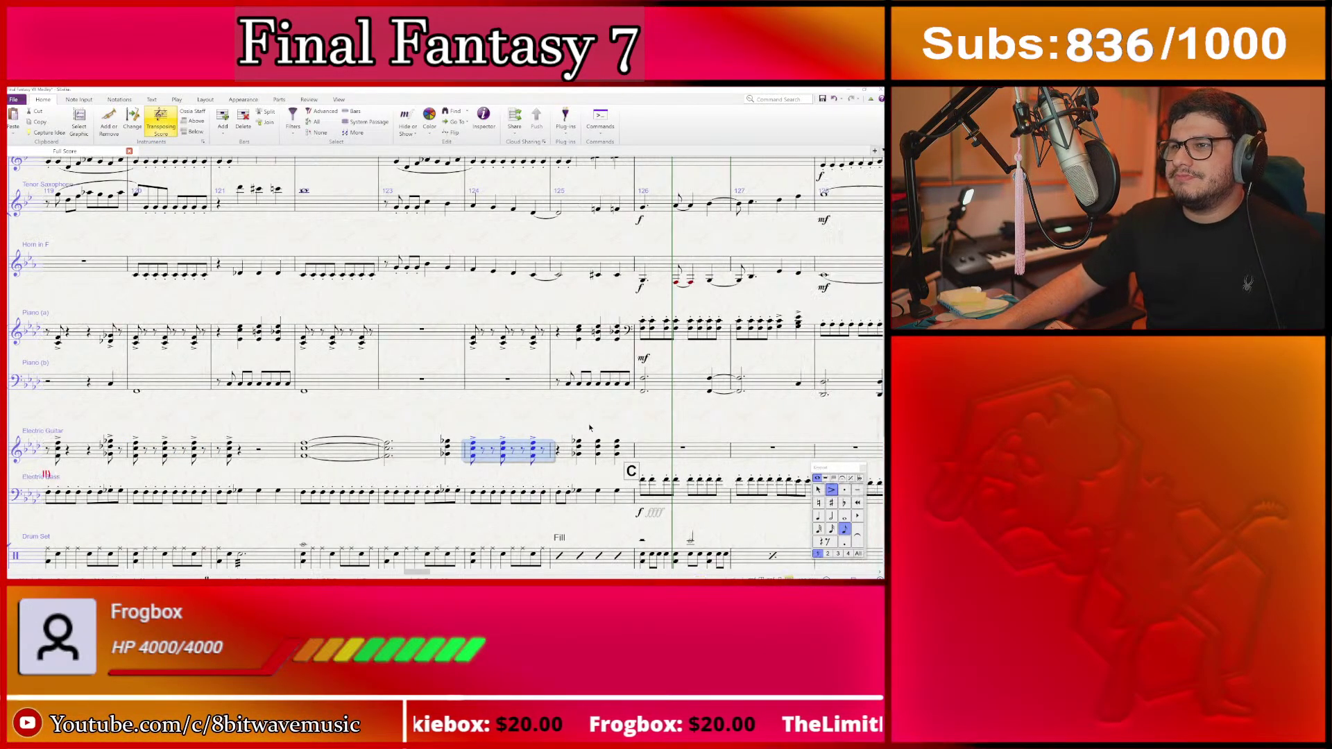
- Shorten the three Electric Guitar chords on beats 2 to 4 of bar 125 to eighth notes and add accents
{"action": "left_click", "coordinate": [559, 451]}
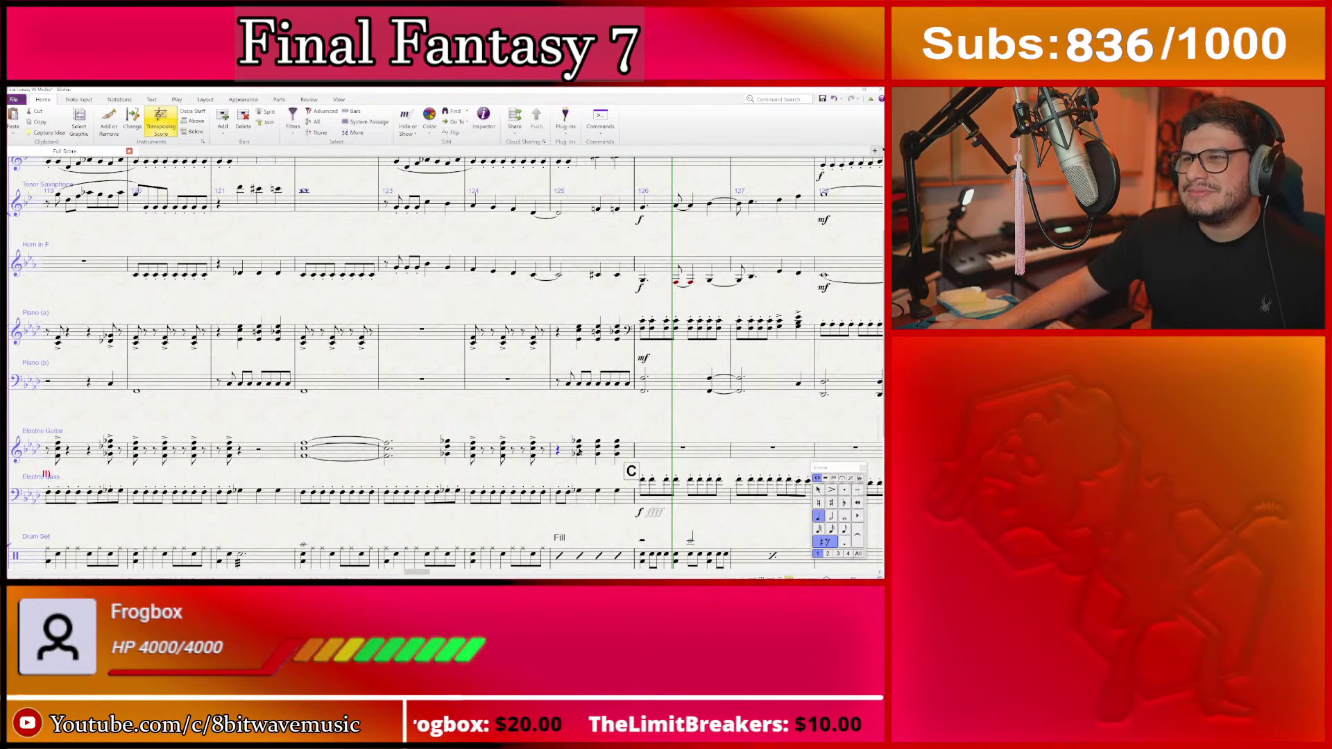
{"action": "left_click_drag", "start_coordinate": [573, 441], "coordinate": [618, 452]}
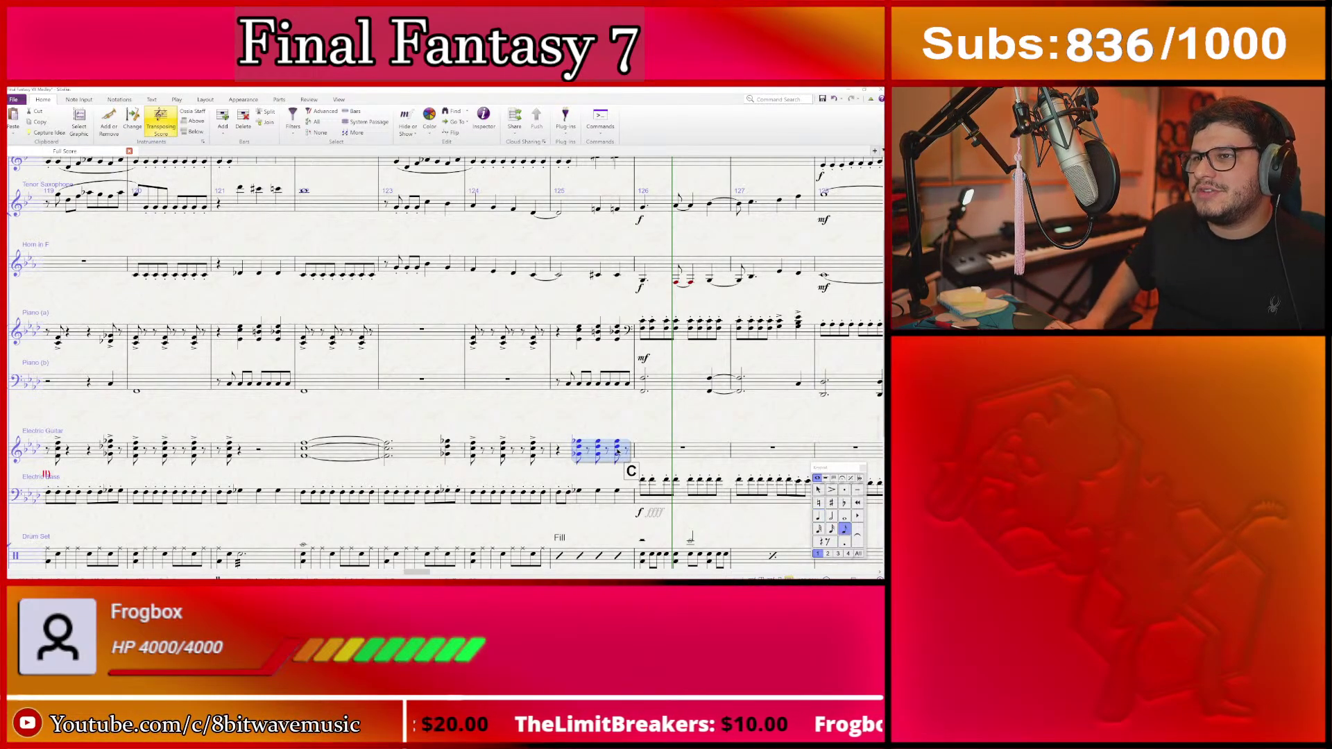
{"action": "key", "text": "KP_Divide"}
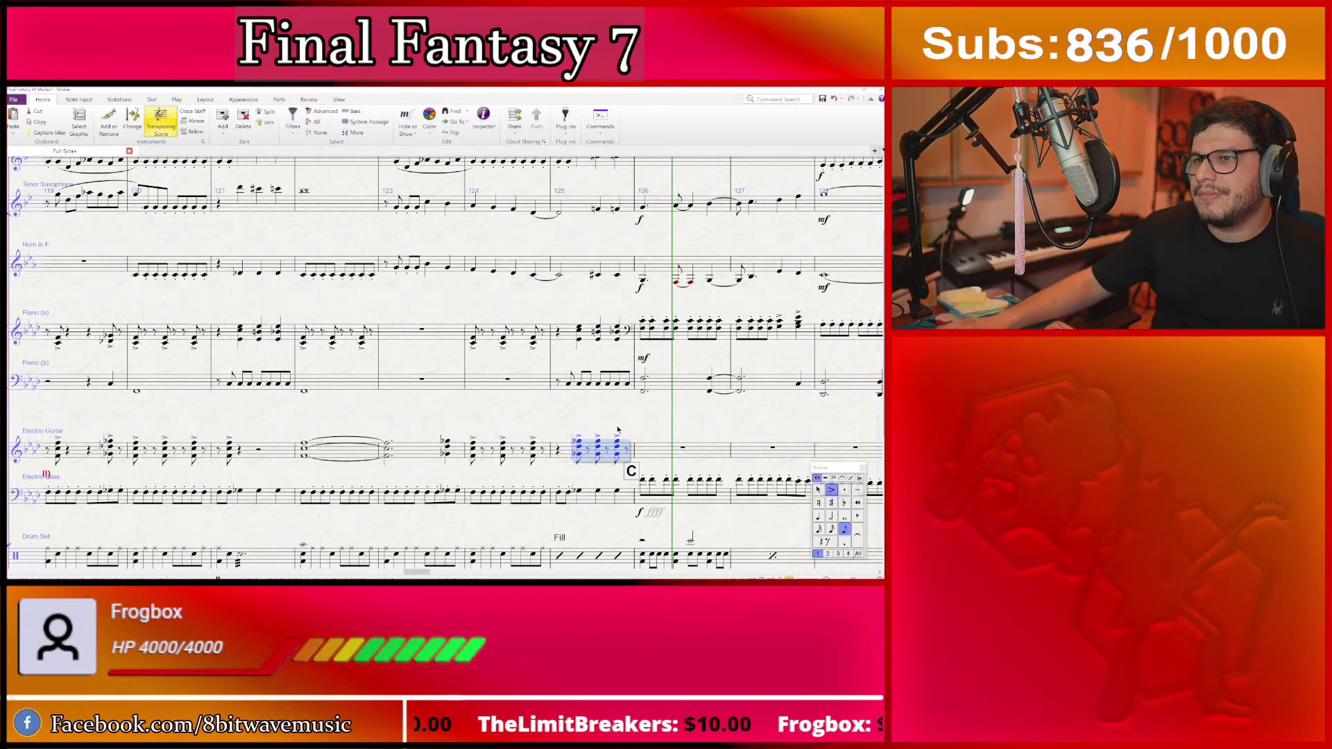
- Play back the section from rehearsal mark B again to hear the accented guitar chords leading into mark C
{"action": "scroll", "coordinate": [498, 485], "scroll_direction": "left", "scroll_amount": 5}
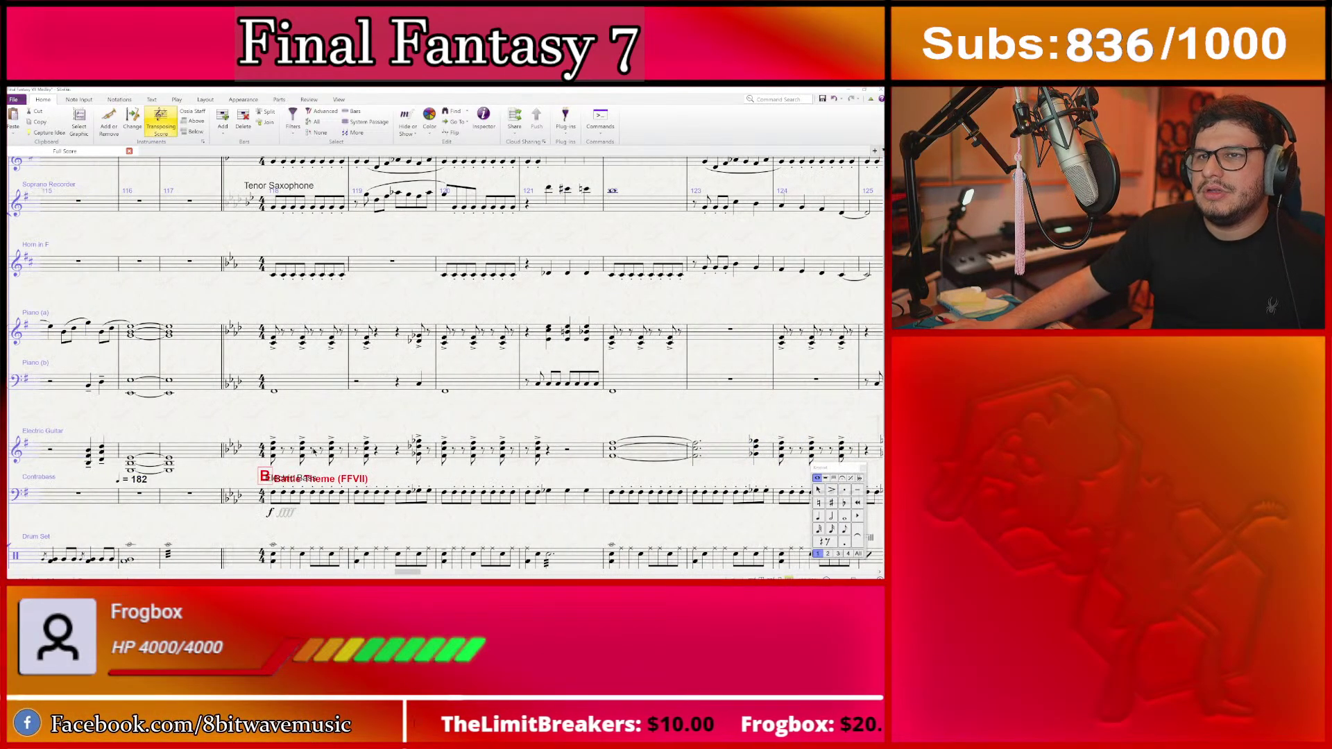
{"action": "left_click", "coordinate": [278, 449]}
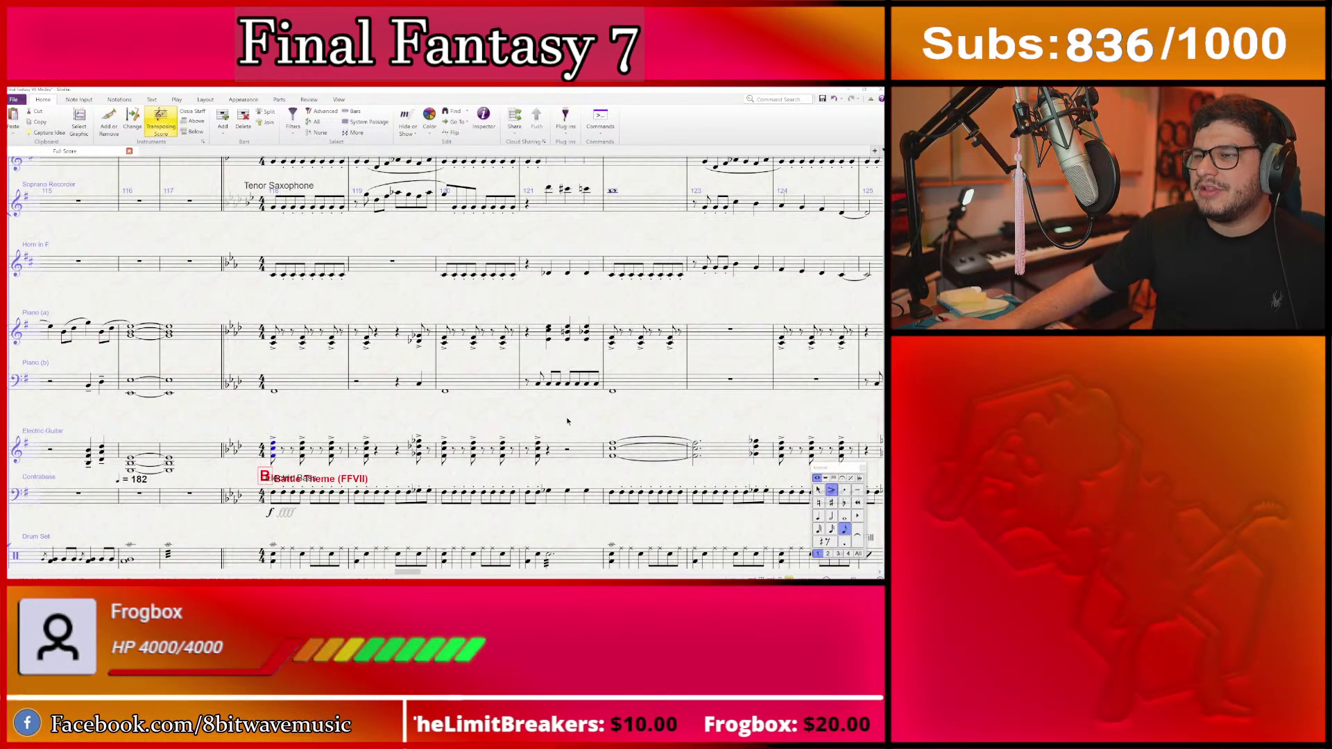
{"action": "key", "text": "space"}
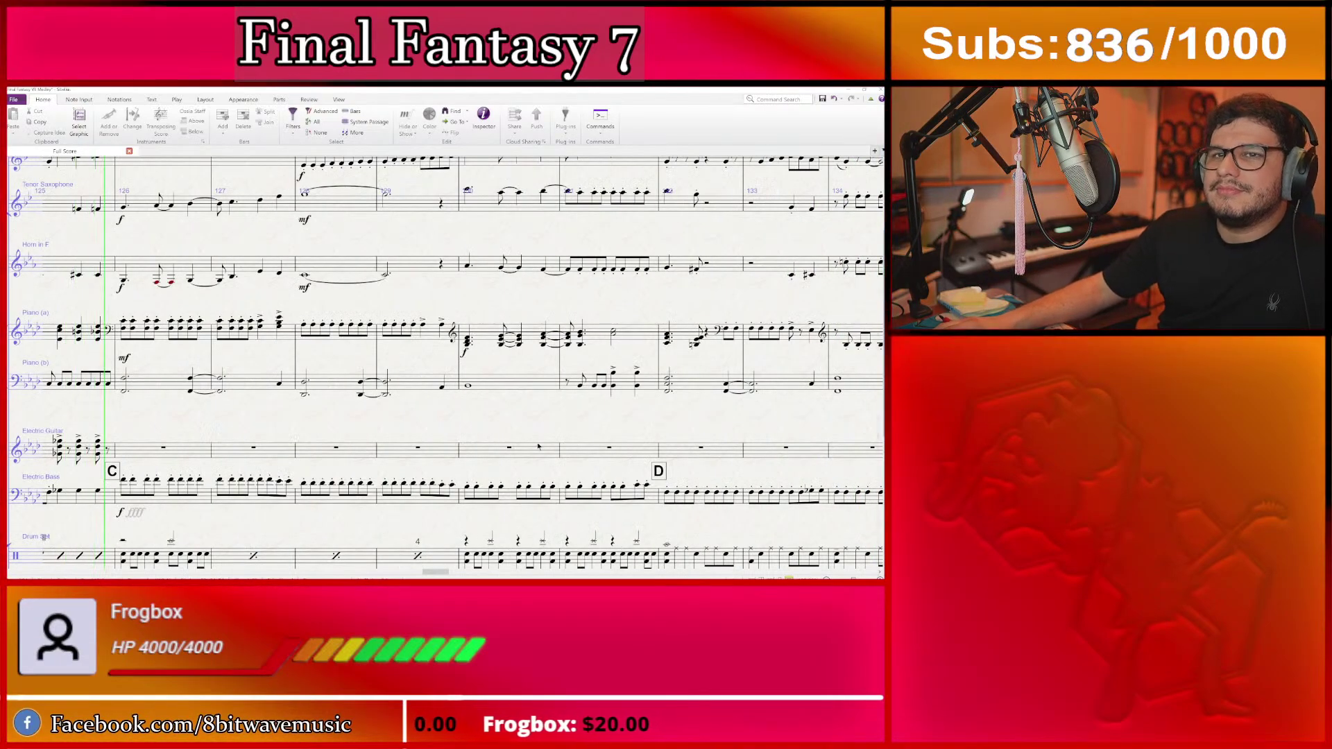
- Lengthen the three accented Electric Guitar chords in bar 125 to quarter notes
{"action": "scroll", "coordinate": [402, 455], "scroll_direction": "left", "scroll_amount": 5}
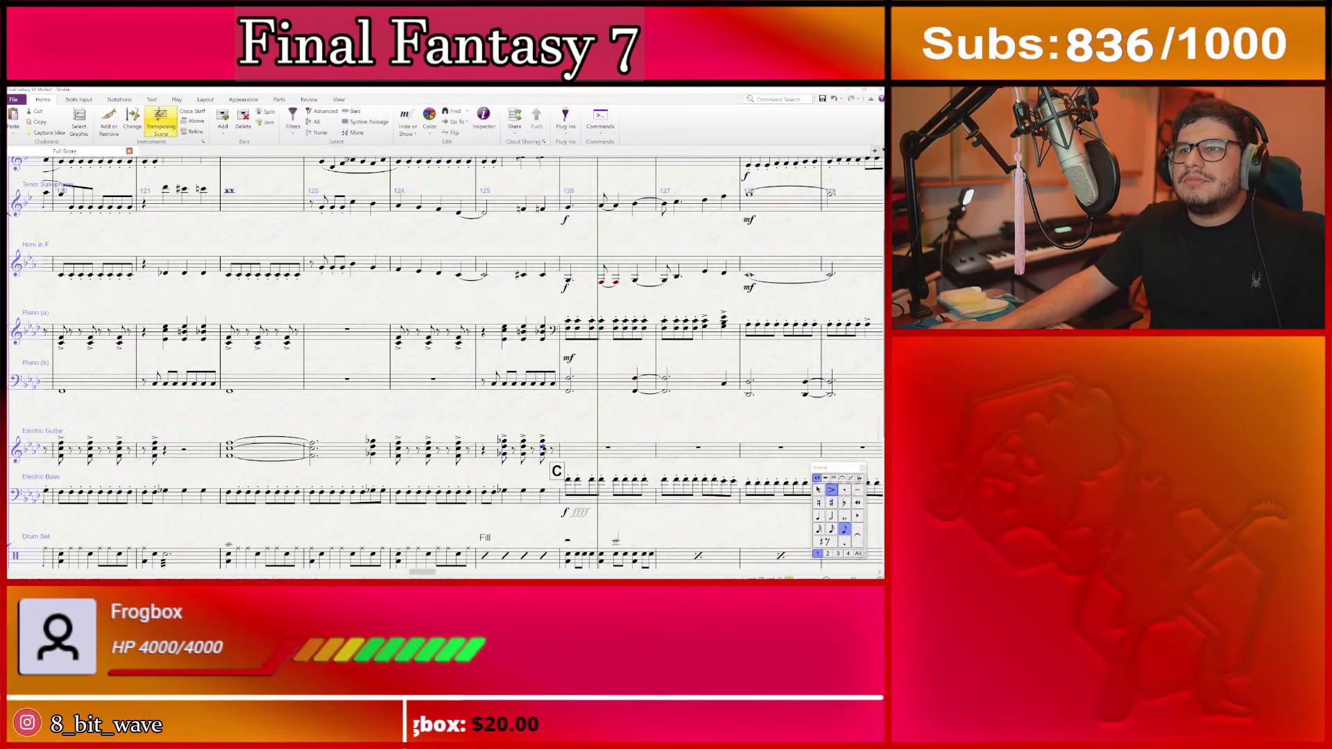
{"action": "left_click", "coordinate": [509, 451], "text": "shift"}
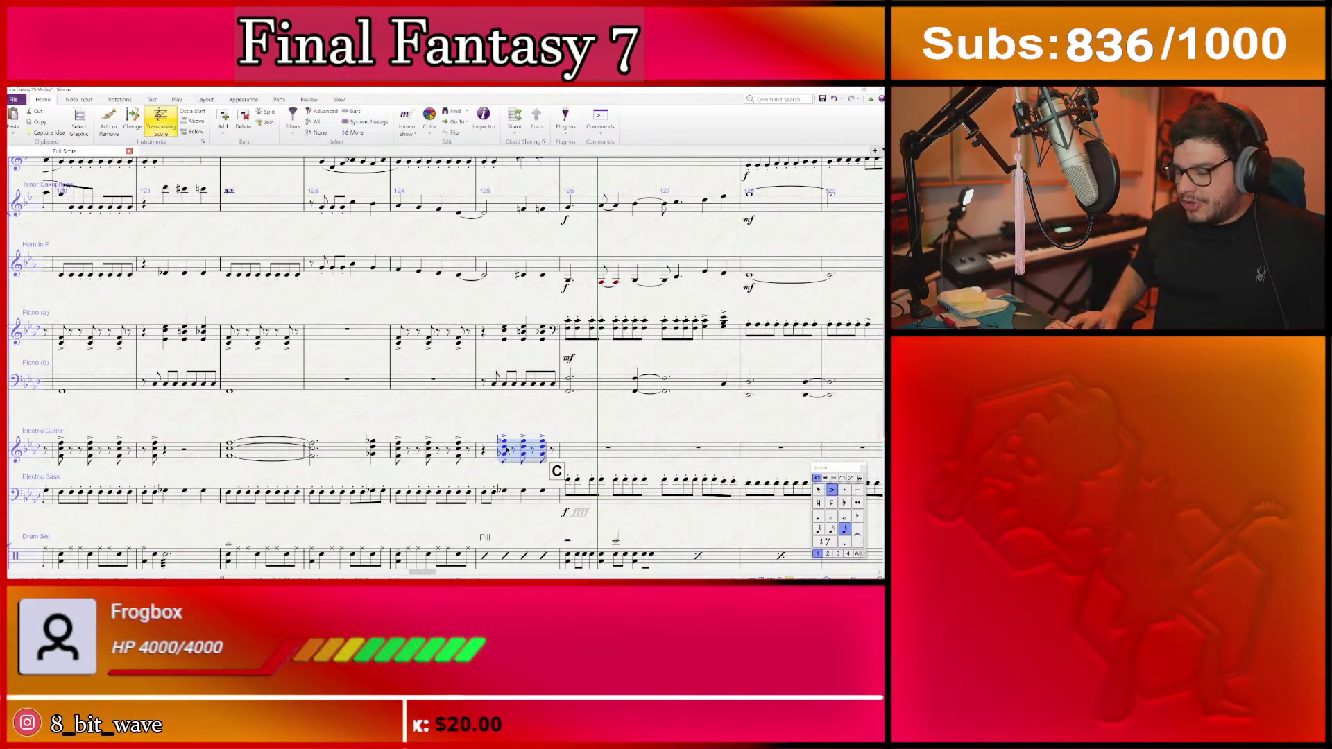
{"action": "key", "text": "5"}
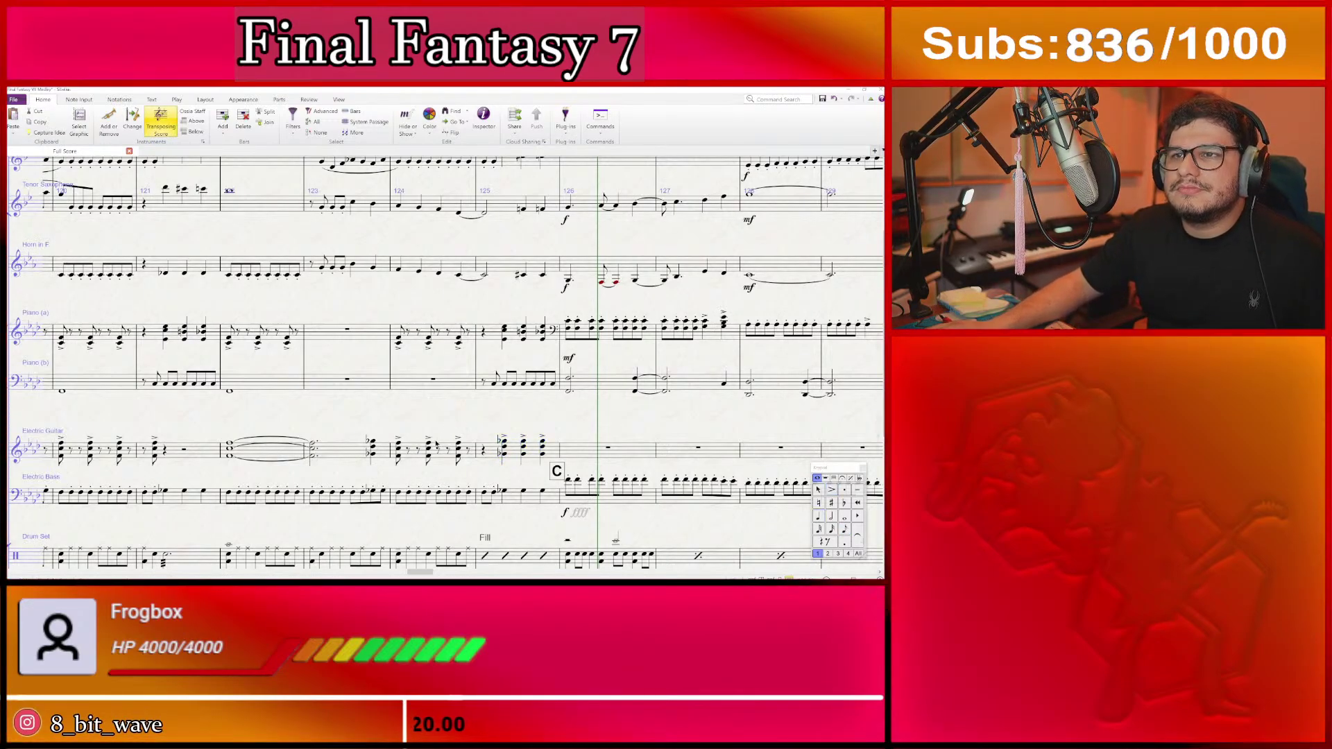
{"action": "scroll", "coordinate": [435, 445], "scroll_direction": "left", "scroll_amount": 2}
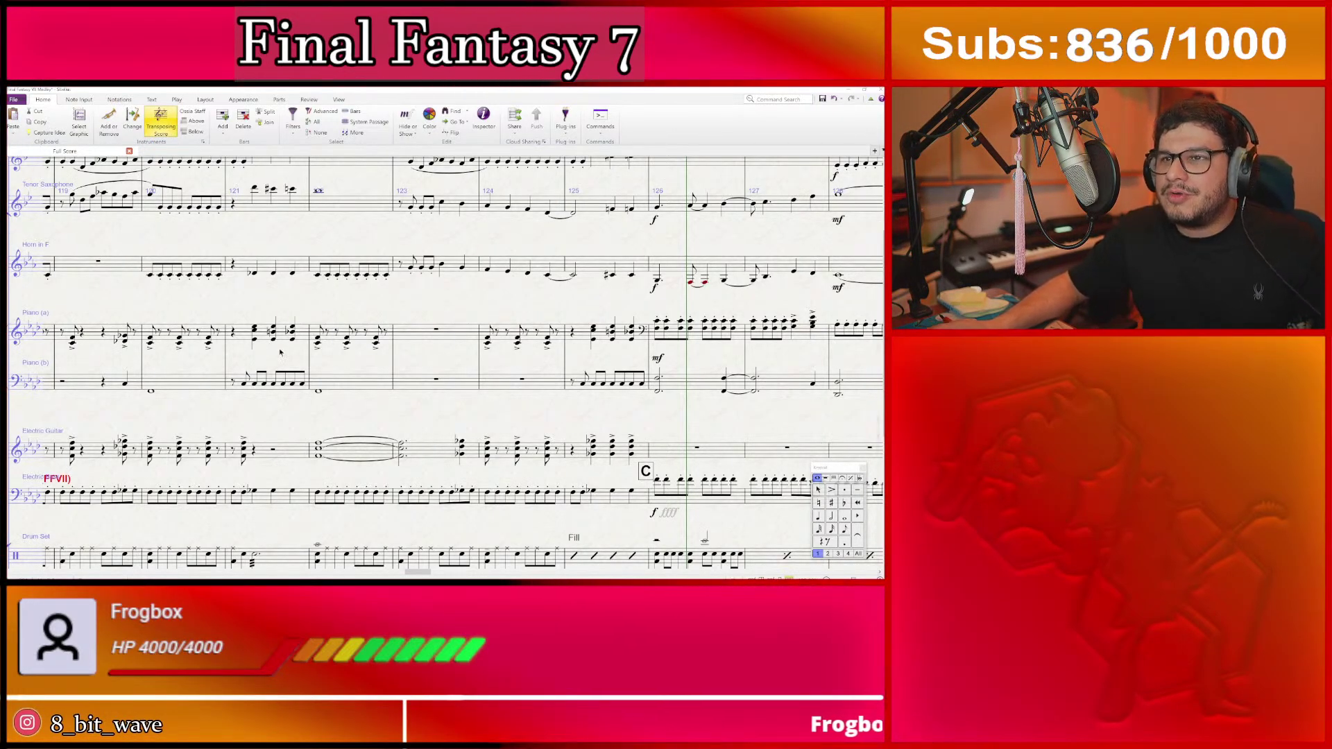
{"action": "scroll", "coordinate": [423, 409], "scroll_direction": "right", "scroll_amount": 2}
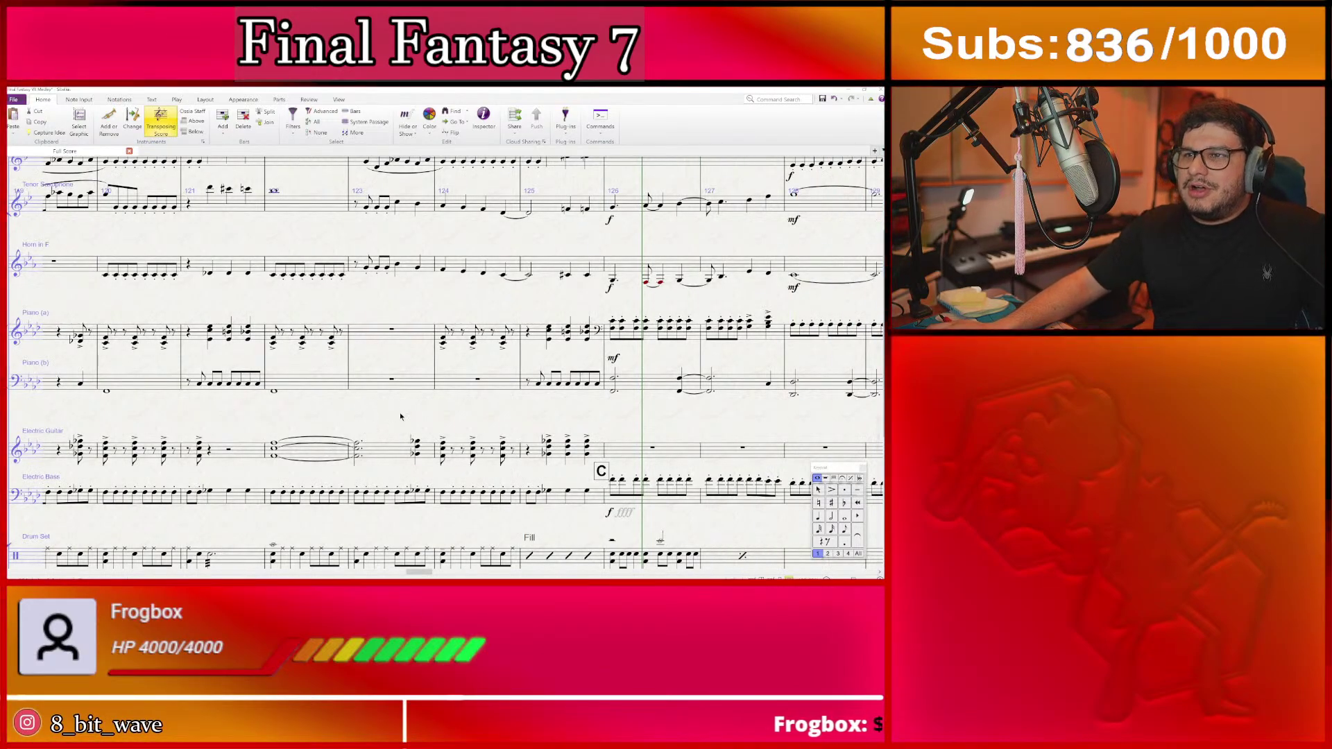
{"action": "scroll", "coordinate": [400, 416], "scroll_direction": "down", "scroll_amount": 2}
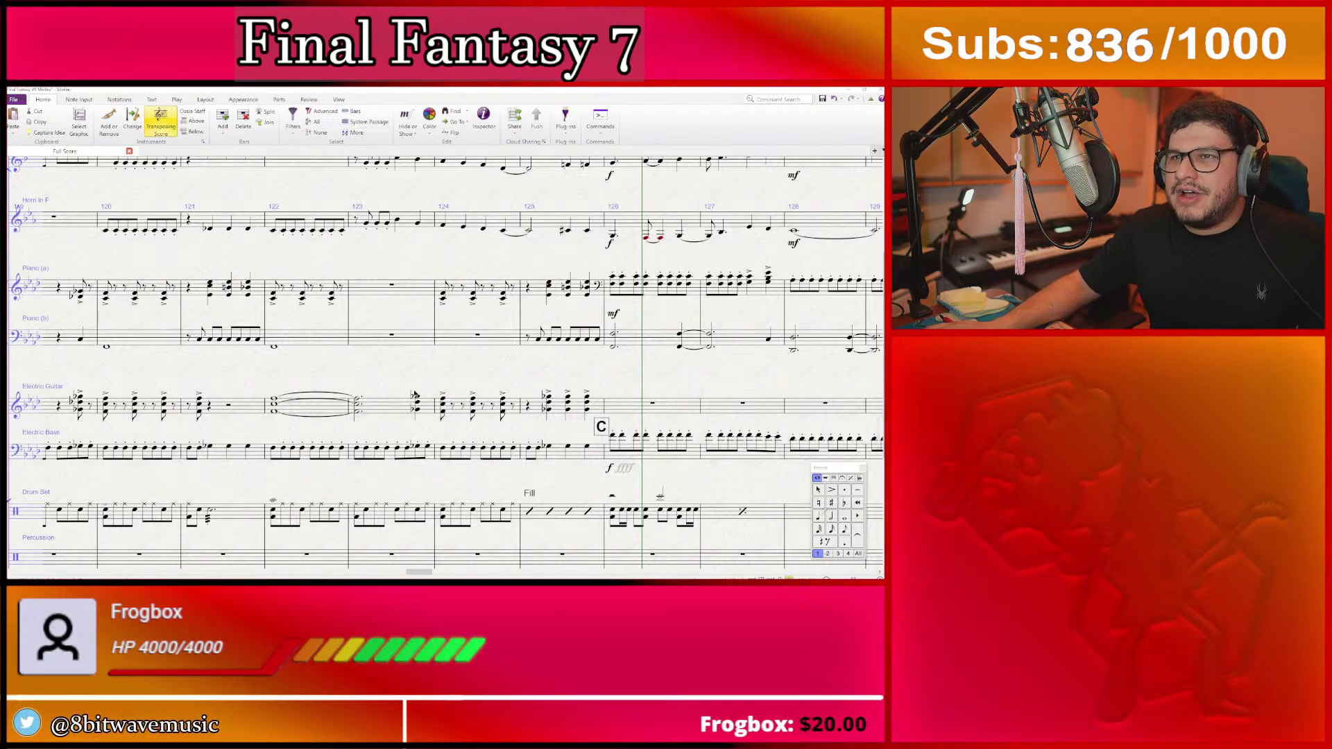
{"action": "scroll", "coordinate": [431, 406], "scroll_direction": "right", "scroll_amount": 2}
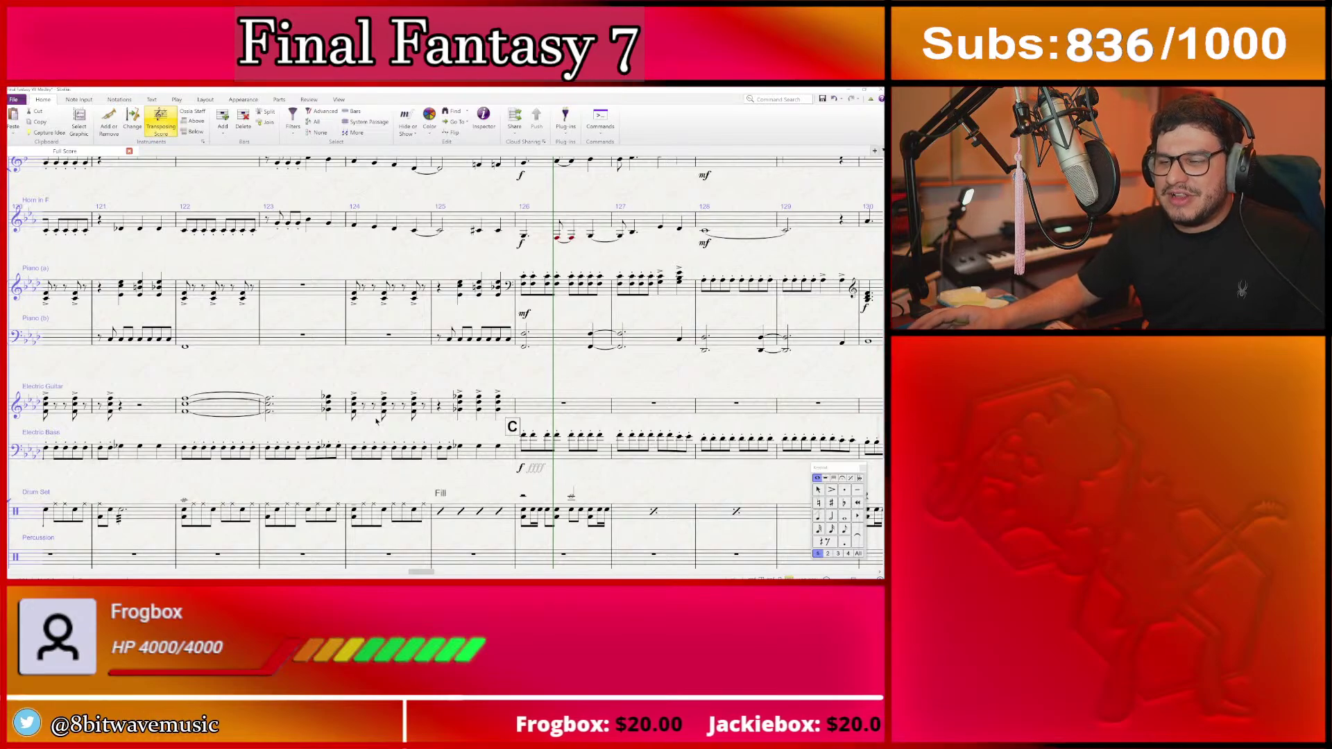
{"action": "scroll", "coordinate": [369, 421], "scroll_direction": "left", "scroll_amount": 5}
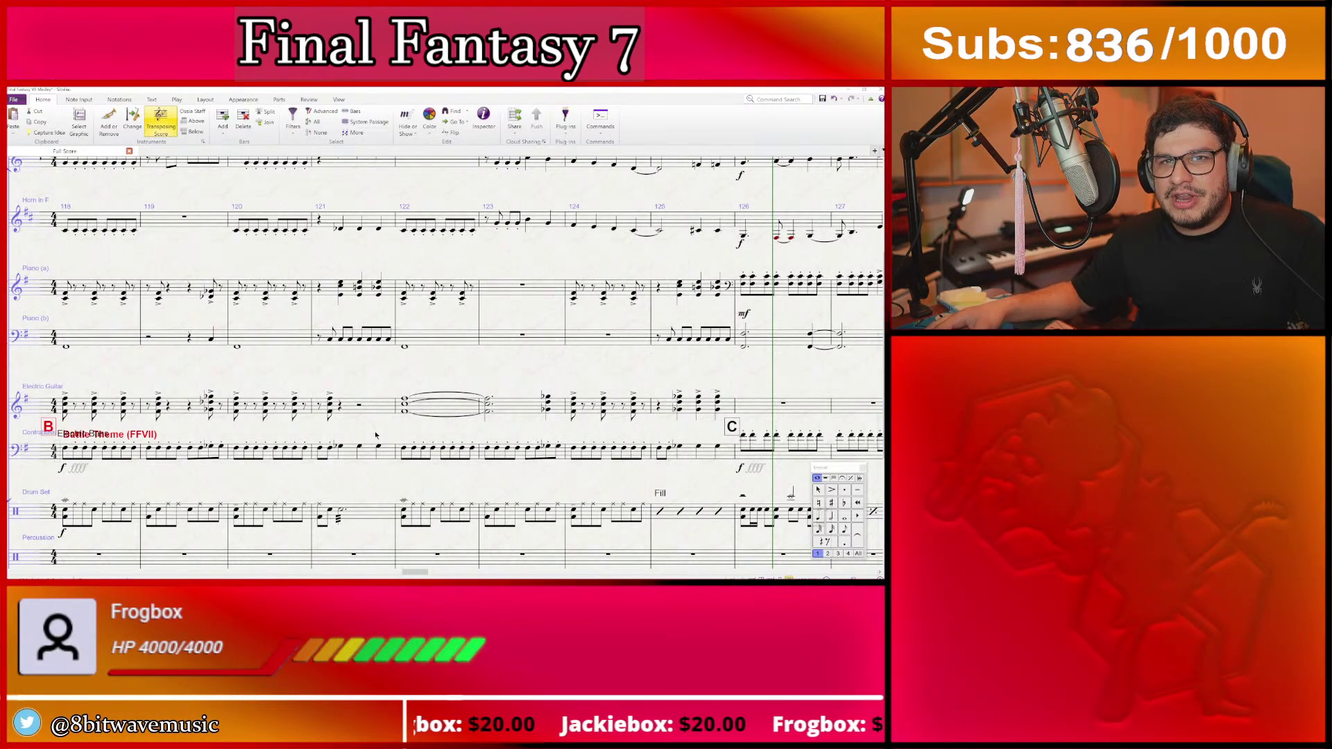
{"action": "scroll", "coordinate": [385, 432], "scroll_direction": "right", "scroll_amount": 2}
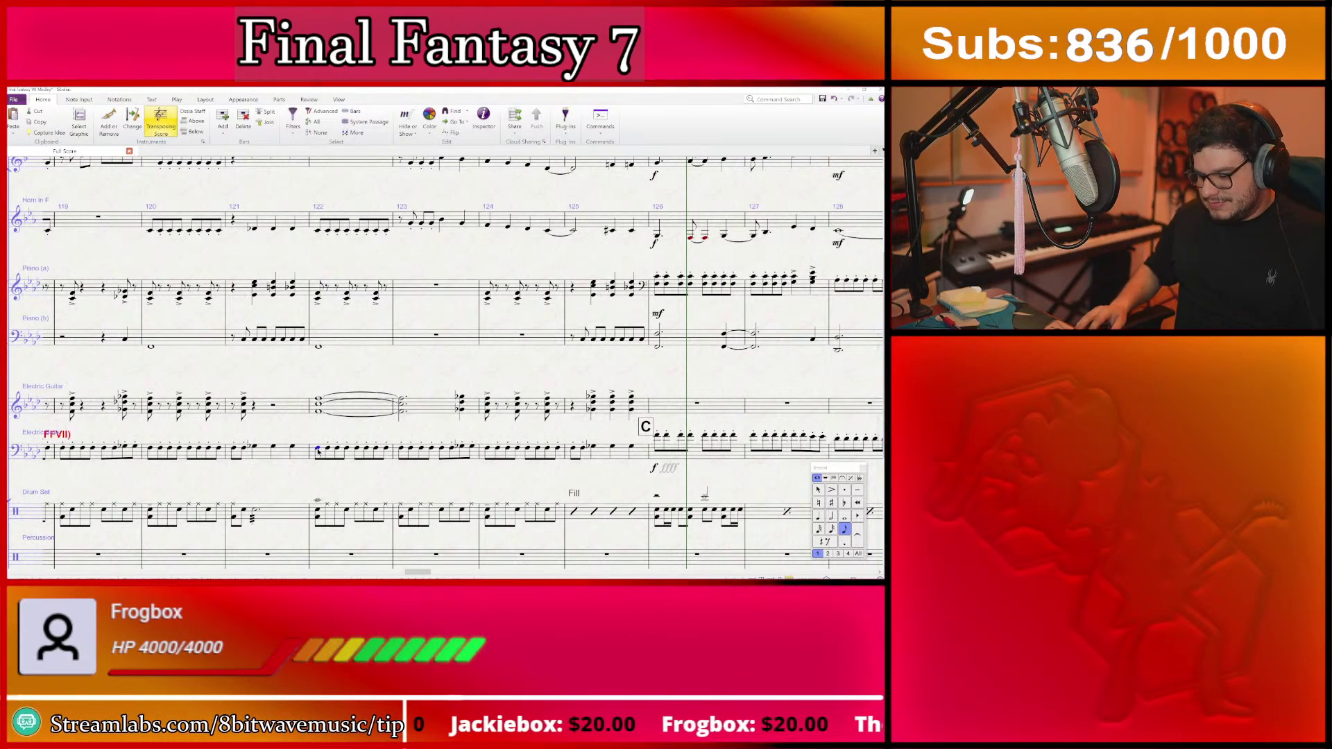
- Make the first Electric Bass note of bar 122 staccato
{"action": "key", "text": "KP_Multiply"}
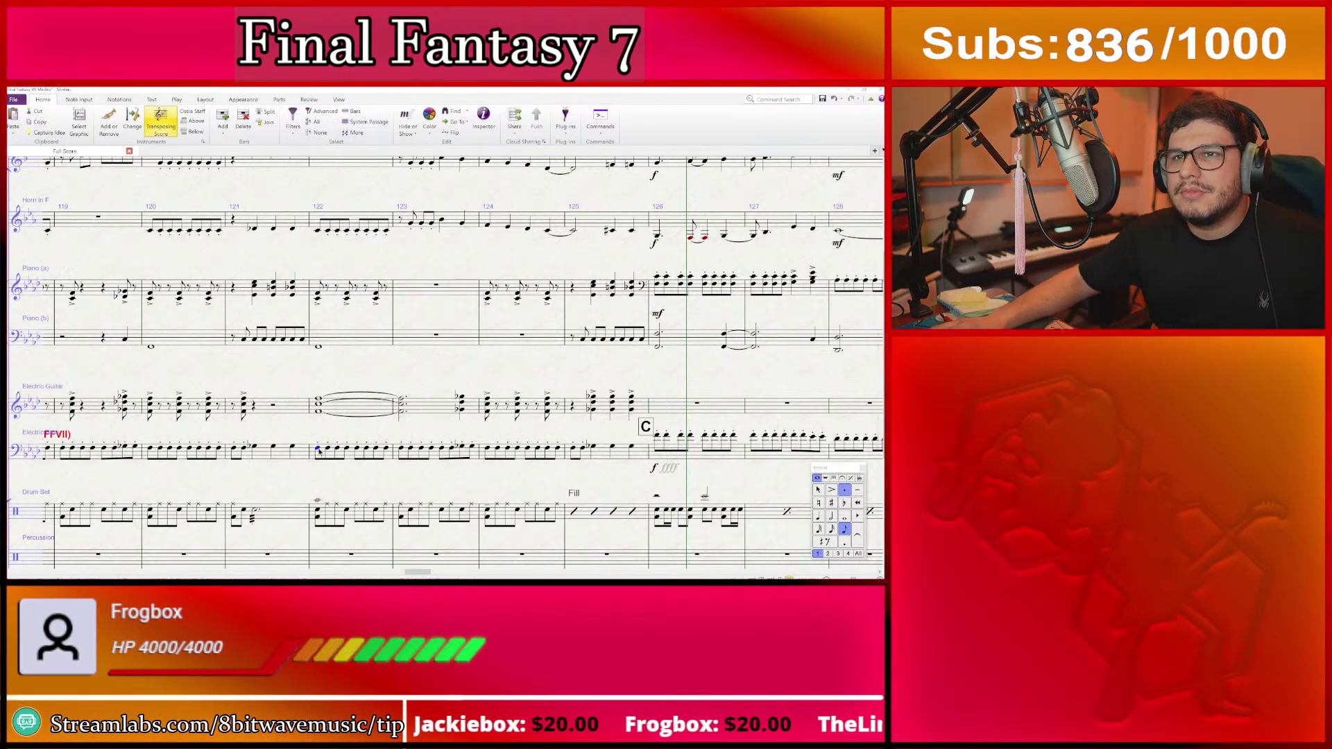
{"action": "left_click", "coordinate": [321, 427]}
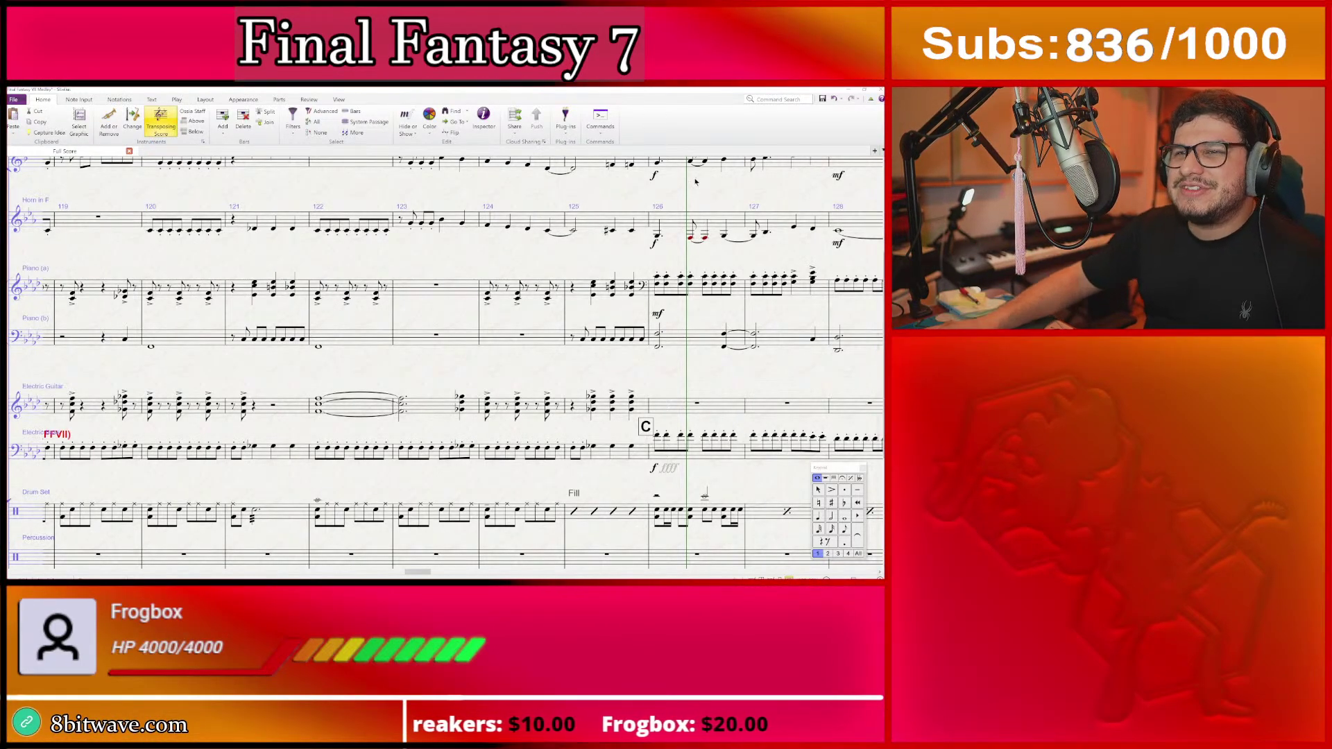
- Look over bars 118 to 130 and play back from the sustained Electric Guitar chord in bar 122 into mark C
{"action": "scroll", "coordinate": [388, 371], "scroll_direction": "right", "scroll_amount": 5}
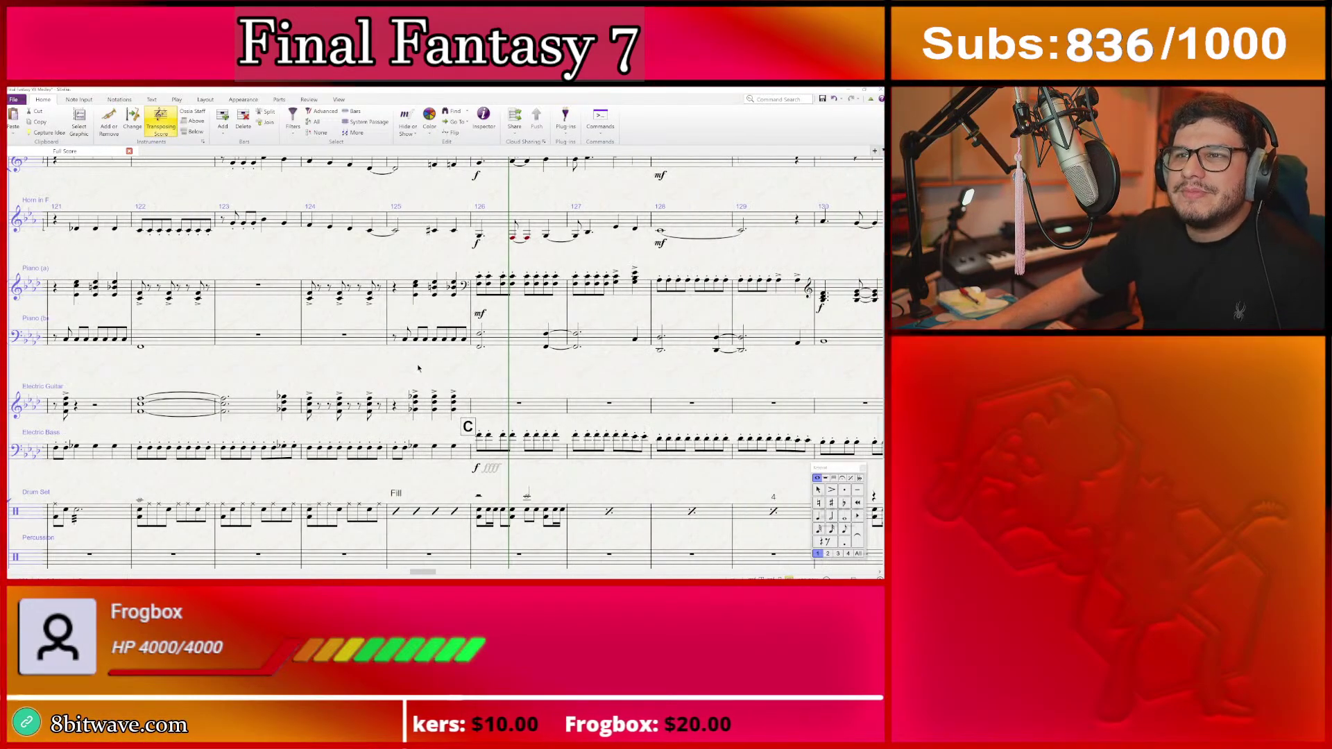
{"action": "scroll", "coordinate": [358, 364], "scroll_direction": "down", "scroll_amount": 1}
{"action": "scroll", "coordinate": [342, 416], "scroll_direction": "left", "scroll_amount": 5}
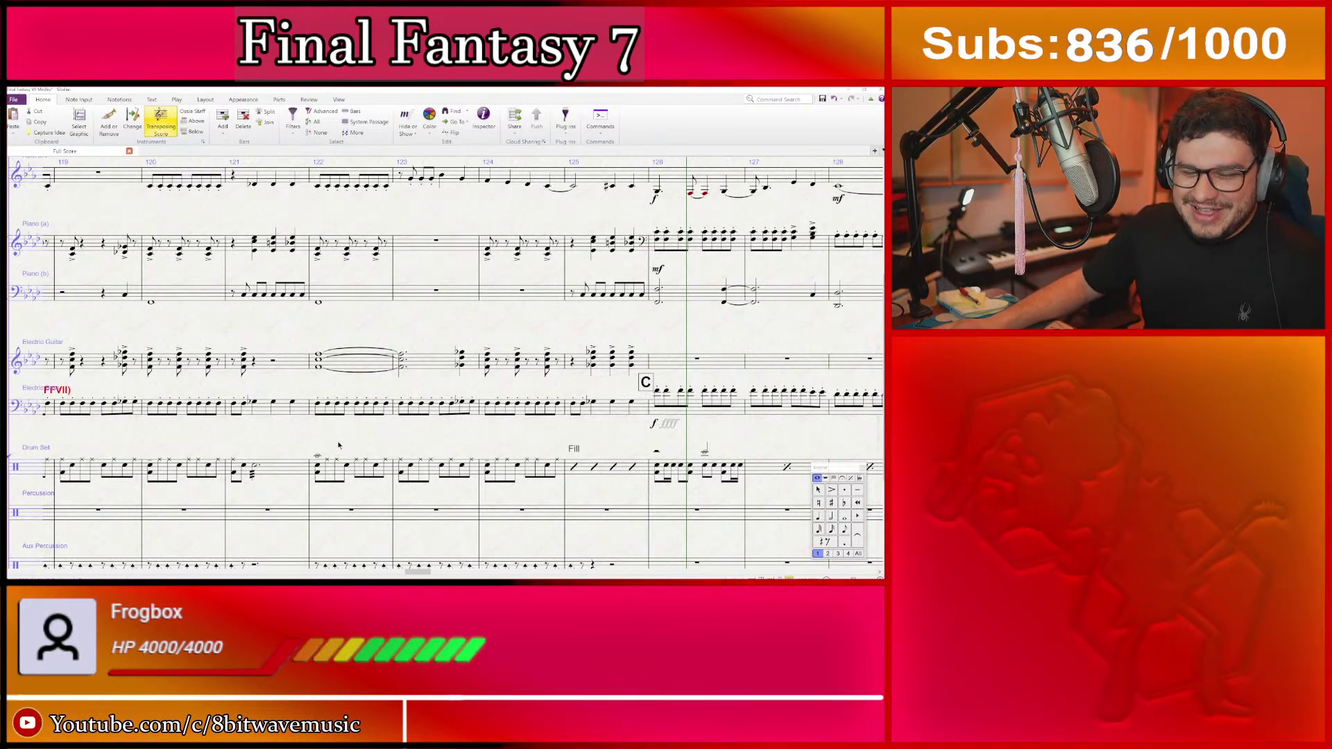
{"action": "scroll", "coordinate": [321, 374], "scroll_direction": "left", "scroll_amount": 3}
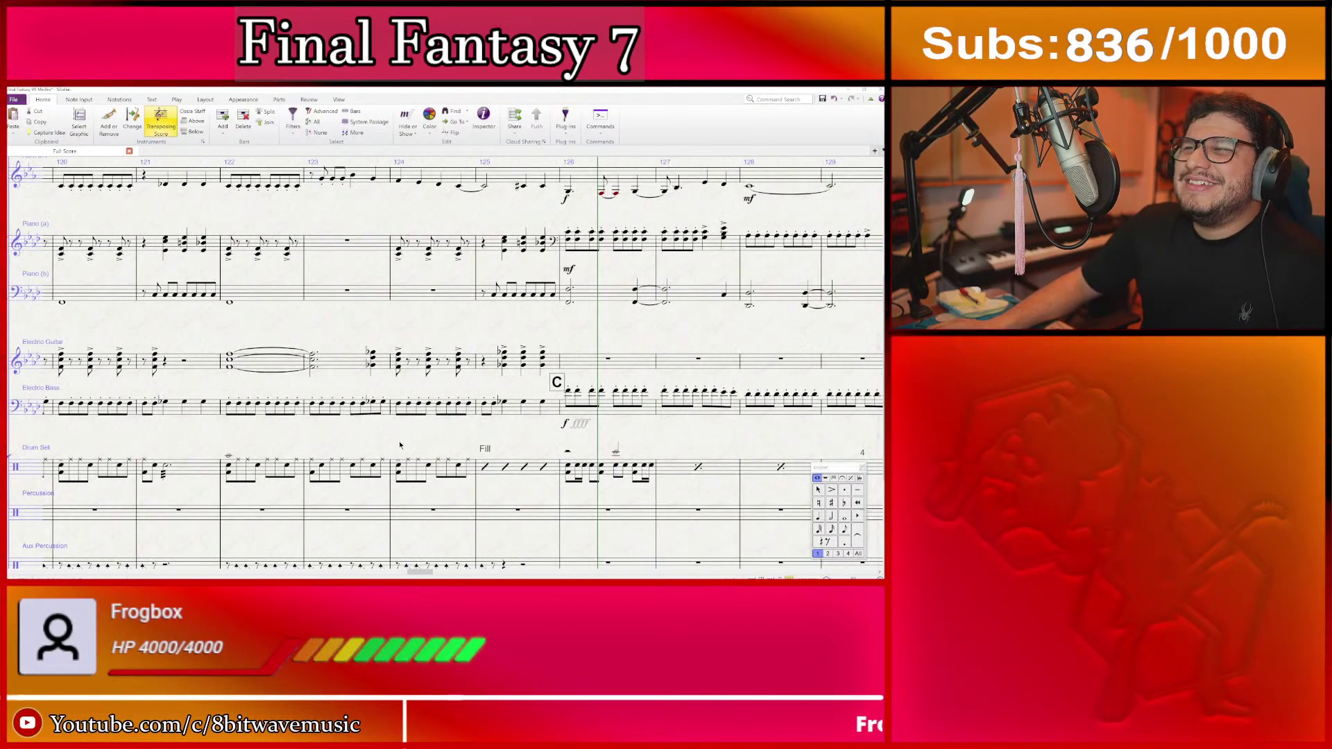
{"action": "scroll", "coordinate": [400, 445], "scroll_direction": "left", "scroll_amount": 3}
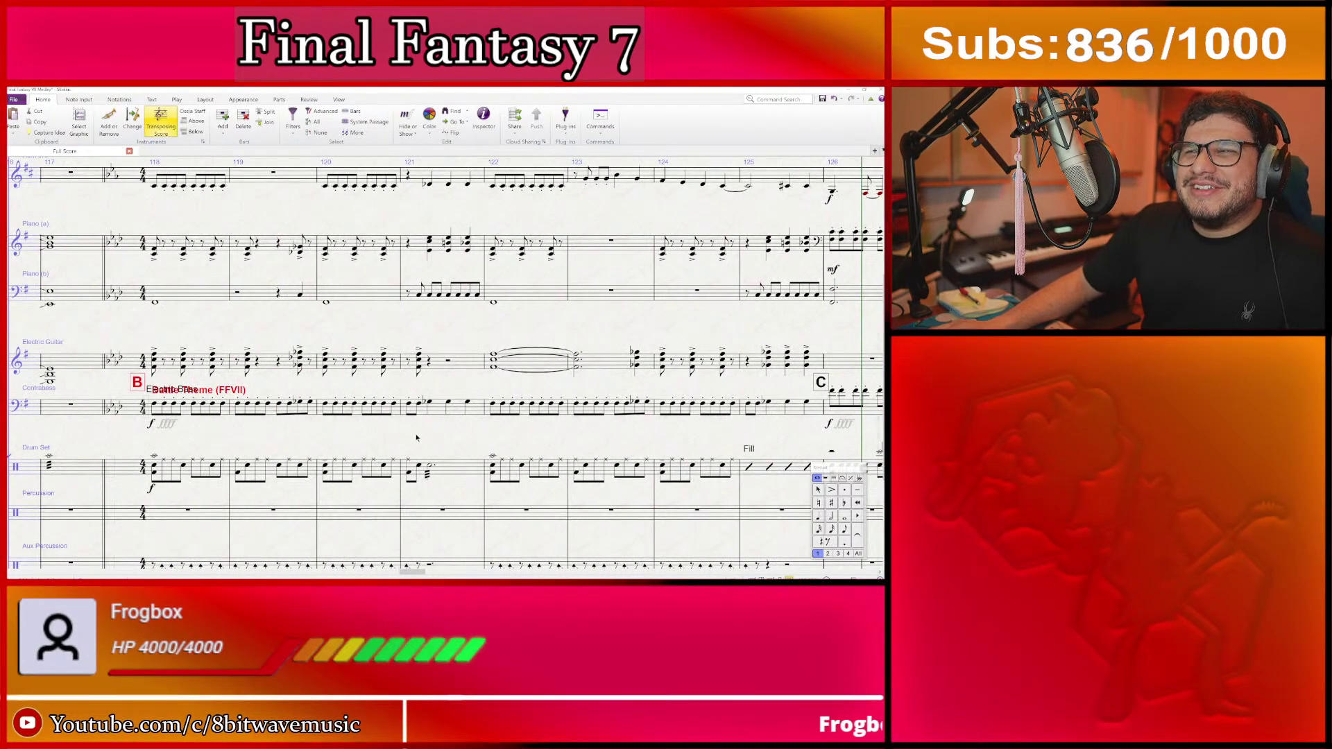
{"action": "scroll", "coordinate": [280, 437], "scroll_direction": "right", "scroll_amount": 2}
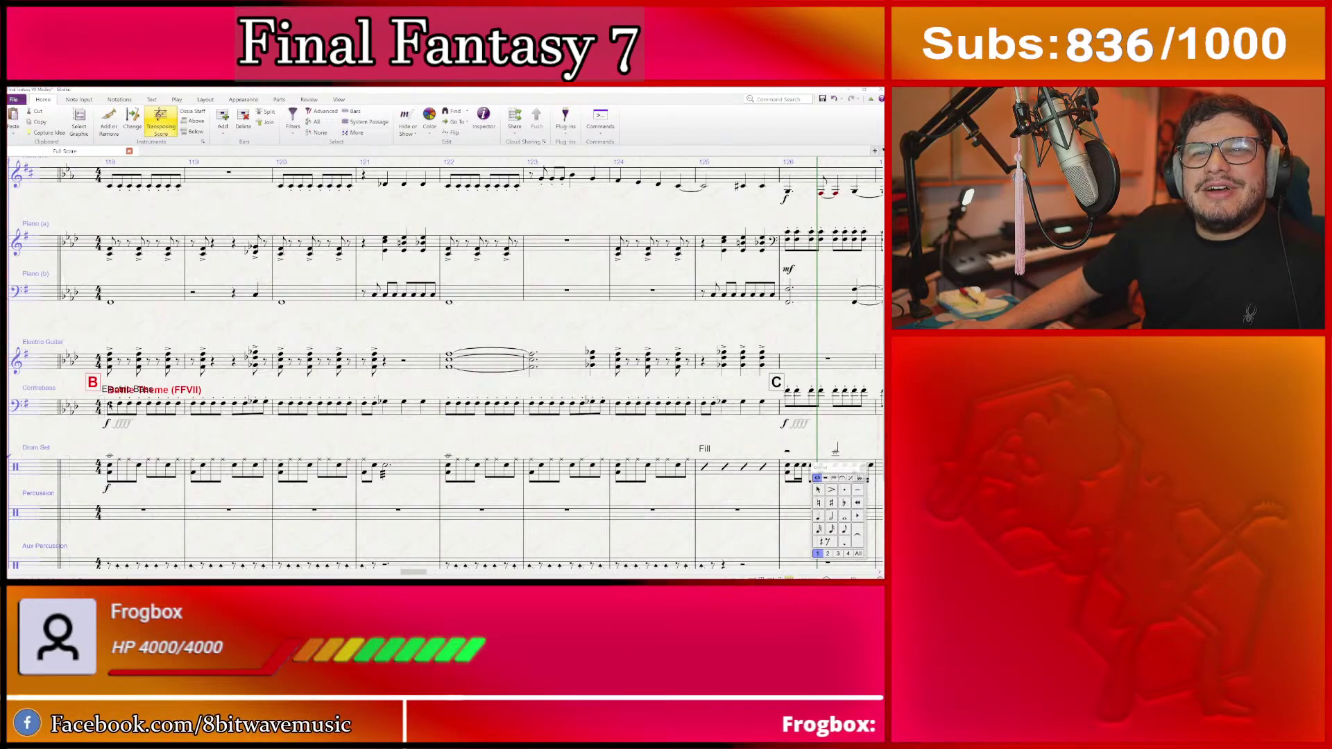
{"action": "scroll", "coordinate": [421, 357], "scroll_direction": "right", "scroll_amount": 5}
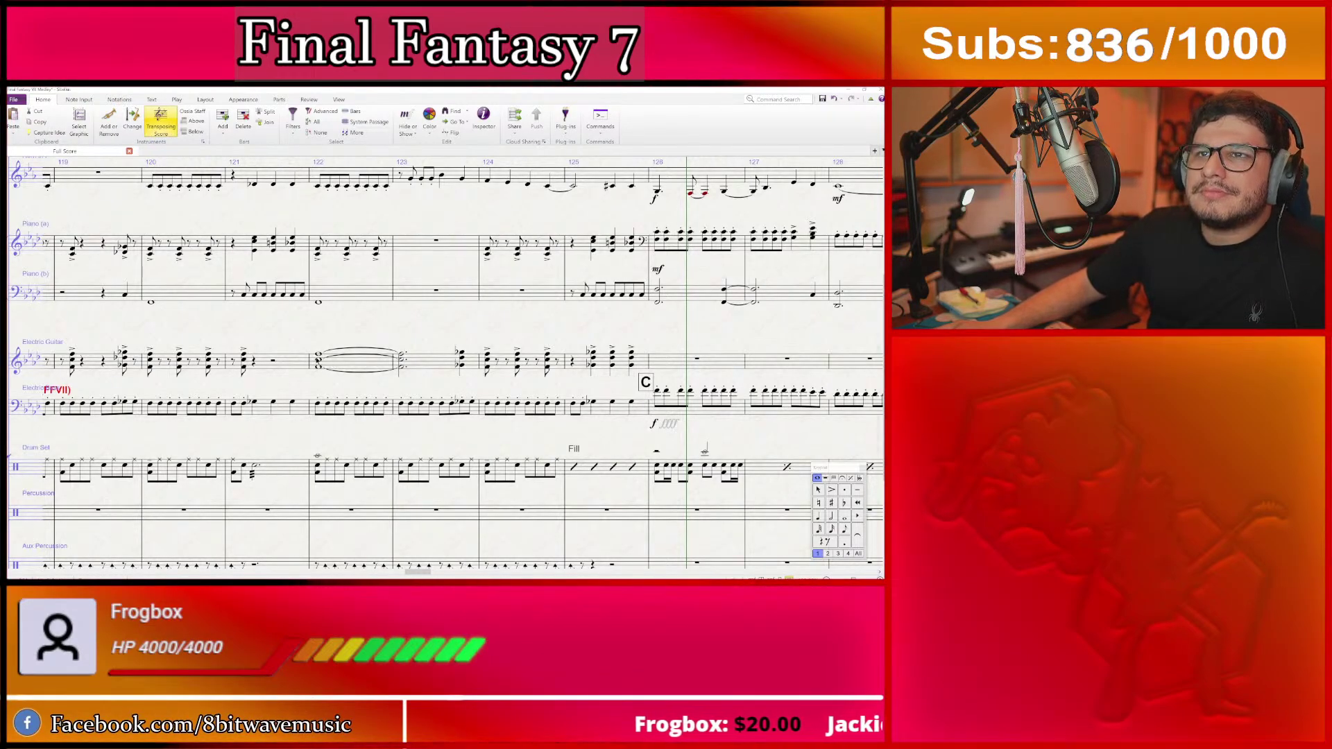
{"action": "scroll", "coordinate": [449, 485], "scroll_direction": "up", "scroll_amount": 3}
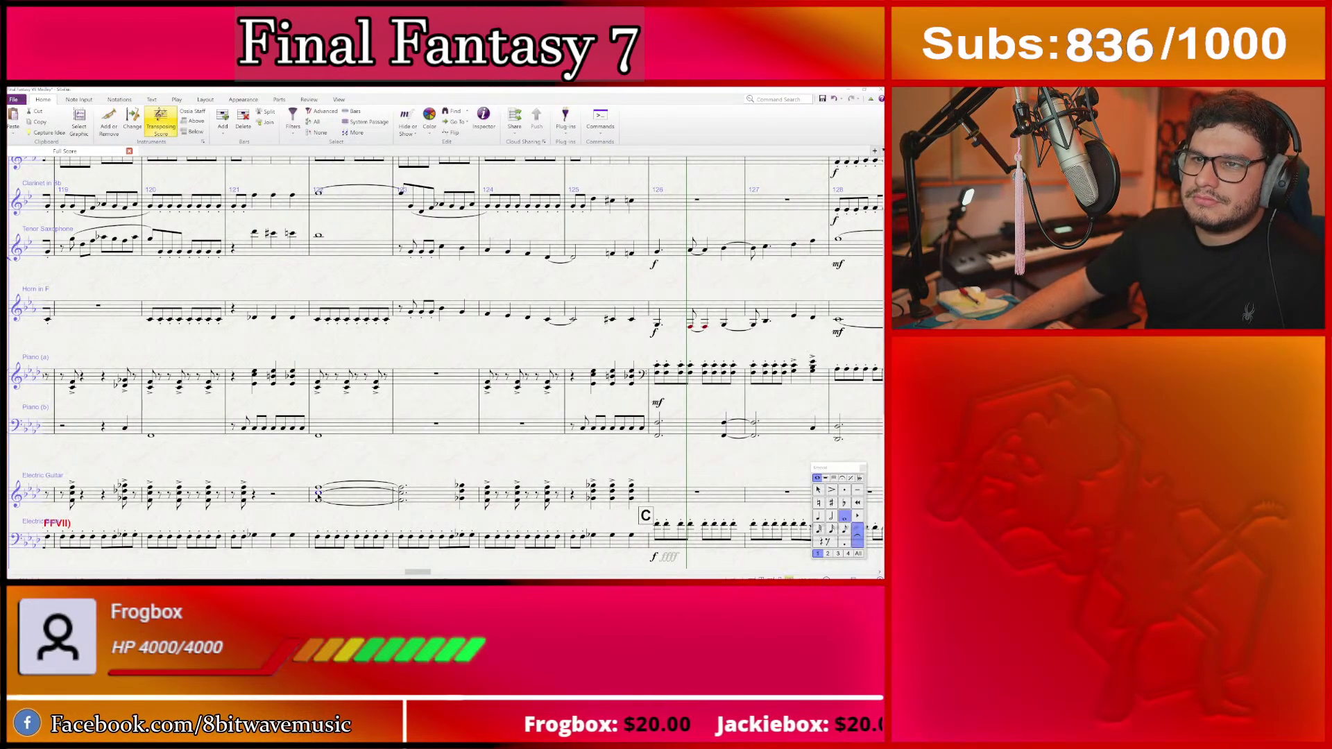
{"action": "key", "text": "p"}
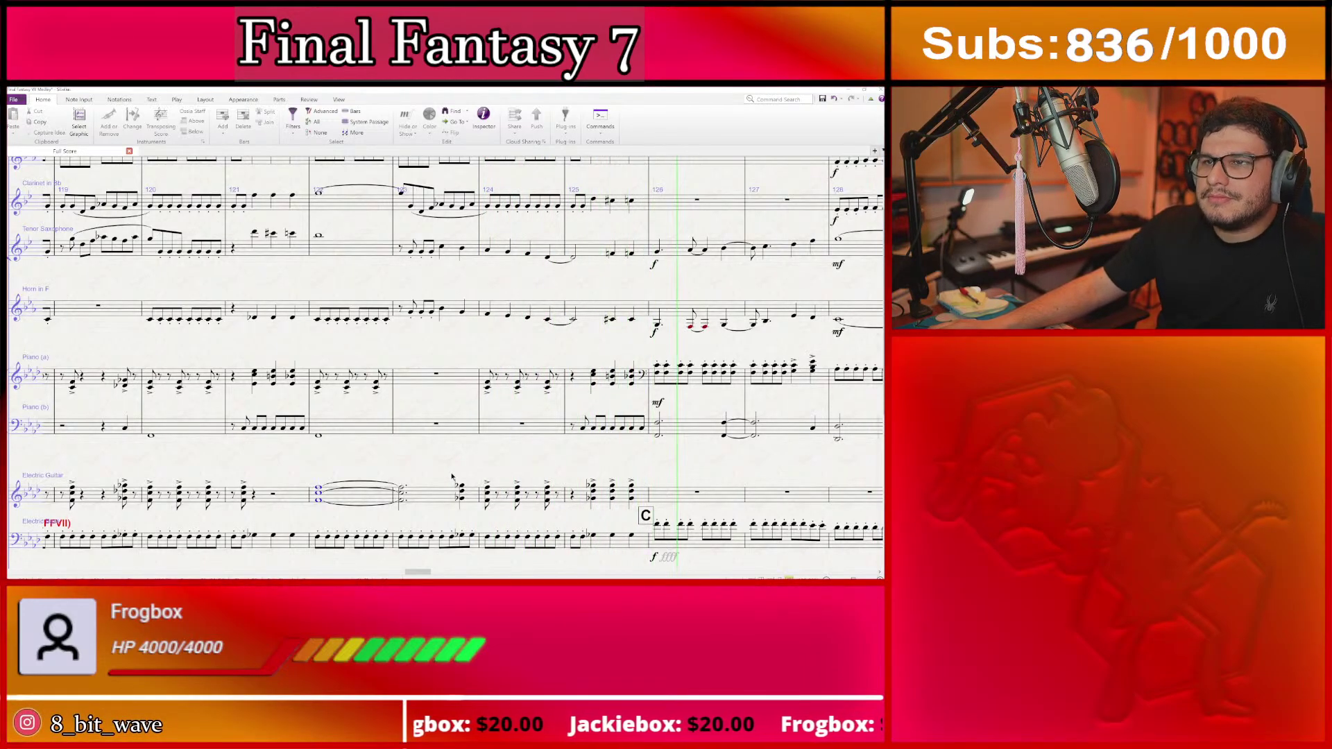
{"action": "key", "text": "space"}
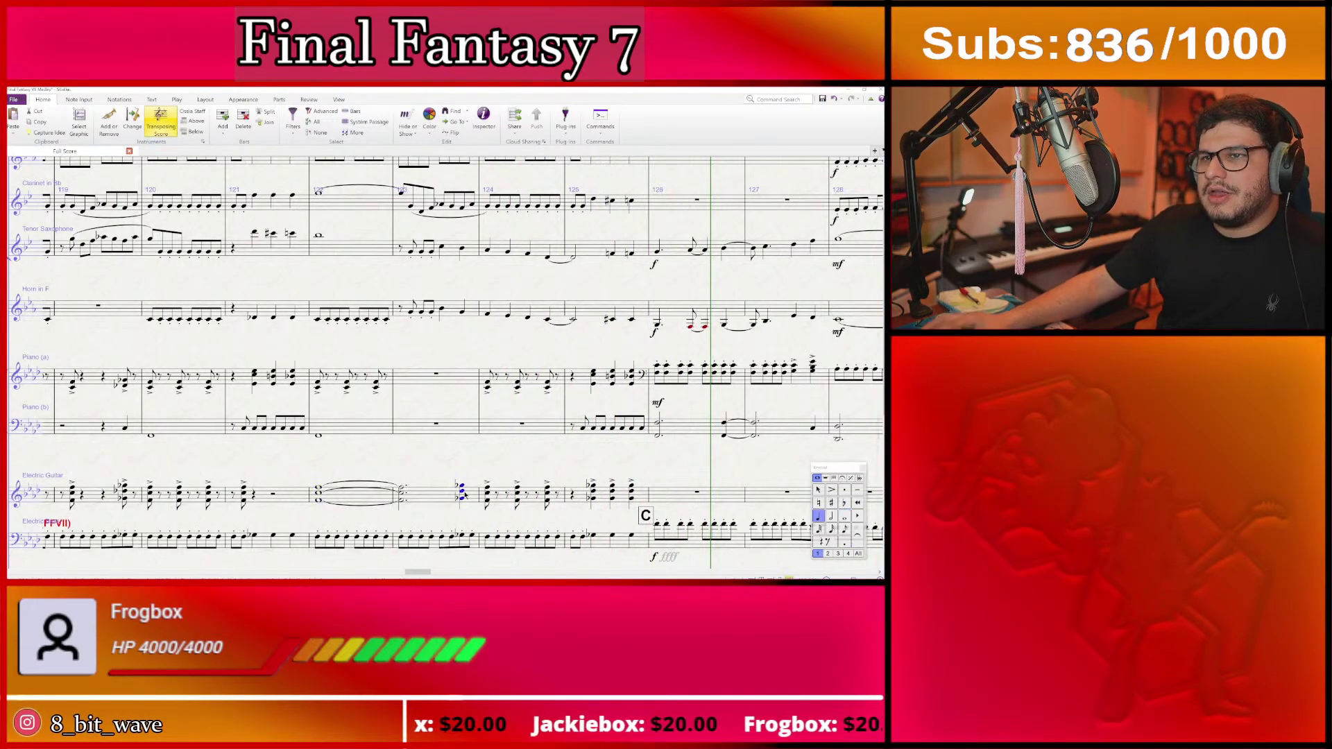
- Play back from the first Electric Guitar chord at rehearsal mark B past mark D and review the parts between them
{"action": "left_click", "coordinate": [464, 495]}
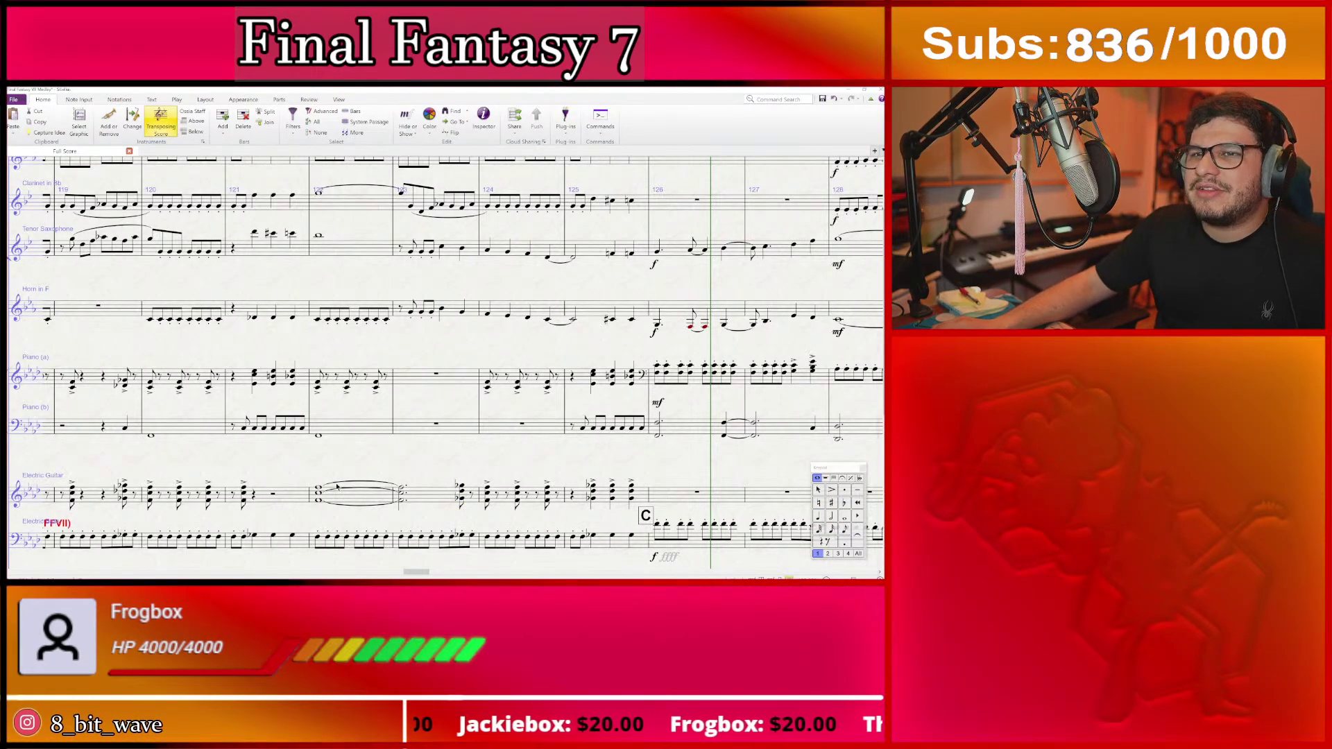
{"action": "scroll", "coordinate": [337, 487], "scroll_direction": "left", "scroll_amount": 3}
{"action": "left_click", "coordinate": [198, 491]}
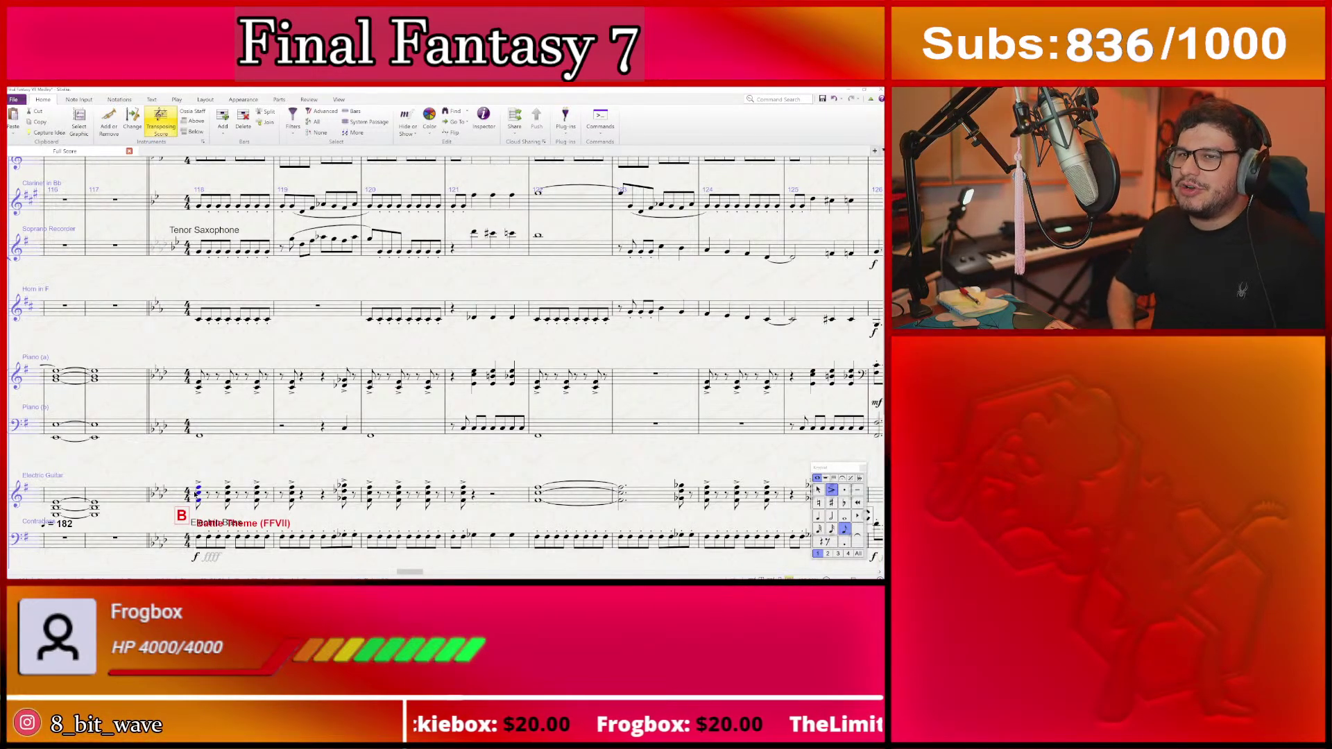
{"action": "key", "text": "p"}
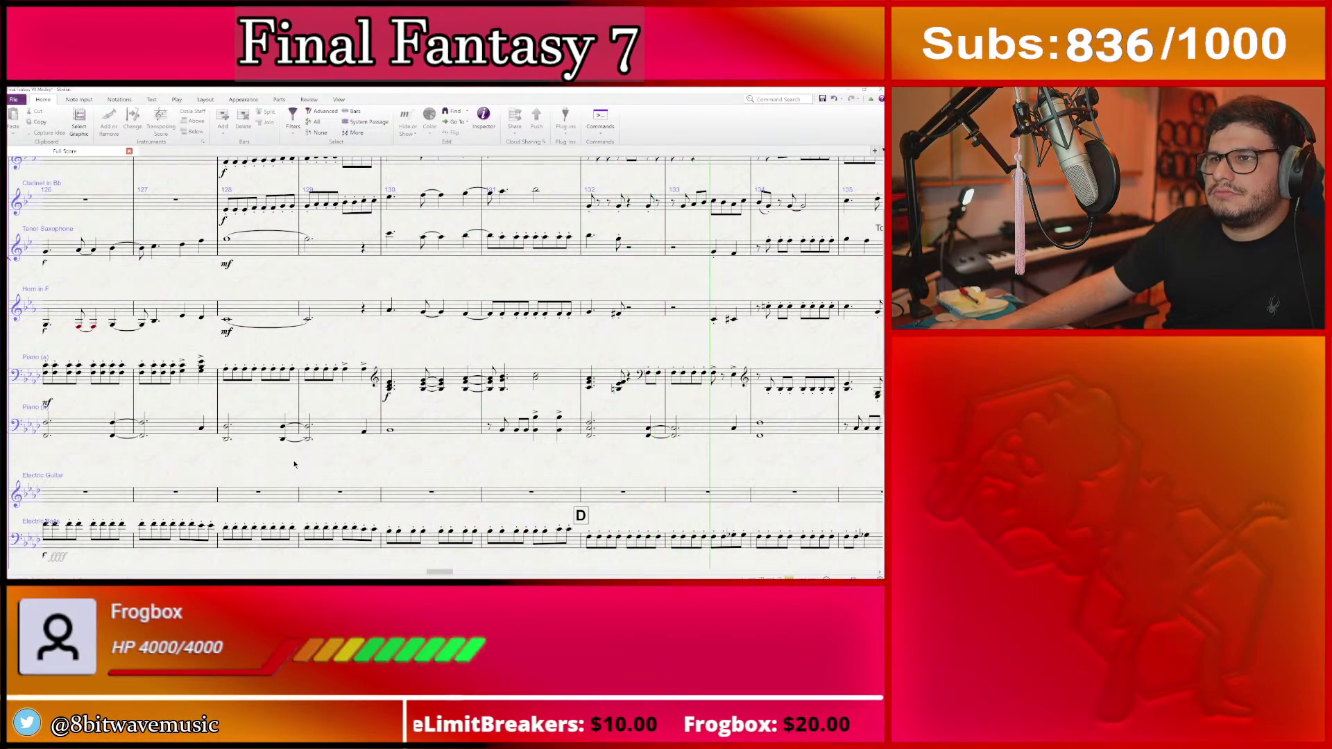
{"action": "key", "text": "space"}
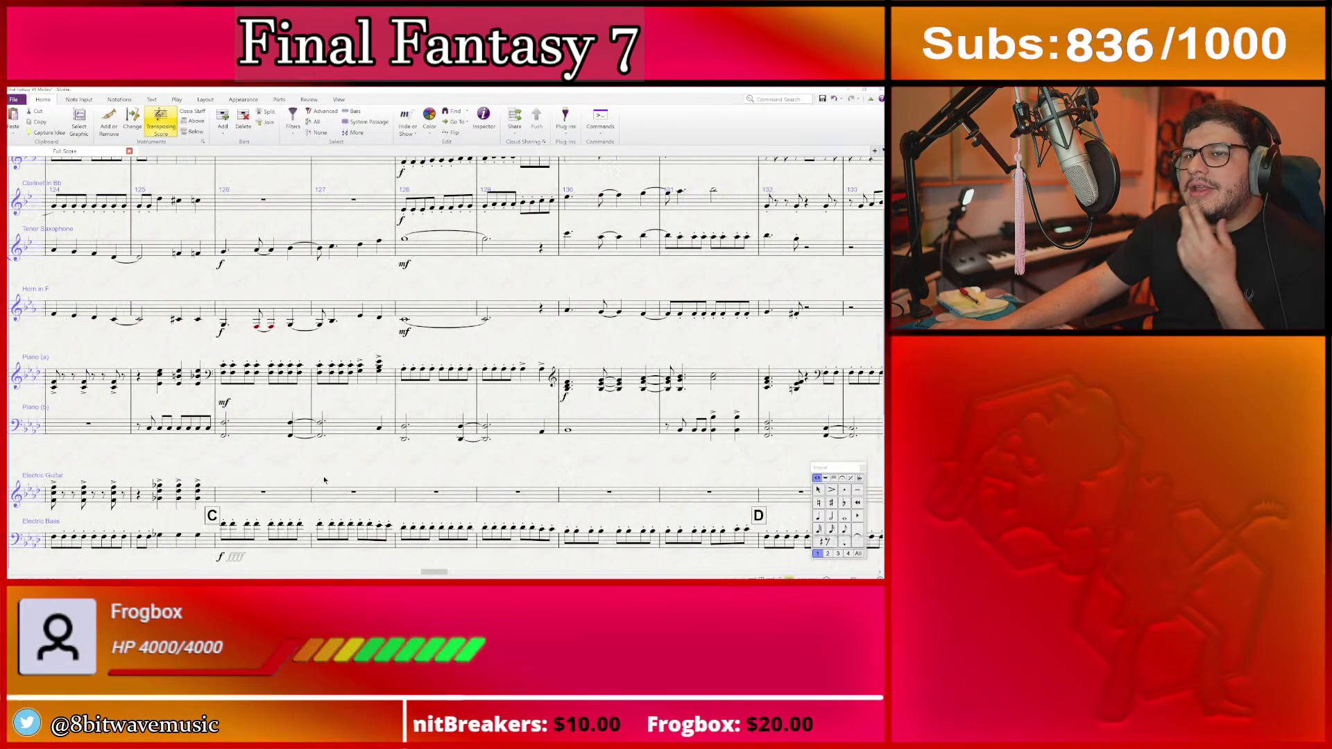
{"action": "scroll", "coordinate": [494, 446], "scroll_direction": "up", "scroll_amount": 3}
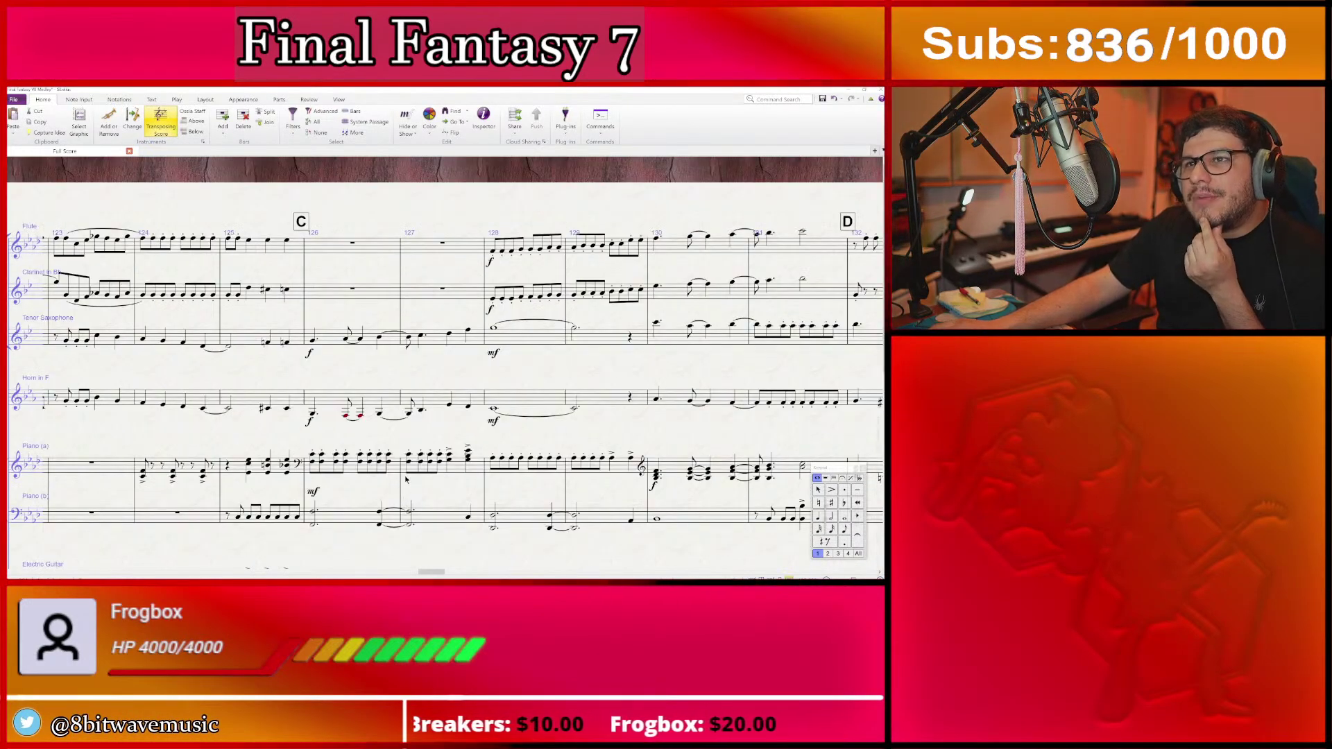
{"action": "scroll", "coordinate": [407, 478], "scroll_direction": "down", "scroll_amount": 3}
{"action": "scroll", "coordinate": [406, 475], "scroll_direction": "left", "scroll_amount": 5}
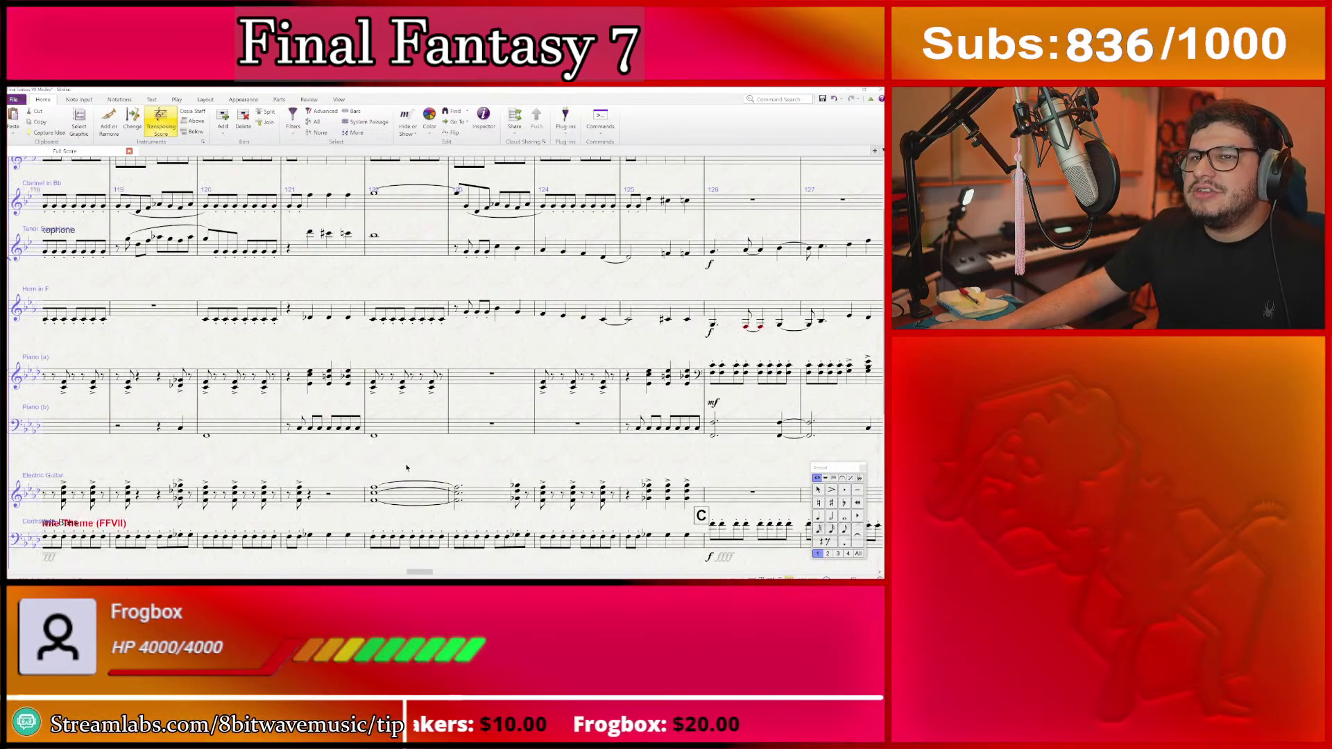
{"action": "scroll", "coordinate": [407, 468], "scroll_direction": "left", "scroll_amount": 2}
{"action": "scroll", "coordinate": [420, 464], "scroll_direction": "right", "scroll_amount": 1}
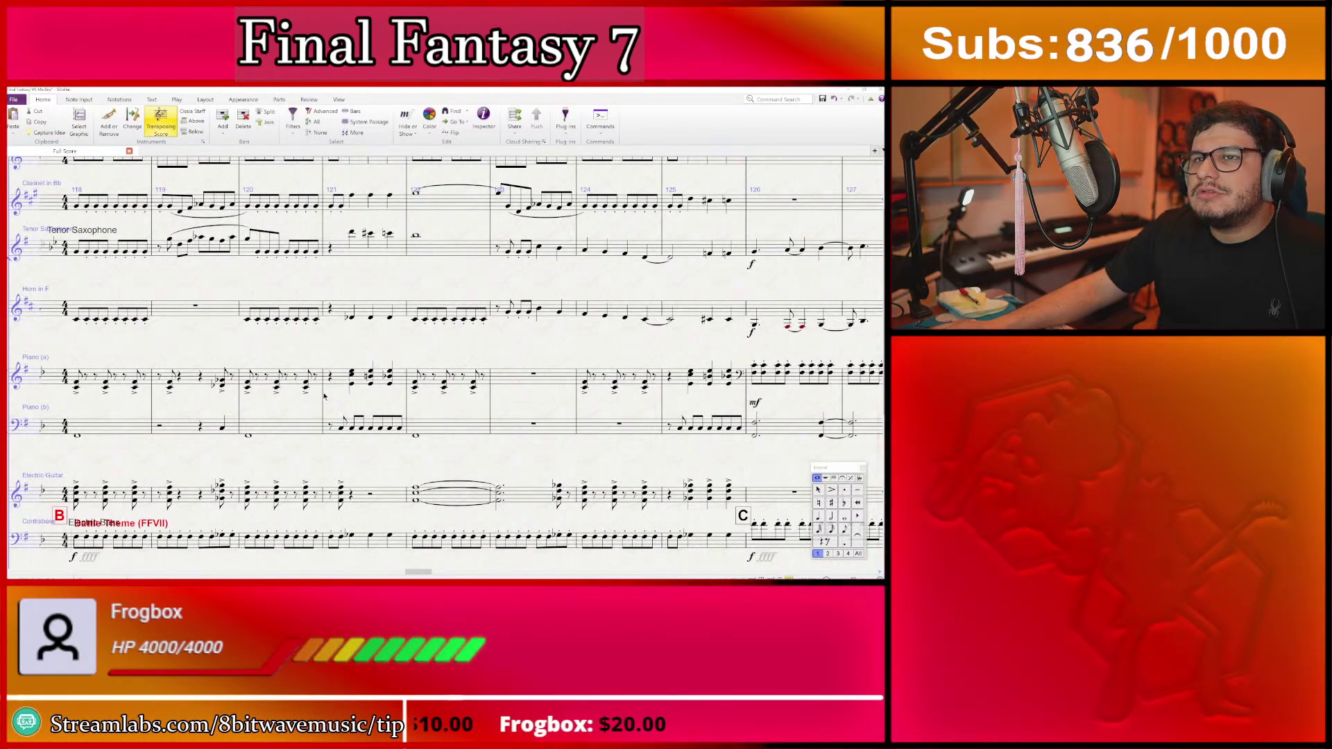
{"action": "scroll", "coordinate": [278, 367], "scroll_direction": "left", "scroll_amount": 1}
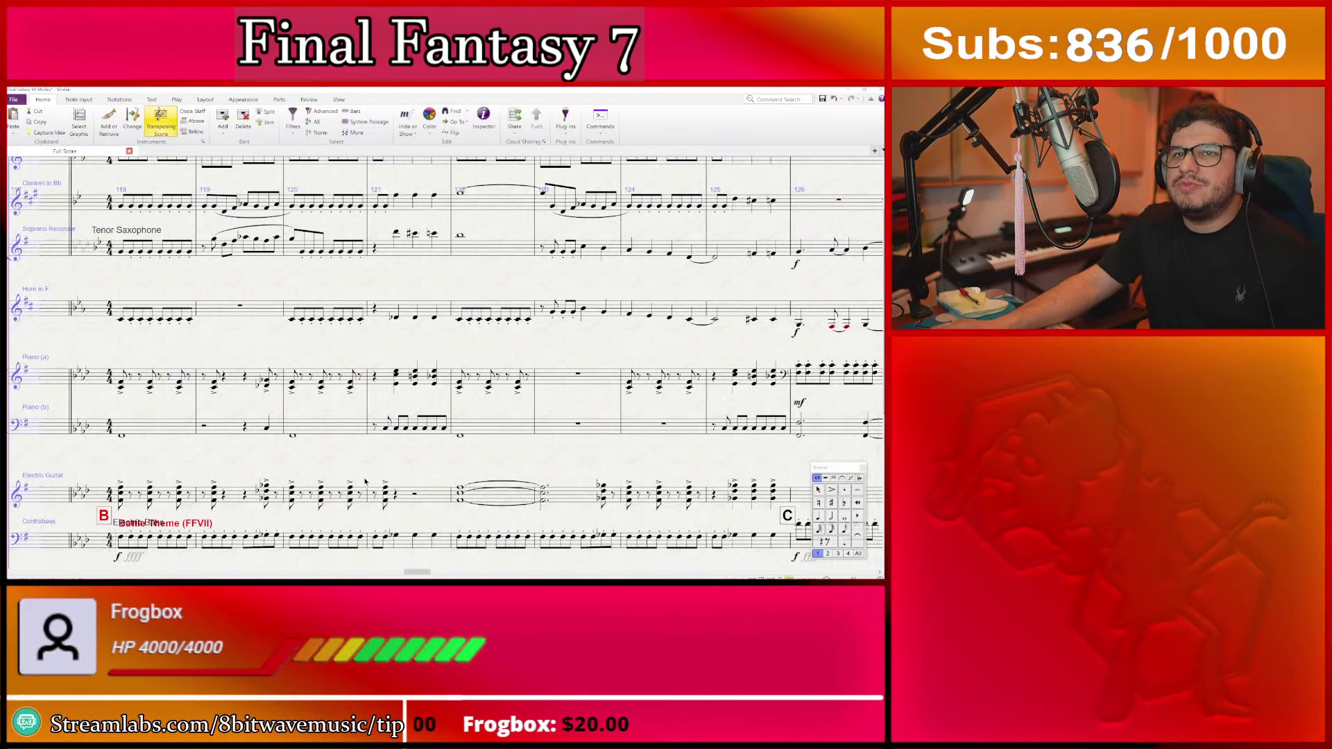
{"action": "left_click", "coordinate": [236, 379]}
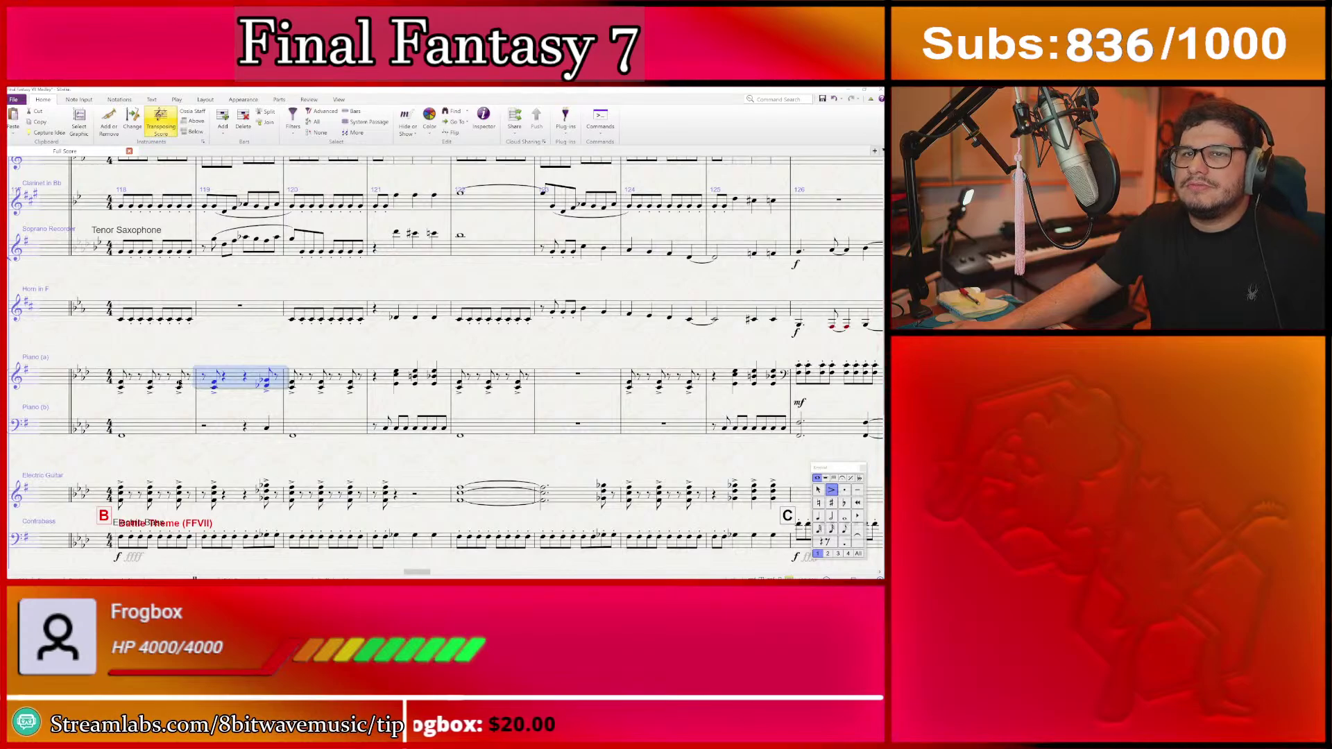
{"action": "left_click", "coordinate": [161, 381], "text": "shift"}
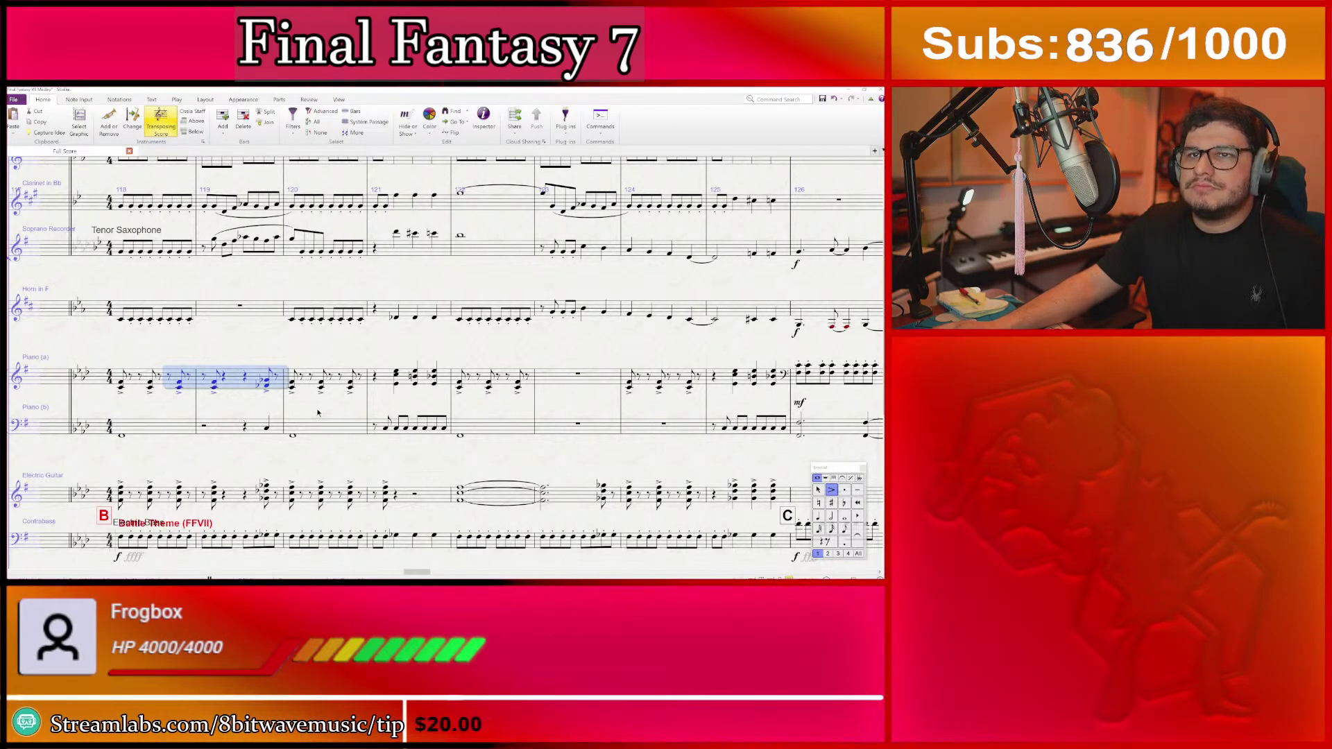
{"action": "key", "text": "Escape"}
- Copy the Piano (a) chords of bars 118 and 119 into bars 122 and 123
{"action": "left_click", "coordinate": [239, 378]}
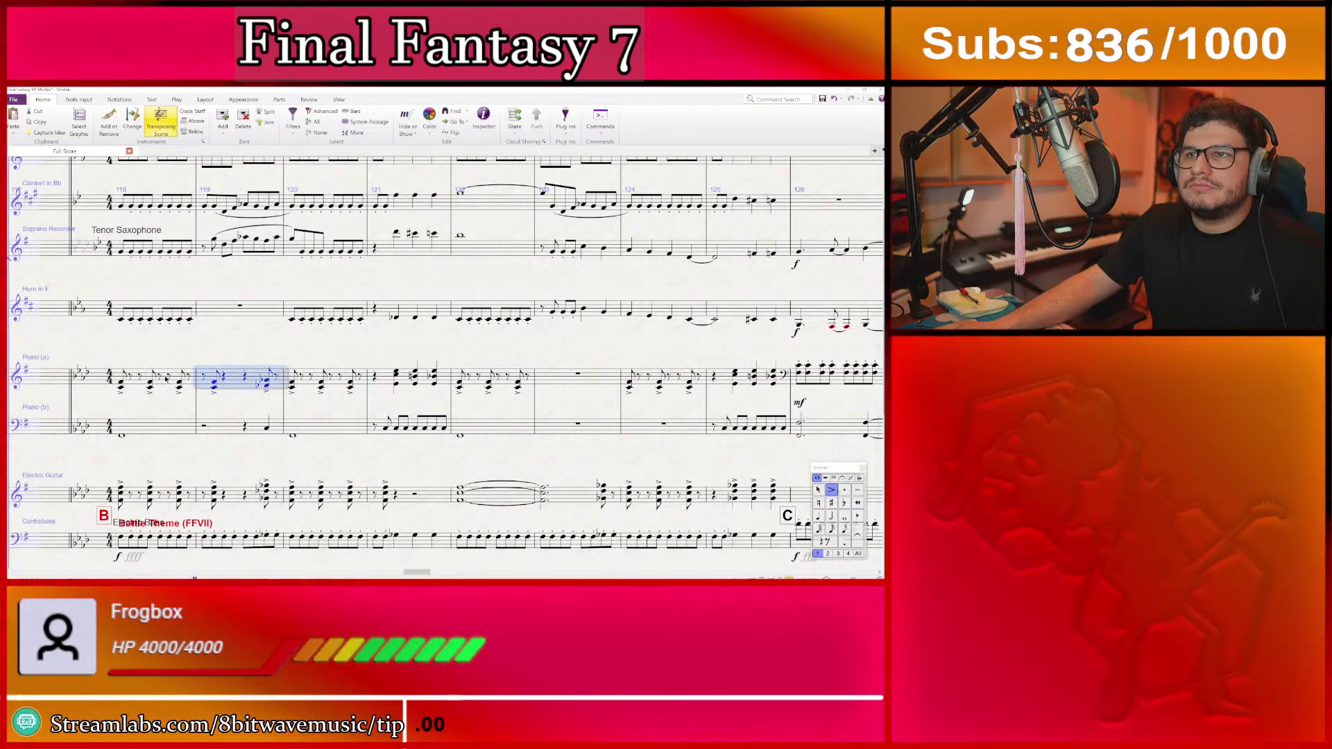
{"action": "left_click", "coordinate": [167, 379], "text": "shift"}
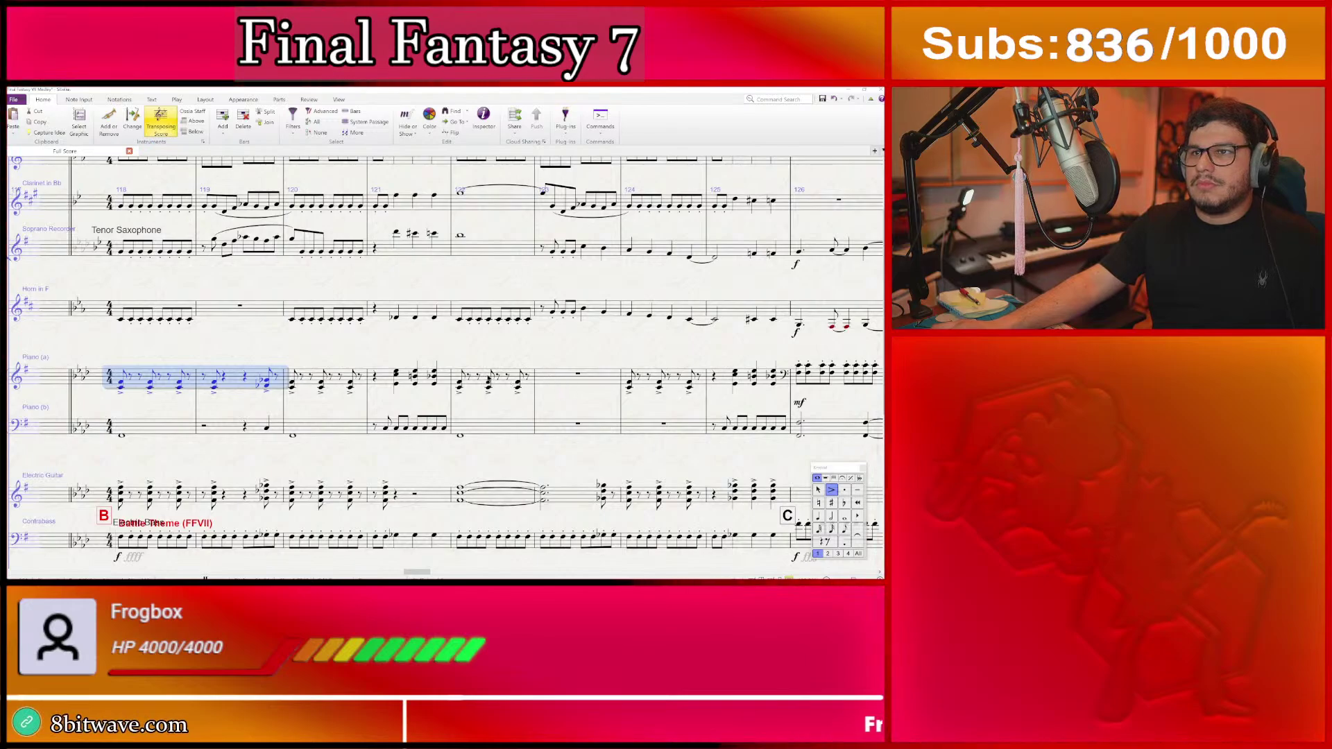
{"action": "left_click", "coordinate": [475, 380], "text": "alt"}
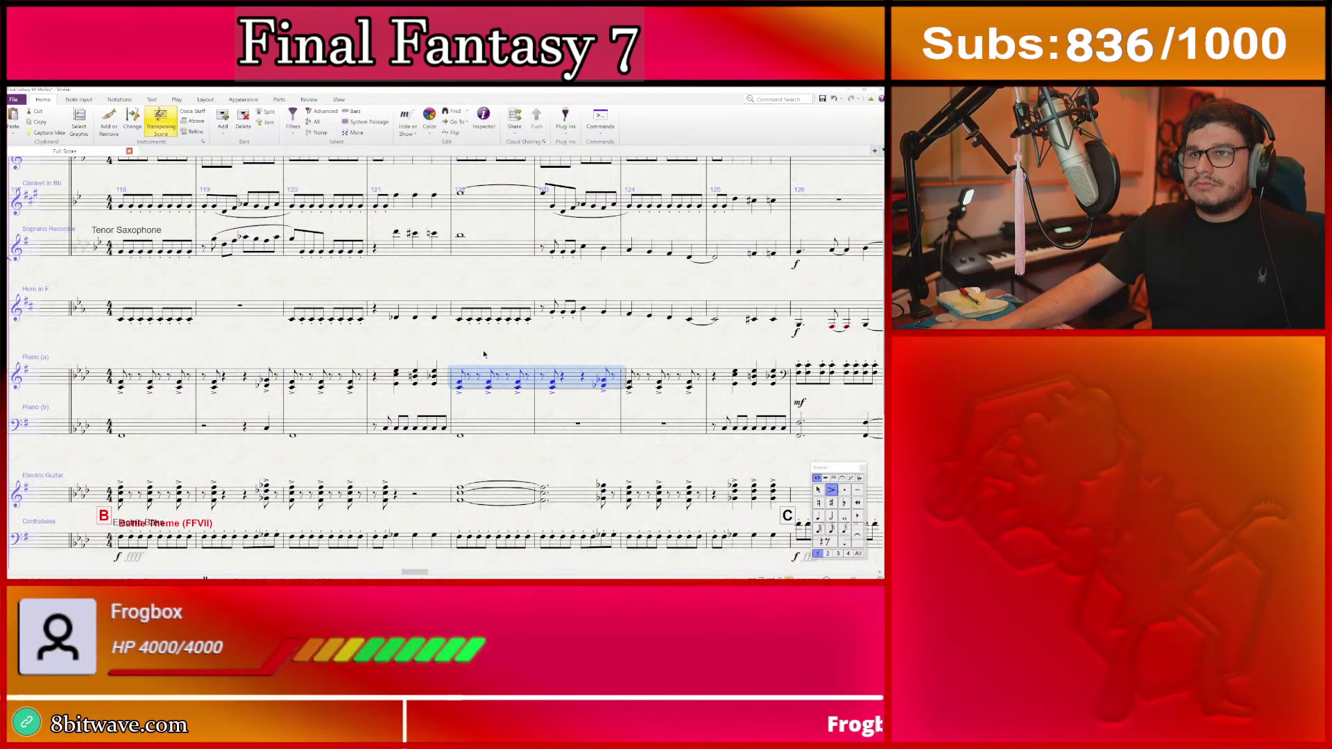
{"action": "key", "text": "Escape"}
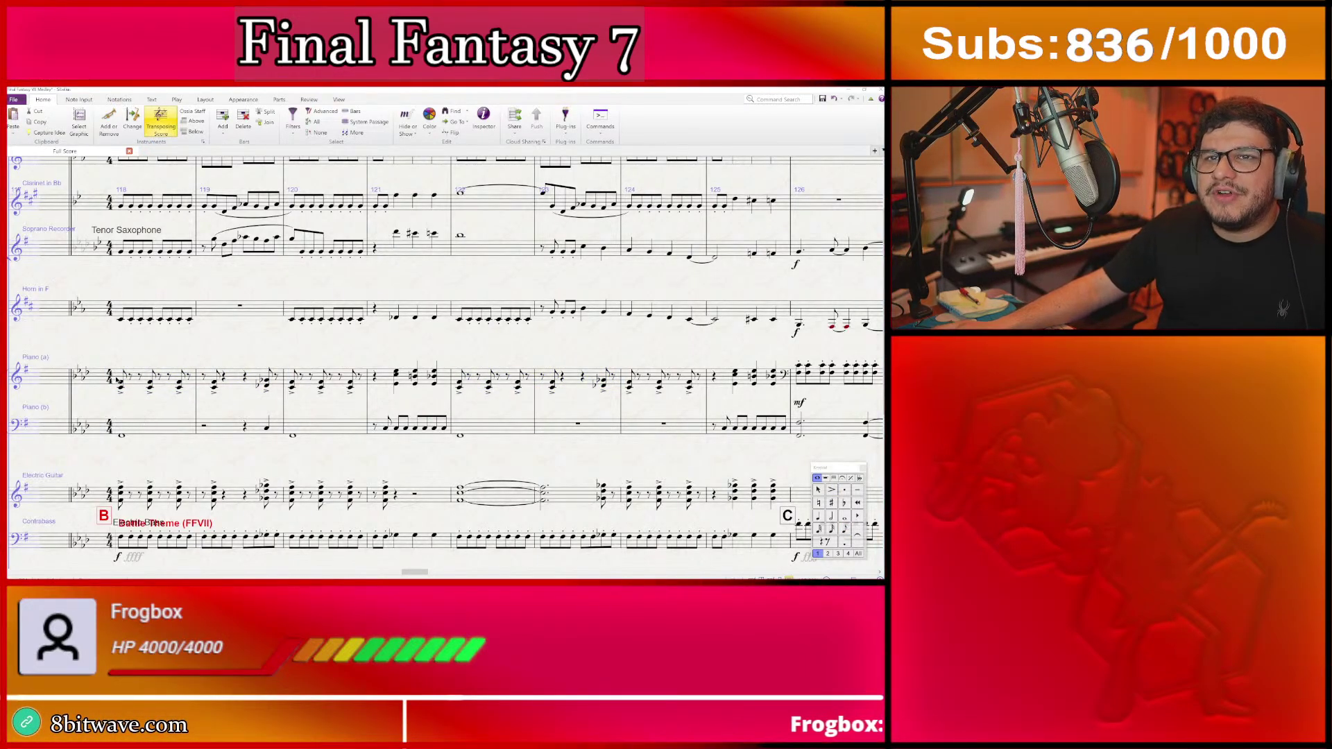
- Play back from the first Piano (a) chord at rehearsal mark B through to bar 136
{"action": "left_click", "coordinate": [121, 385]}
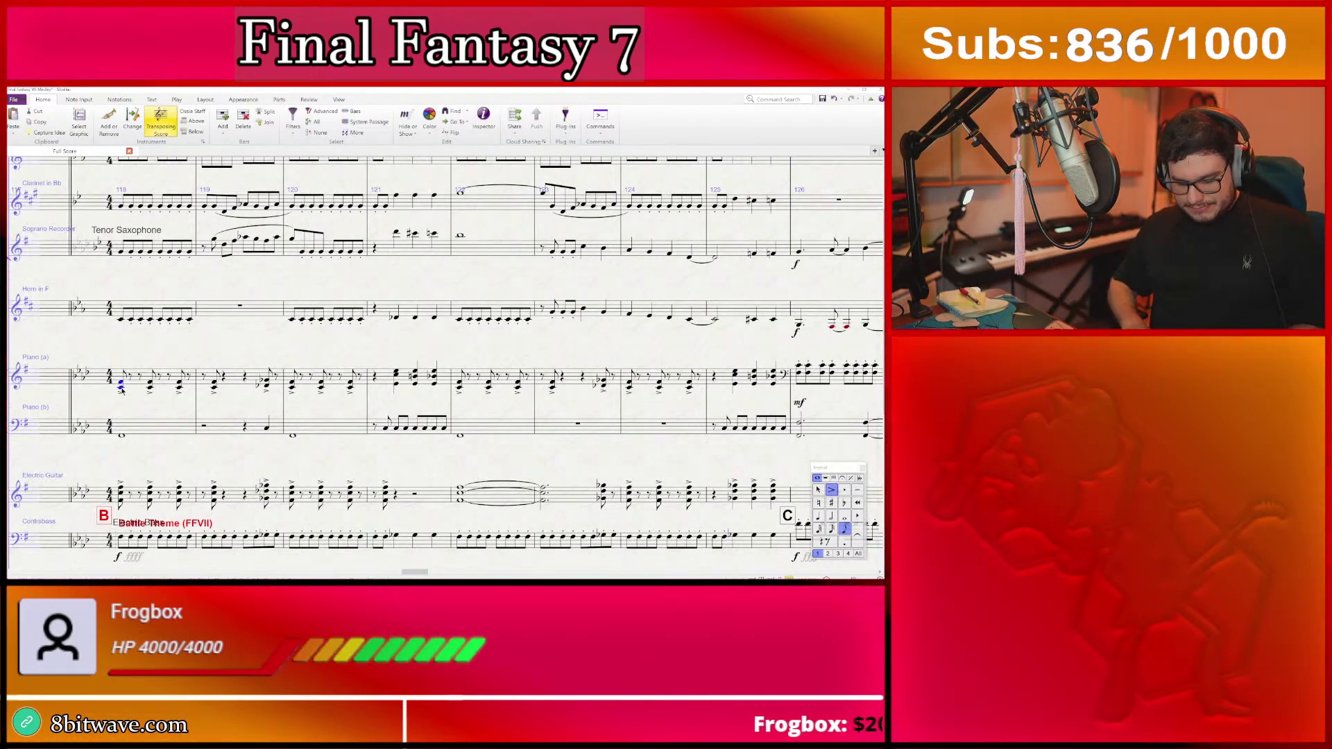
{"action": "key", "text": "p"}
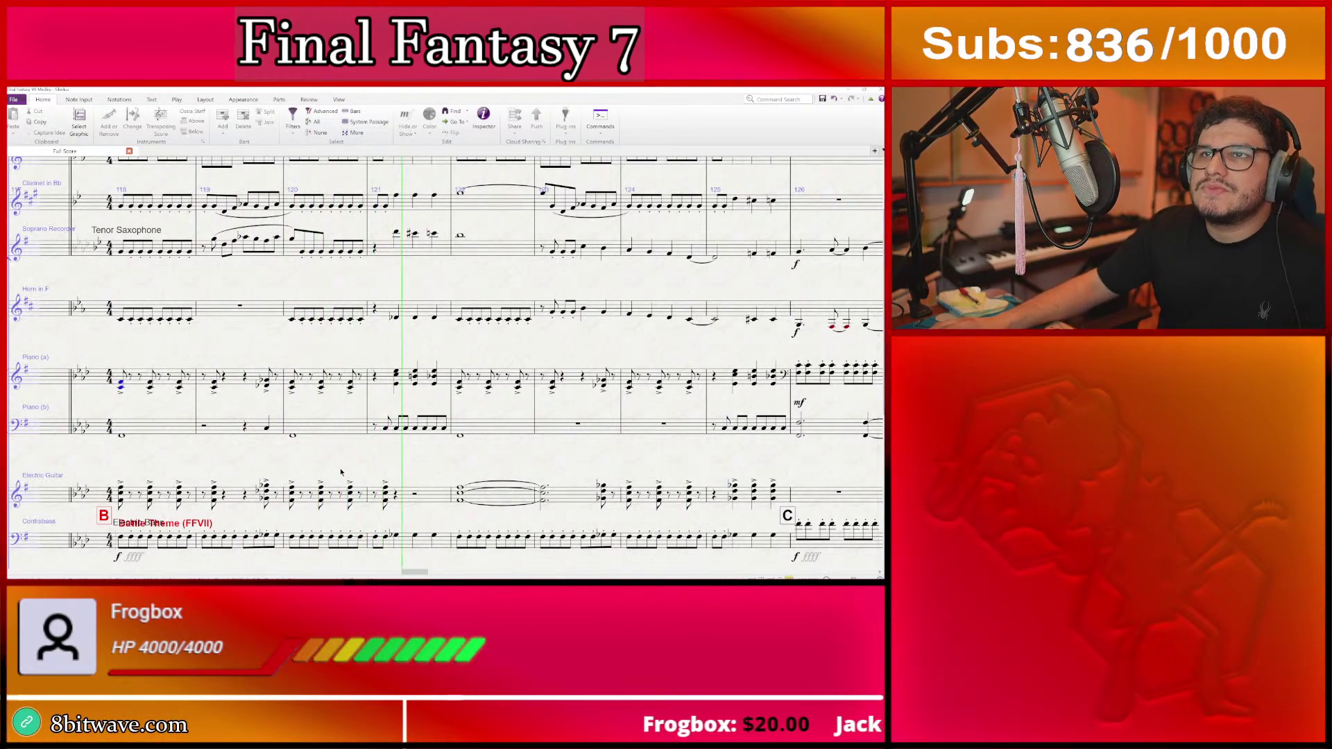
{"action": "scroll", "coordinate": [367, 477], "scroll_direction": "down", "scroll_amount": 2}
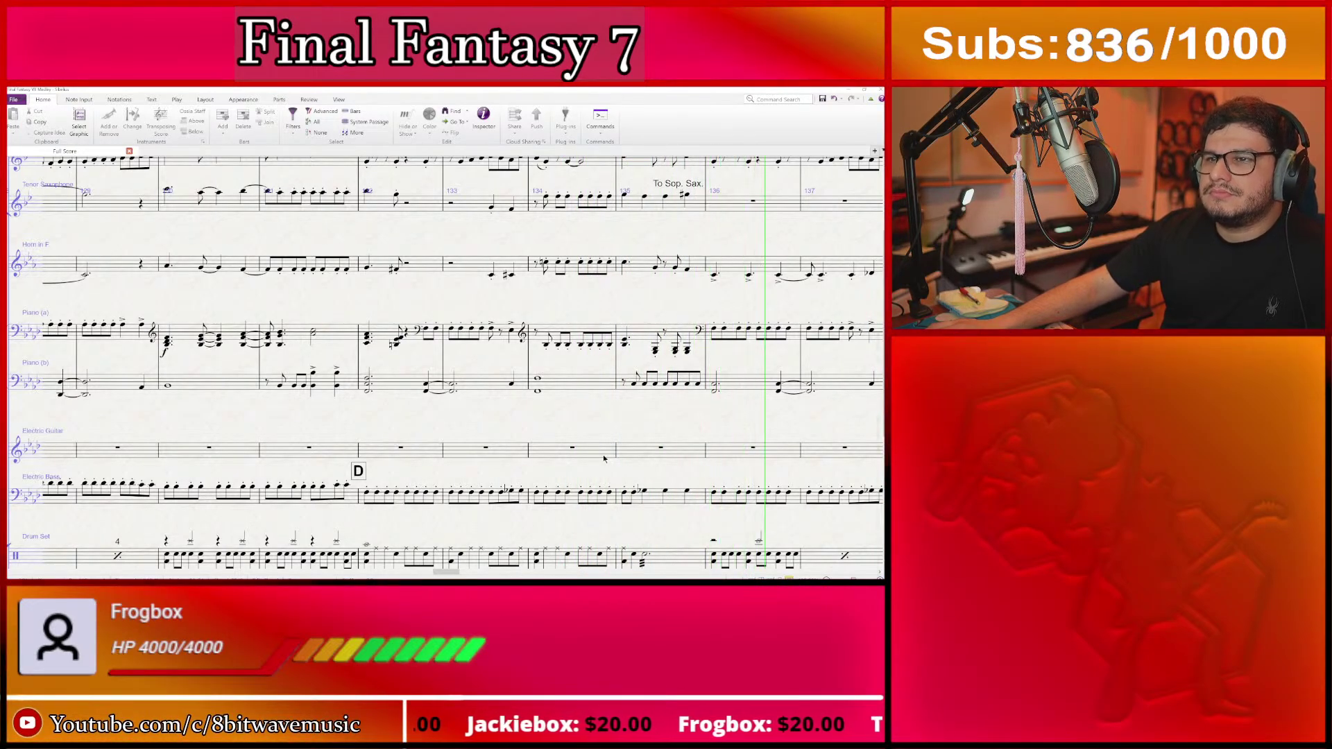
{"action": "key", "text": "space"}
{"action": "scroll", "coordinate": [686, 402], "scroll_direction": "right", "scroll_amount": 3}
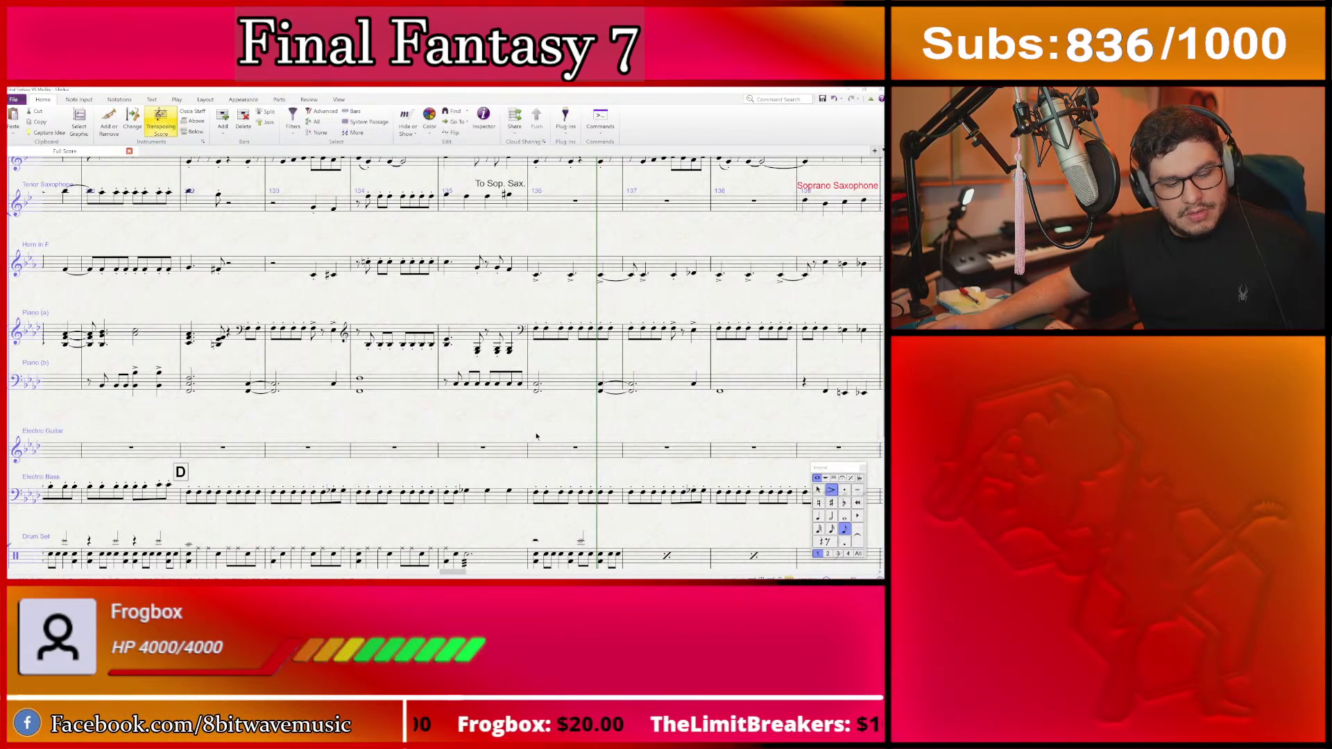
- Copy the Tenor Saxophone line of bars 126 to 132 into the Electric Guitar from rehearsal mark C and play it back
{"action": "scroll", "coordinate": [465, 472], "scroll_direction": "left", "scroll_amount": 3}
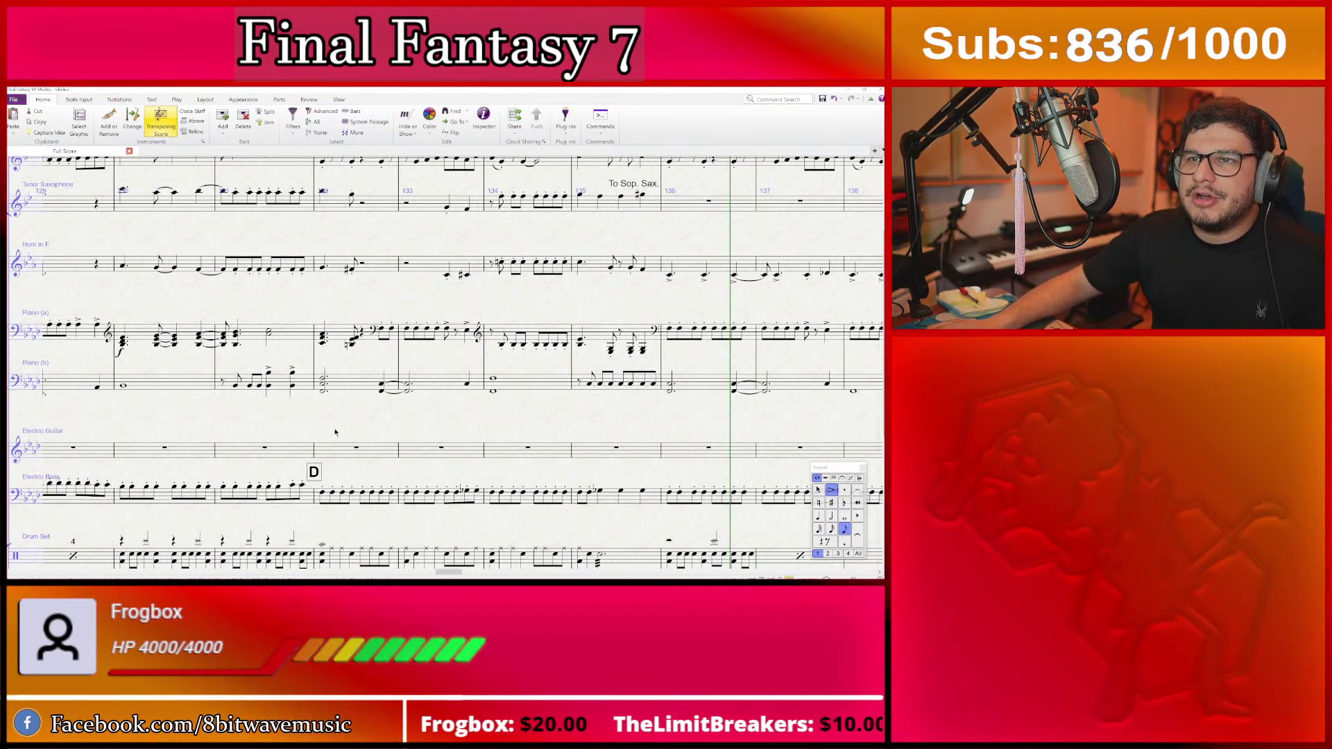
{"action": "scroll", "coordinate": [346, 431], "scroll_direction": "left", "scroll_amount": 1}
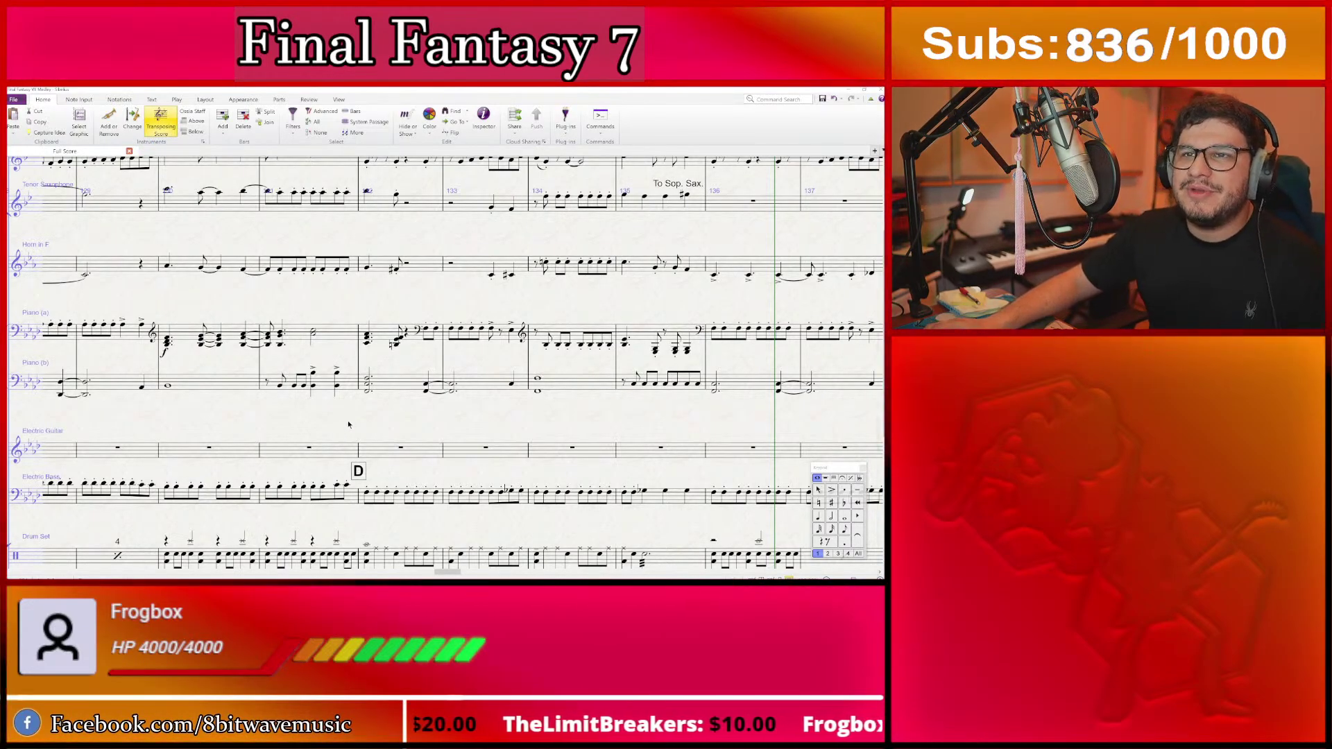
{"action": "scroll", "coordinate": [352, 427], "scroll_direction": "left", "scroll_amount": 1}
{"action": "scroll", "coordinate": [354, 425], "scroll_direction": "left", "scroll_amount": 7}
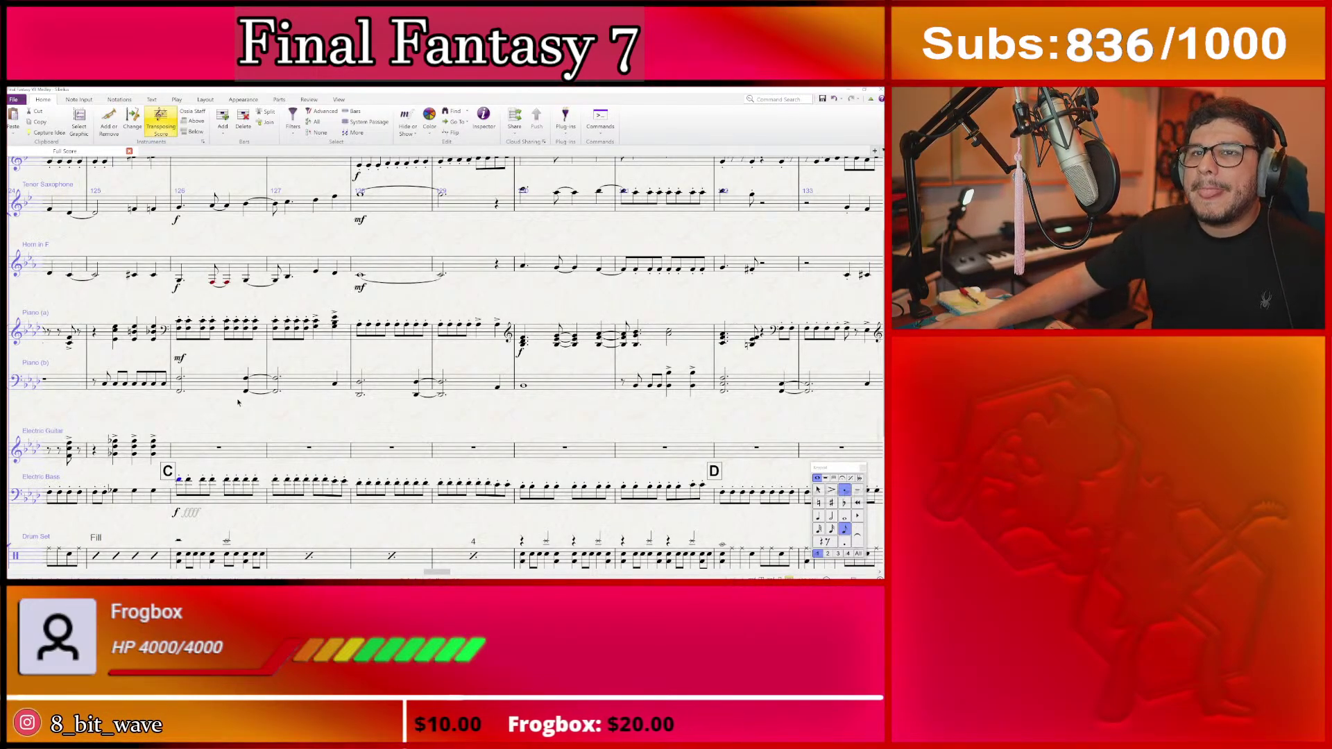
{"action": "key", "text": "Escape"}
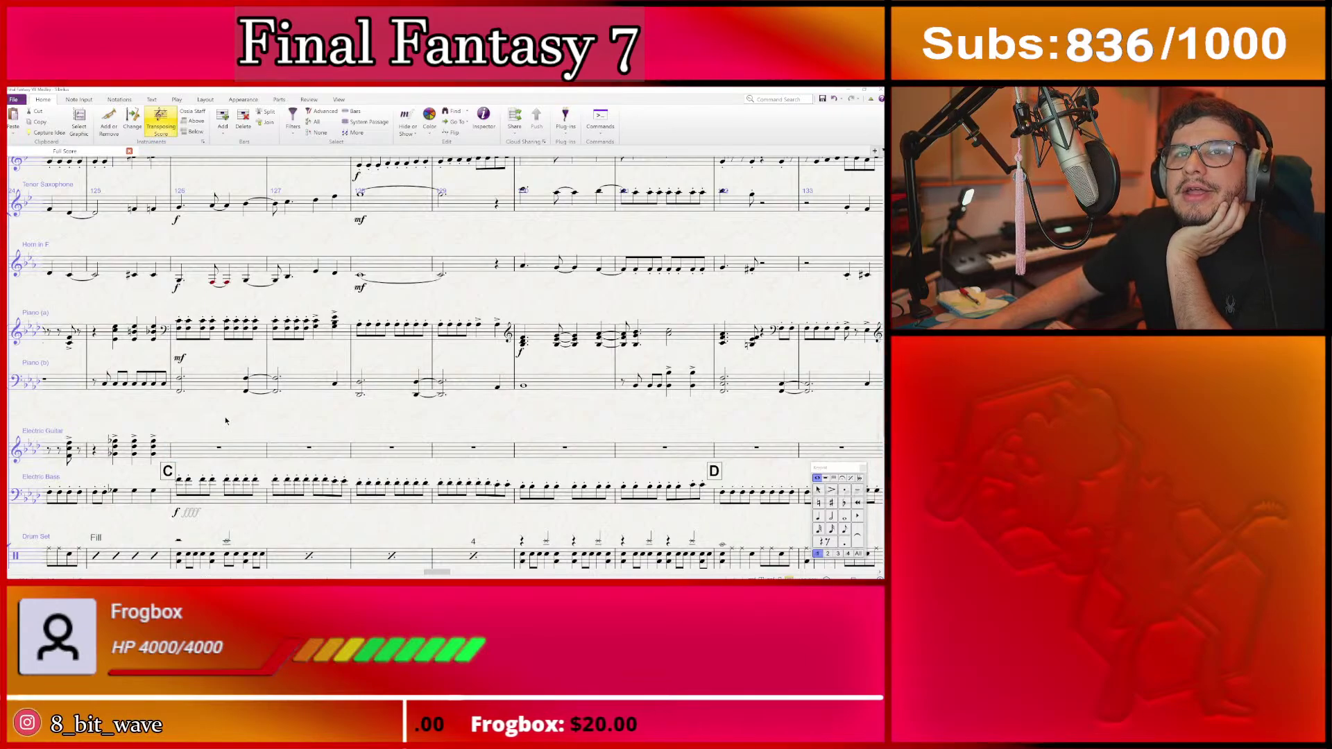
{"action": "scroll", "coordinate": [227, 419], "scroll_direction": "up", "scroll_amount": 1}
{"action": "left_click", "coordinate": [198, 257]}
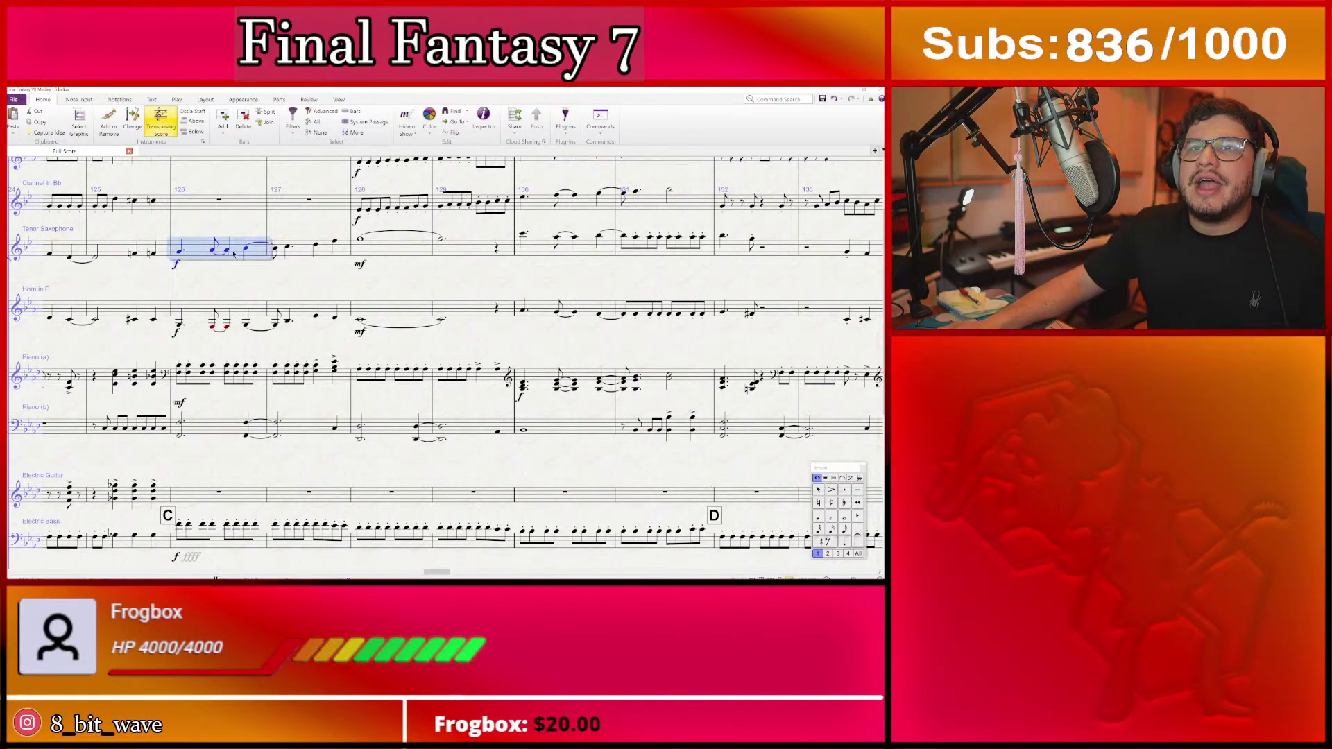
{"action": "scroll", "coordinate": [364, 273], "scroll_direction": "right", "scroll_amount": 2}
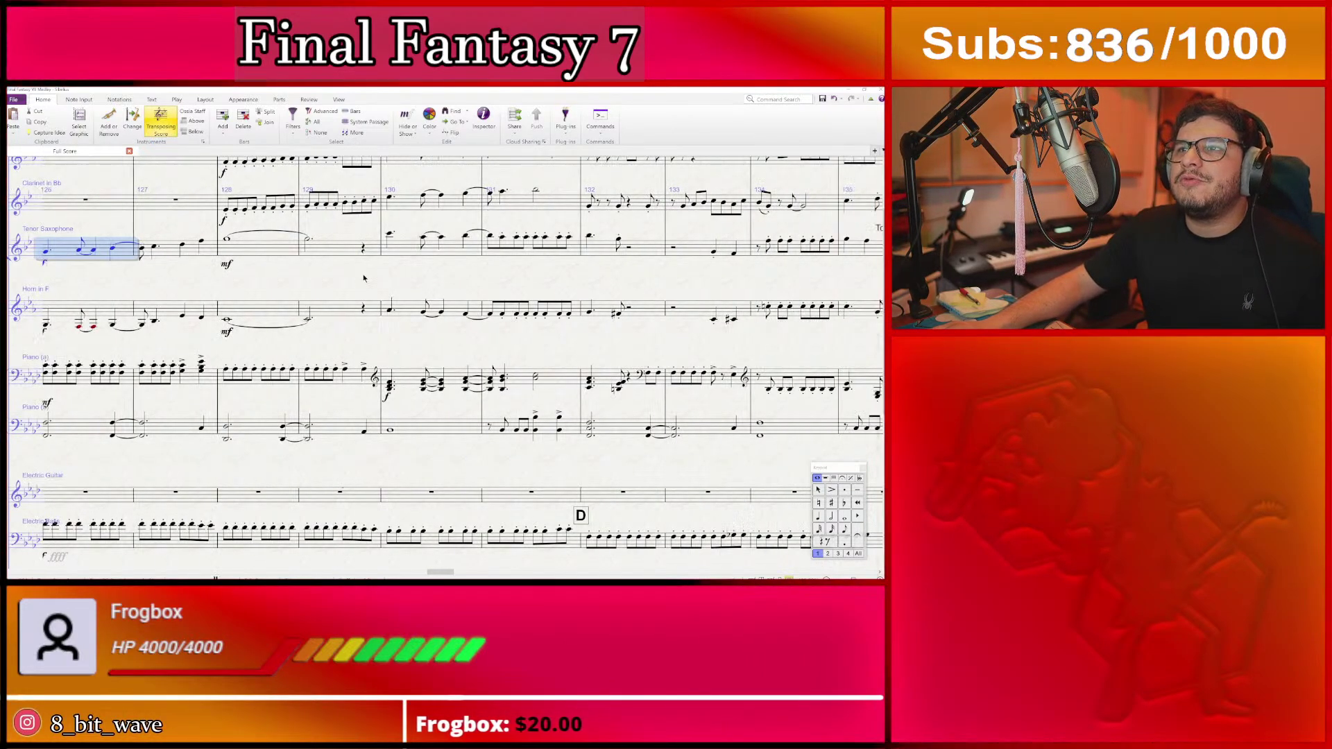
{"action": "left_click", "coordinate": [599, 267], "text": "shift"}
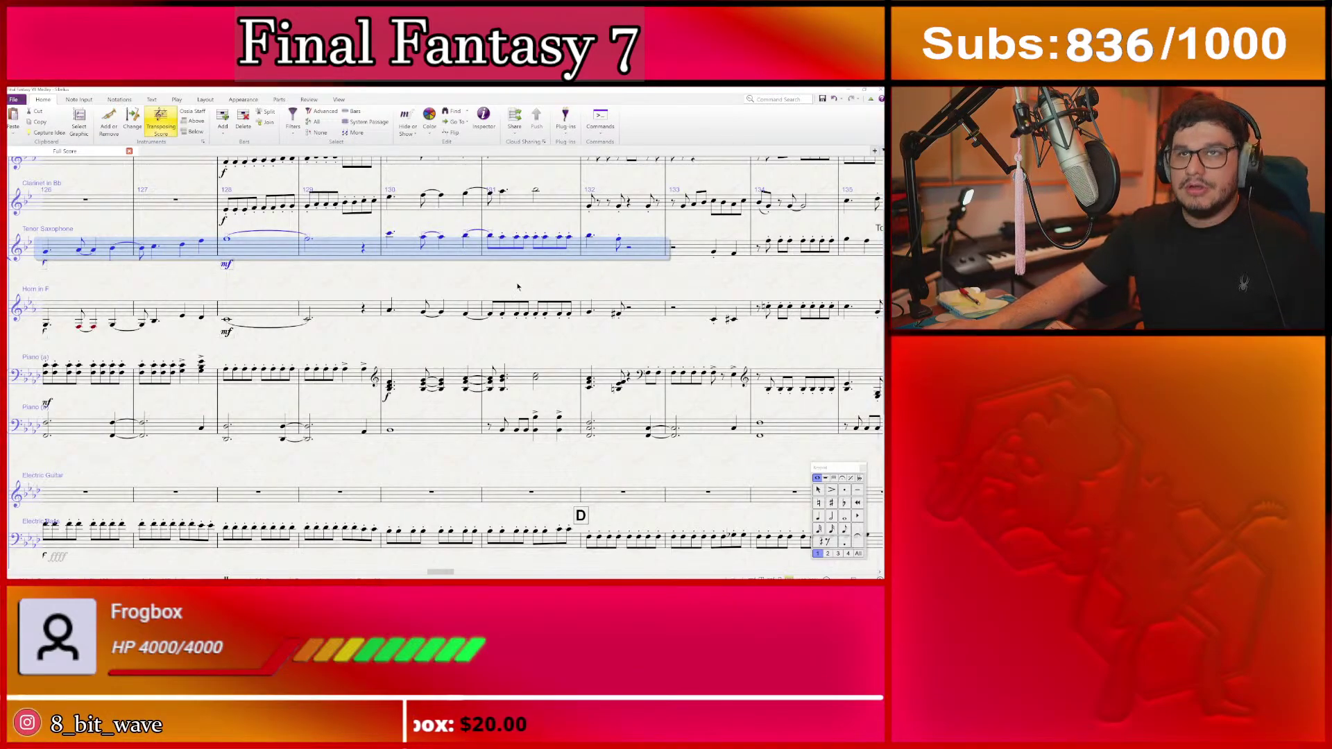
{"action": "scroll", "coordinate": [252, 485], "scroll_direction": "left", "scroll_amount": 2}
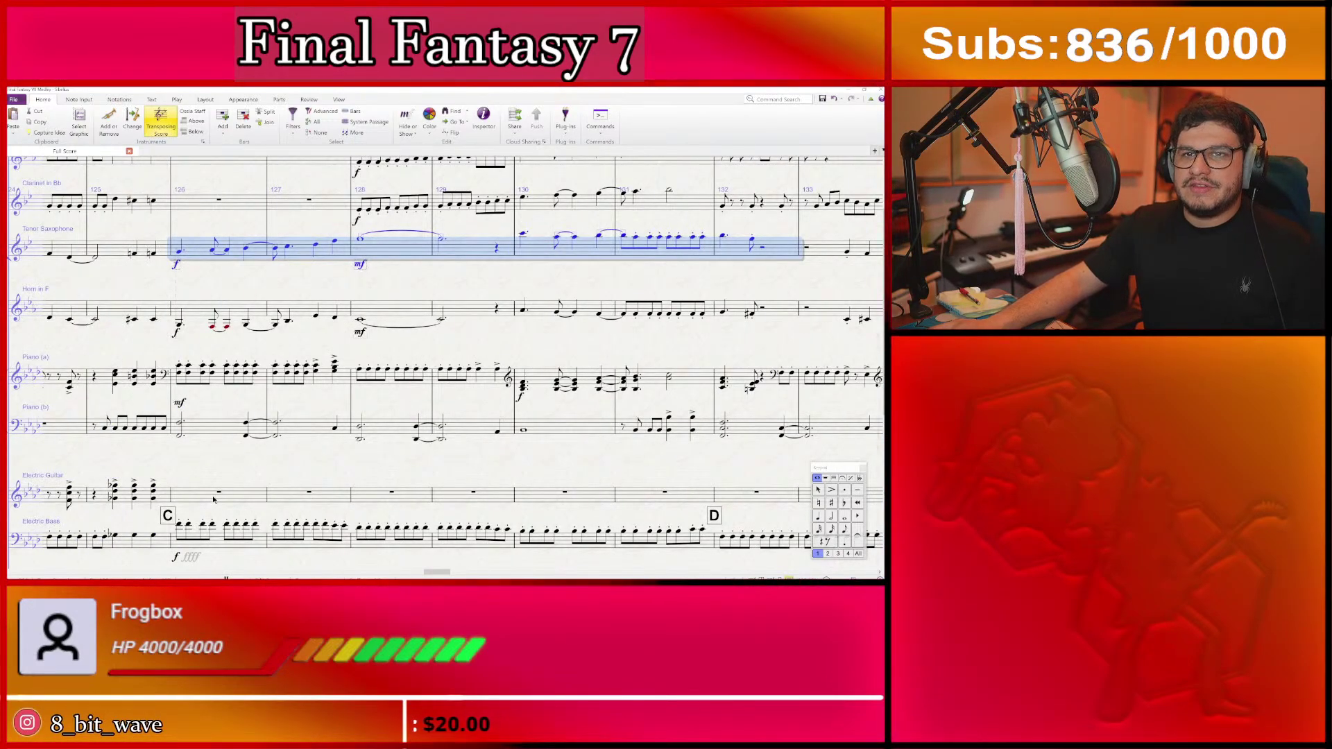
{"action": "left_click", "coordinate": [251, 486]}
{"action": "key", "text": "ctrl+v"}
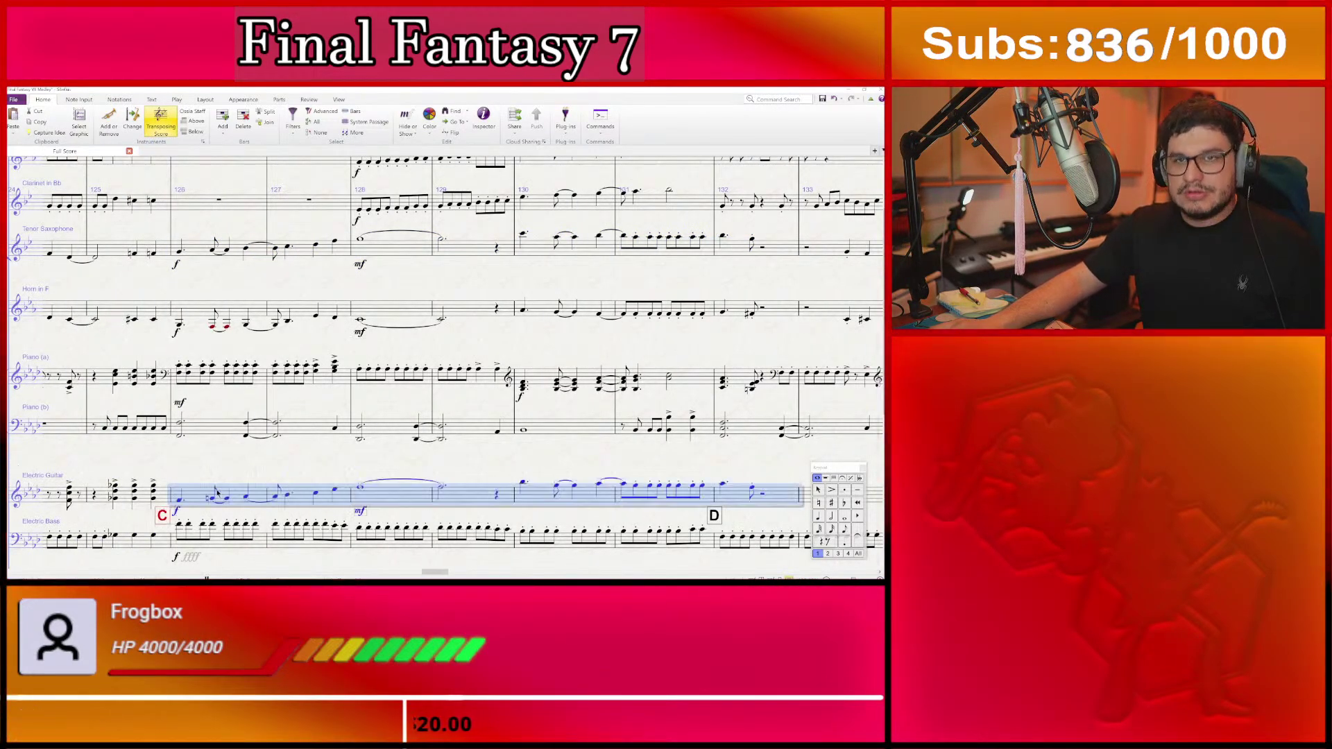
{"action": "left_click", "coordinate": [179, 501]}
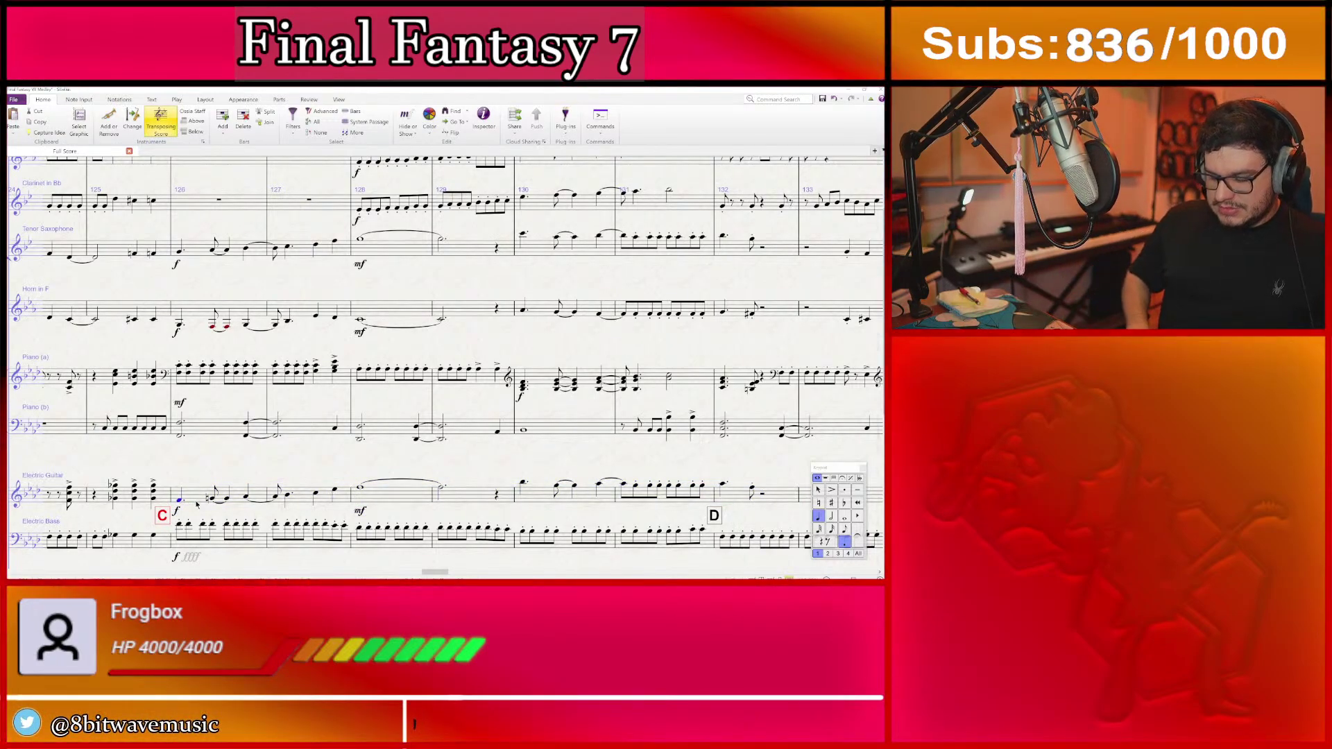
{"action": "key", "text": "space"}
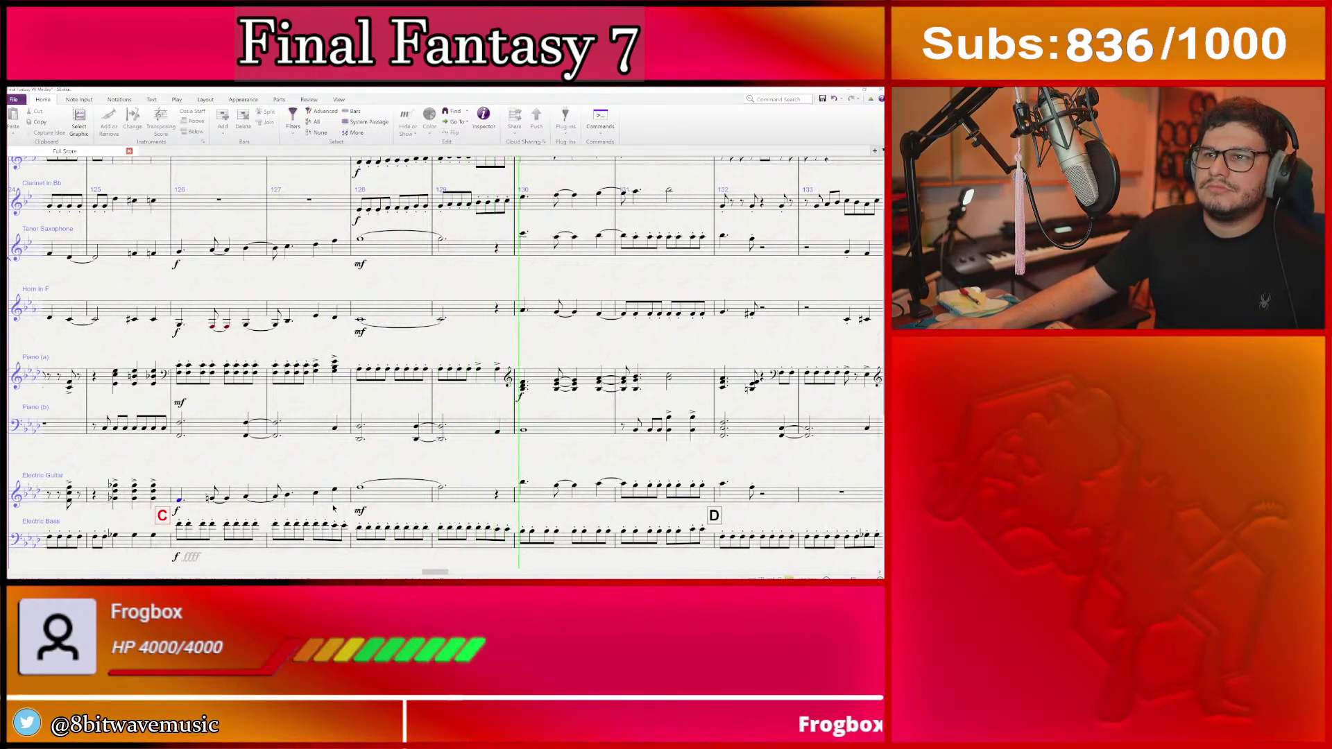
- Replace the Electric Guitar line in bars 126 to 132 with a copy of the Horn in F part
{"action": "left_click", "coordinate": [191, 313]}
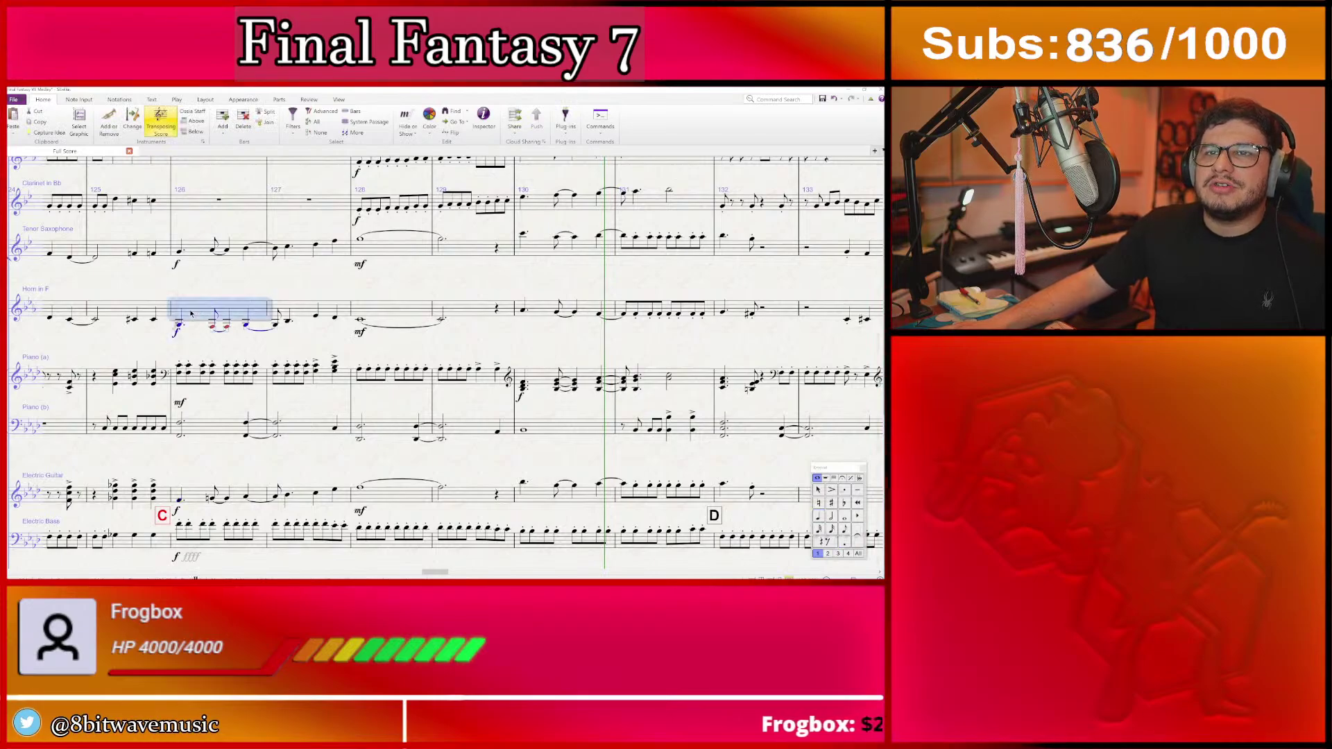
{"action": "left_click", "coordinate": [459, 312], "text": "shift"}
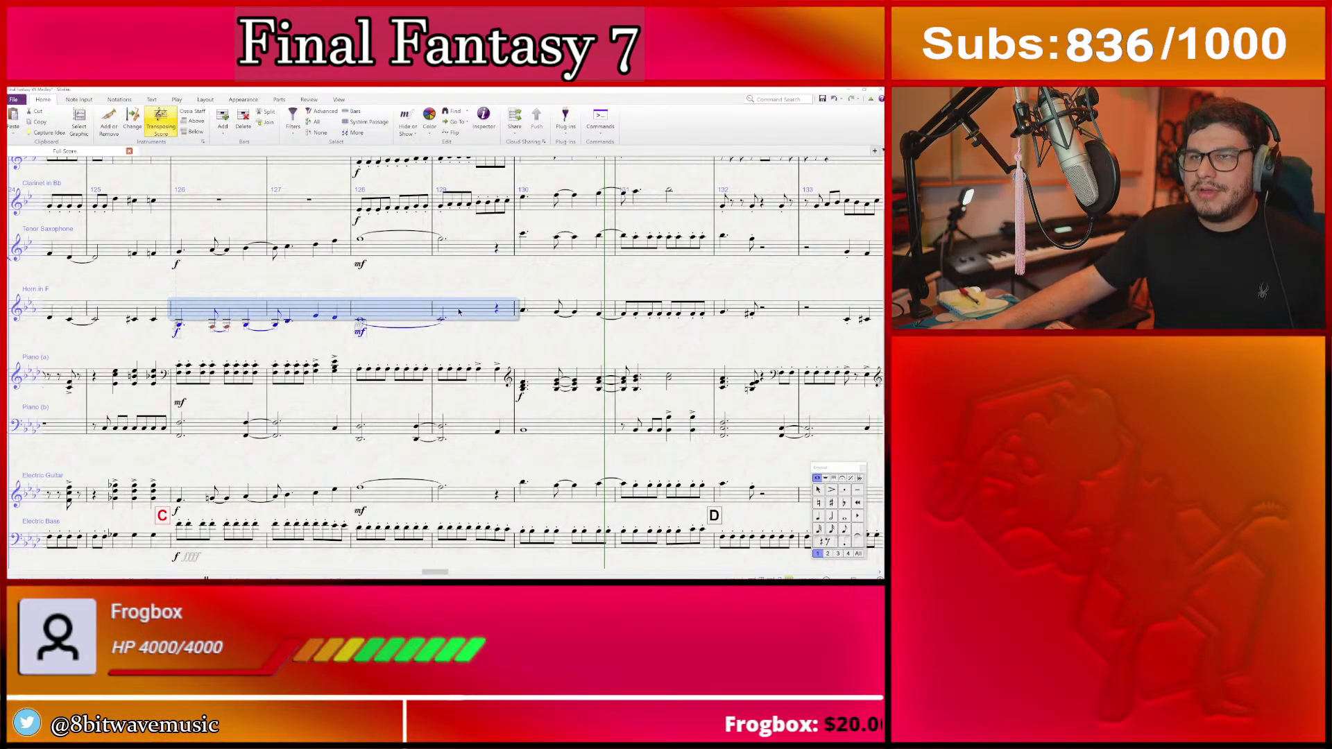
{"action": "left_click", "coordinate": [200, 498]}
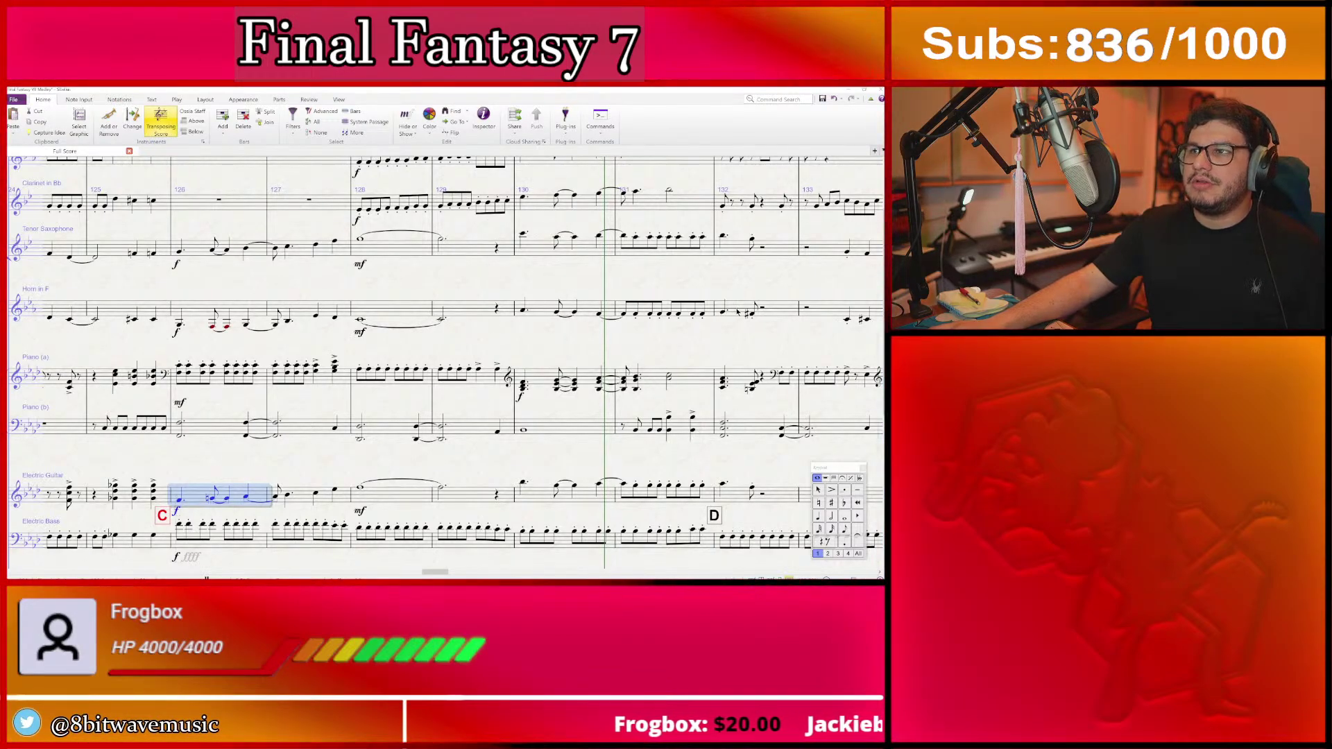
{"action": "left_click", "coordinate": [763, 309]}
{"action": "left_click", "coordinate": [197, 311], "text": "shift"}
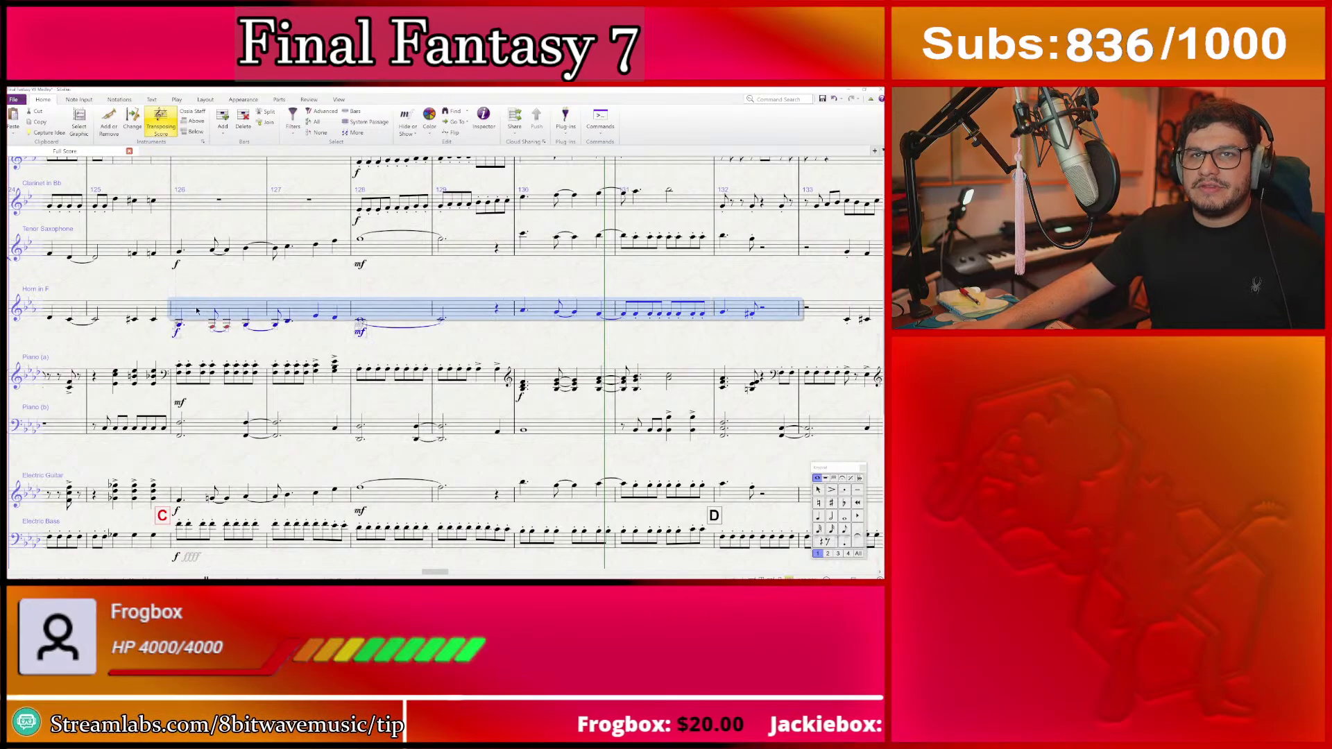
{"action": "key", "text": "ctrl+c"}
{"action": "left_click", "coordinate": [202, 496]}
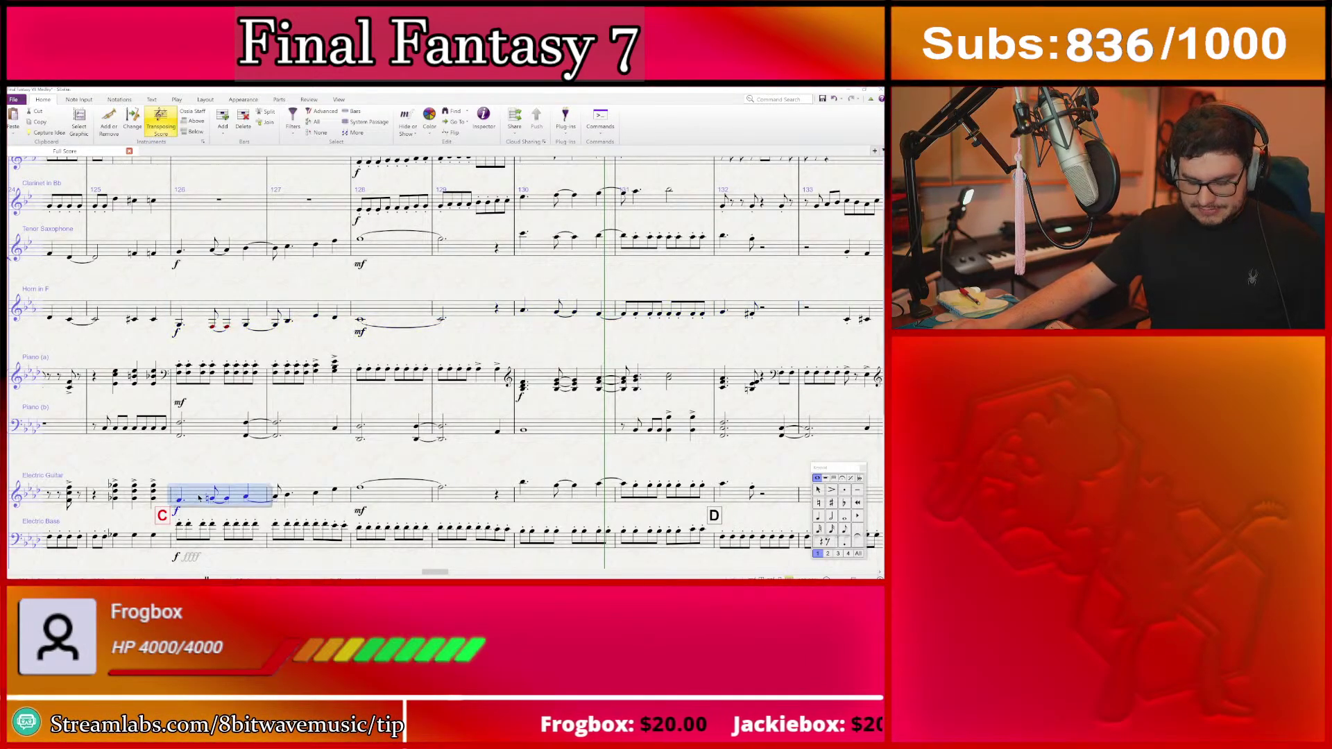
{"action": "key", "text": "ctrl+v"}
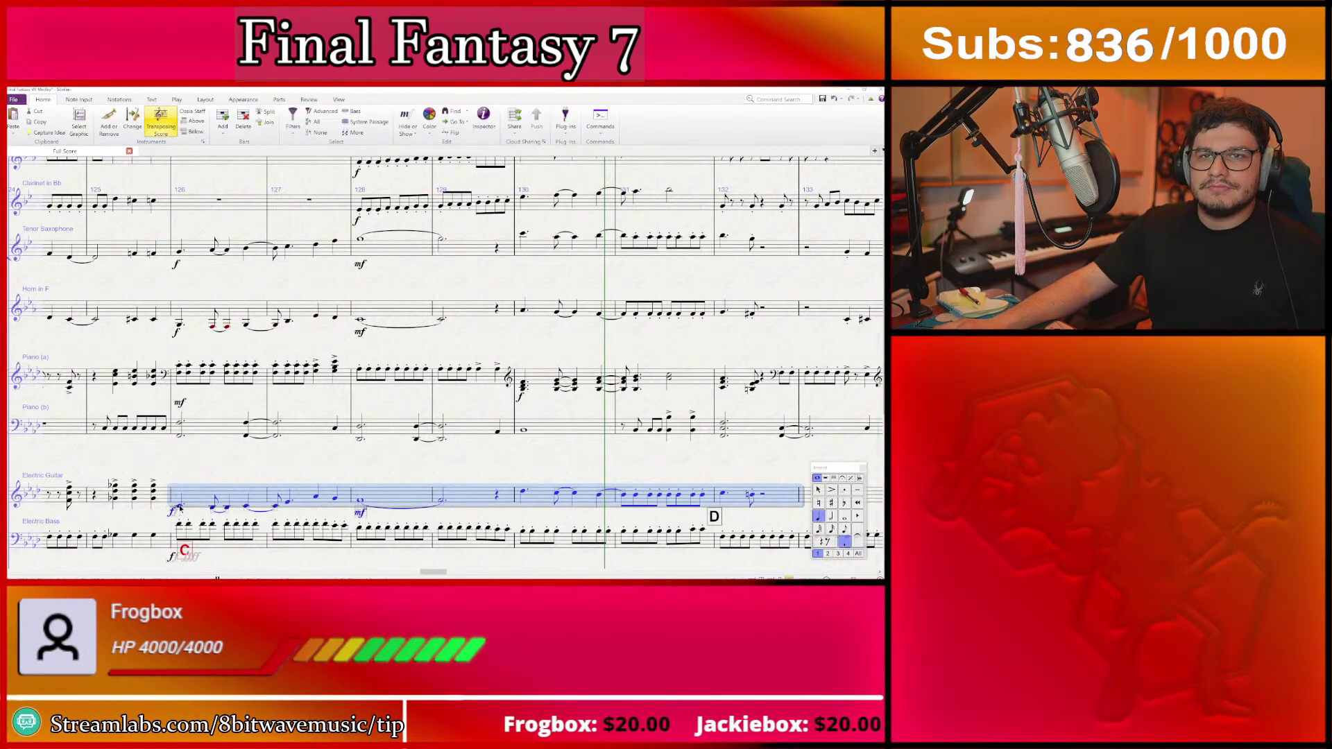
{"action": "key", "text": "Escape"}
- Transpose the Electric Guitar line in bars 126 to 132 up an octave and play back through mark C to bar 132
{"action": "left_click", "coordinate": [179, 509]}
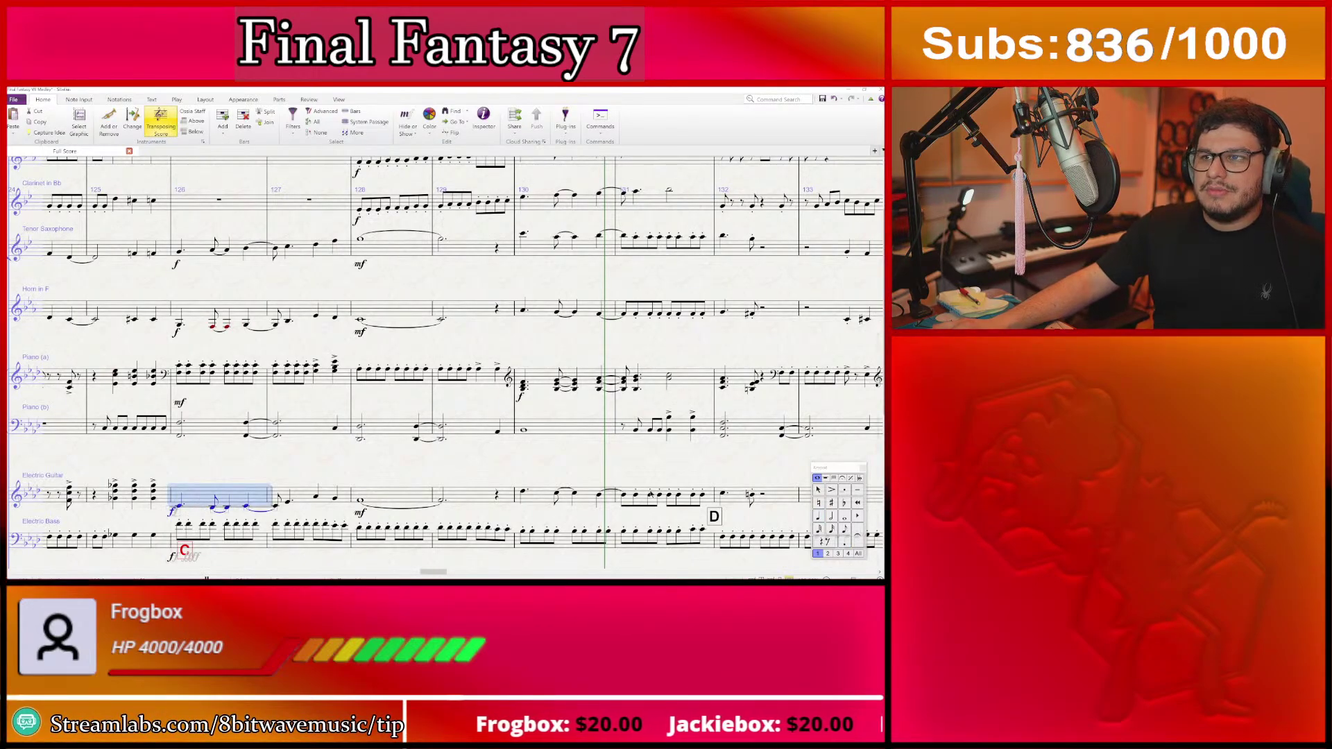
{"action": "left_click", "coordinate": [739, 496], "text": "shift"}
{"action": "key", "text": "ctrl+Up"}
{"action": "key", "text": "Escape"}
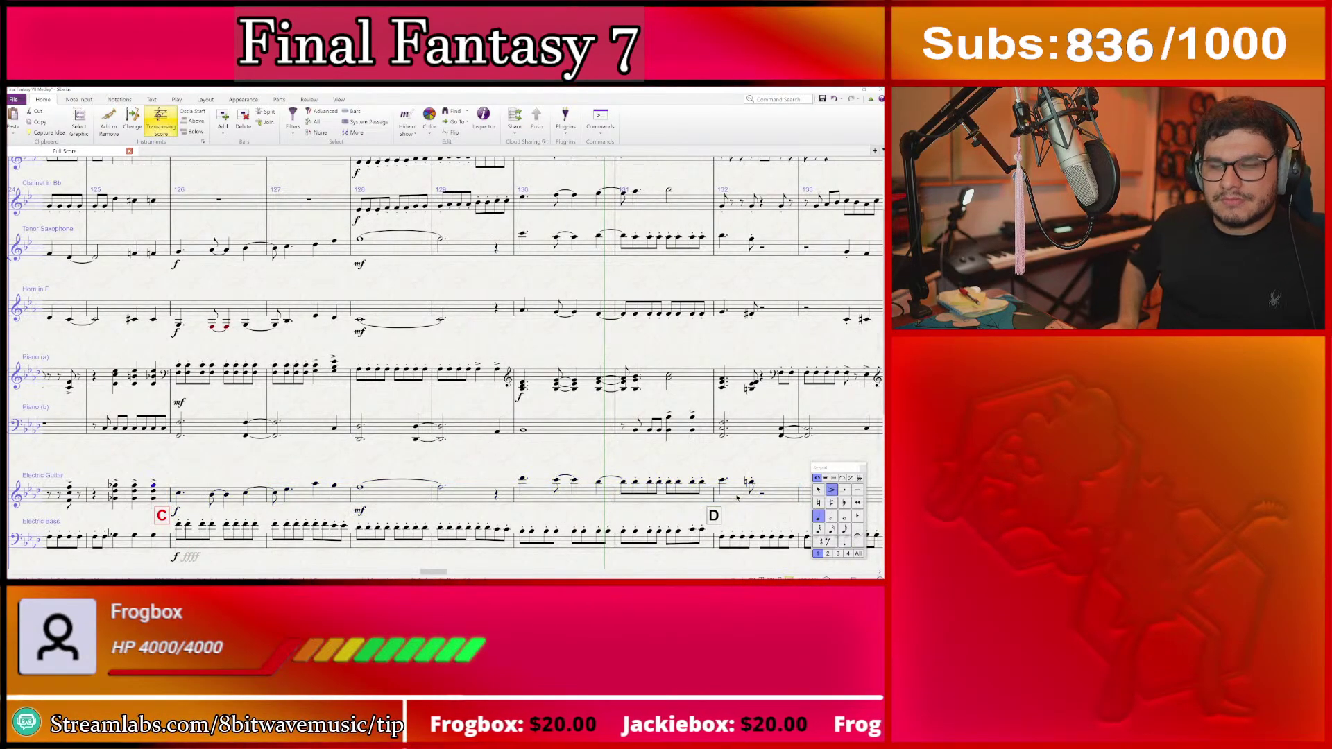
{"action": "key", "text": "p"}
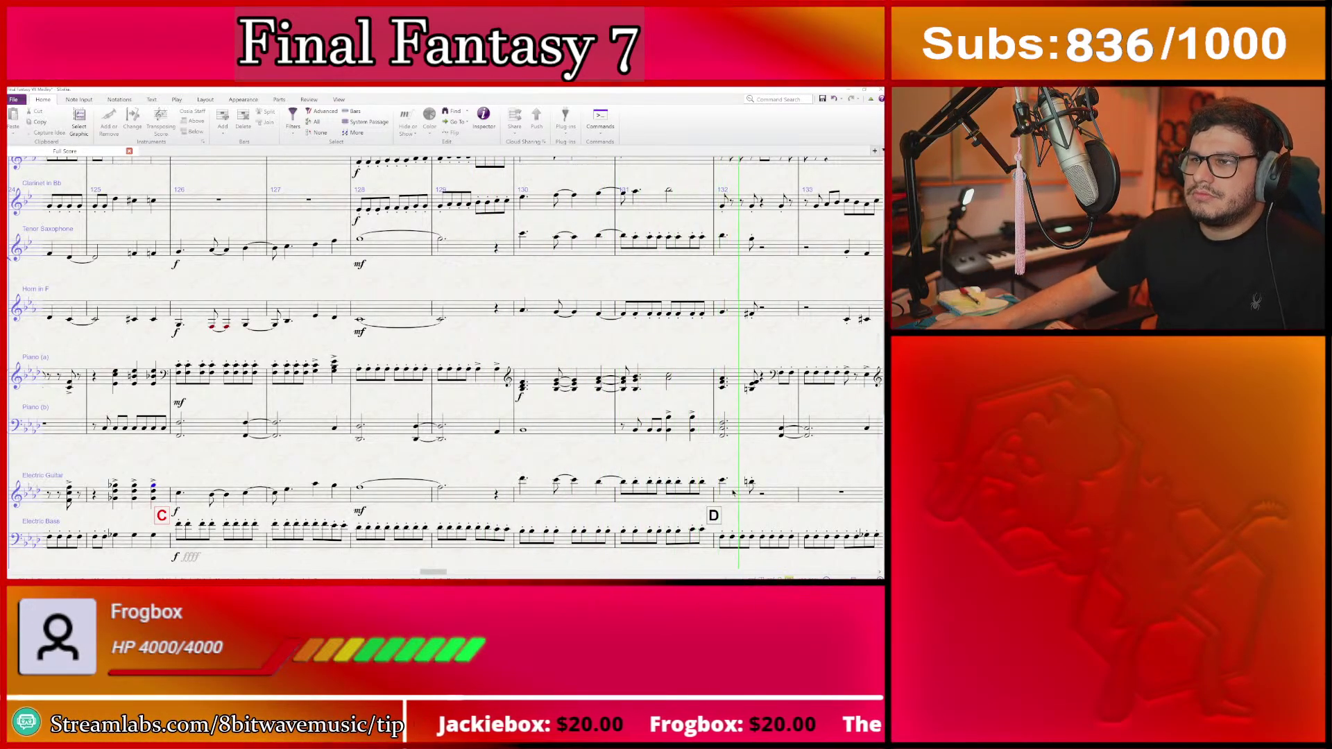
{"action": "key", "text": "ctrl+alt+k"}
- Compare the Electric Guitar with the Tenor Saxophone, playing back from the saxophone's first note in bar 126 and reviewing the surrounding staves
{"action": "left_click", "coordinate": [522, 479]}
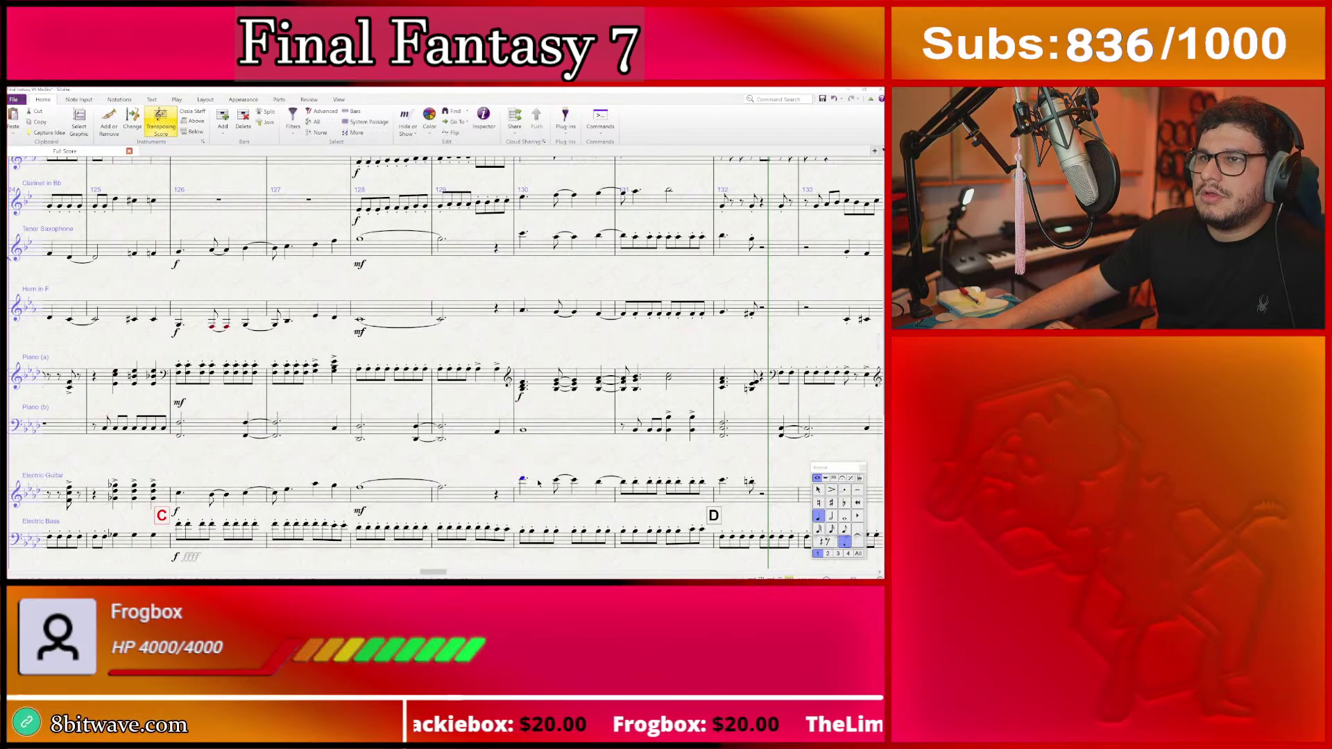
{"action": "left_click", "coordinate": [522, 235]}
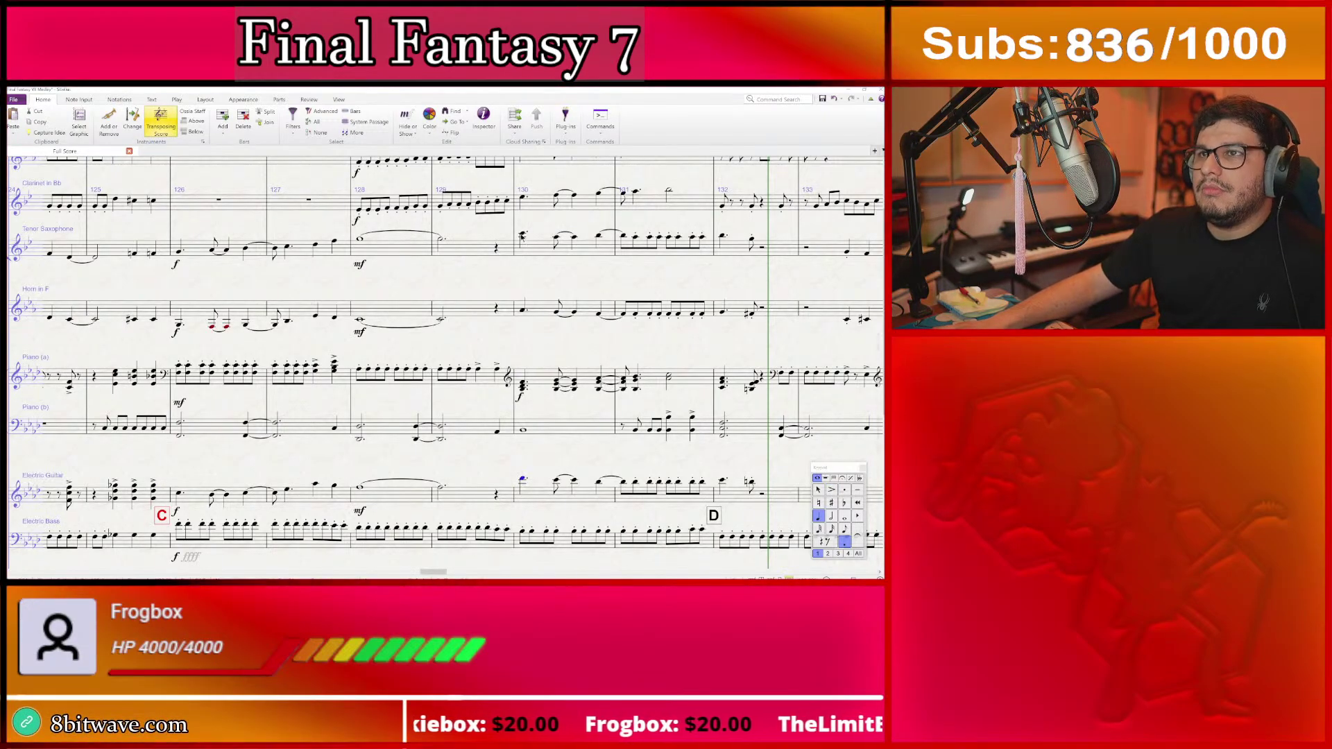
{"action": "left_click", "coordinate": [556, 237]}
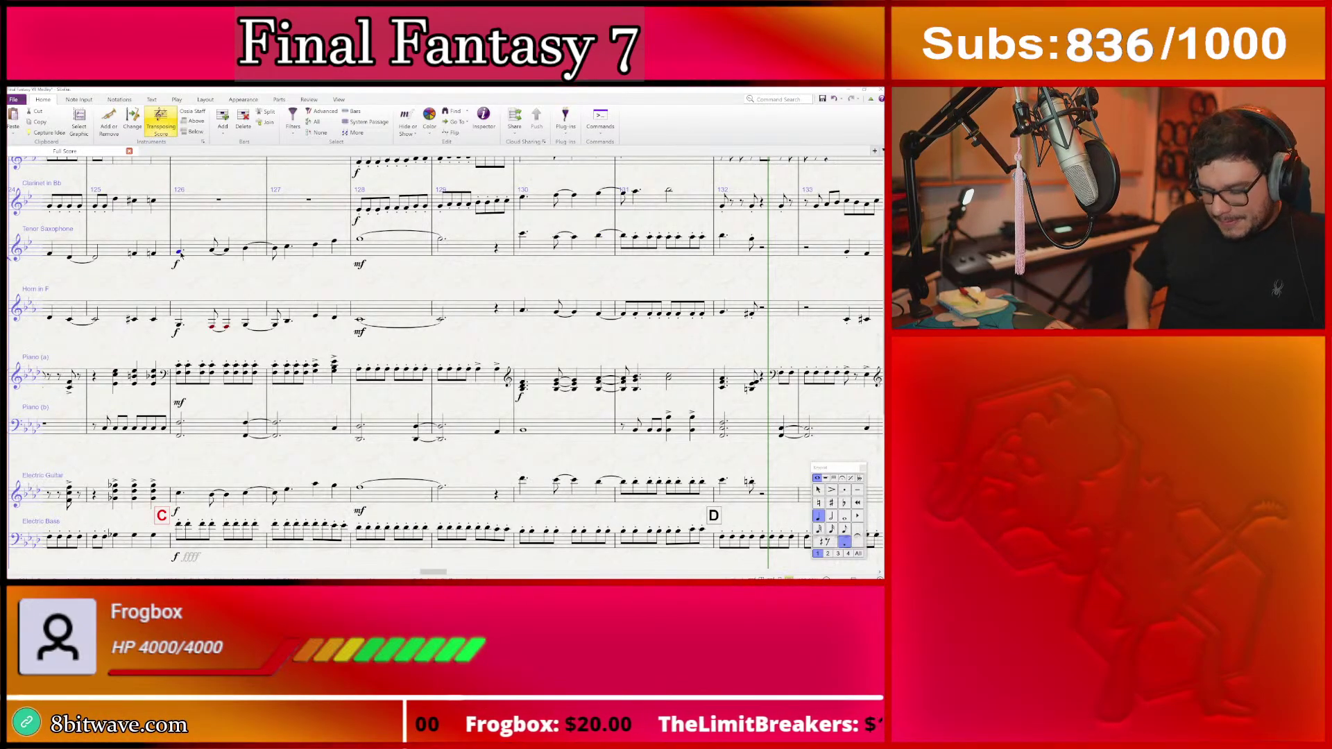
{"action": "key", "text": "p"}
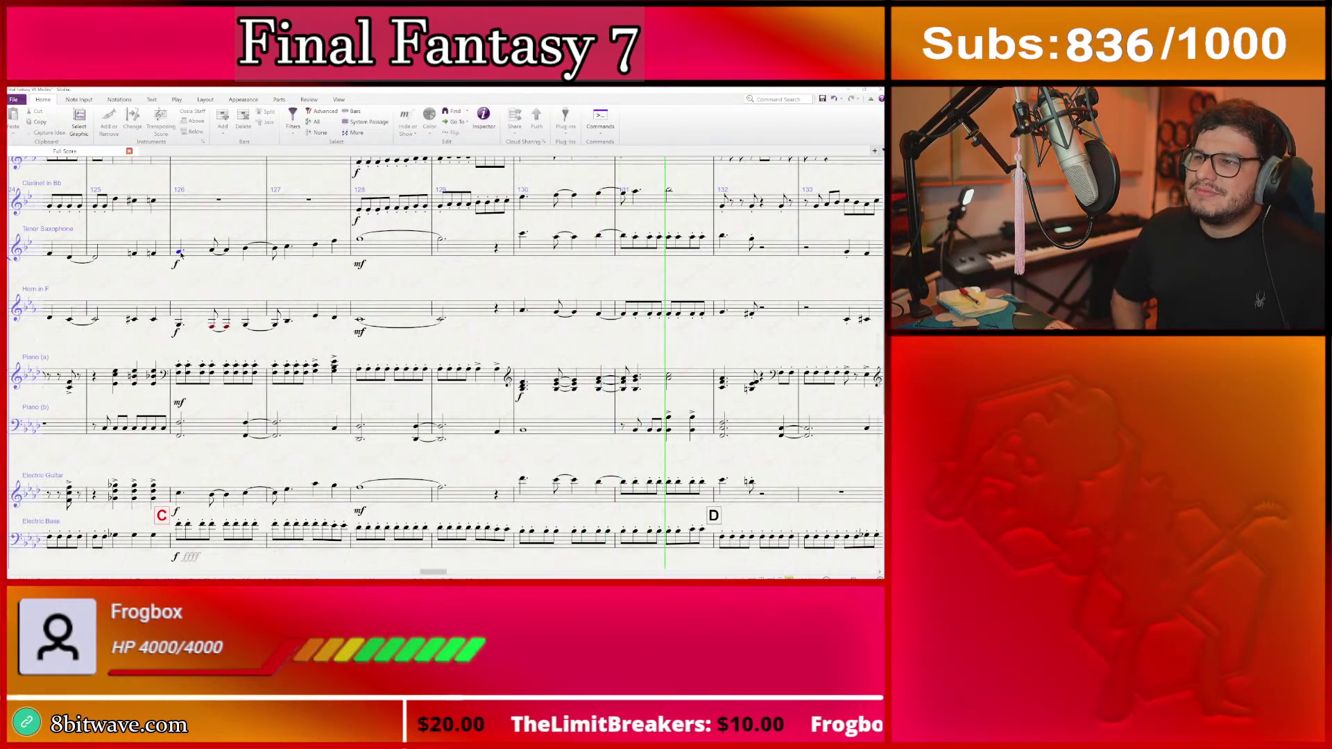
{"action": "key", "text": "Escape"}
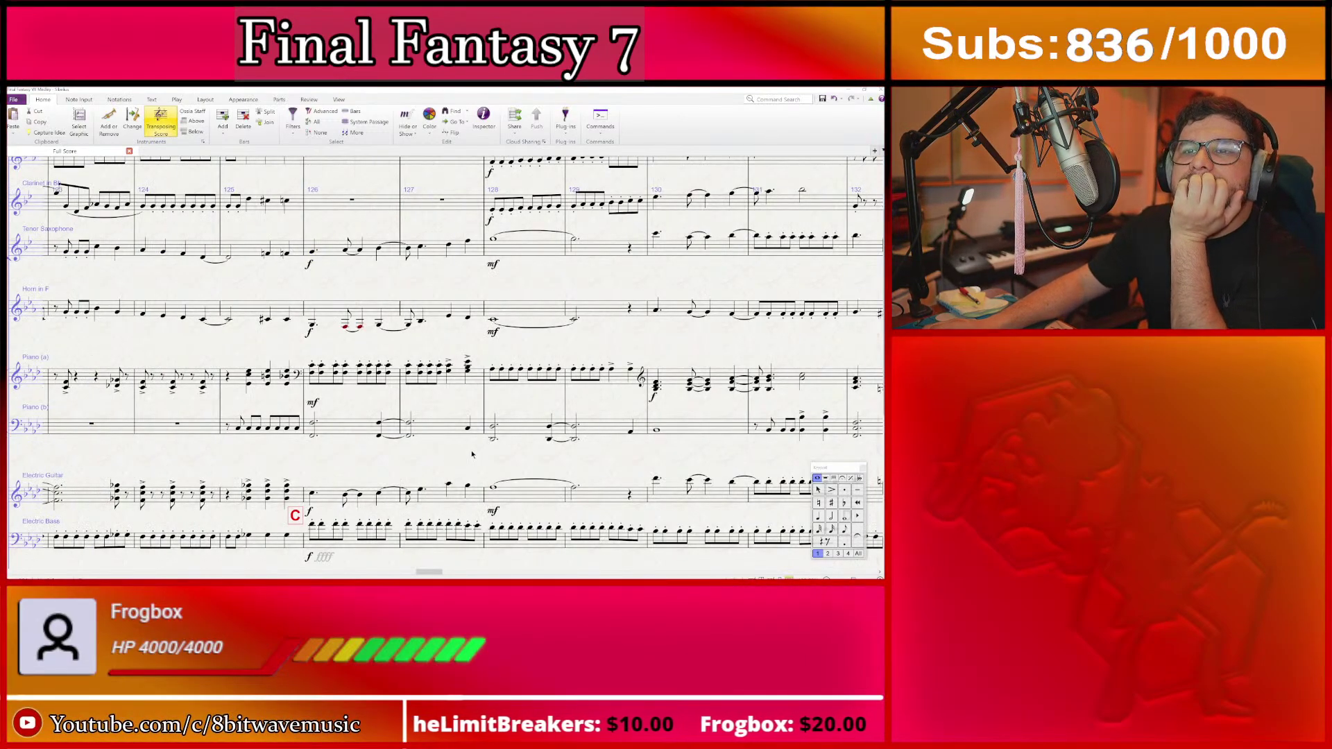
{"action": "scroll", "coordinate": [463, 466], "scroll_direction": "left", "scroll_amount": 2}
{"action": "scroll", "coordinate": [576, 414], "scroll_direction": "right", "scroll_amount": 2}
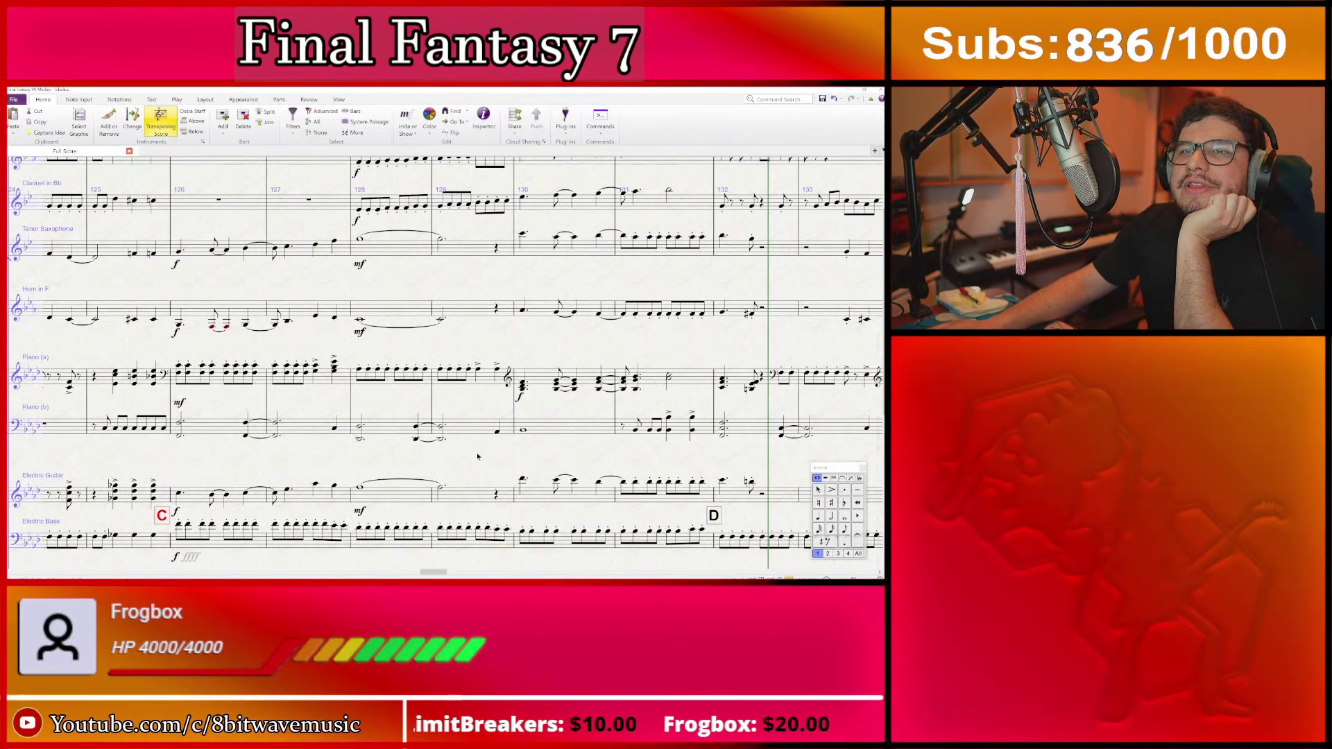
{"action": "scroll", "coordinate": [477, 456], "scroll_direction": "down", "scroll_amount": 7}
{"action": "scroll", "coordinate": [289, 452], "scroll_direction": "up", "scroll_amount": 7}
{"action": "scroll", "coordinate": [289, 452], "scroll_direction": "down", "scroll_amount": 1}
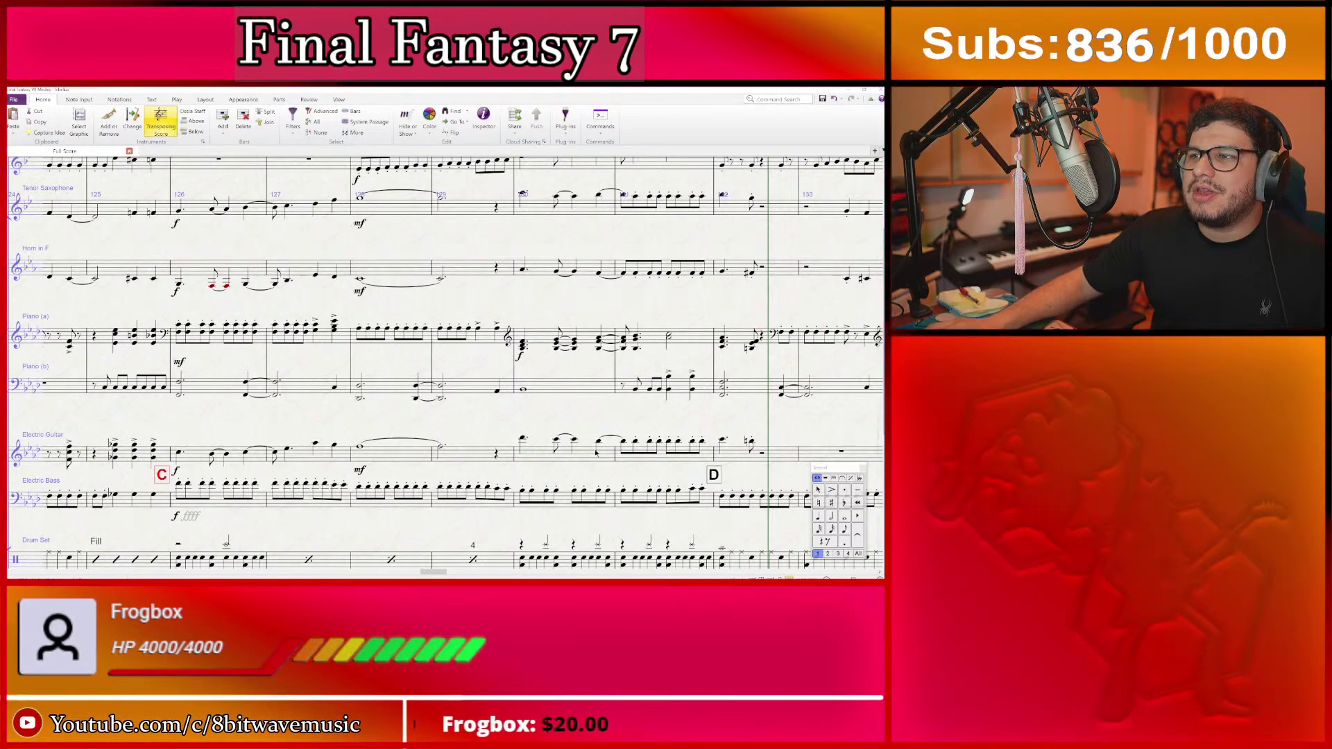
- Add the text "Consider Removing!" above the Electric Guitar staff at the start of bar 126
{"action": "left_click", "coordinate": [183, 457]}
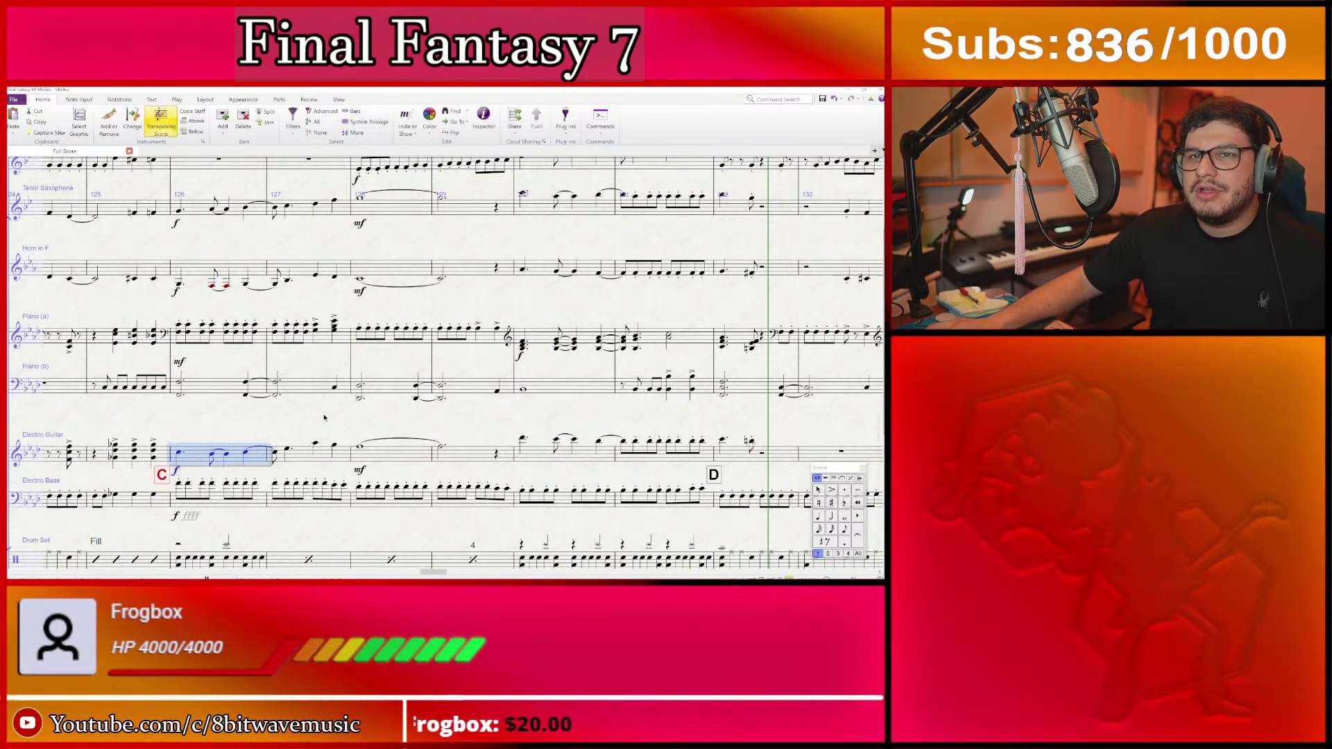
{"action": "key", "text": "Escape"}
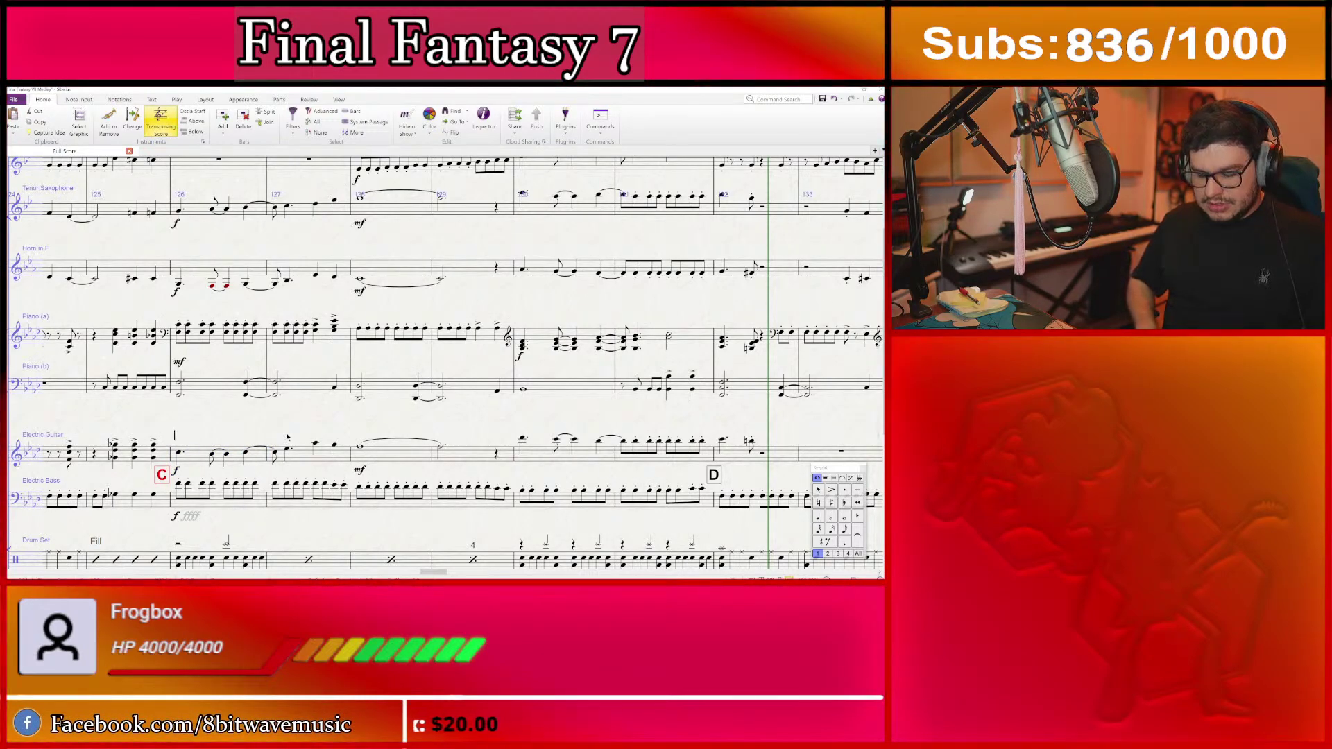
{"action": "type", "text": "Consider"}
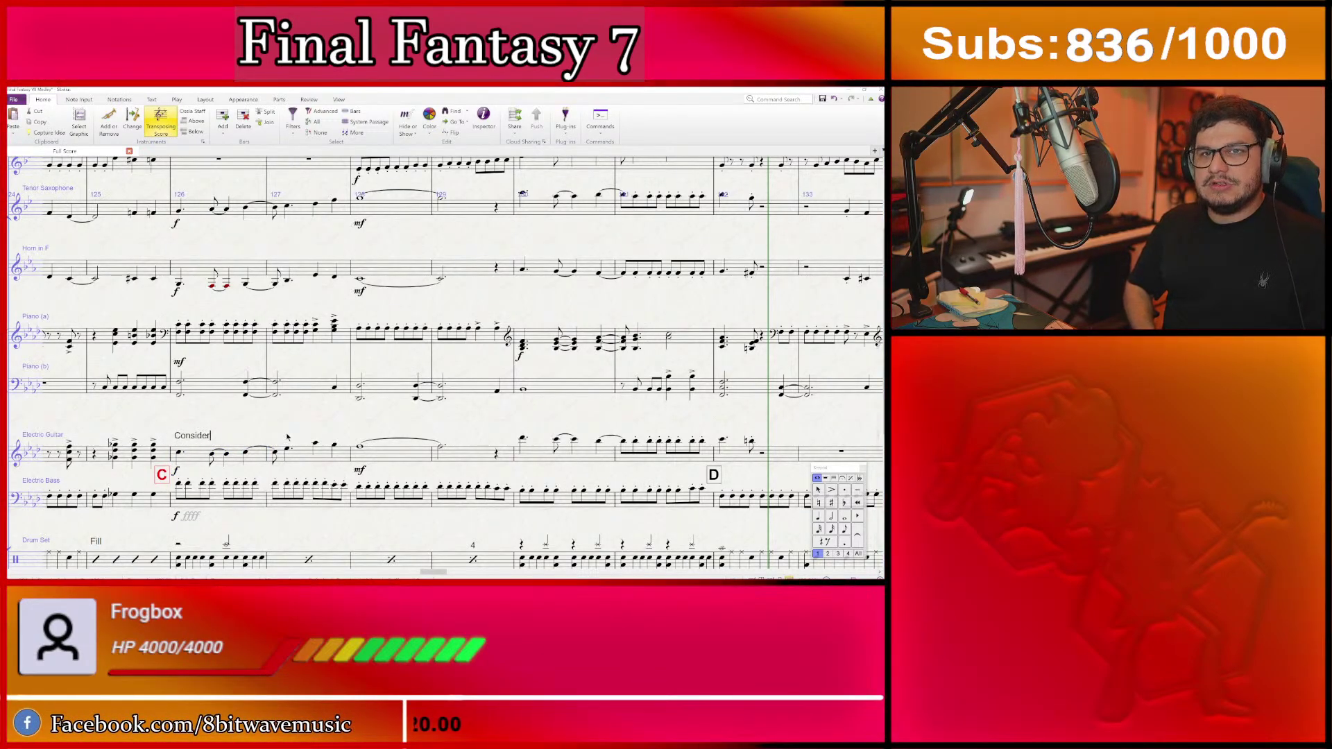
{"action": "type", "text": " Remi"}
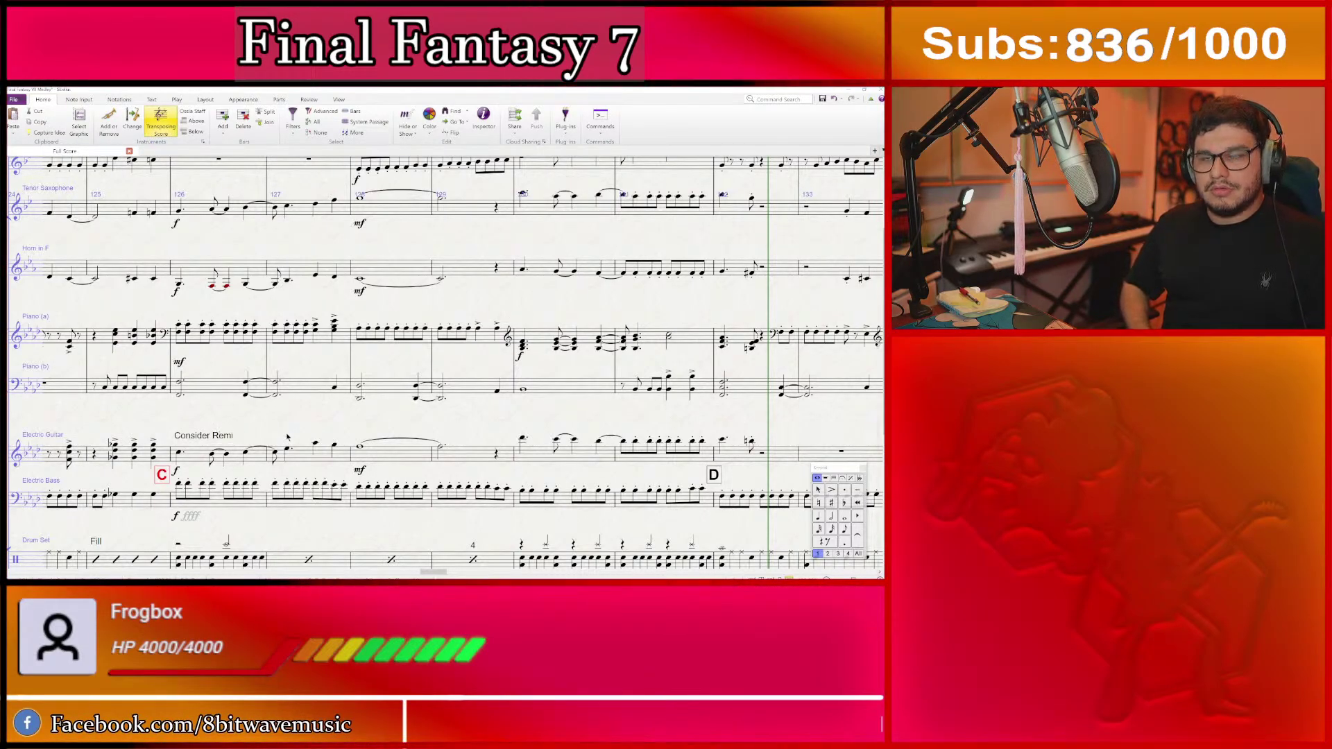
{"action": "key", "text": "BackSpace"}
{"action": "type", "text": "oving!"}
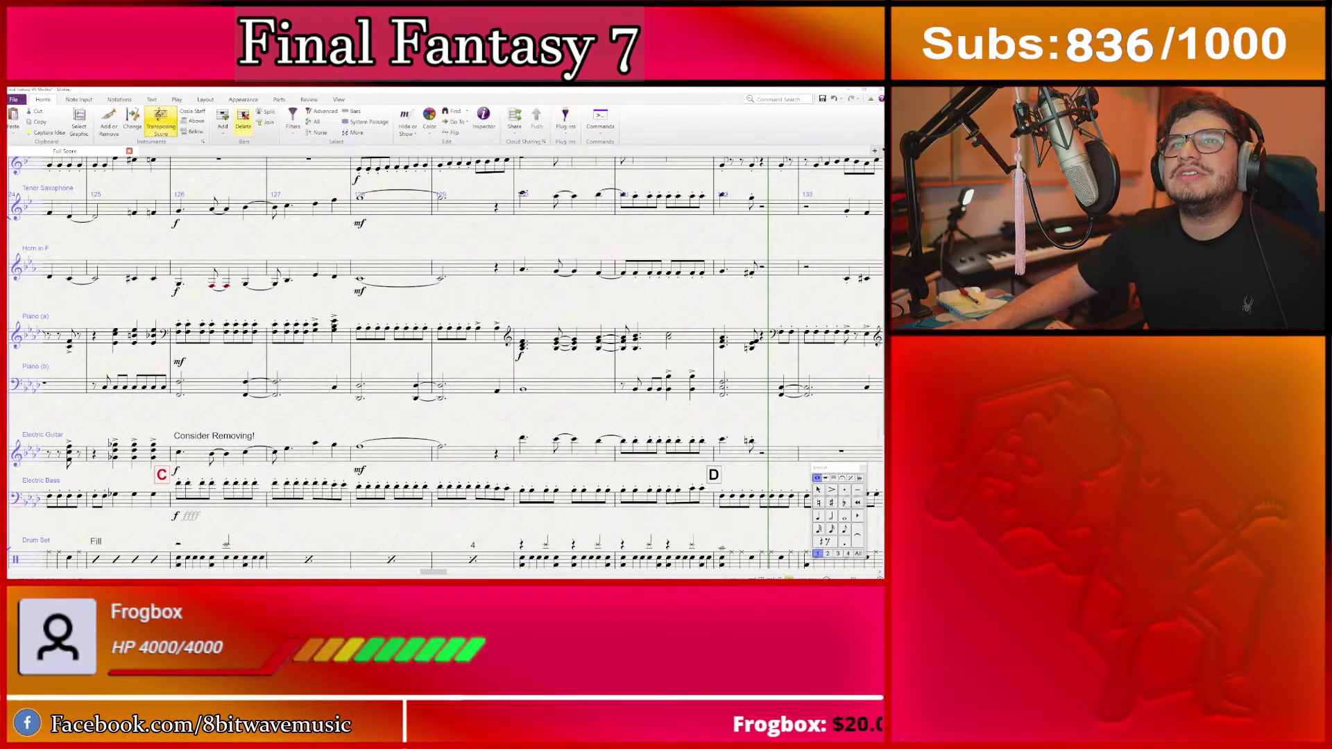
- Replace the "Consider Removing!" text at Electric Guitar bar 126 with the comment "Consider Removing to add depth to the arrangement", shifted slightly left
{"action": "left_click", "coordinate": [279, 100]}
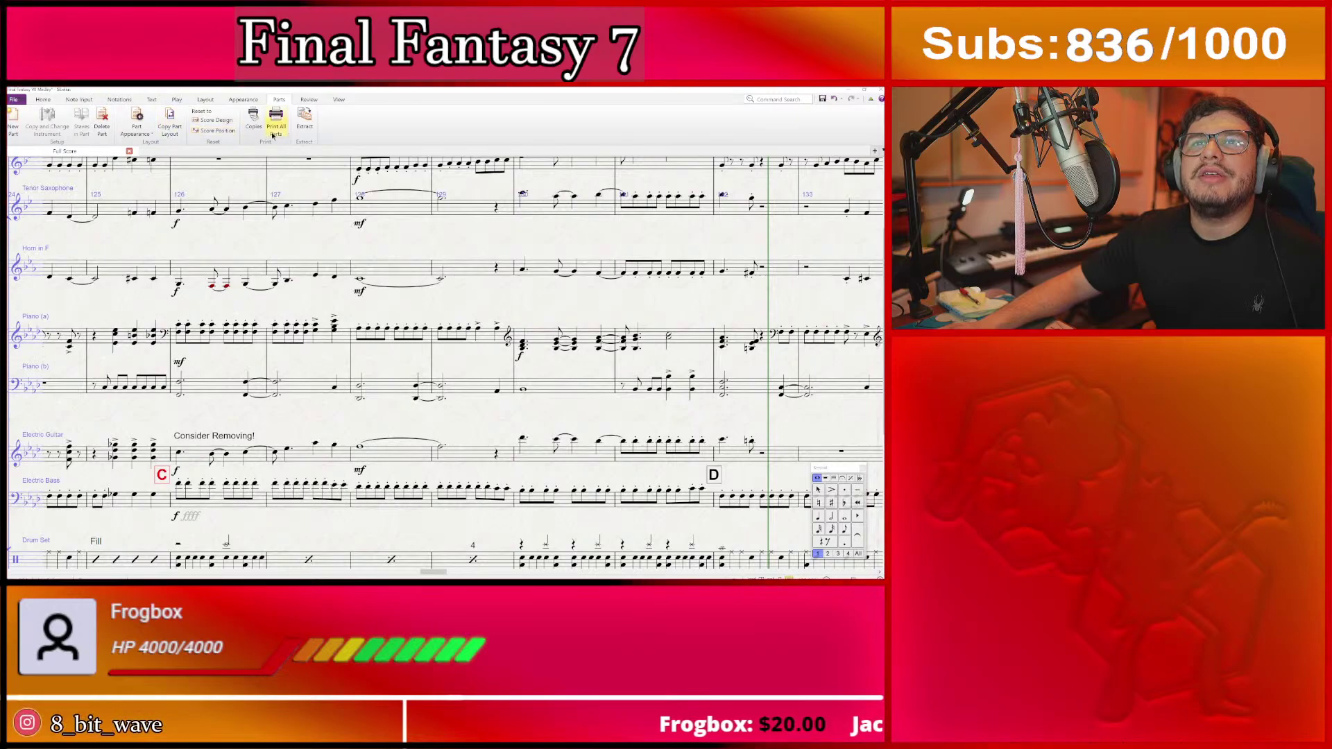
{"action": "left_click", "coordinate": [309, 100]}
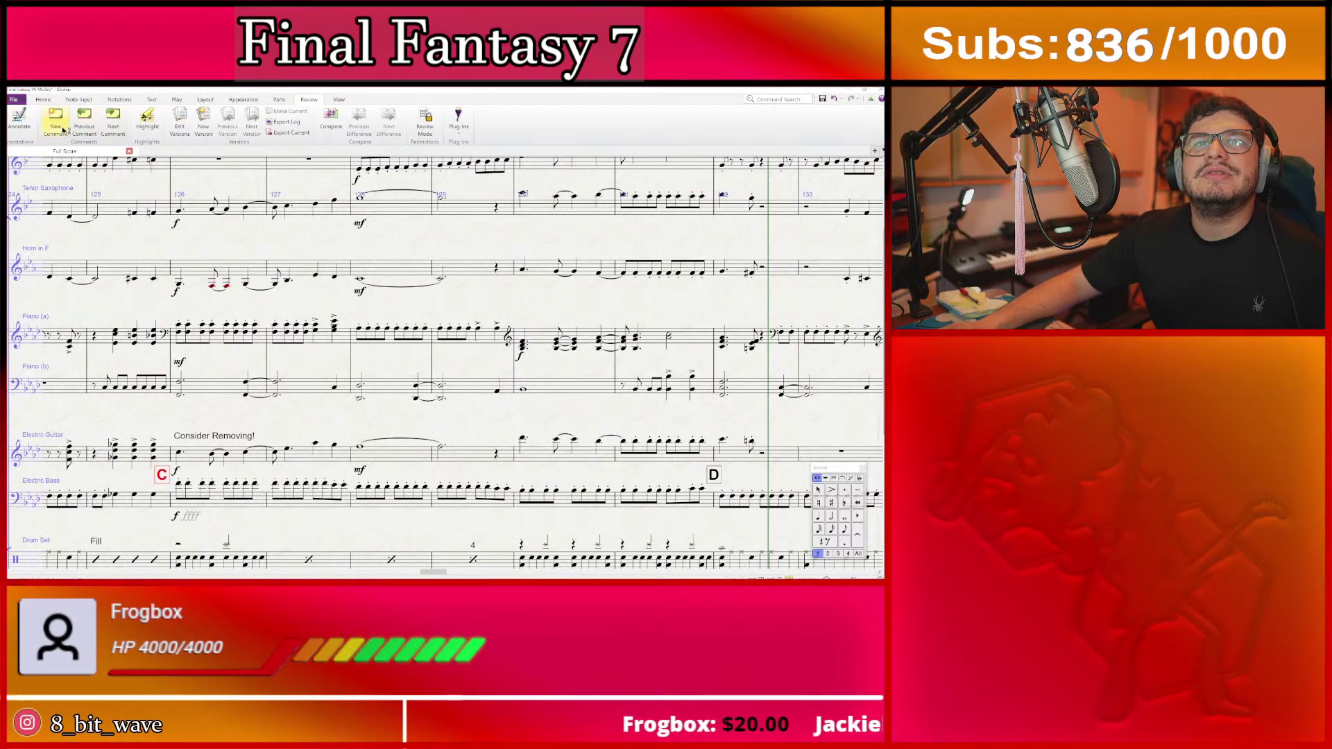
{"action": "left_click", "coordinate": [229, 458]}
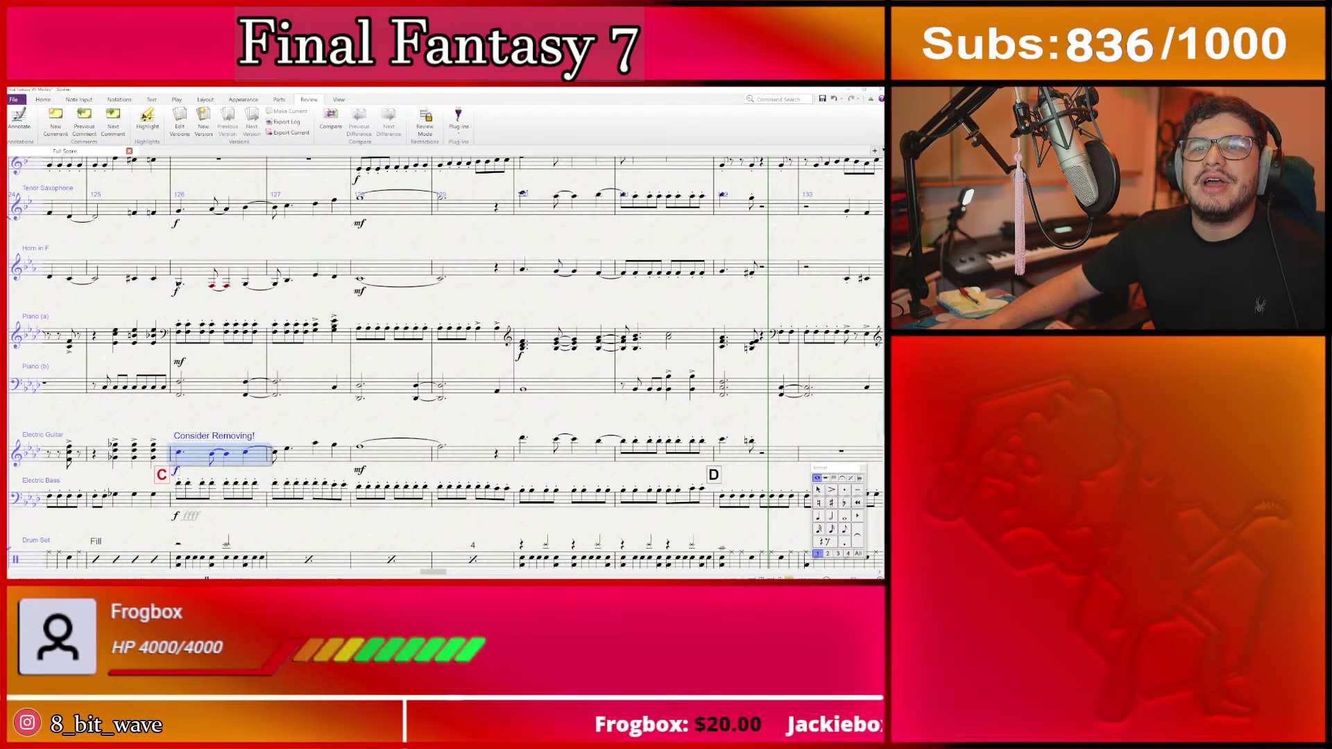
{"action": "left_click", "coordinate": [56, 129]}
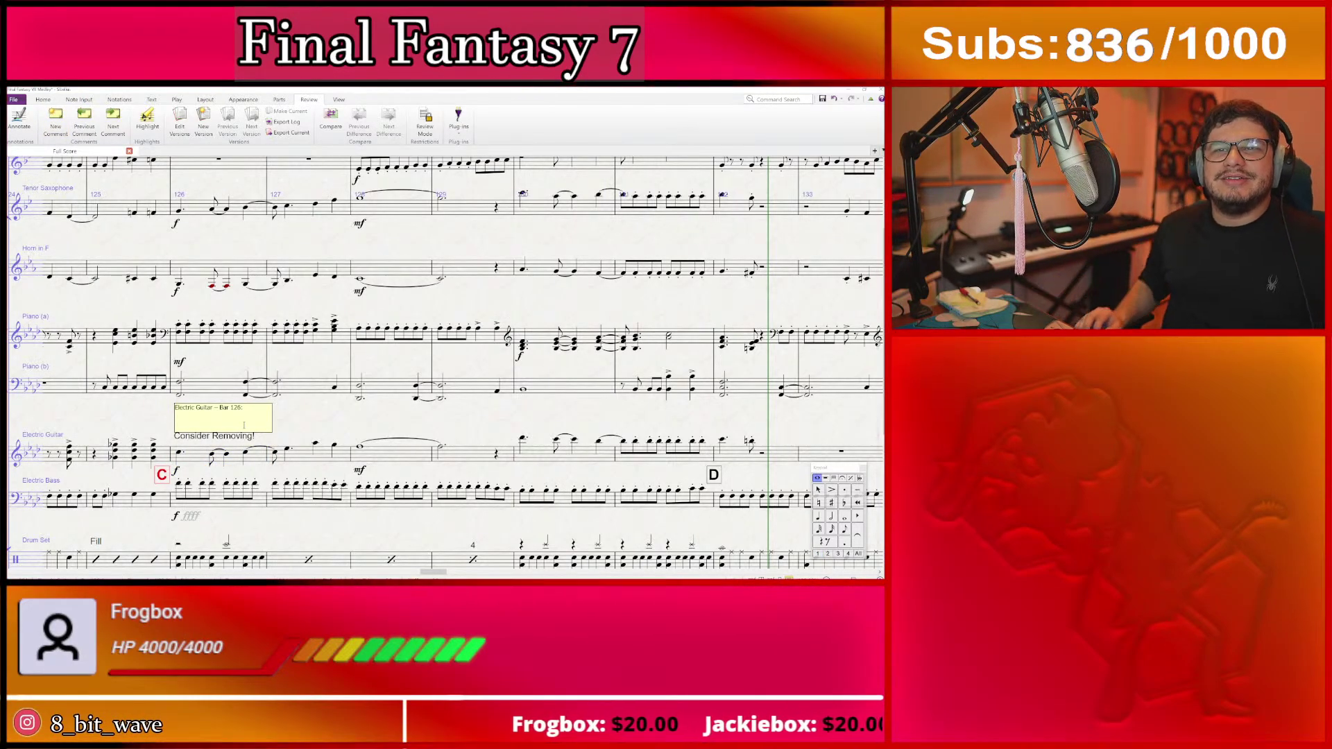
{"action": "type", "text": "Cons"}
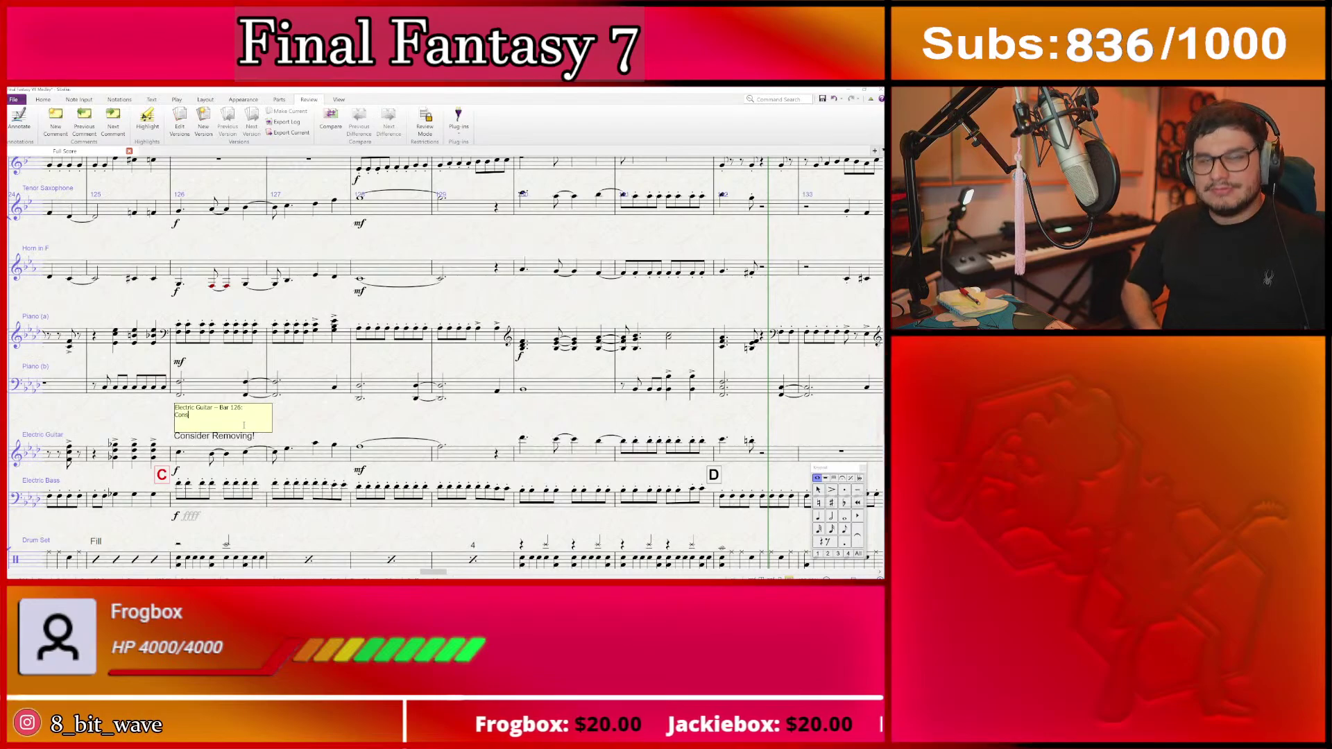
{"action": "type", "text": "ider Removing"}
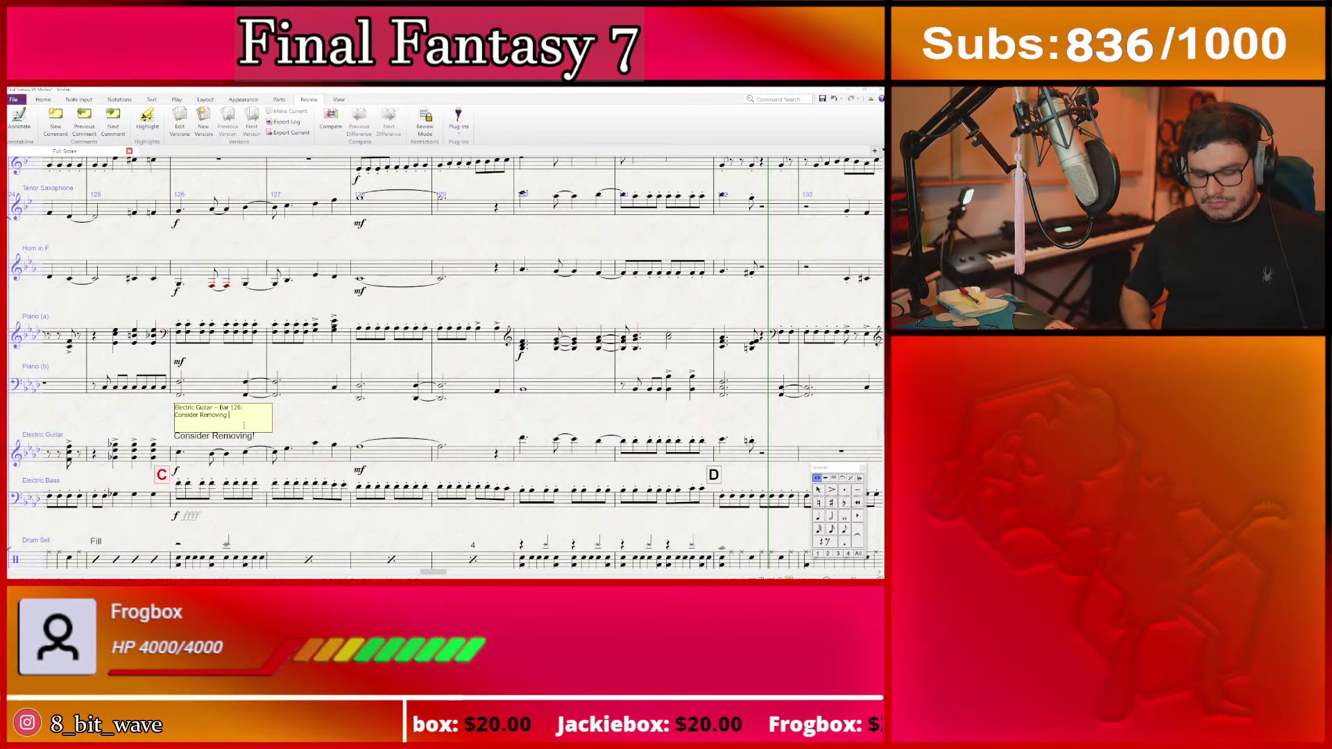
{"action": "type", "text": "to a"}
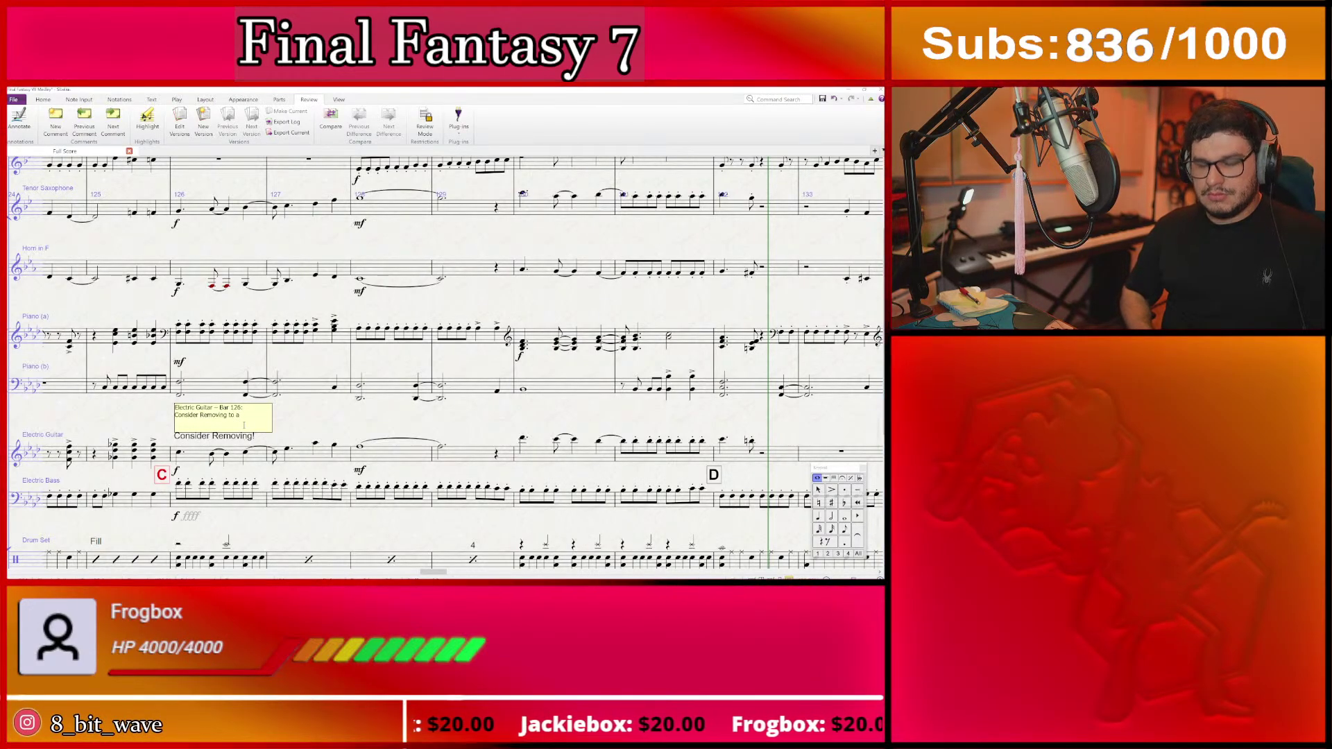
{"action": "type", "text": "dd dept"}
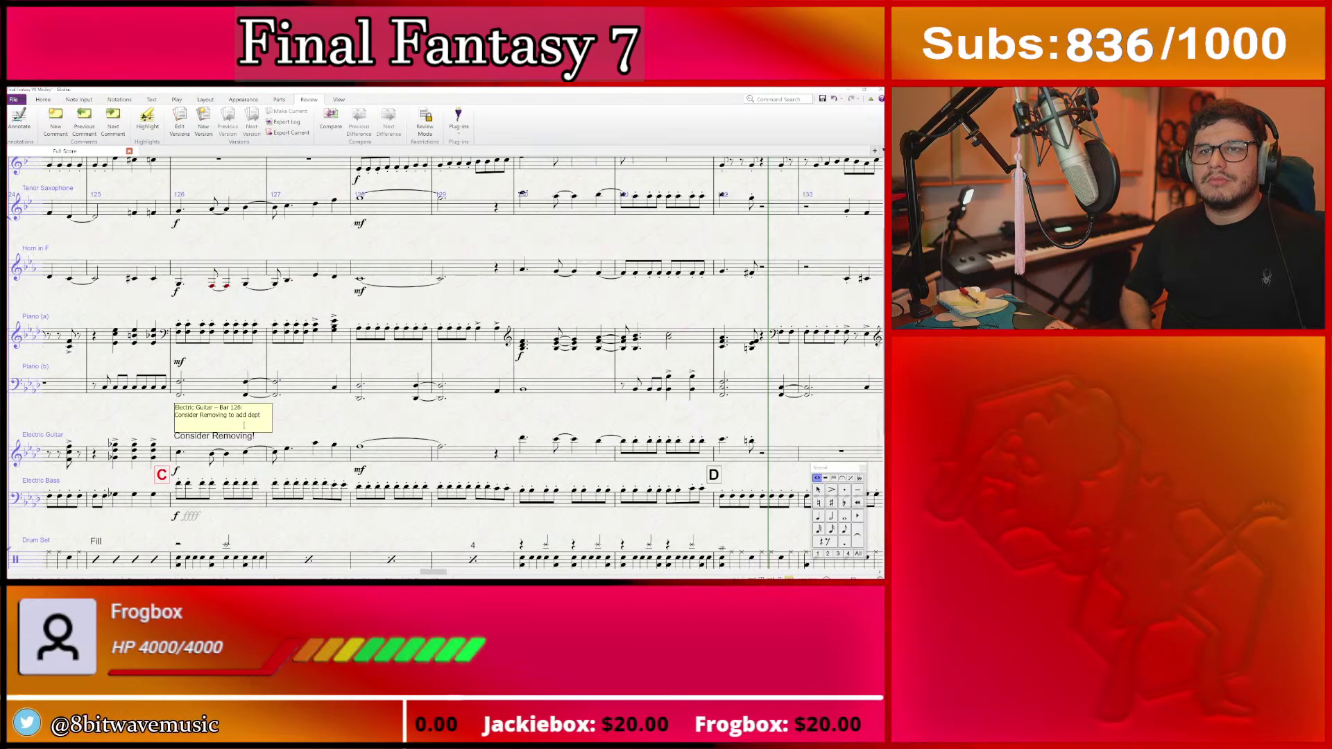
{"action": "type", "text": "h to the arrangemen"}
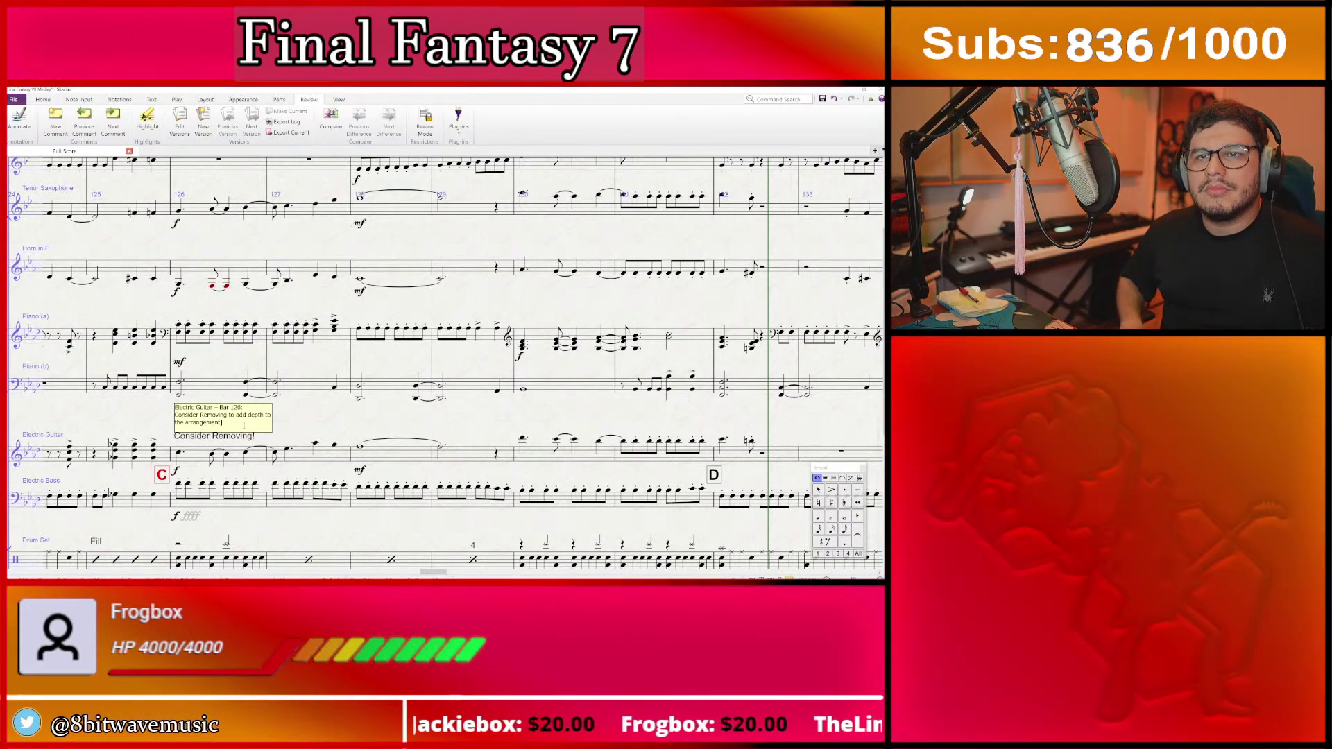
{"action": "type", "text": "t"}
{"action": "key", "text": "Escape"}
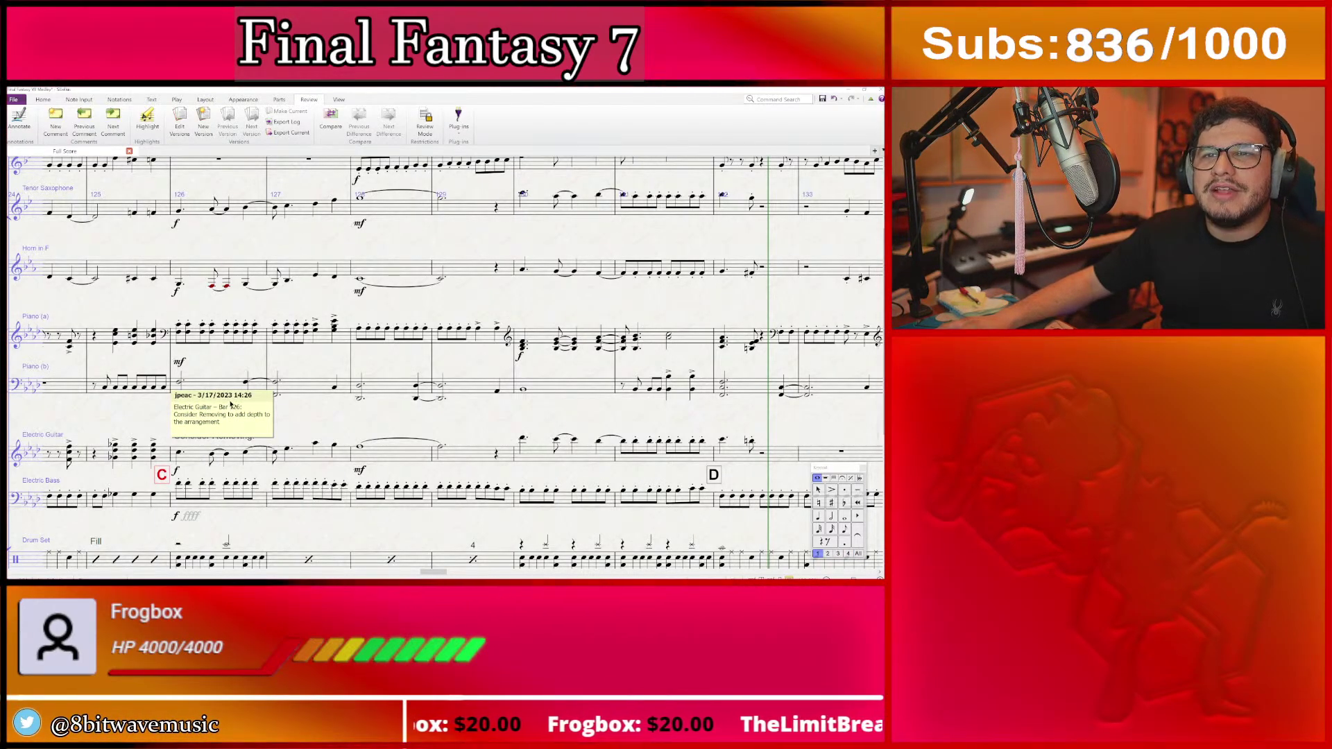
{"action": "left_click_drag", "start_coordinate": [231, 405], "coordinate": [258, 410]}
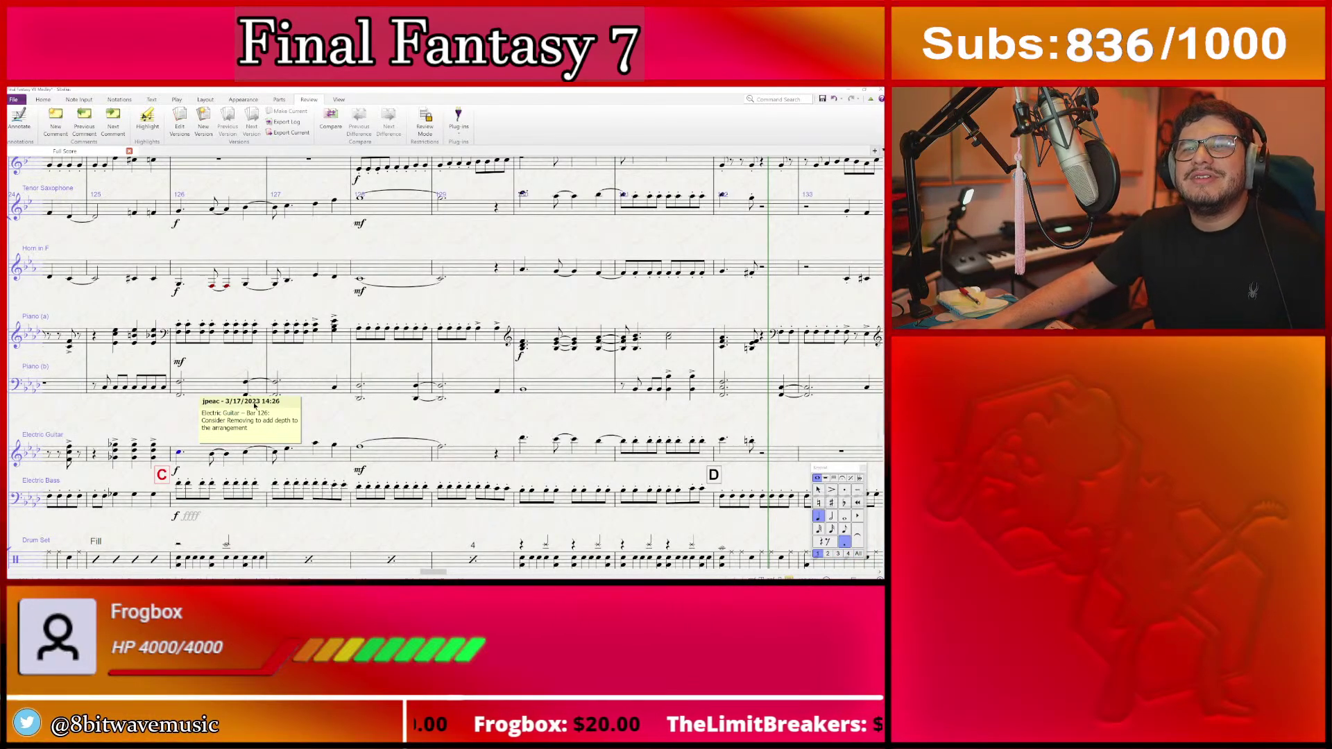
{"action": "left_click_drag", "start_coordinate": [255, 407], "coordinate": [200, 407]}
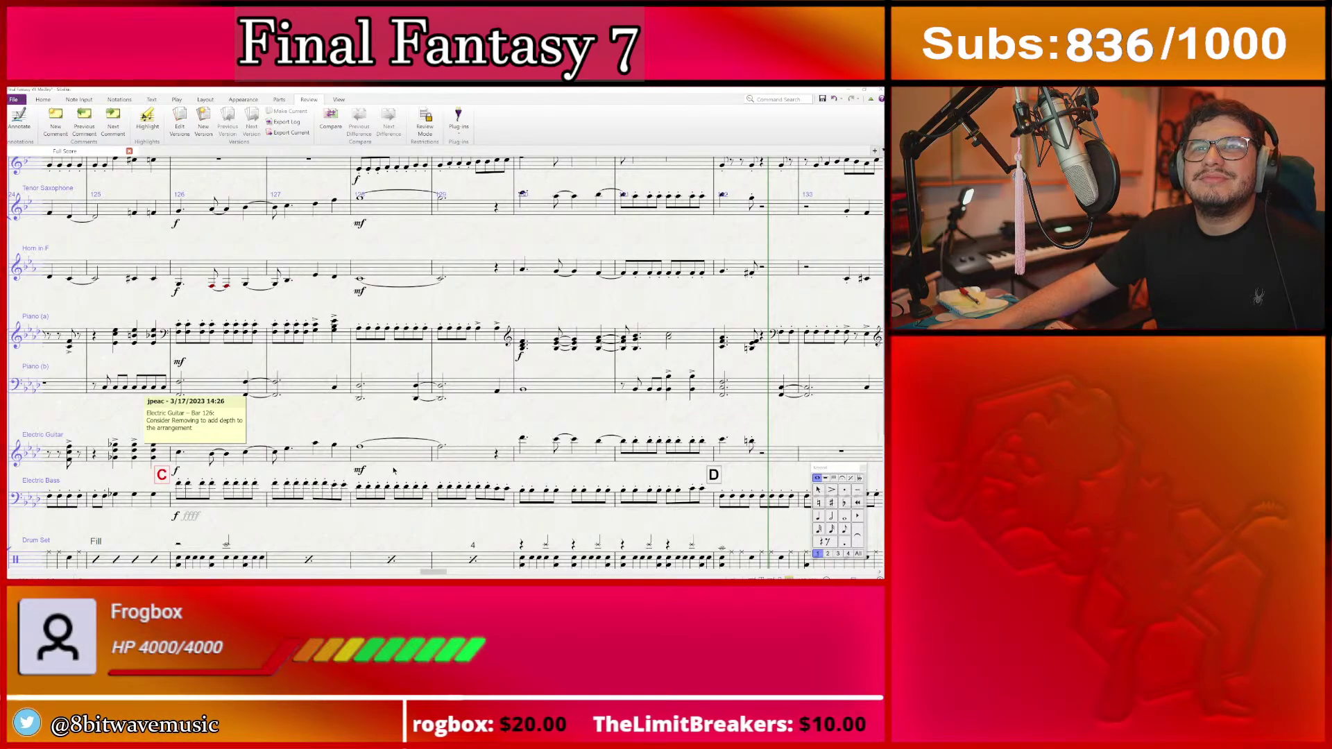
- Color the Electric Guitar comment at bar 126 pure red
{"action": "left_click", "coordinate": [43, 99]}
{"action": "scroll", "coordinate": [235, 375], "scroll_direction": "up", "scroll_amount": 1}
{"action": "scroll", "coordinate": [236, 375], "scroll_direction": "up", "scroll_amount": 2}
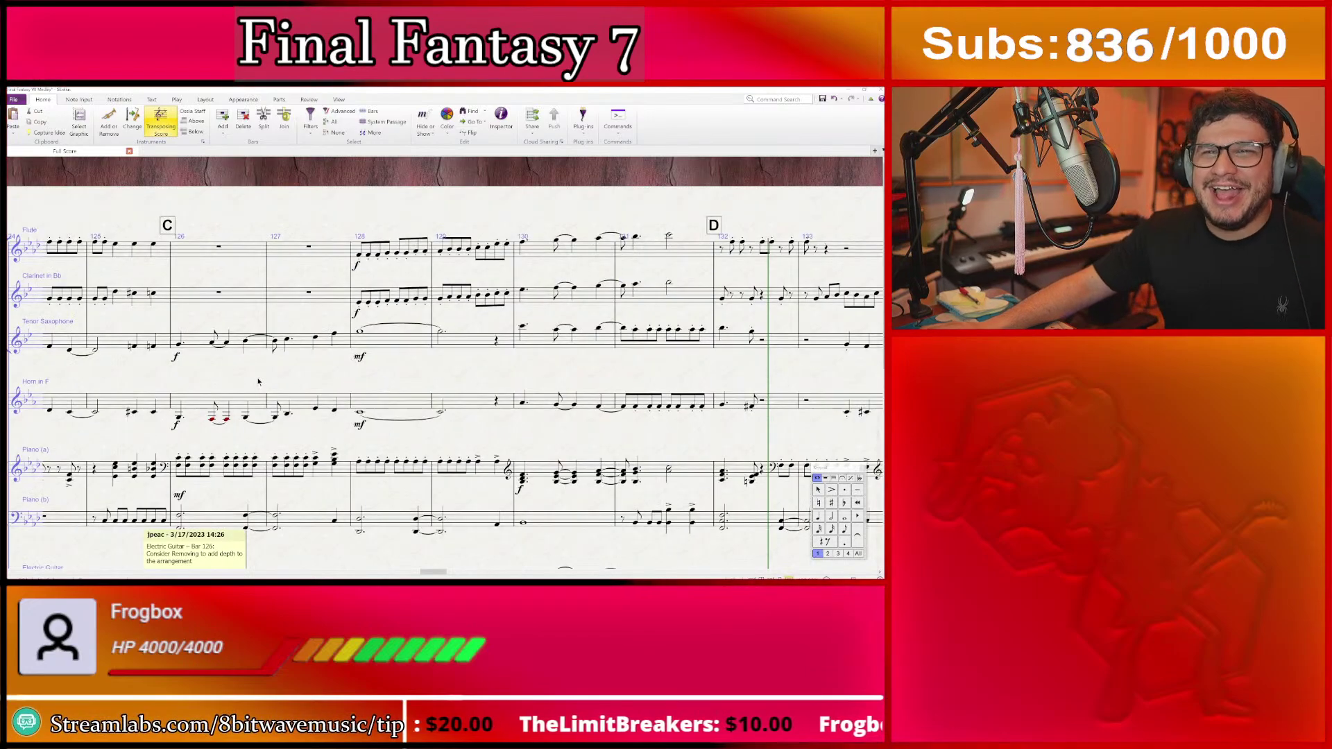
{"action": "scroll", "coordinate": [236, 376], "scroll_direction": "left", "scroll_amount": 2}
{"action": "right_click", "coordinate": [312, 402]}
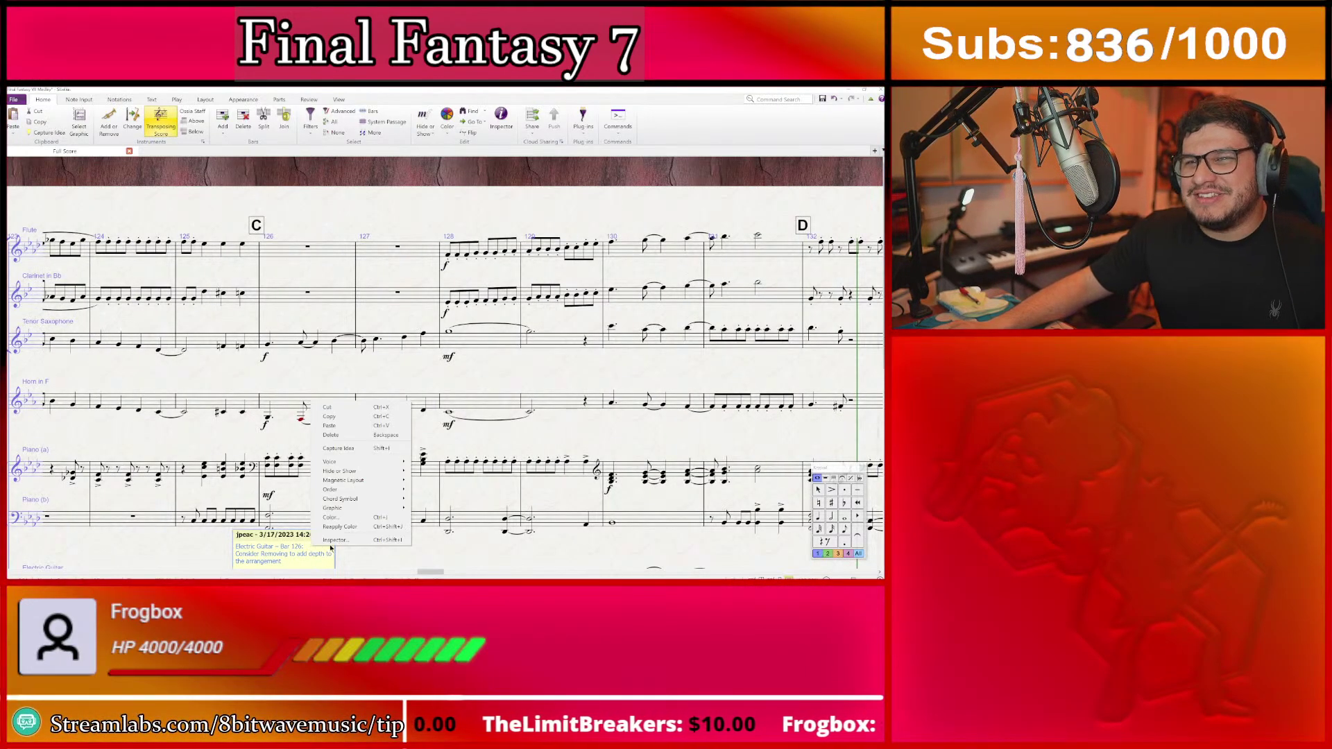
{"action": "left_click", "coordinate": [355, 519]}
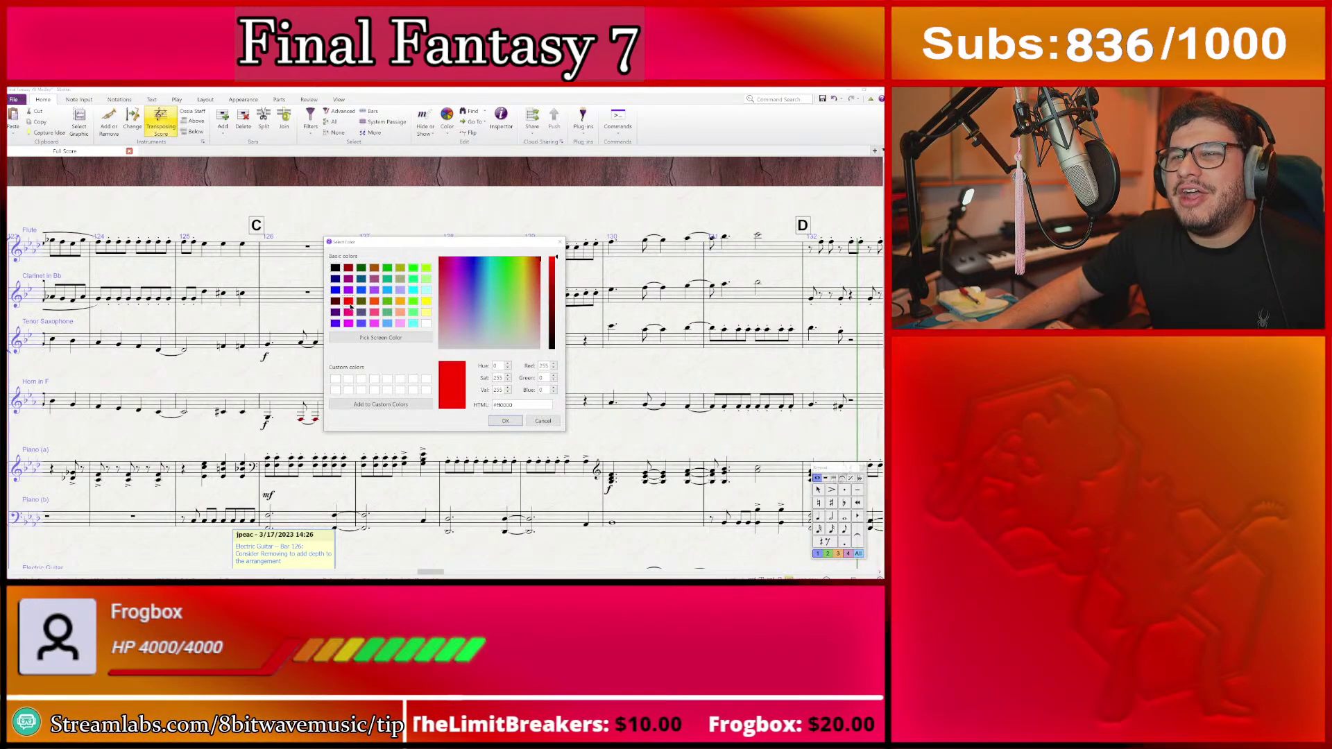
{"action": "left_click", "coordinate": [503, 421]}
- Change the Electric Guitar comment at bar 126 to a lighter, softer red so its text is readable
{"action": "scroll", "coordinate": [444, 361], "scroll_direction": "down", "scroll_amount": 3}
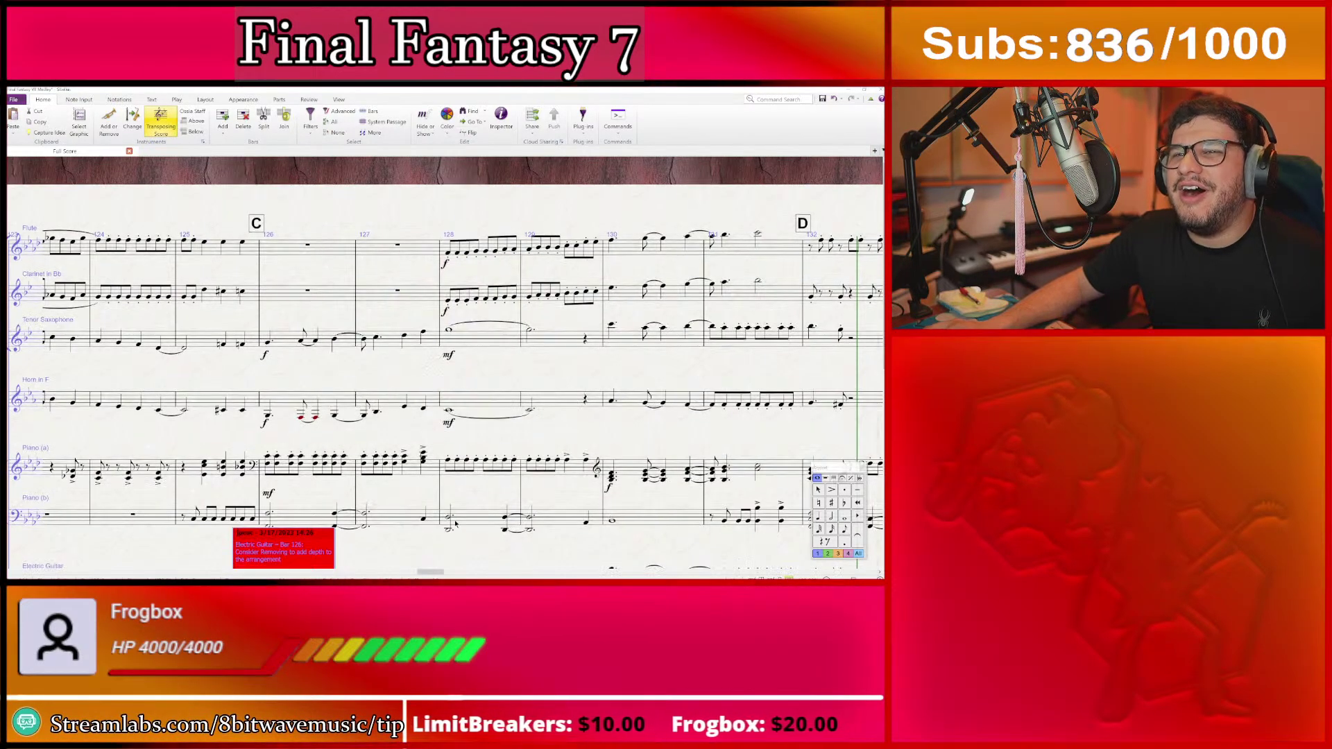
{"action": "scroll", "coordinate": [292, 374], "scroll_direction": "up", "scroll_amount": 1}
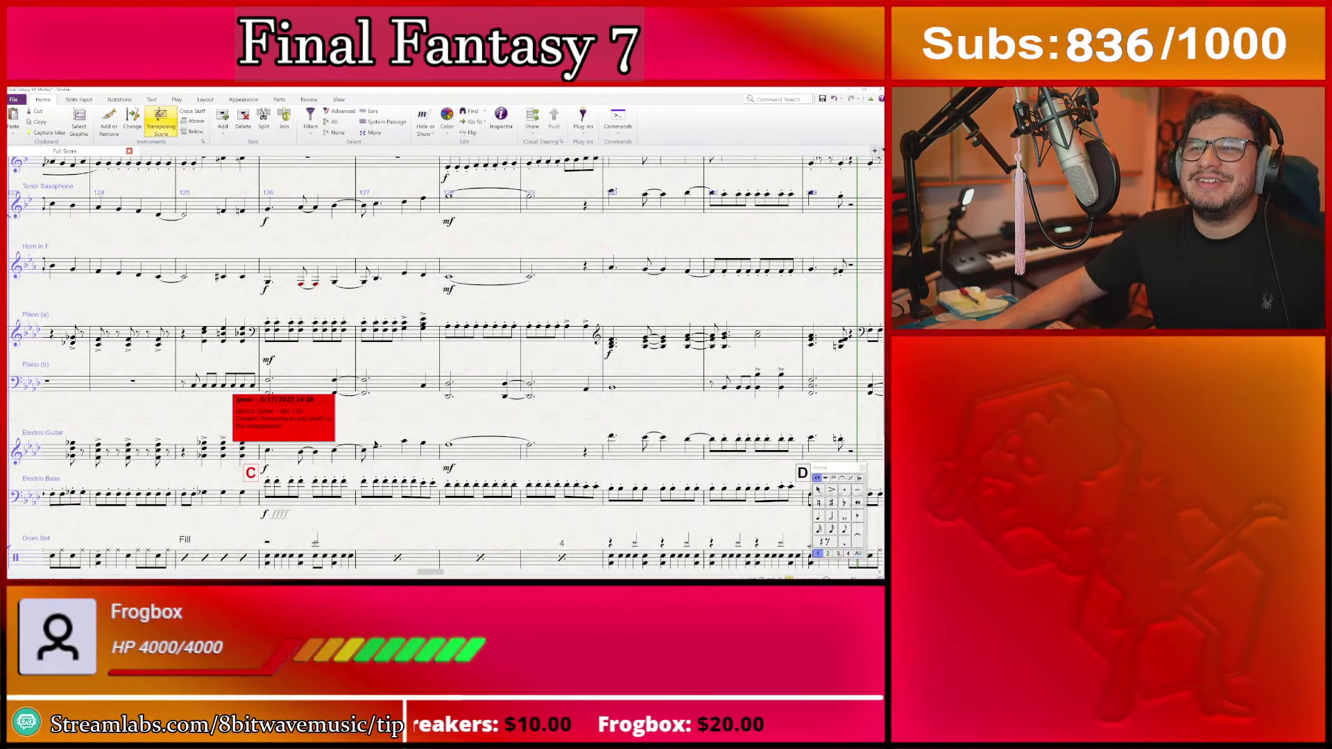
{"action": "right_click", "coordinate": [301, 436]}
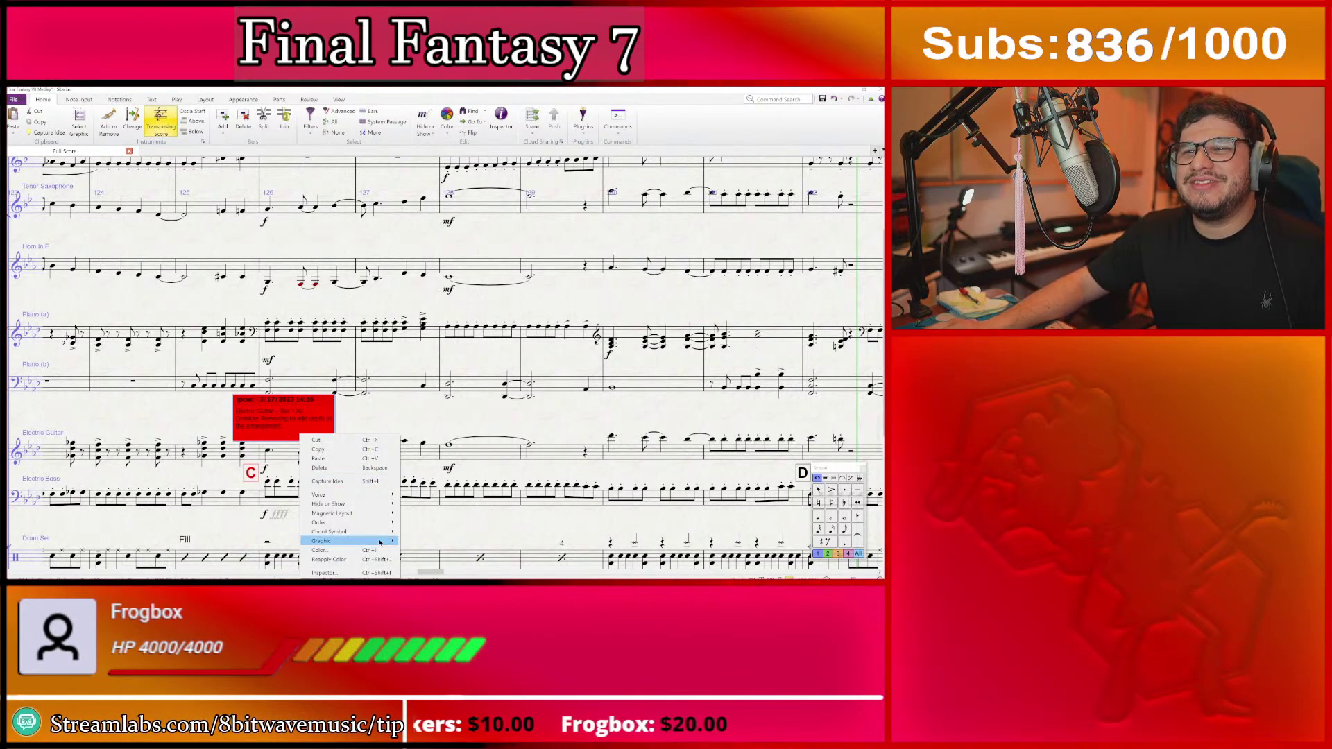
{"action": "left_click", "coordinate": [346, 550]}
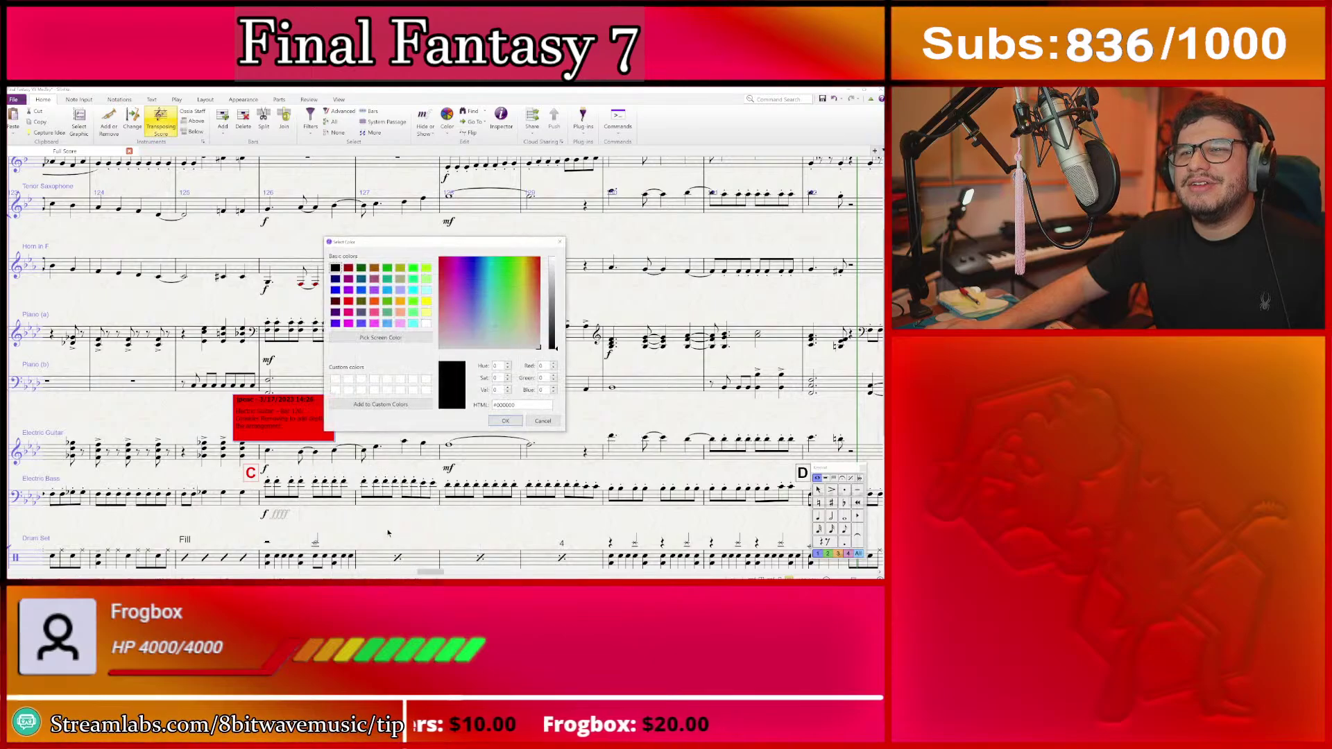
{"action": "left_click", "coordinate": [375, 301]}
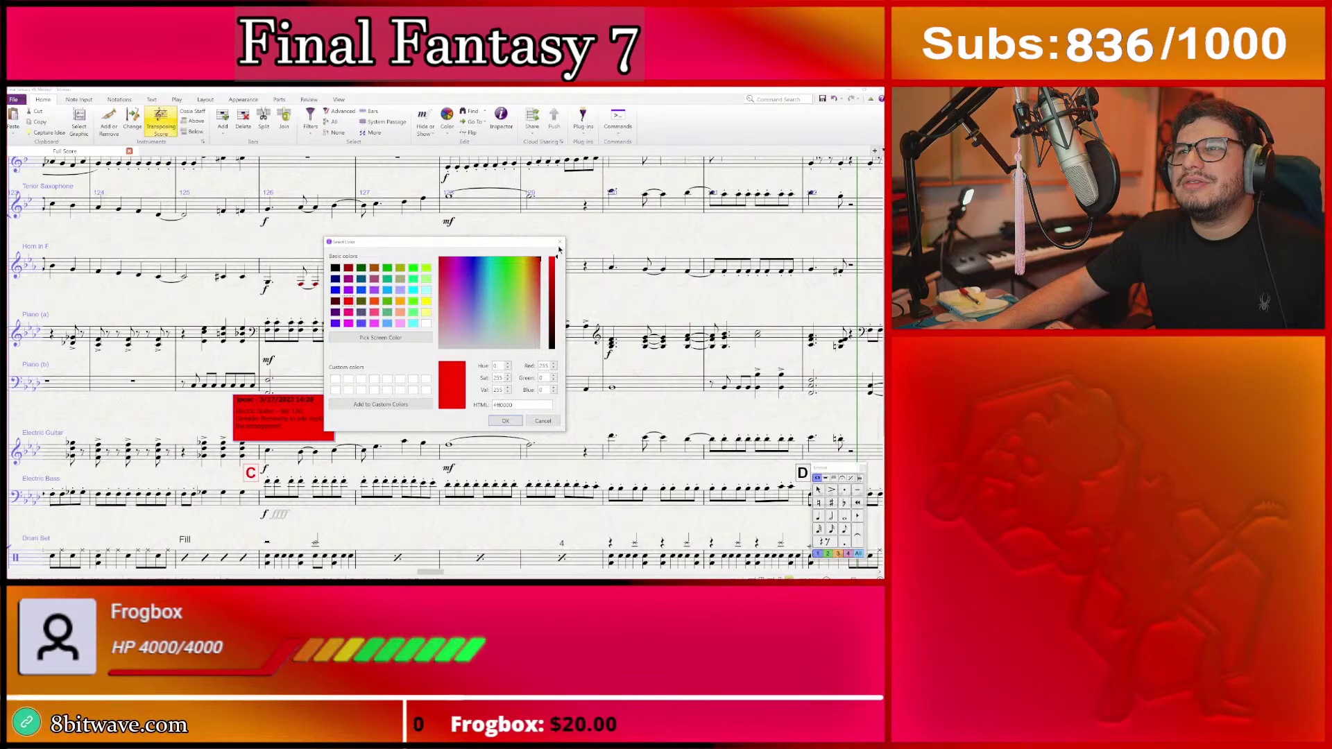
{"action": "left_click", "coordinate": [536, 281]}
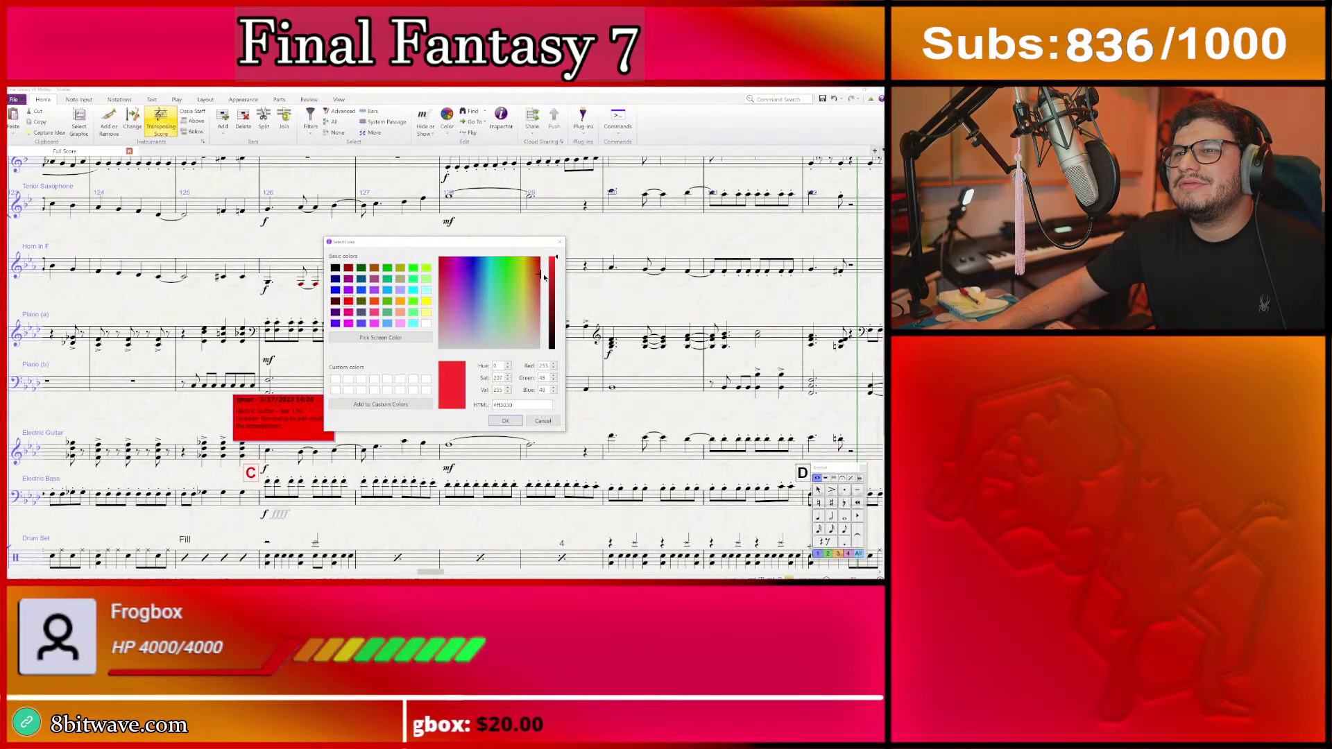
{"action": "left_click_drag", "start_coordinate": [541, 279], "coordinate": [550, 295]}
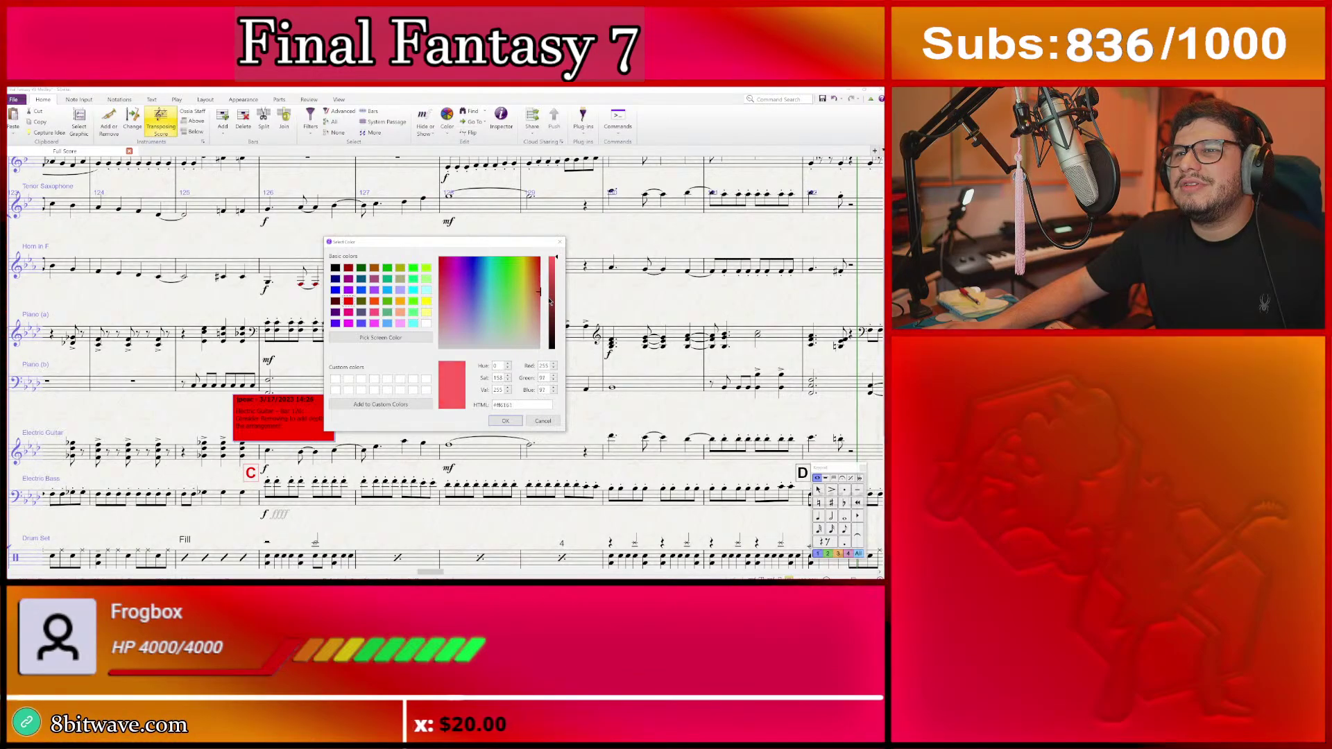
{"action": "left_click", "coordinate": [505, 421]}
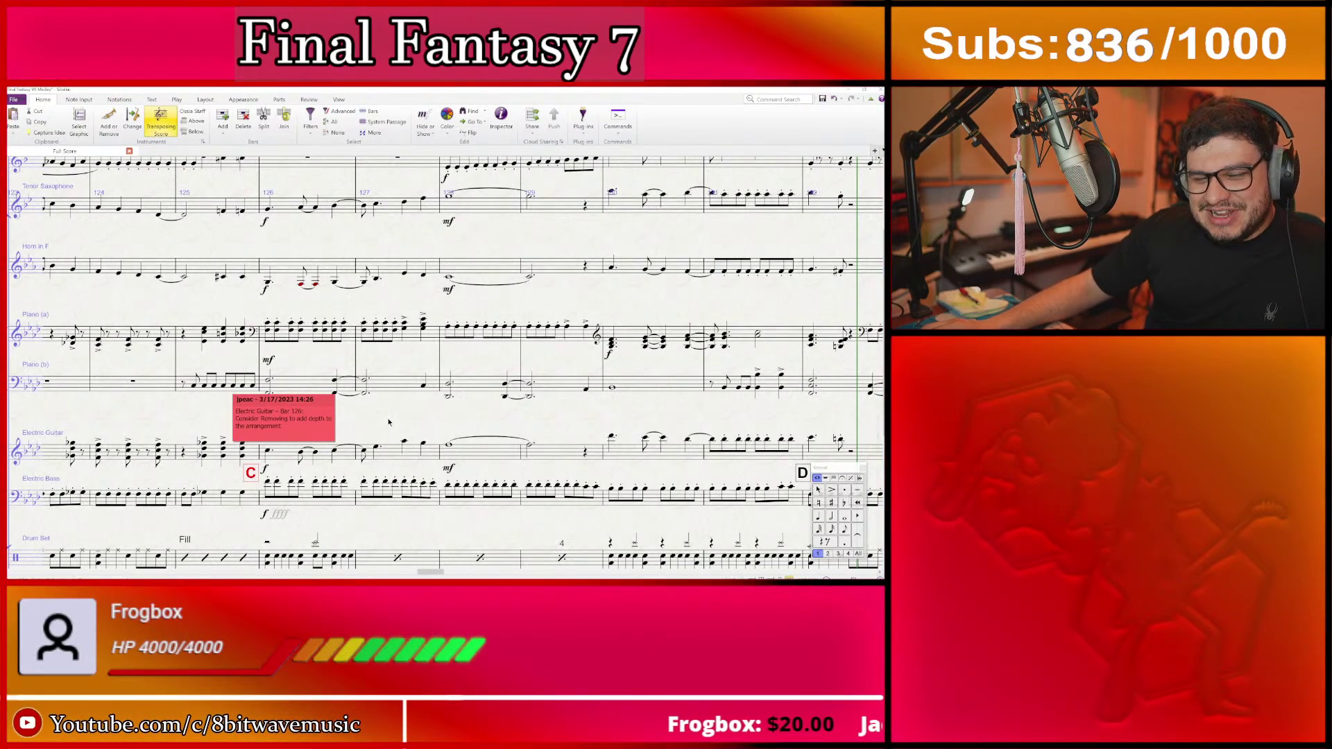
- Add staccato to the first note at mark B in the Flute, Clarinet, Tenor Saxophone and Horn in F staves
{"action": "scroll", "coordinate": [385, 419], "scroll_direction": "left", "scroll_amount": 3}
{"action": "scroll", "coordinate": [357, 407], "scroll_direction": "up", "scroll_amount": 2}
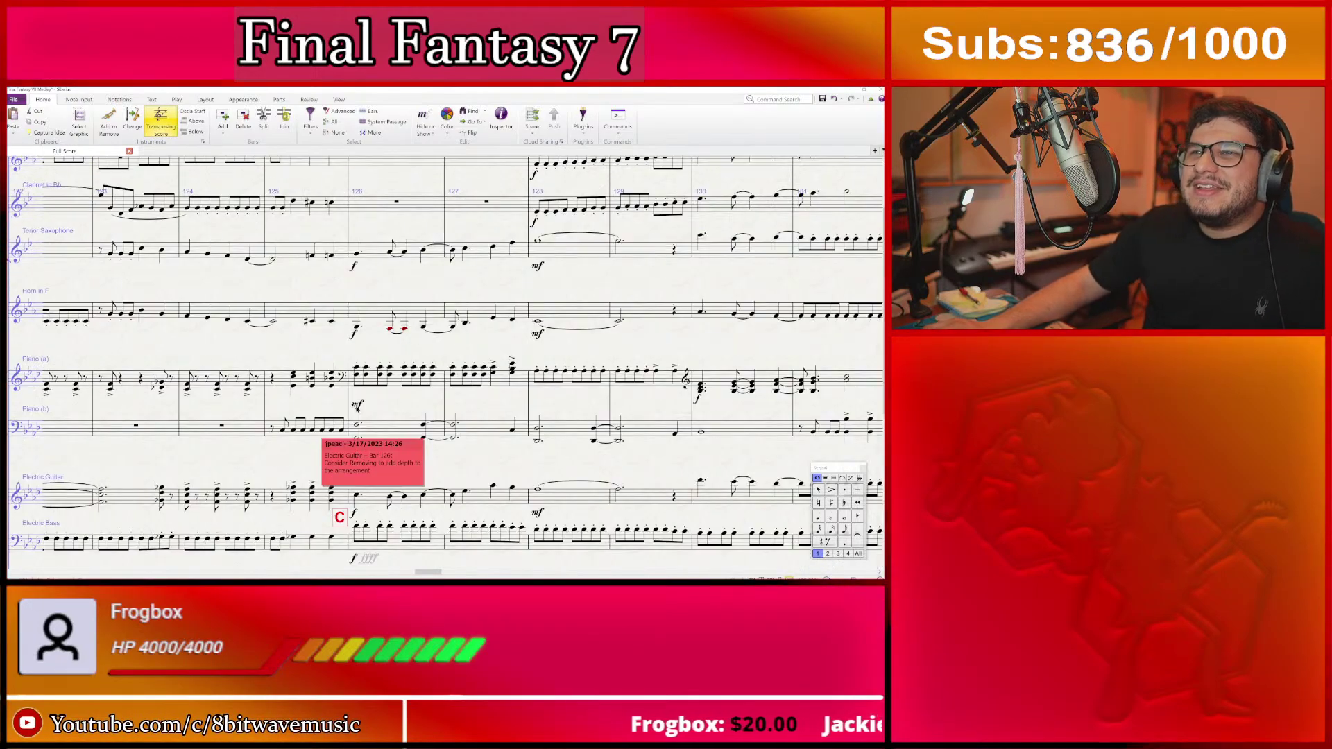
{"action": "scroll", "coordinate": [388, 423], "scroll_direction": "up", "scroll_amount": 2}
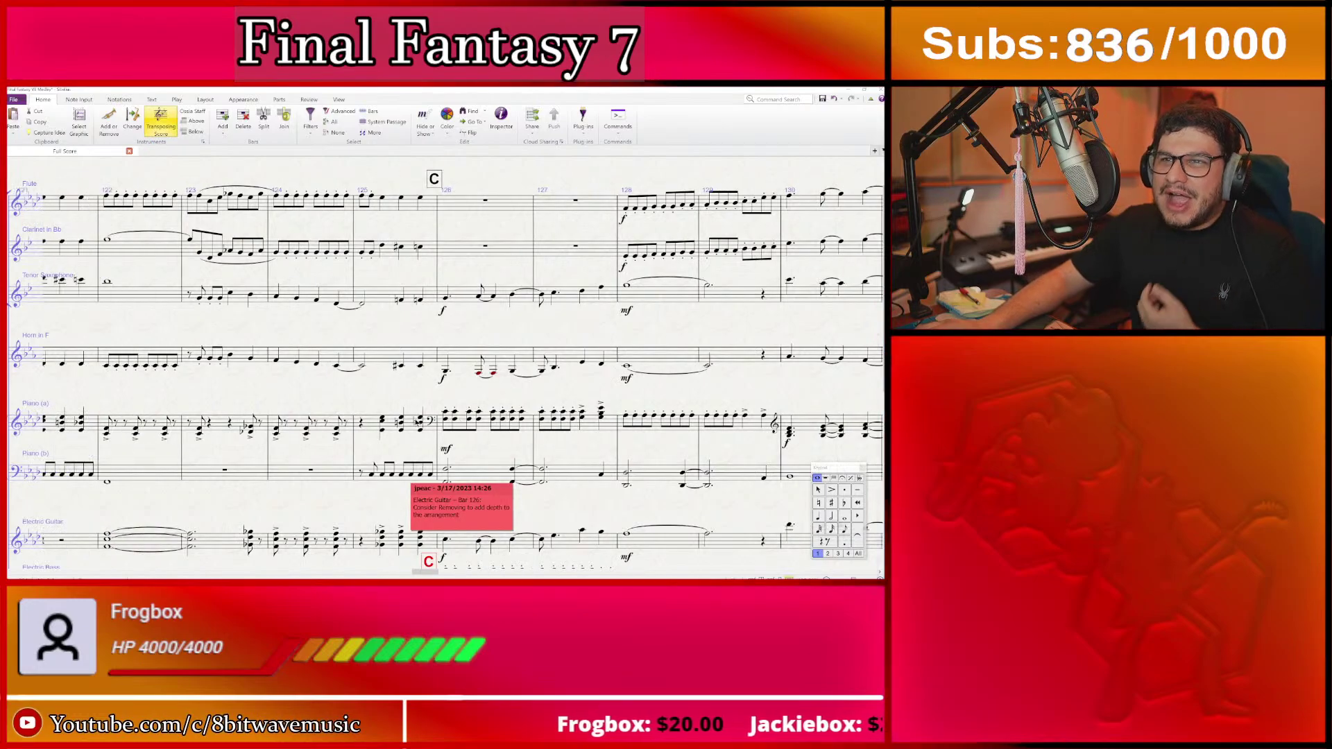
{"action": "scroll", "coordinate": [444, 361], "scroll_direction": "left", "scroll_amount": 10}
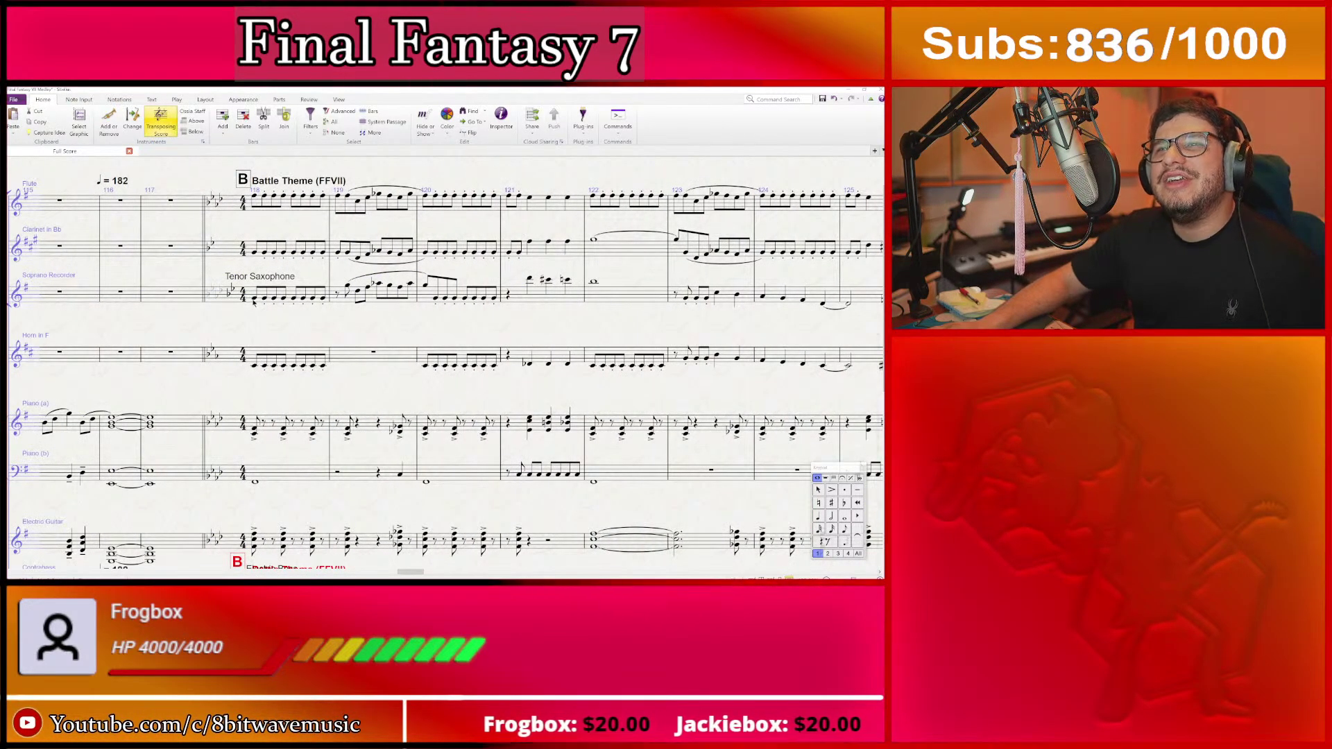
{"action": "left_click", "coordinate": [255, 298]}
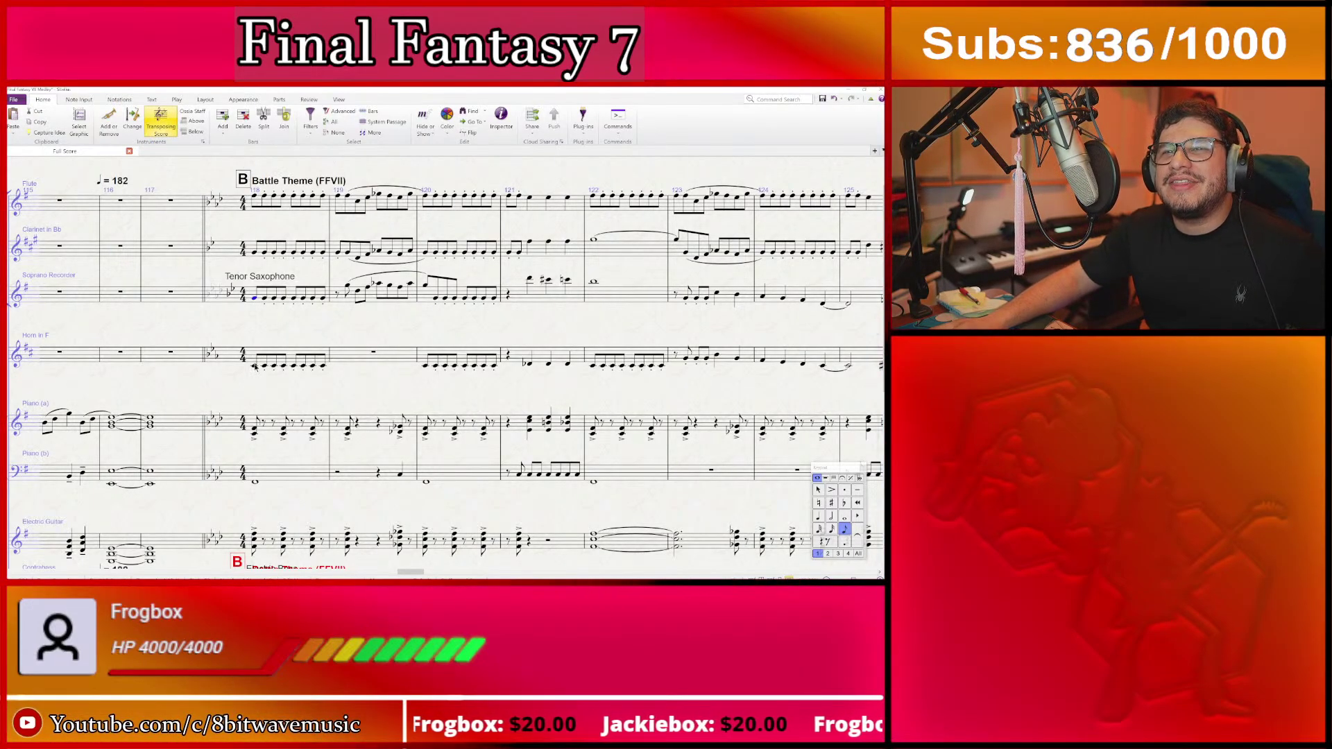
{"action": "left_click_drag", "start_coordinate": [255, 367], "coordinate": [254, 198]}
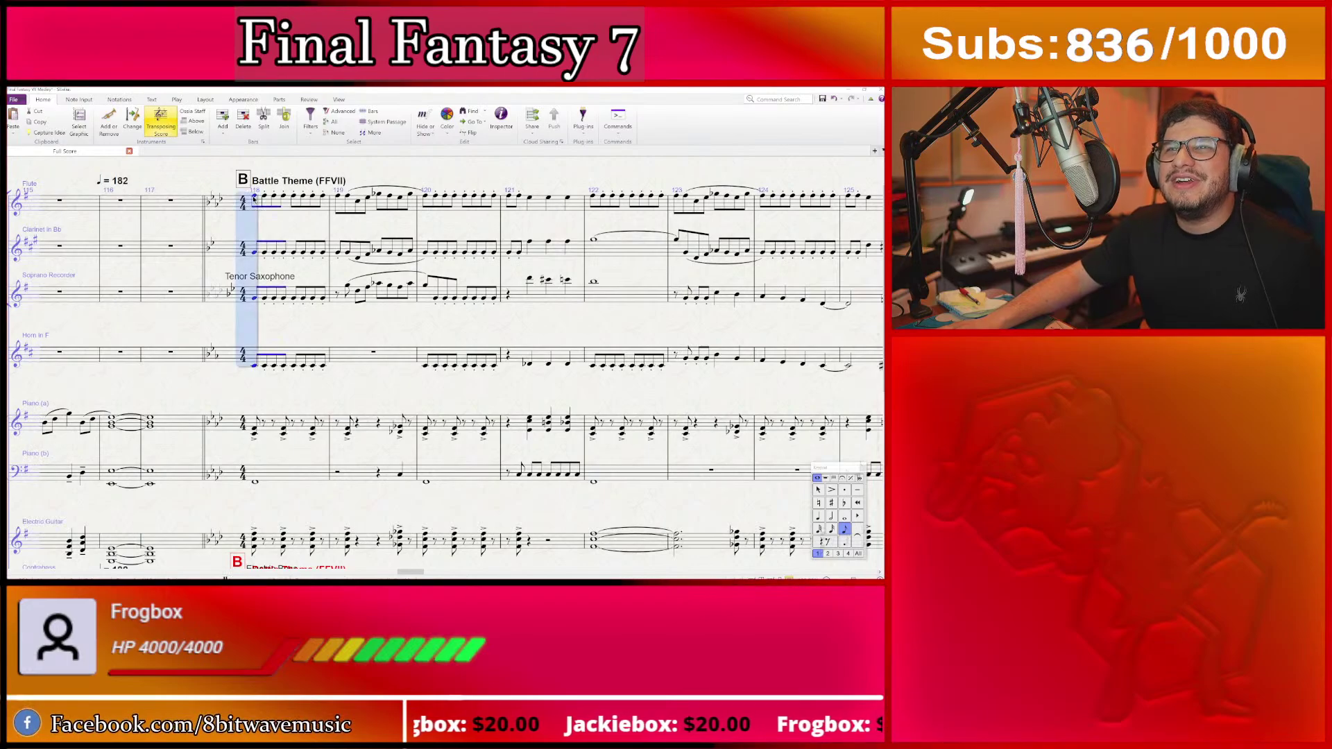
{"action": "key", "text": "KP_Multiply"}
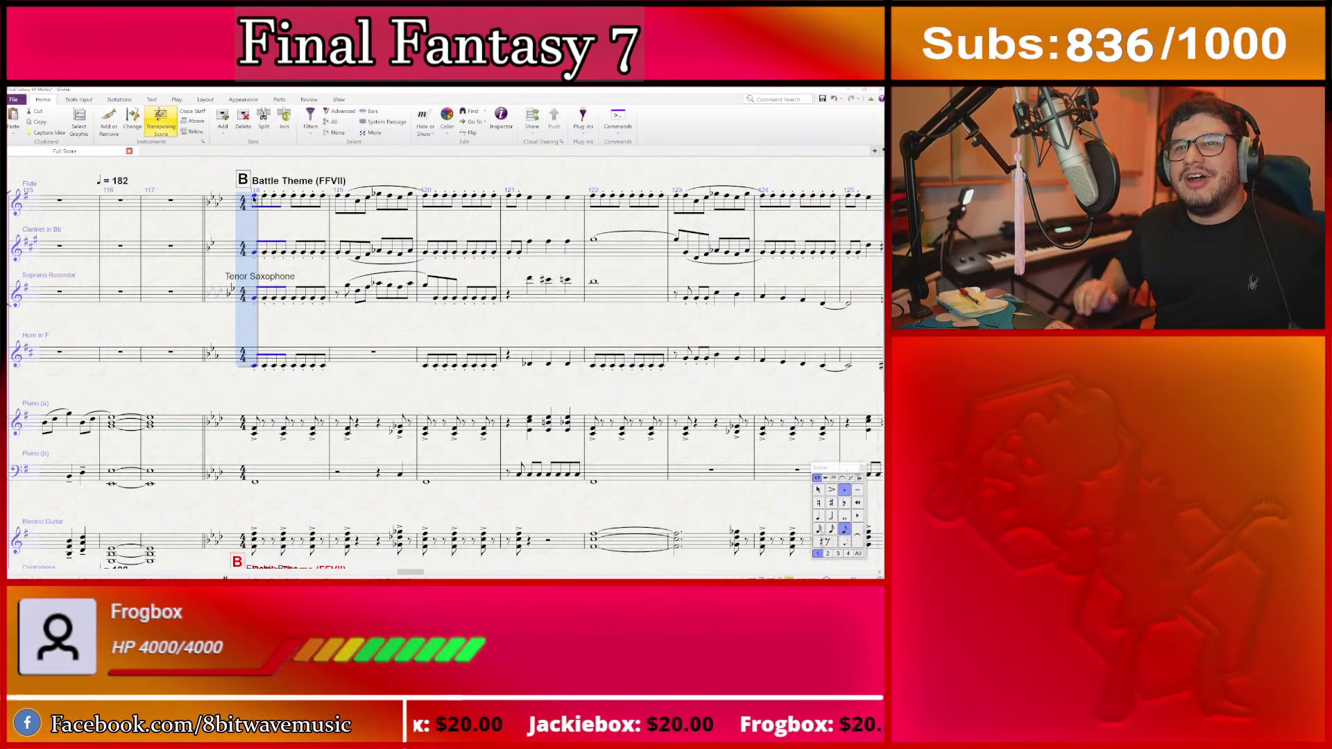
{"action": "key", "text": "Escape"}
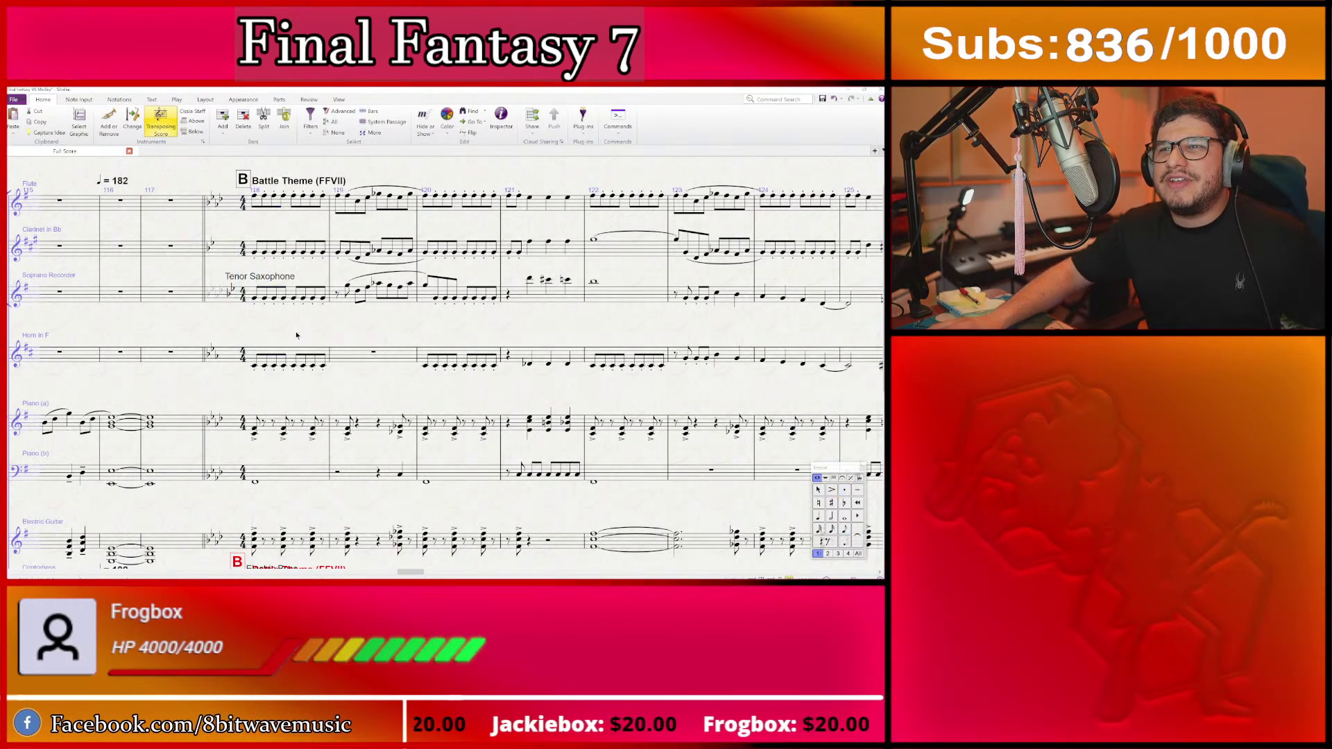
- Play back the full score from the Tenor Saxophone's first note at mark B through the opening bars of mark E
{"action": "left_click", "coordinate": [255, 298]}
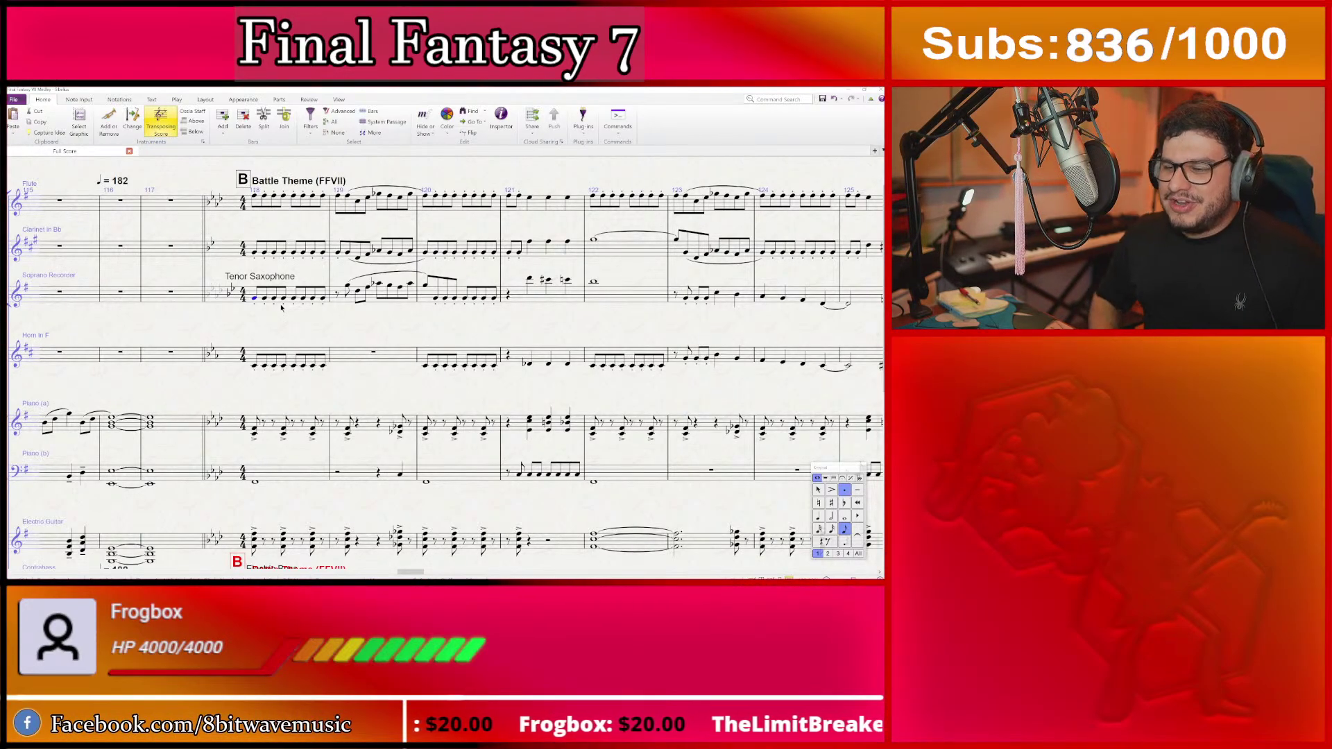
{"action": "key", "text": "space"}
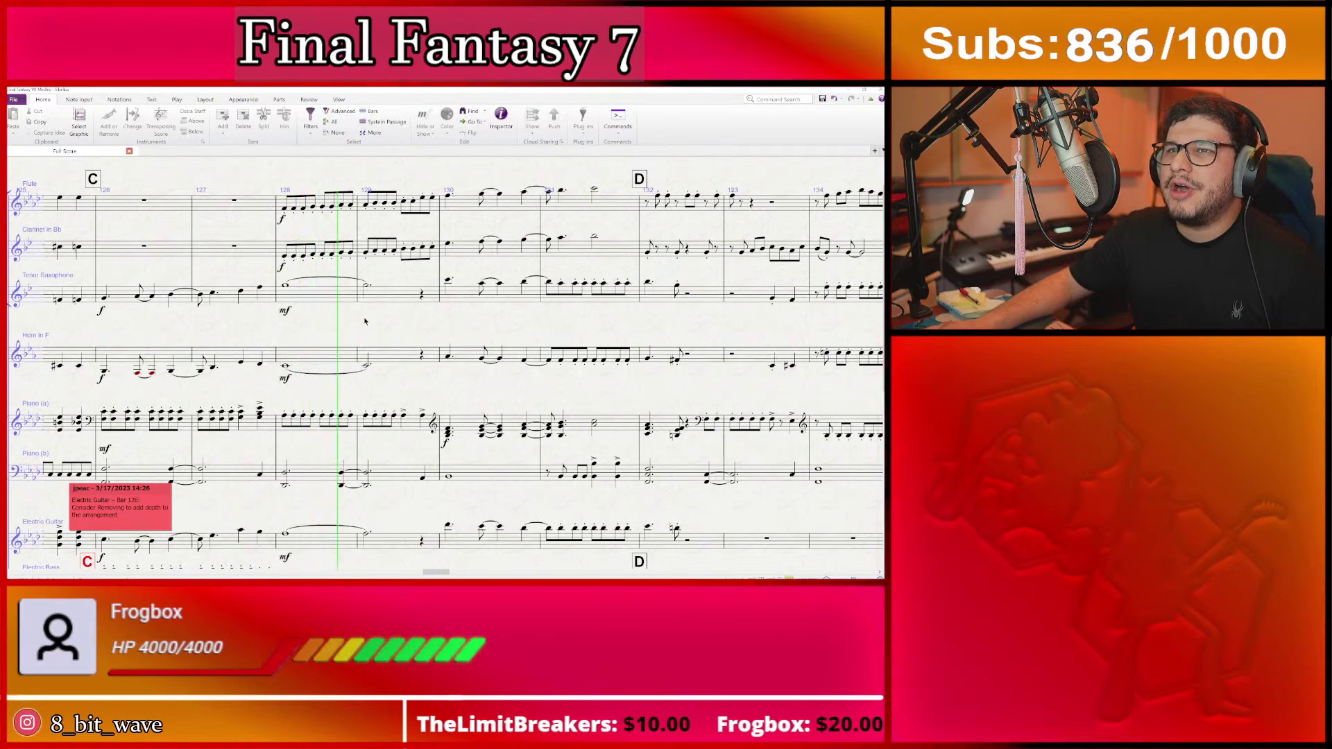
{"action": "scroll", "coordinate": [387, 323], "scroll_direction": "down", "scroll_amount": 2}
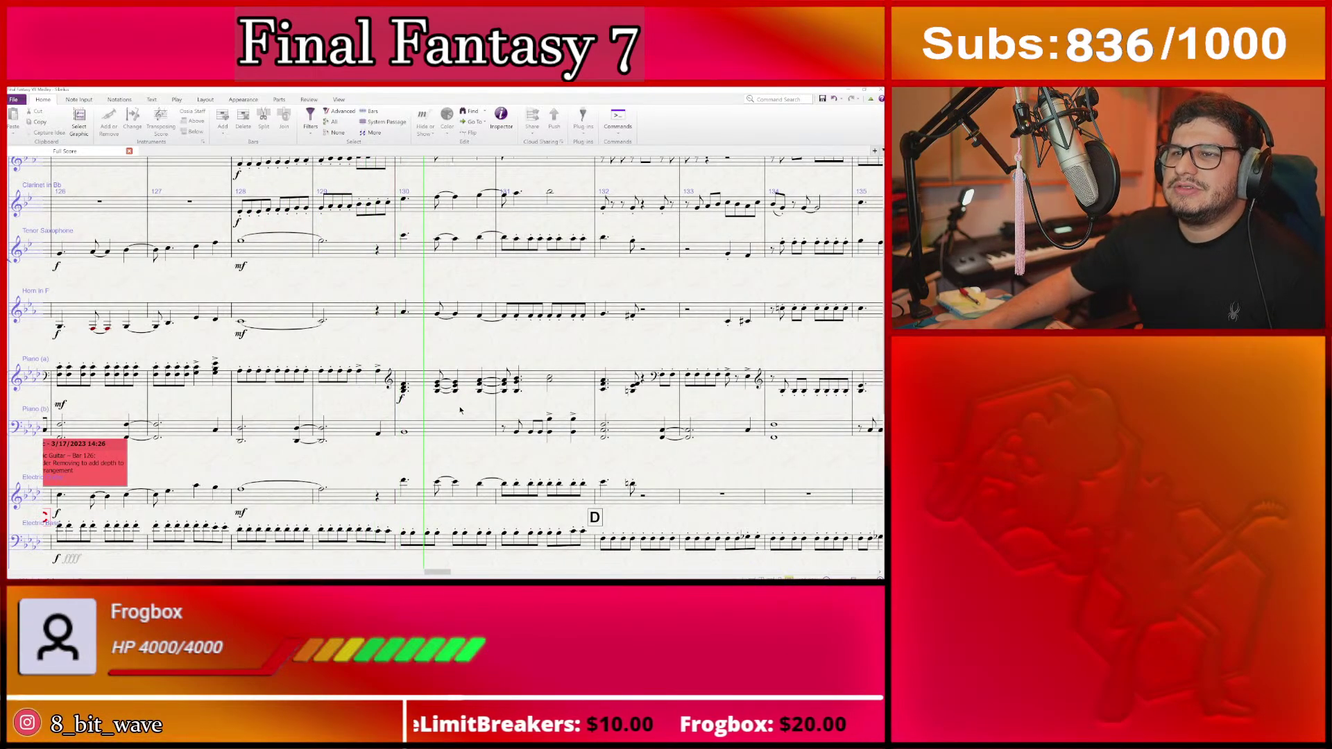
{"action": "scroll", "coordinate": [464, 412], "scroll_direction": "down", "scroll_amount": 2}
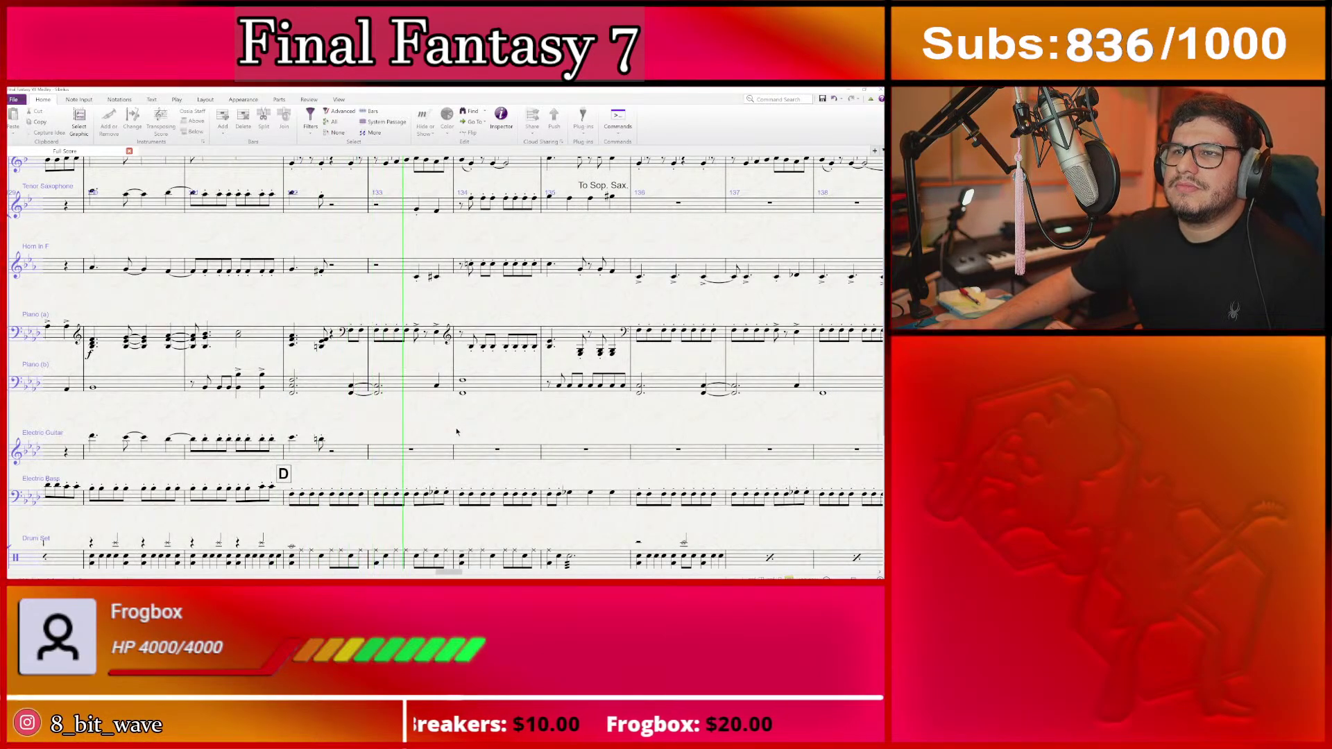
{"action": "scroll", "coordinate": [458, 431], "scroll_direction": "up", "scroll_amount": 3}
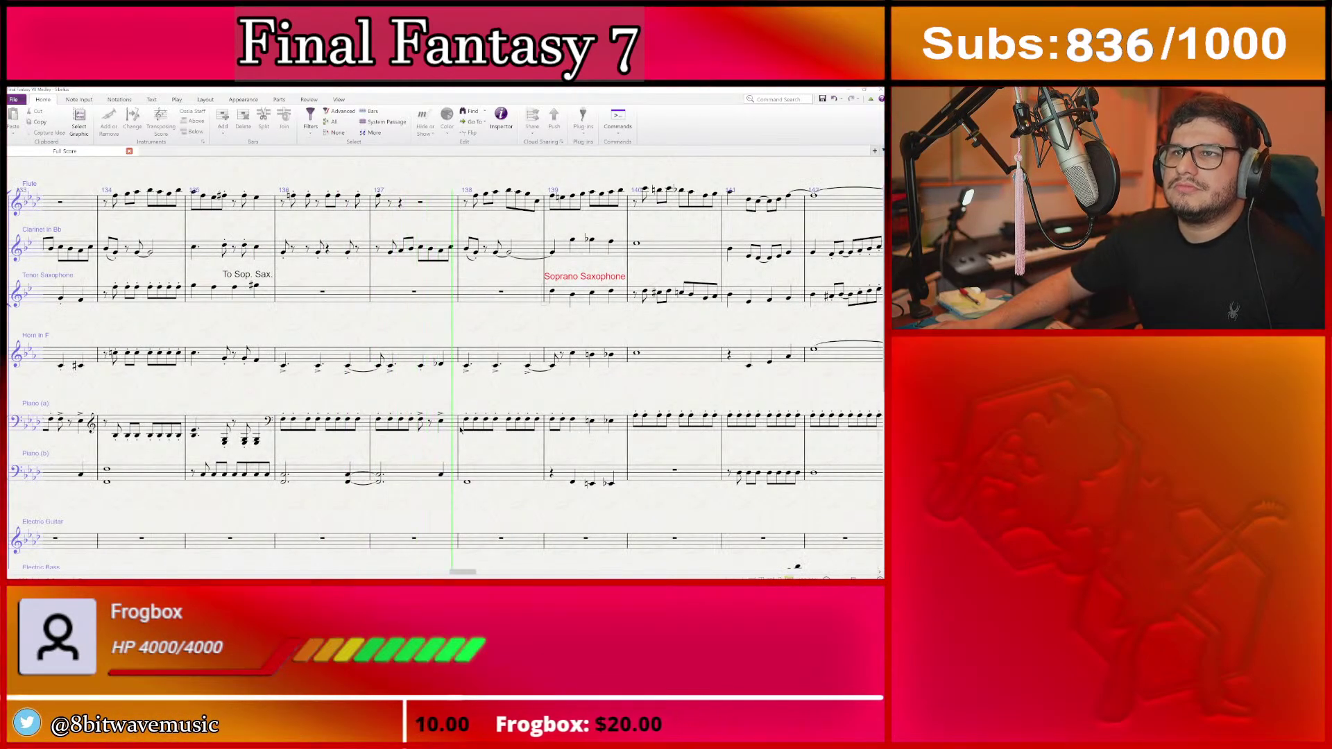
{"action": "scroll", "coordinate": [460, 430], "scroll_direction": "down", "scroll_amount": 2}
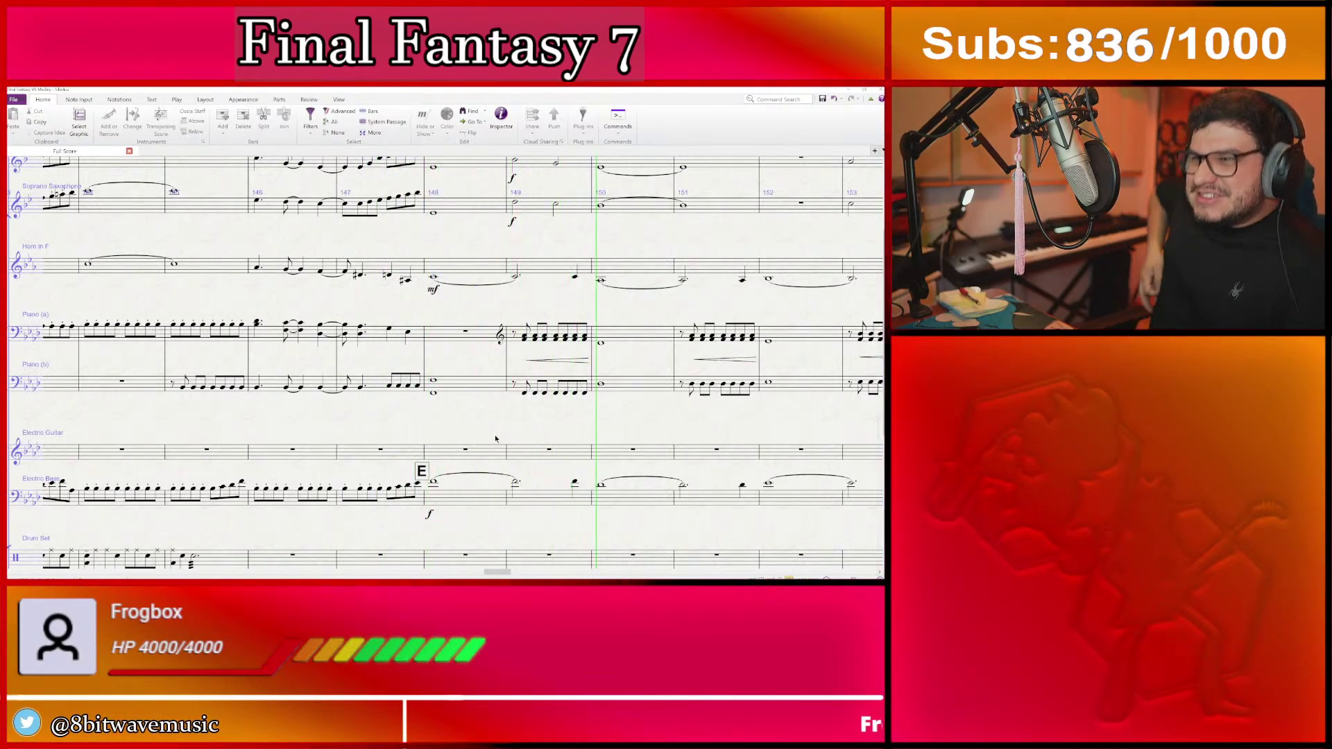
{"action": "key", "text": "space"}
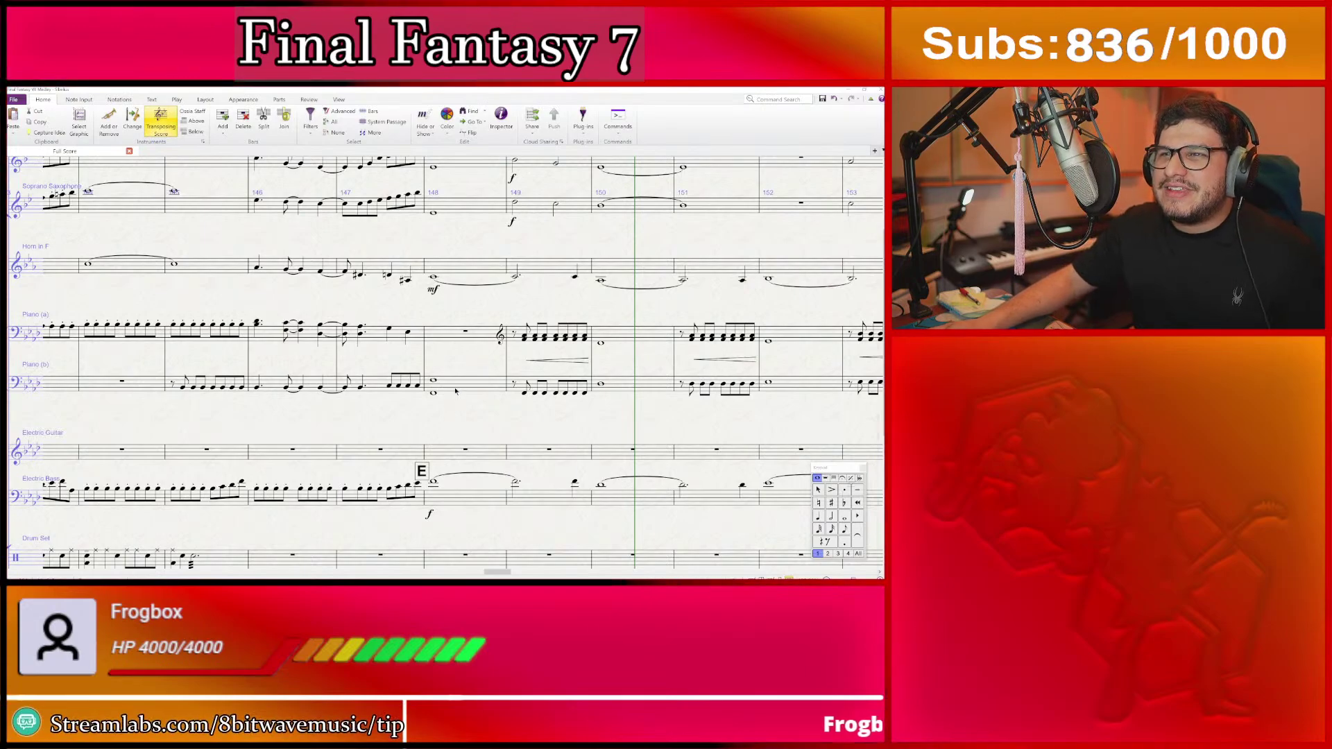
{"action": "left_click", "coordinate": [469, 385]}
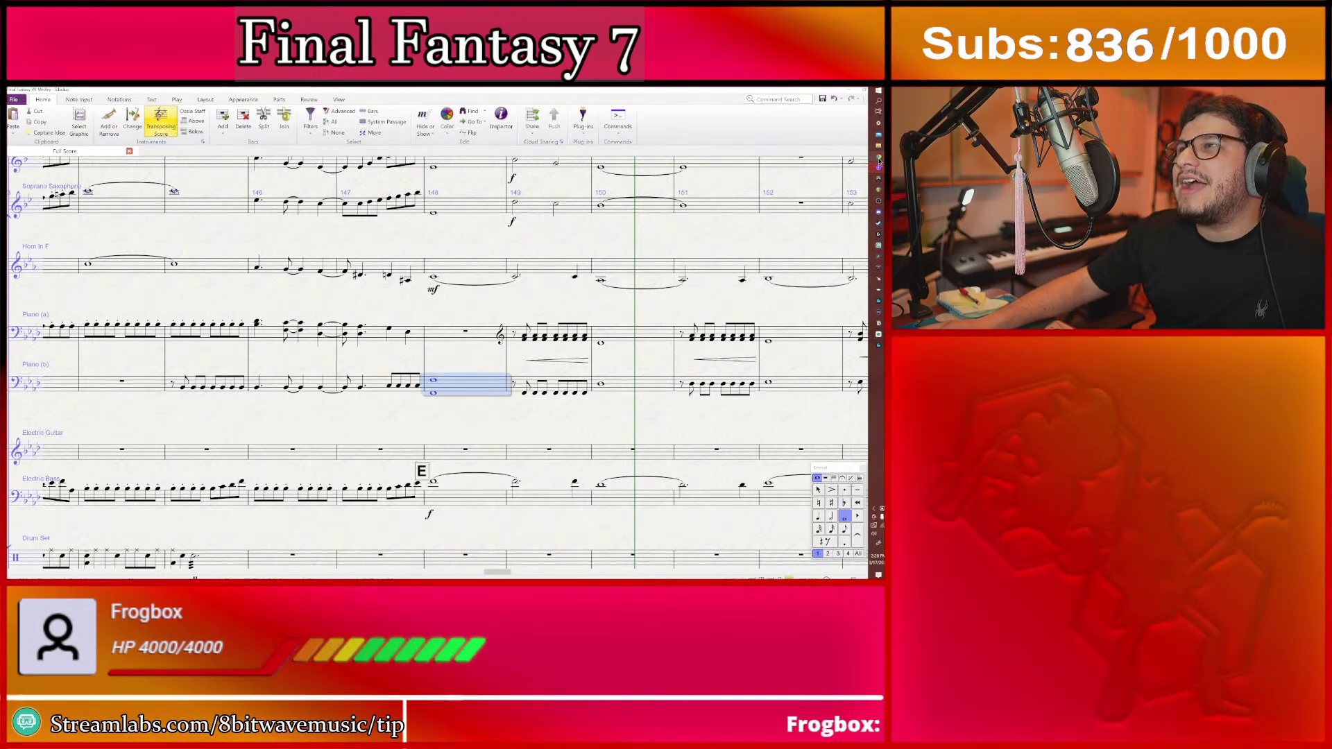
- Switch to YouTube in the browser and search for "final fantasy vii battle theme"
{"action": "key", "text": "alt+Tab"}
{"action": "left_click", "coordinate": [118, 91]}
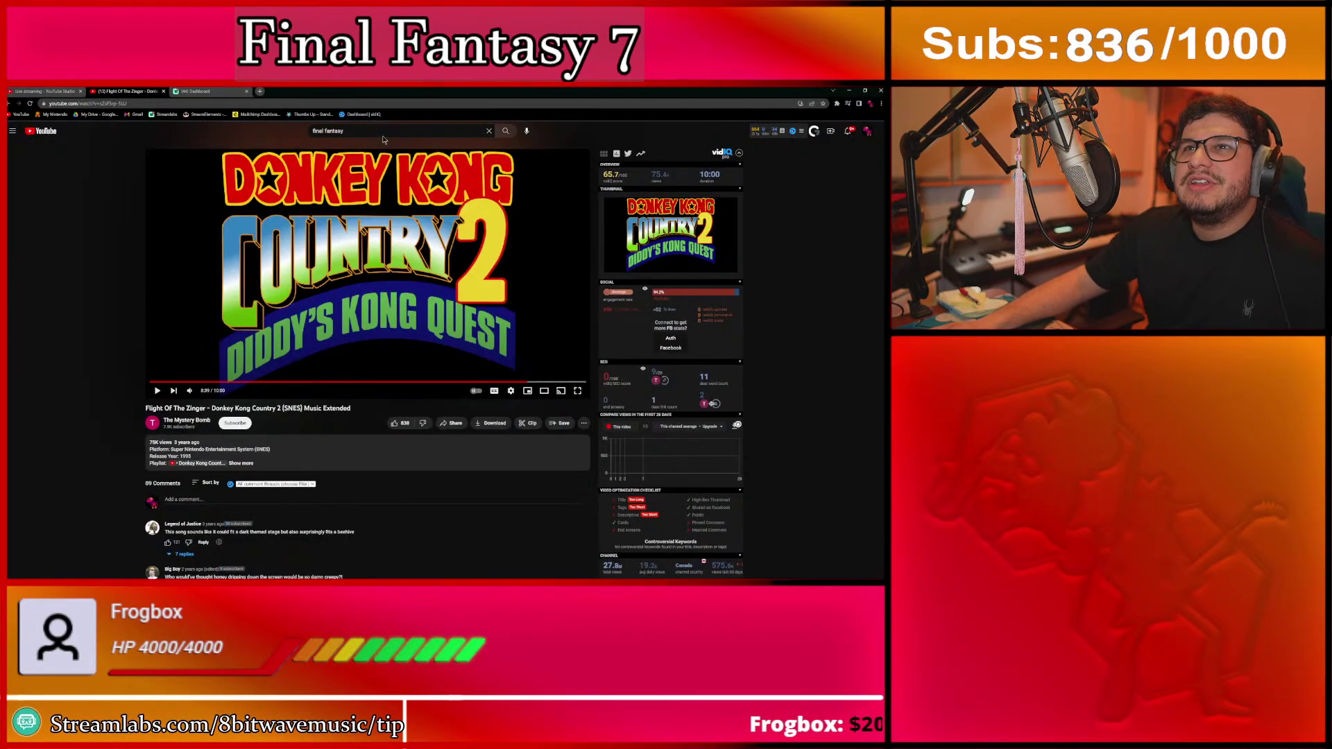
{"action": "left_click", "coordinate": [380, 131]}
{"action": "left_click", "coordinate": [377, 133]}
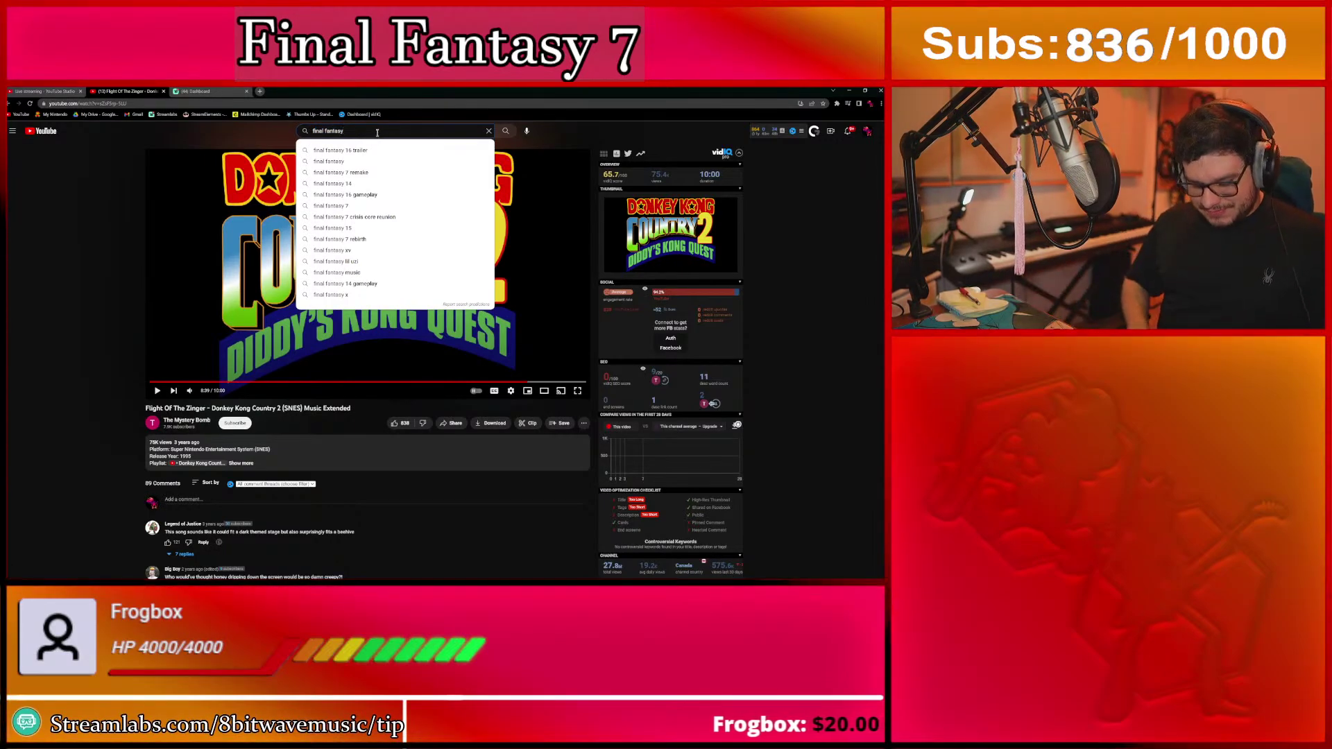
{"action": "type", "text": "vii"}
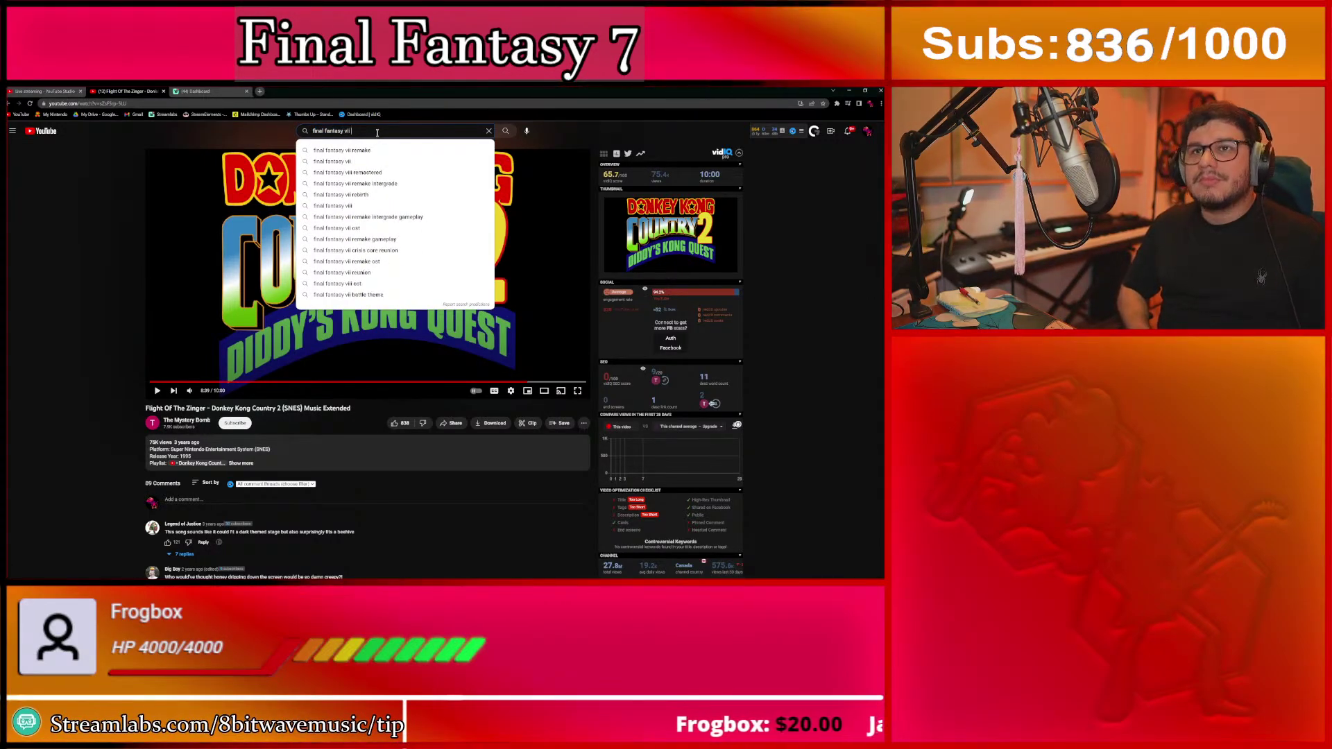
{"action": "type", "text": " battle theme"}
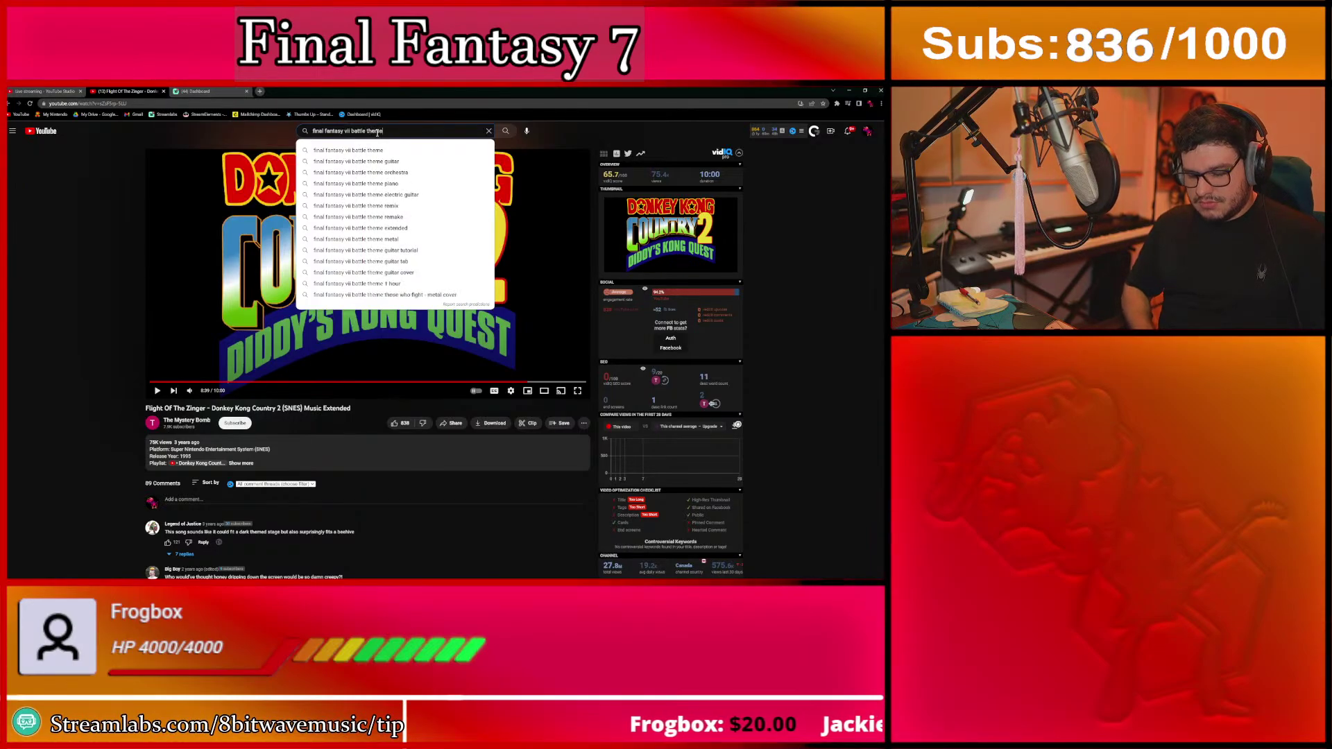
{"action": "key", "text": "Return"}
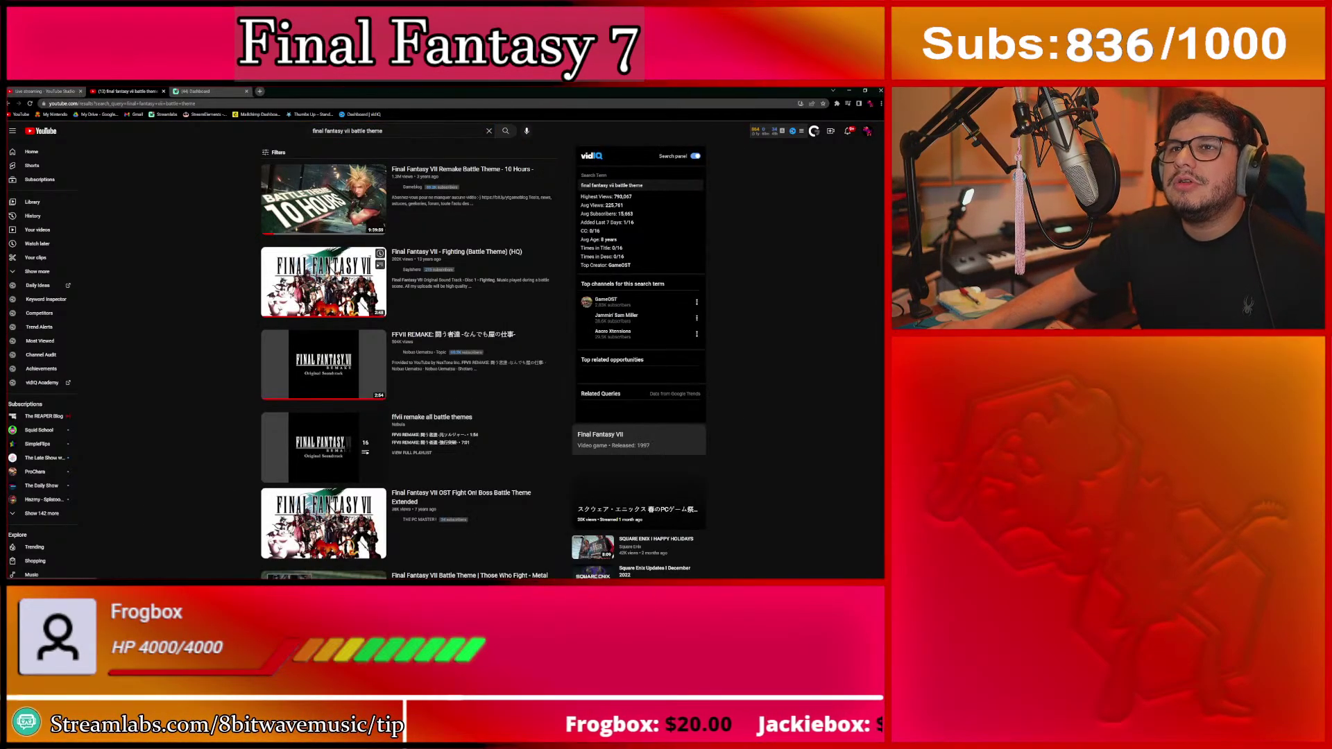
- Play the "Final Fantasy VII - Fighting (Battle Theme)" video and skip back to listen to the reference passage again
{"action": "left_click", "coordinate": [340, 277]}
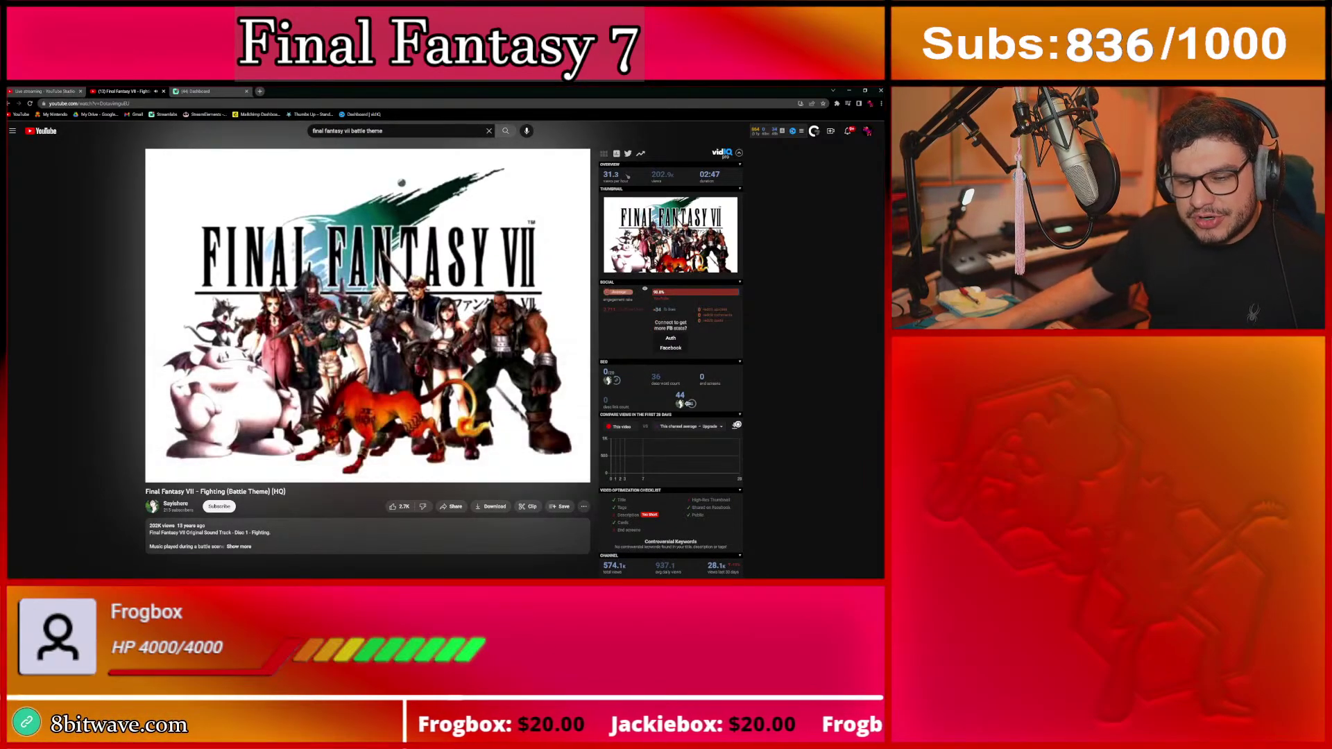
{"action": "key", "text": "Left"}
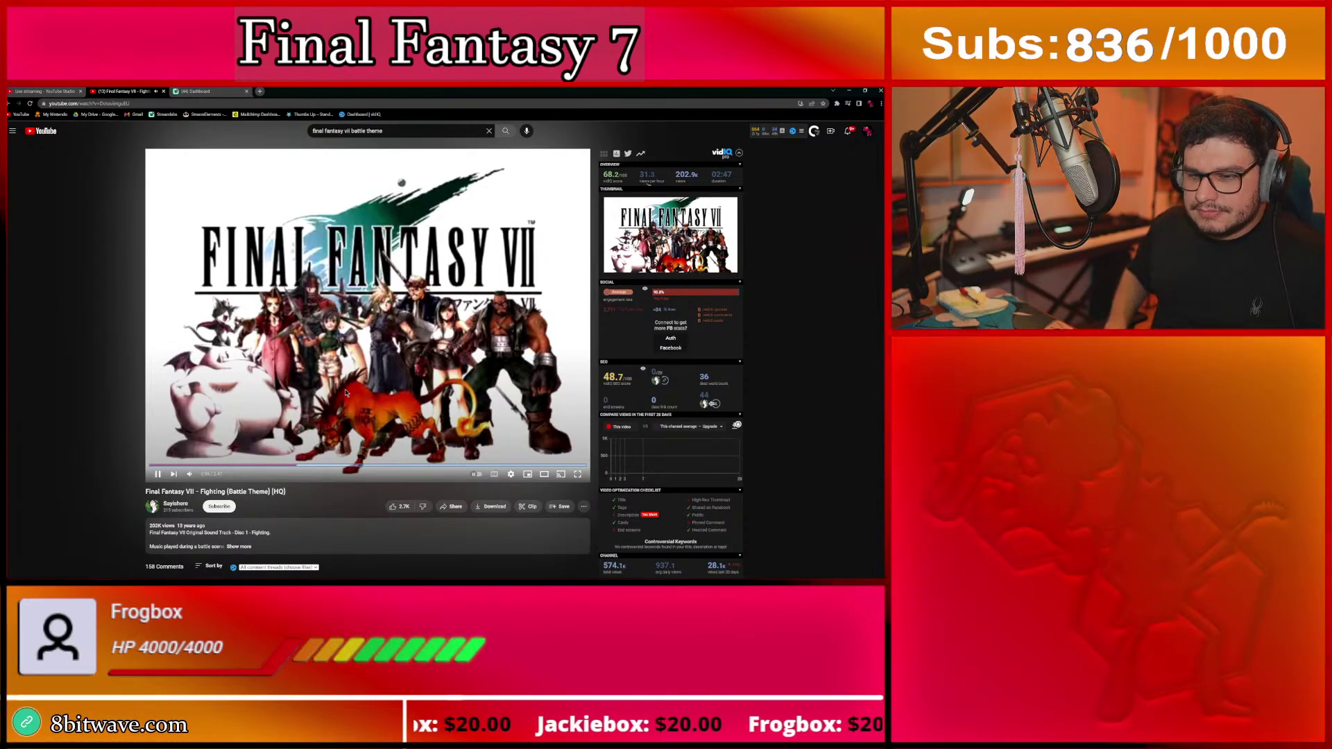
{"action": "key", "text": "Left"}
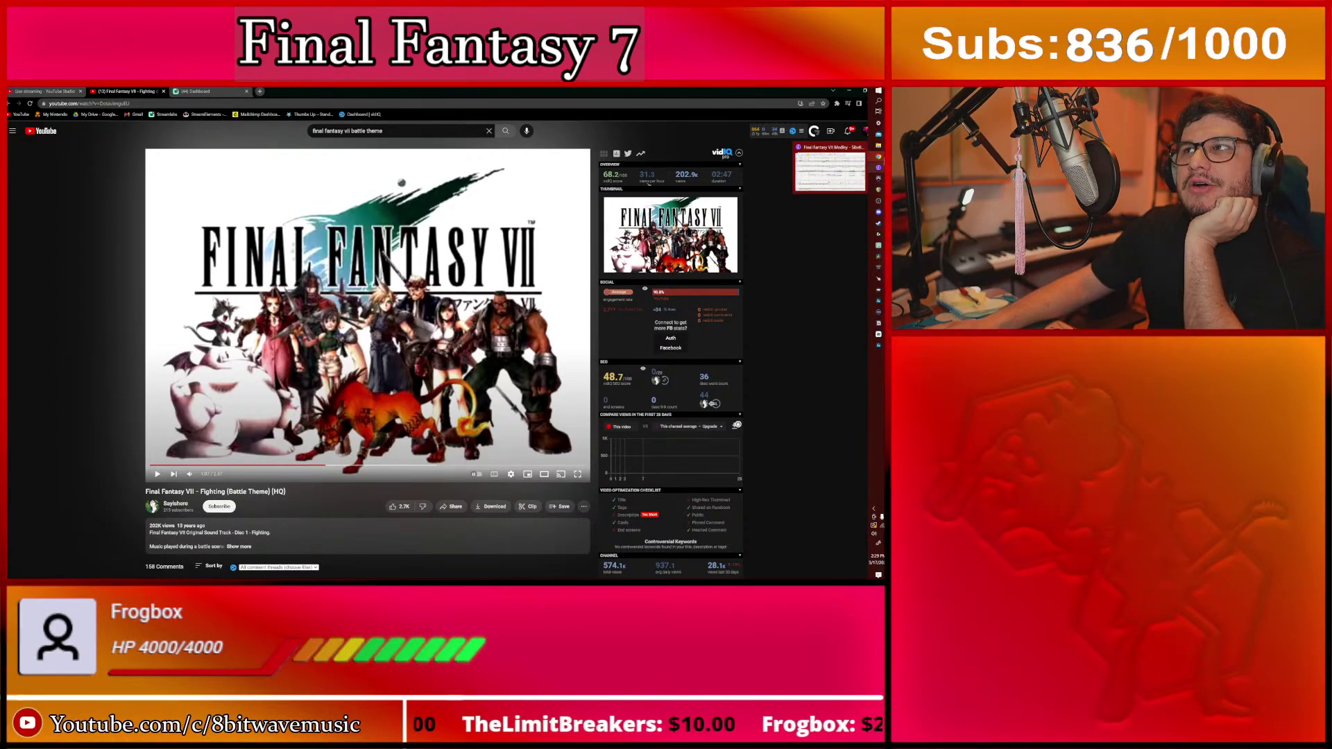
- Switch back to the Sibelius score and examine the bars leading into mark E, from about bar 141
{"action": "left_click", "coordinate": [879, 169]}
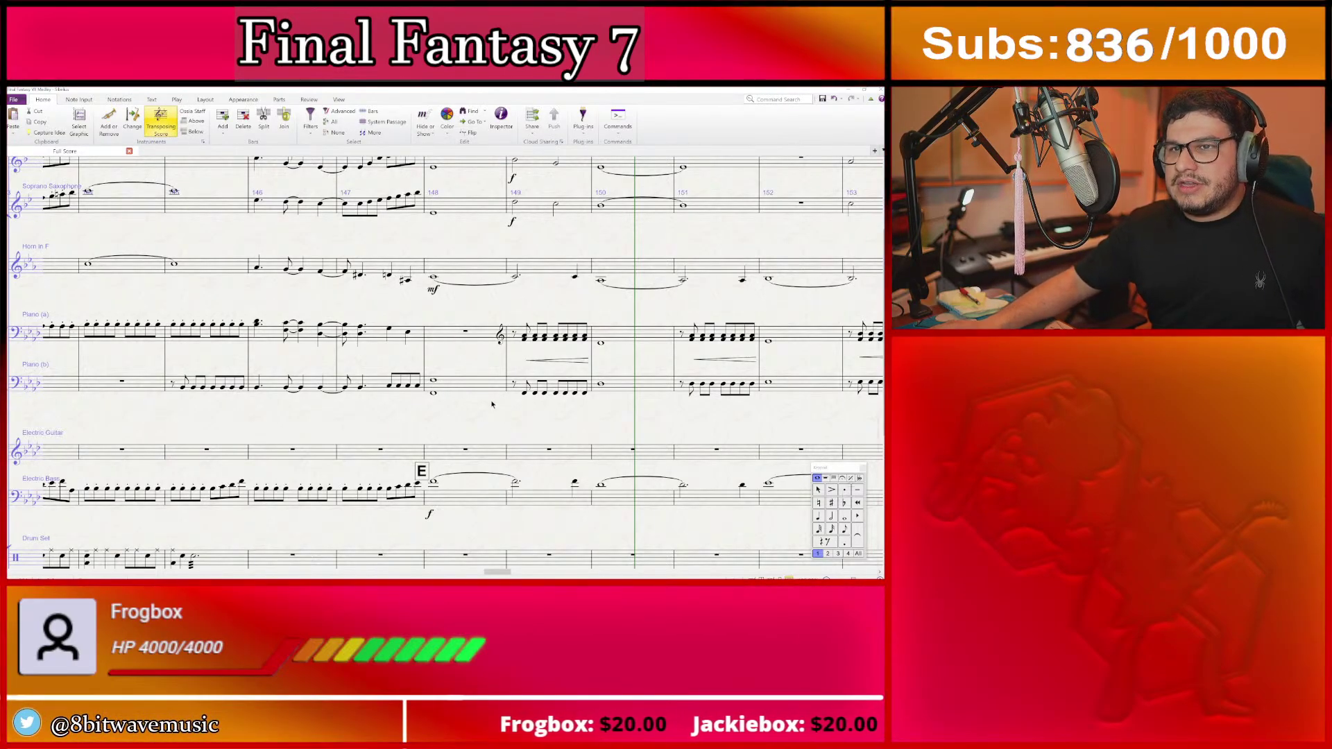
{"action": "scroll", "coordinate": [494, 415], "scroll_direction": "left", "scroll_amount": 1}
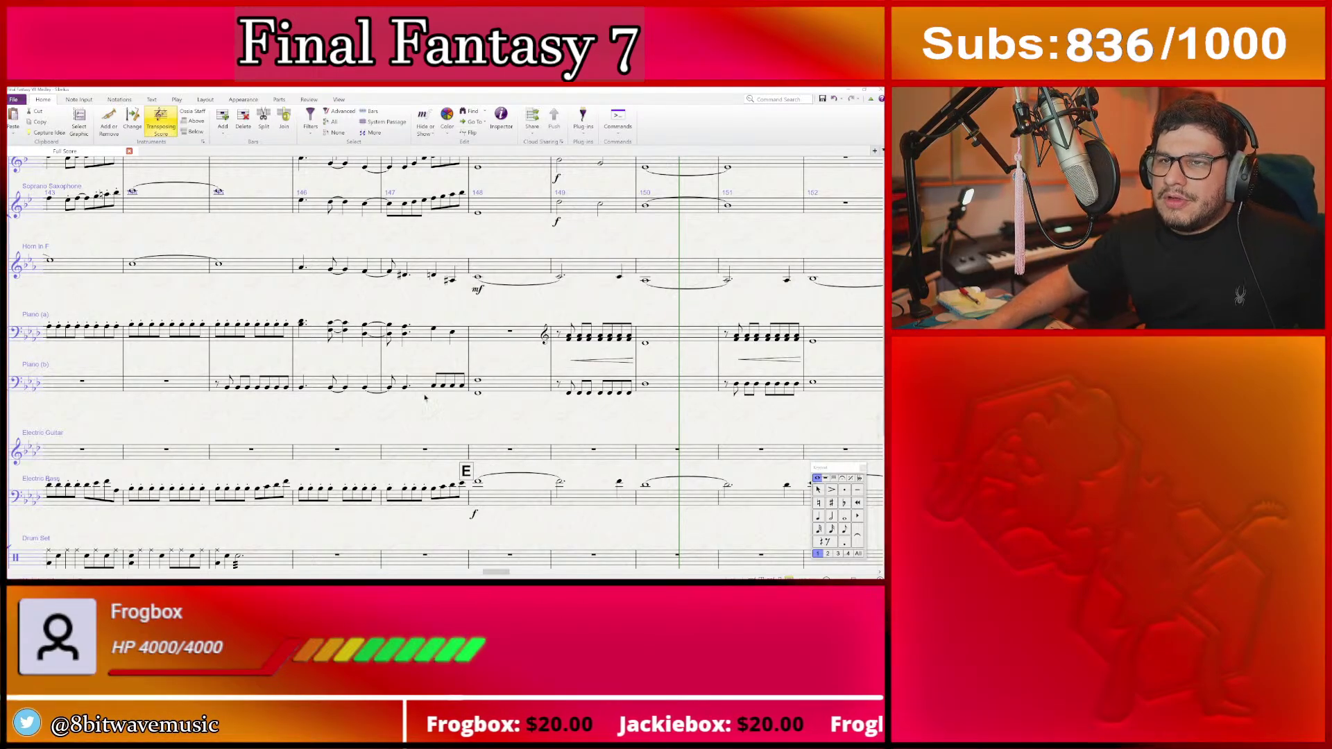
{"action": "scroll", "coordinate": [360, 432], "scroll_direction": "left", "scroll_amount": 3}
{"action": "scroll", "coordinate": [363, 435], "scroll_direction": "left", "scroll_amount": 1}
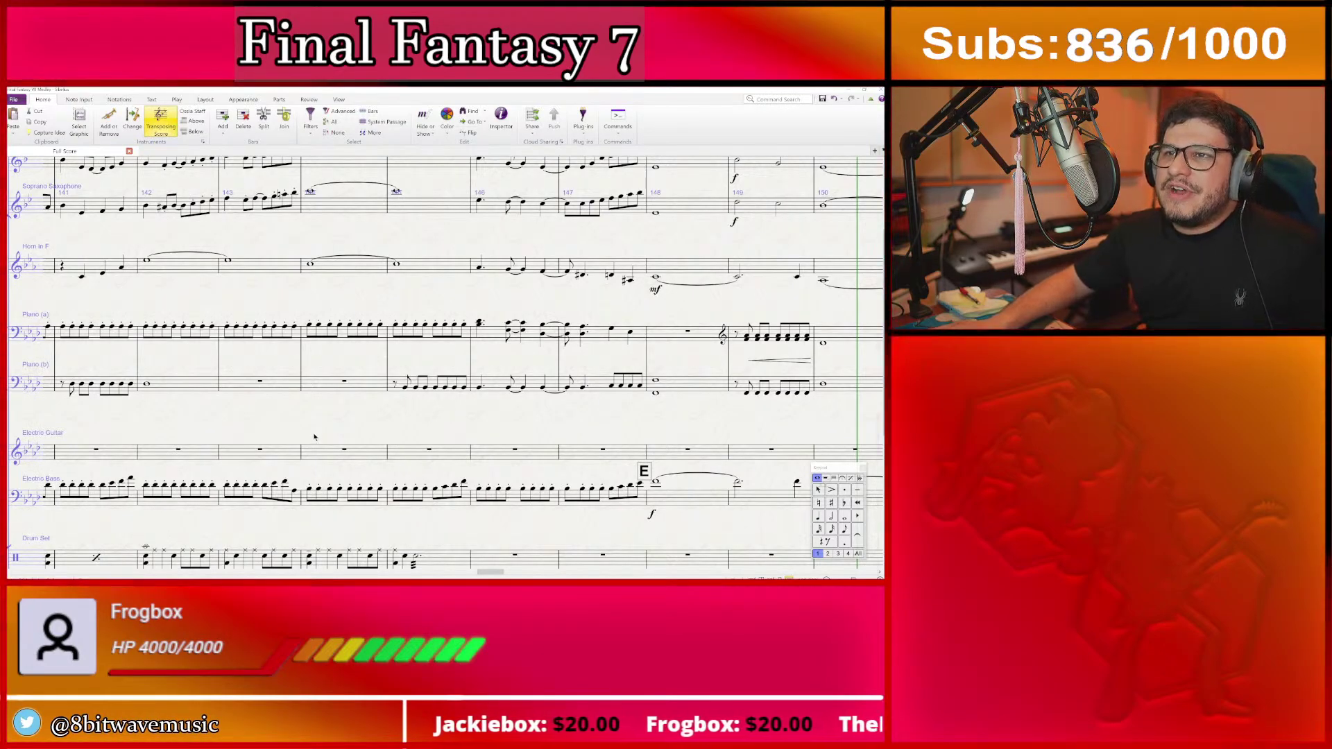
{"action": "scroll", "coordinate": [311, 431], "scroll_direction": "right", "scroll_amount": 1}
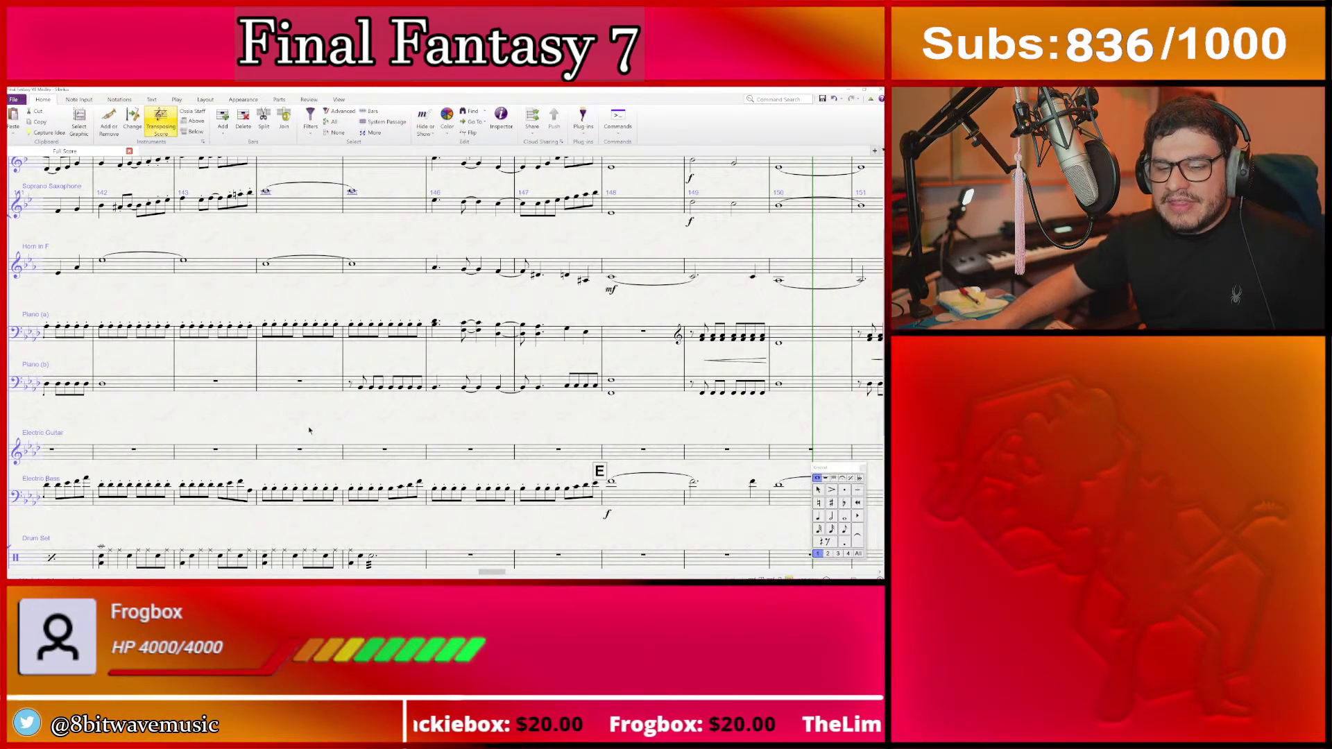